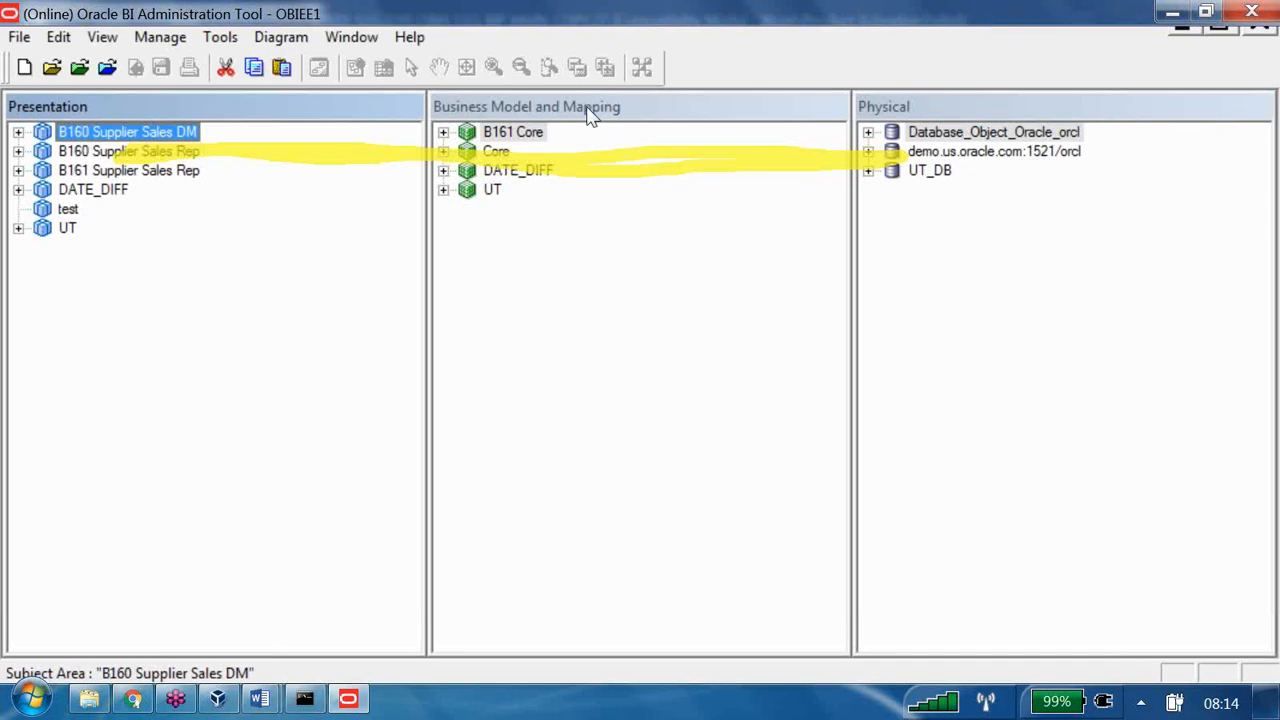
# Expand the demo.us.oracle.com:1521/orcl database and its SUPPLIER2 schema in the physical layer to show the tables.
pyautogui.click(868, 151)
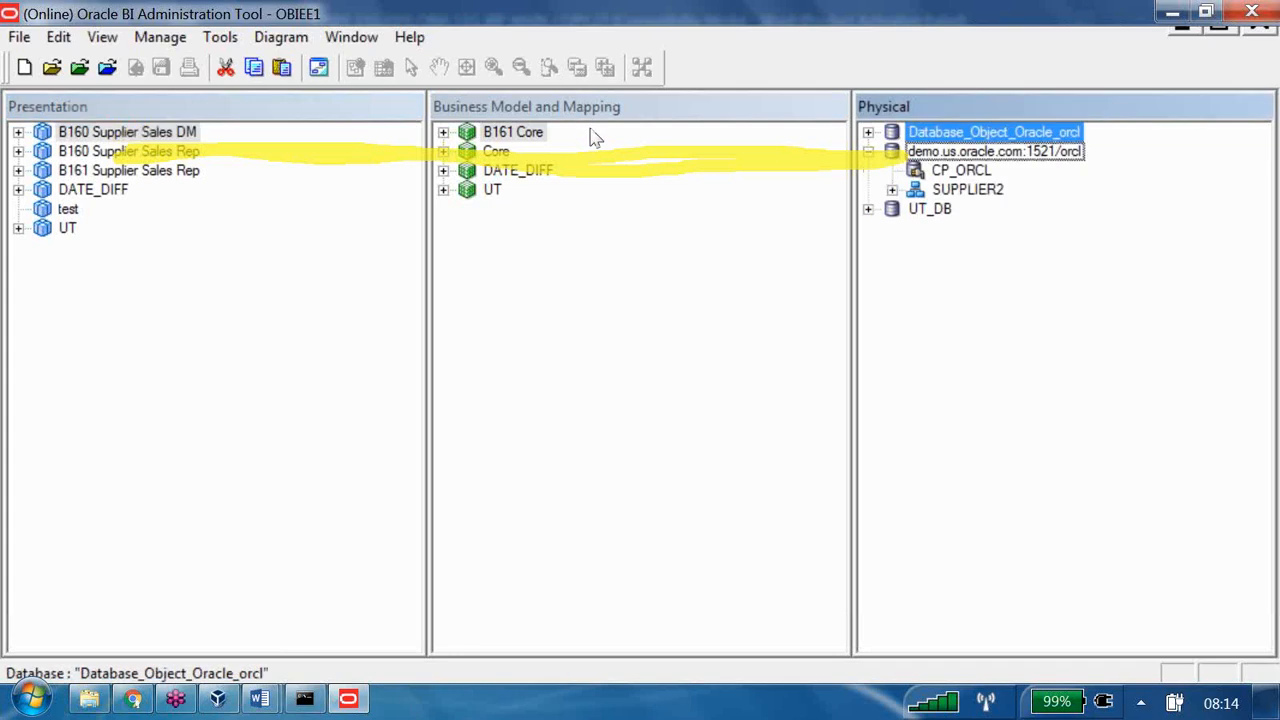
pyautogui.click(892, 190)
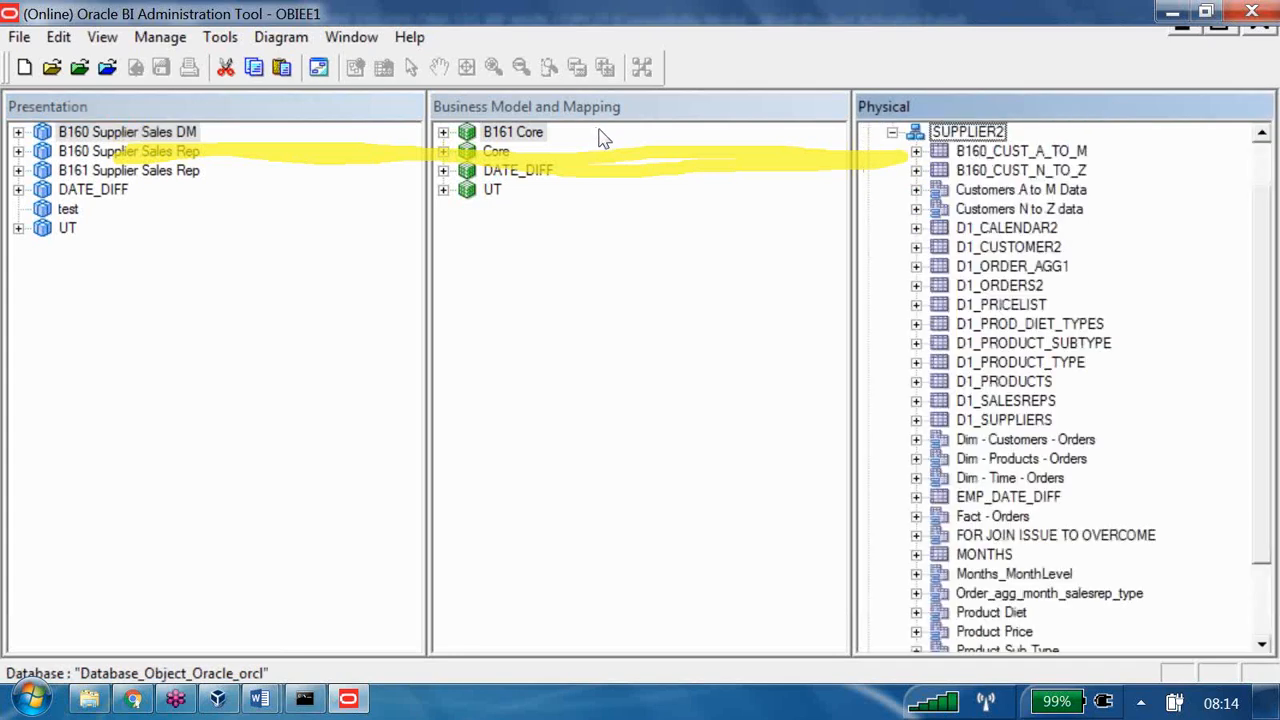
pyautogui.scroll(1, 1000, 304)
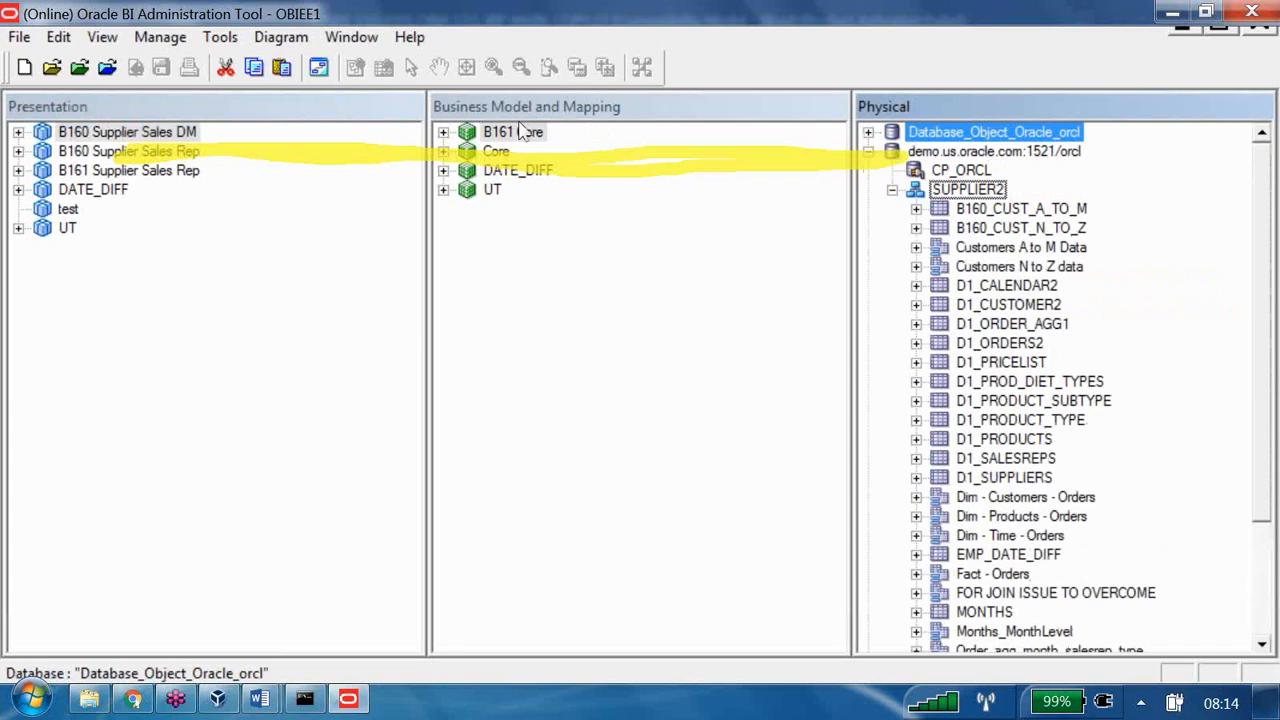
# Delete the B161 Supplier Sales Rep subject area from the presentation layer.
pyautogui.click(128, 170)
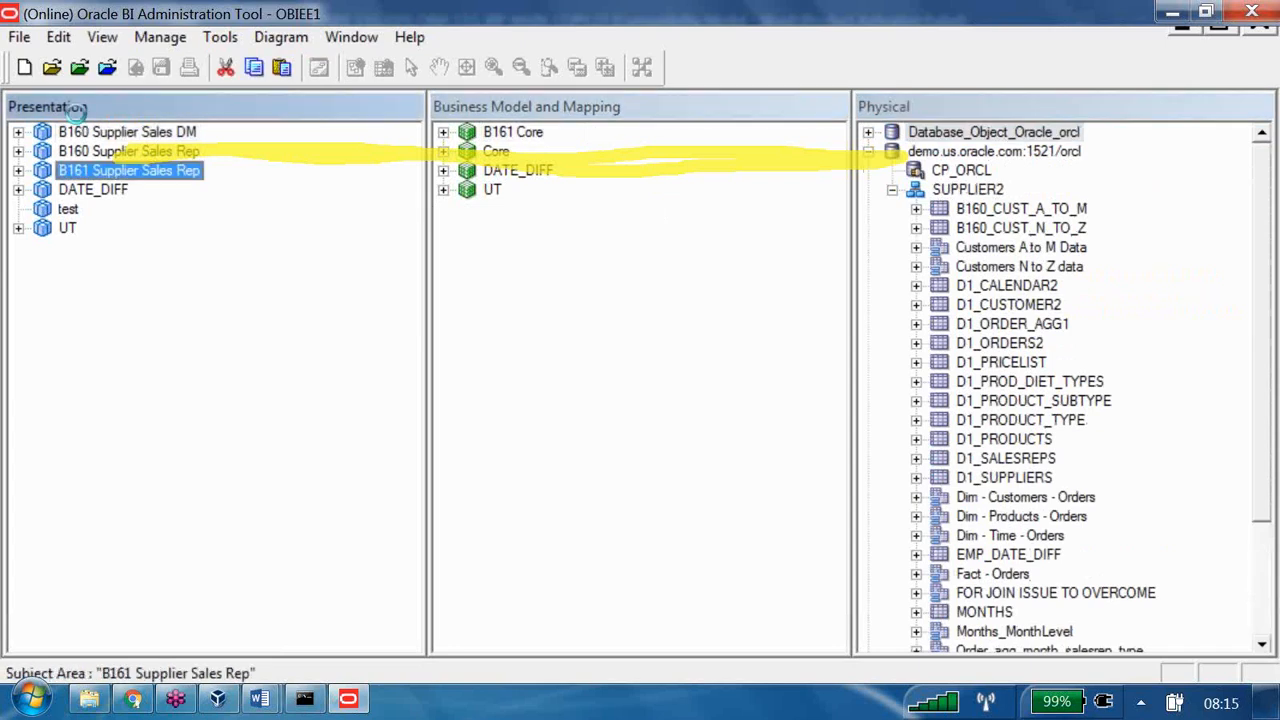
pyautogui.press('Delete')
pyautogui.press('Return')
# Delete the B161 Core business model and the Database_Object_Oracle_orcl physical database.
pyautogui.click(521, 131)
pyautogui.press('Delete')
pyautogui.press('Return')
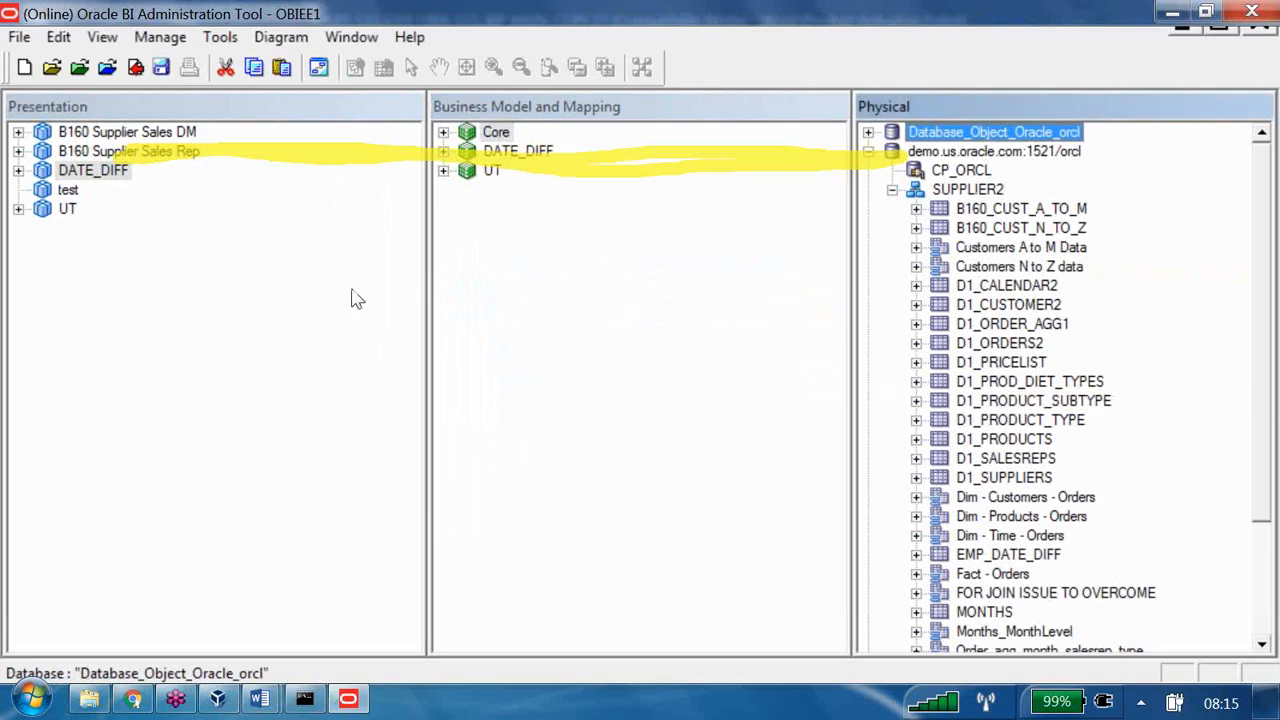
pyautogui.press('Delete')
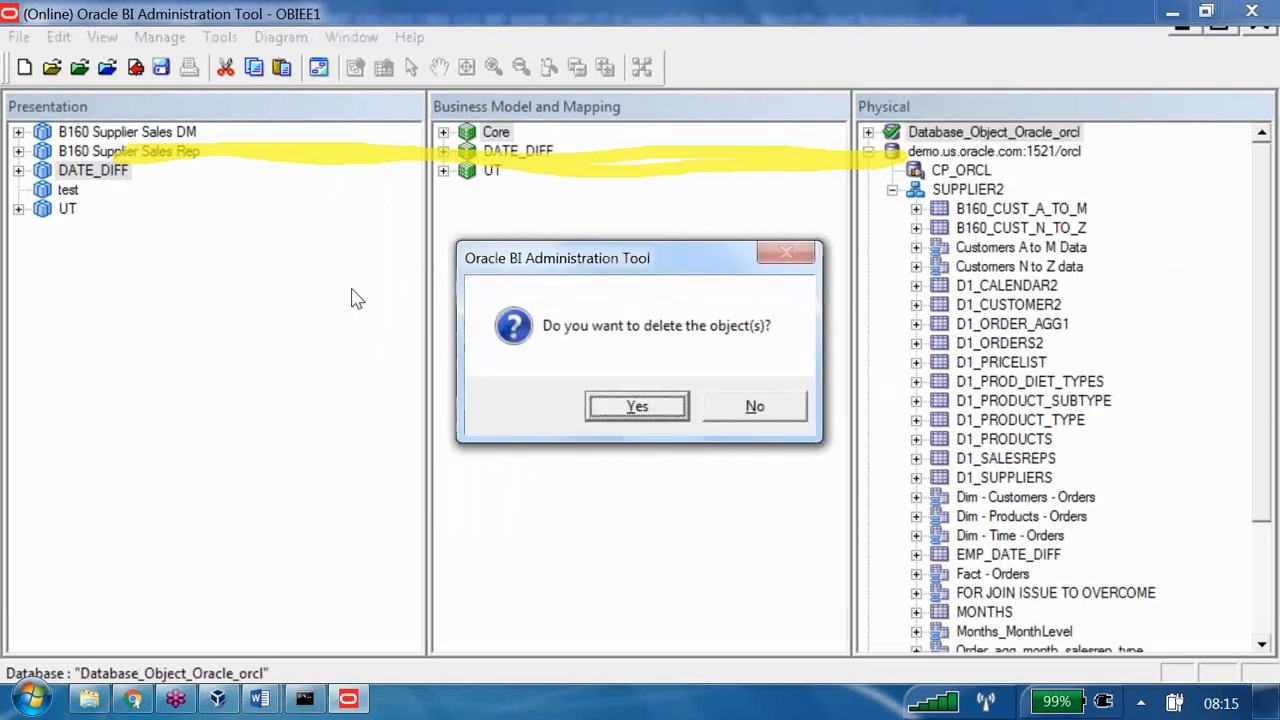
pyautogui.press('Return')
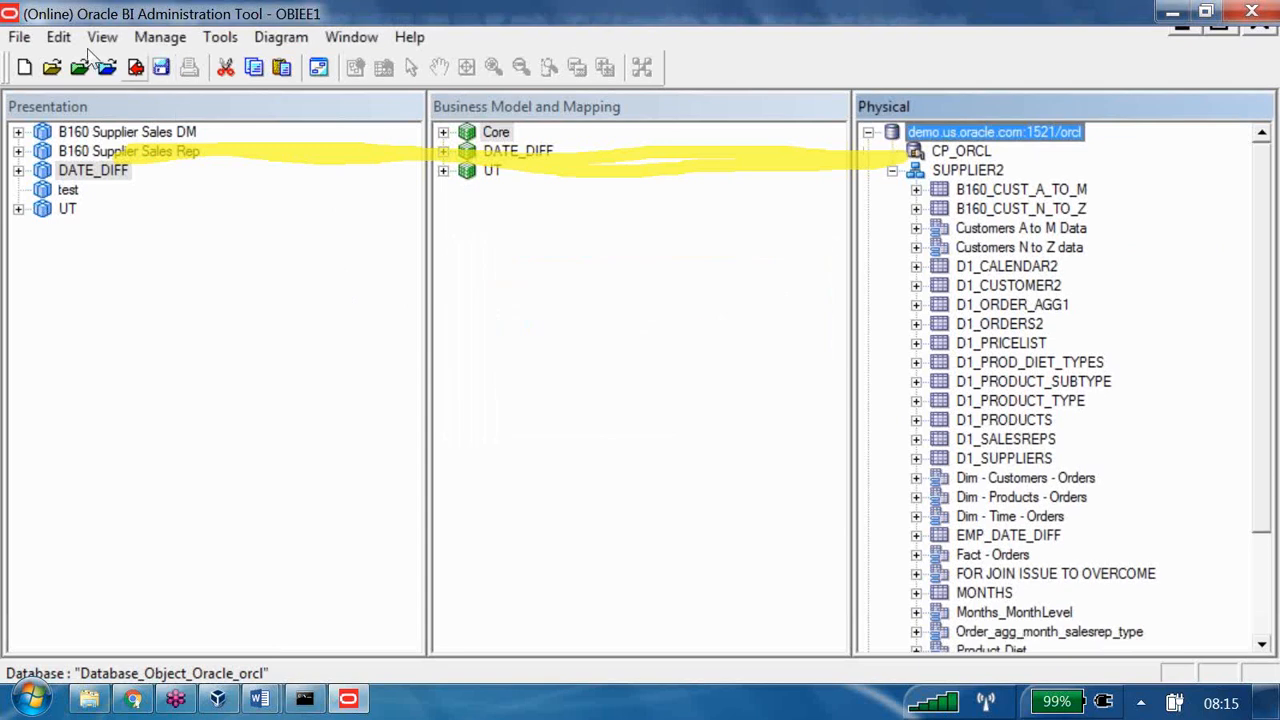
# Check in the changes with a global consistency check and close the Consistency Check Manager.
pyautogui.hotkey('ctrl', 's')
pyautogui.press('Return')
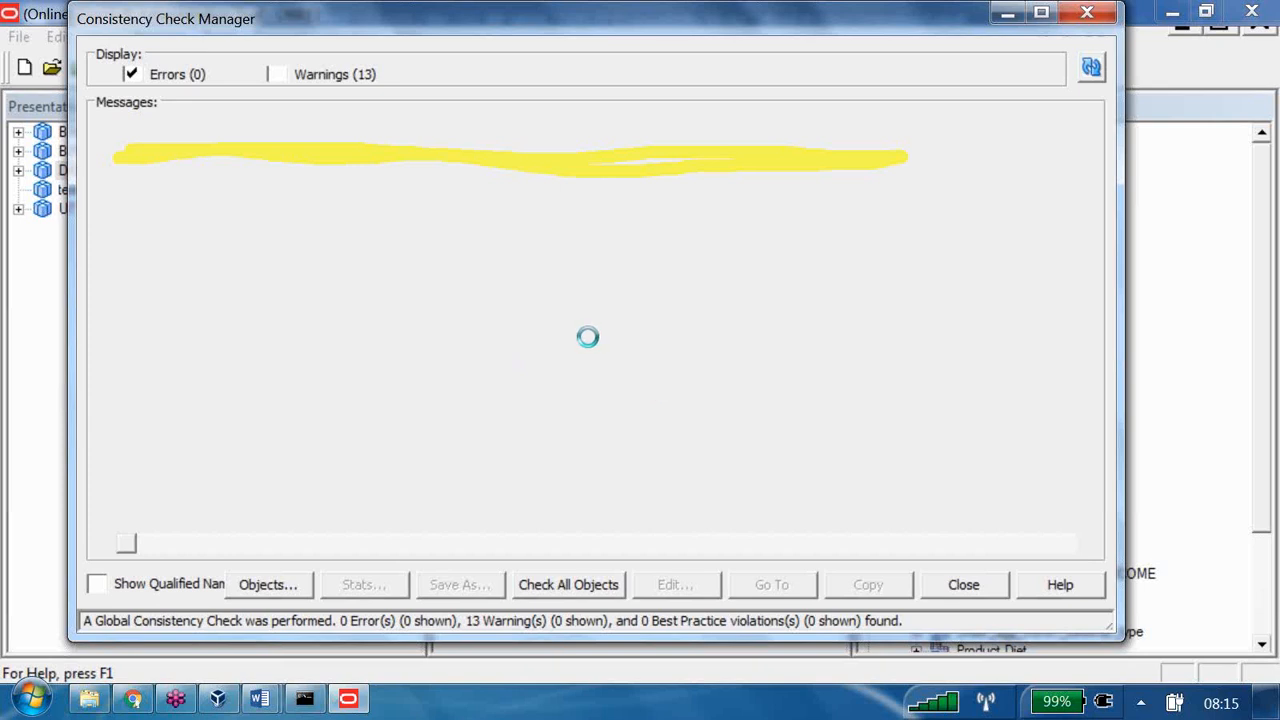
pyautogui.press('Return')
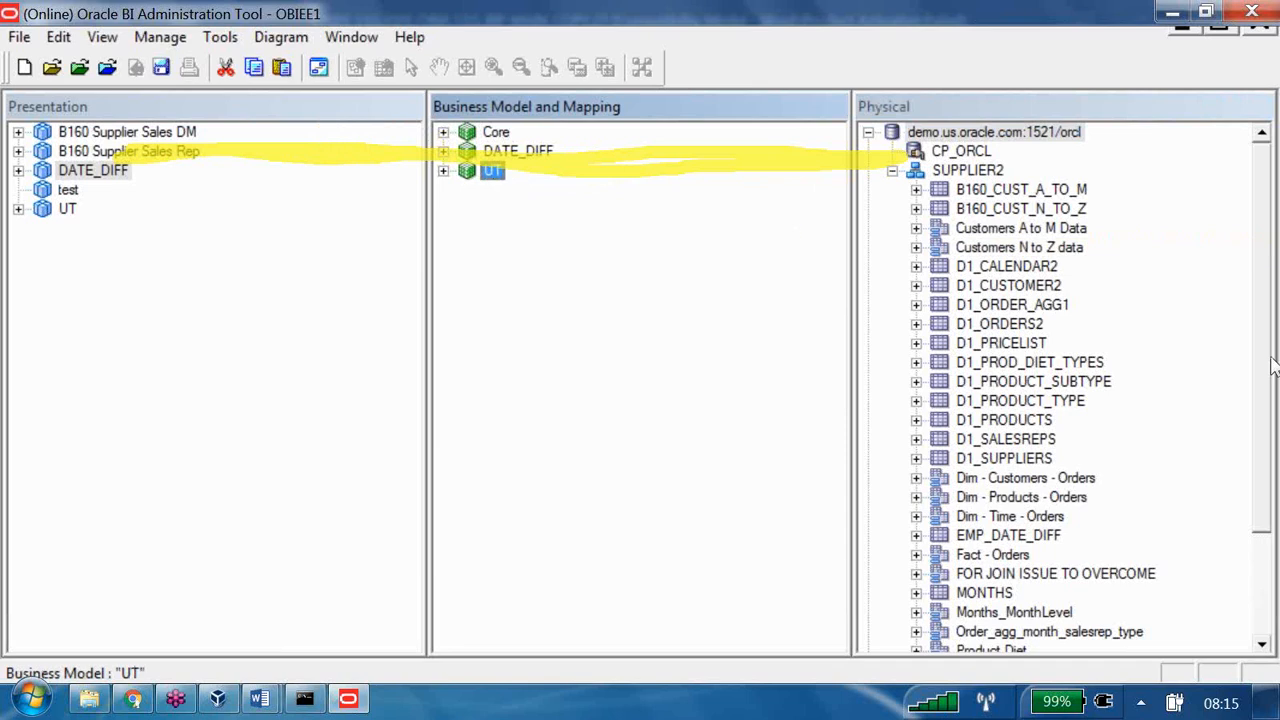
pyautogui.press('Escape')
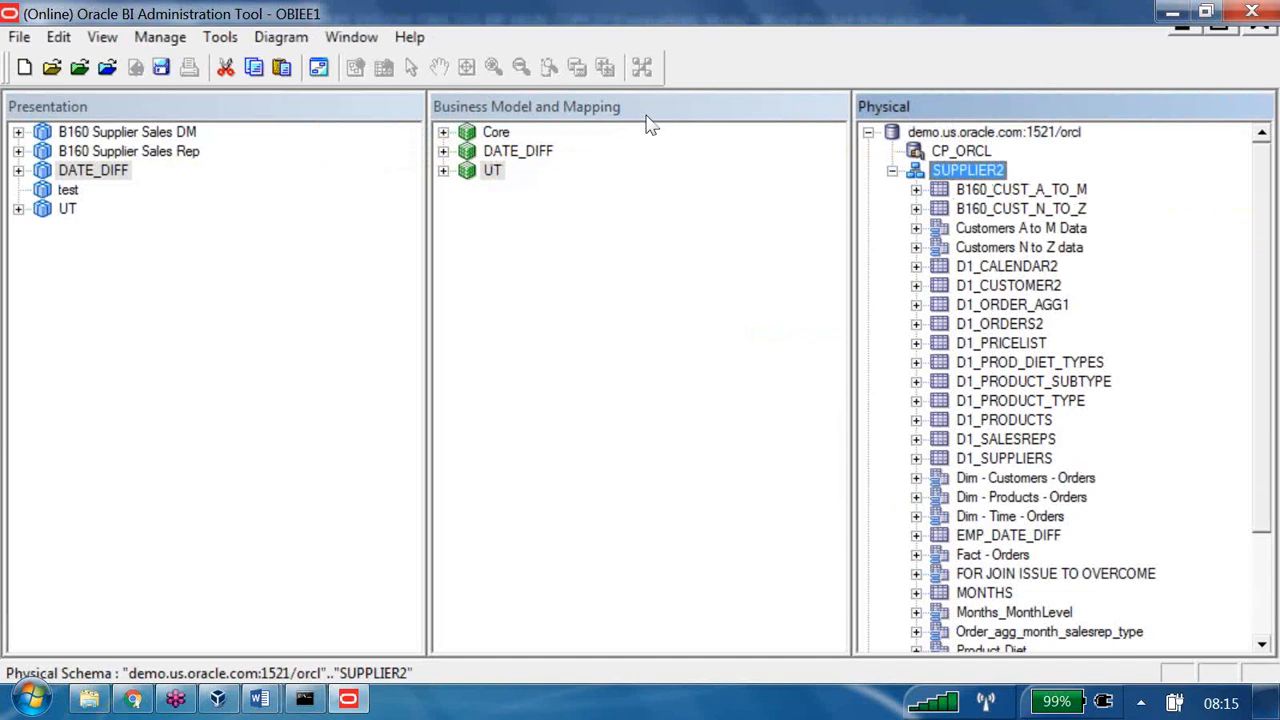
# Create a new physical table named test in the SUPPLIER2 schema with the table type Select.
pyautogui.rightClick(648, 124)
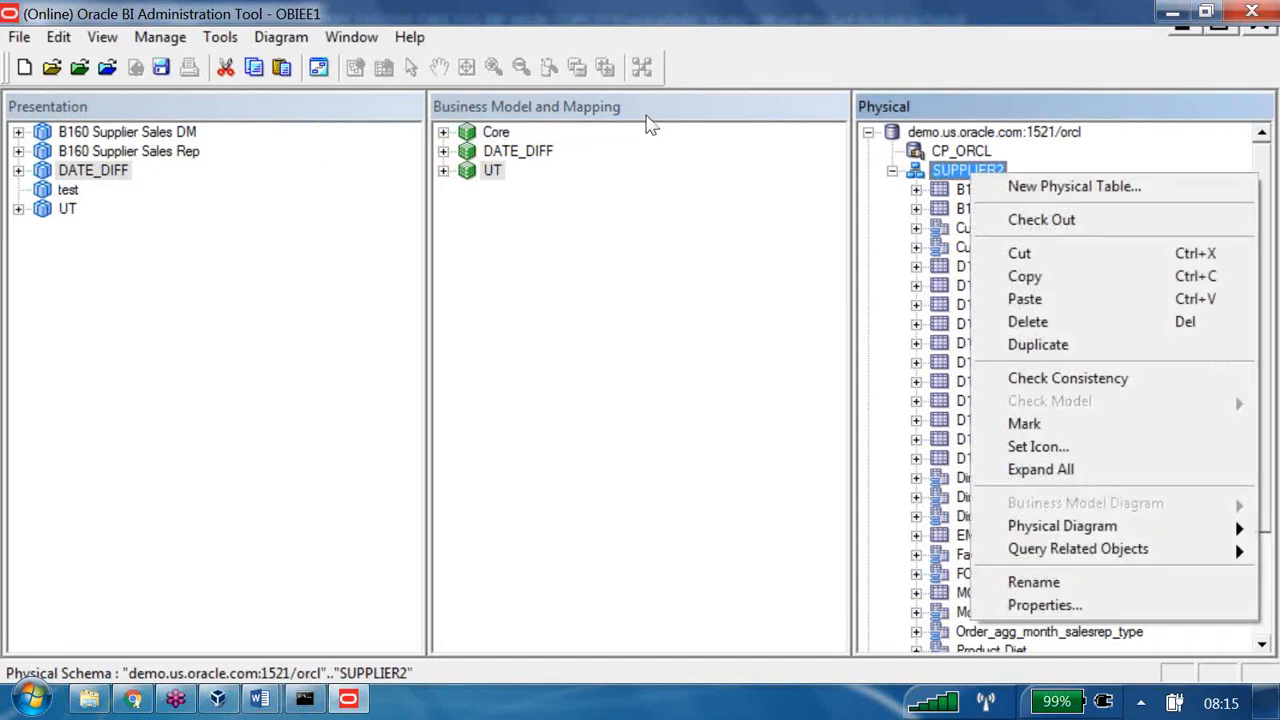
pyautogui.click(672, 129)
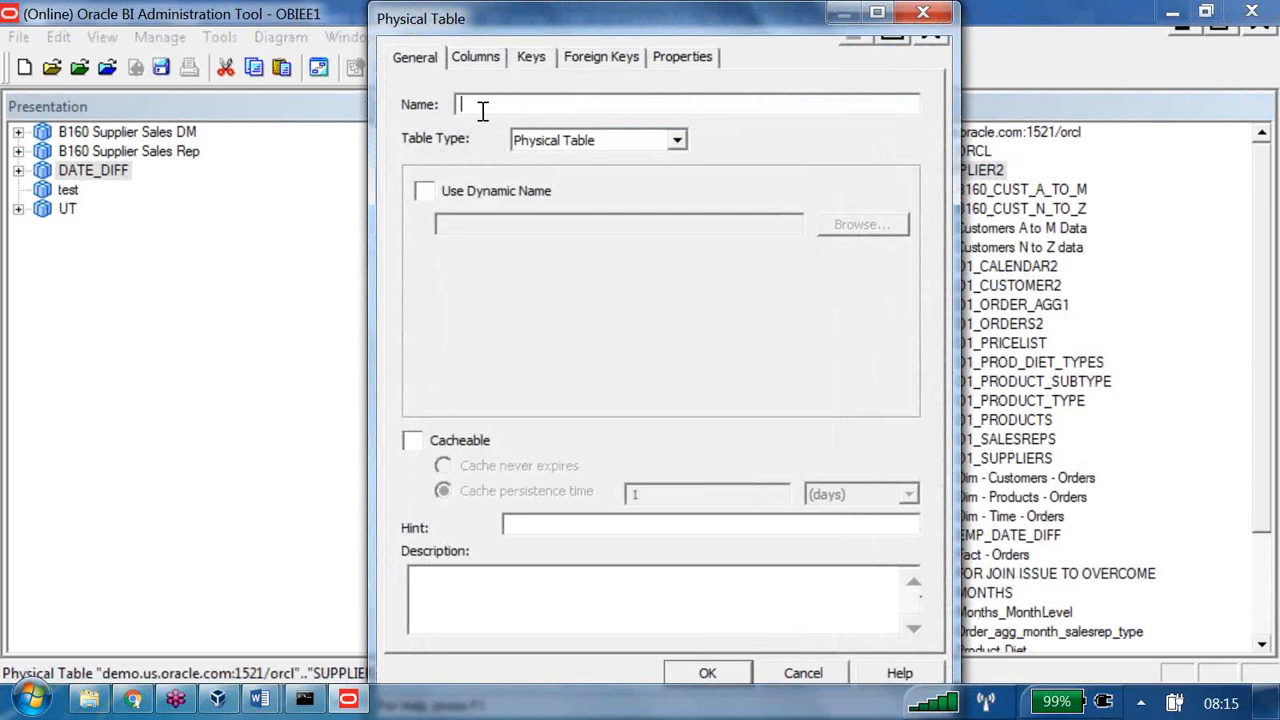
pyautogui.write('test')
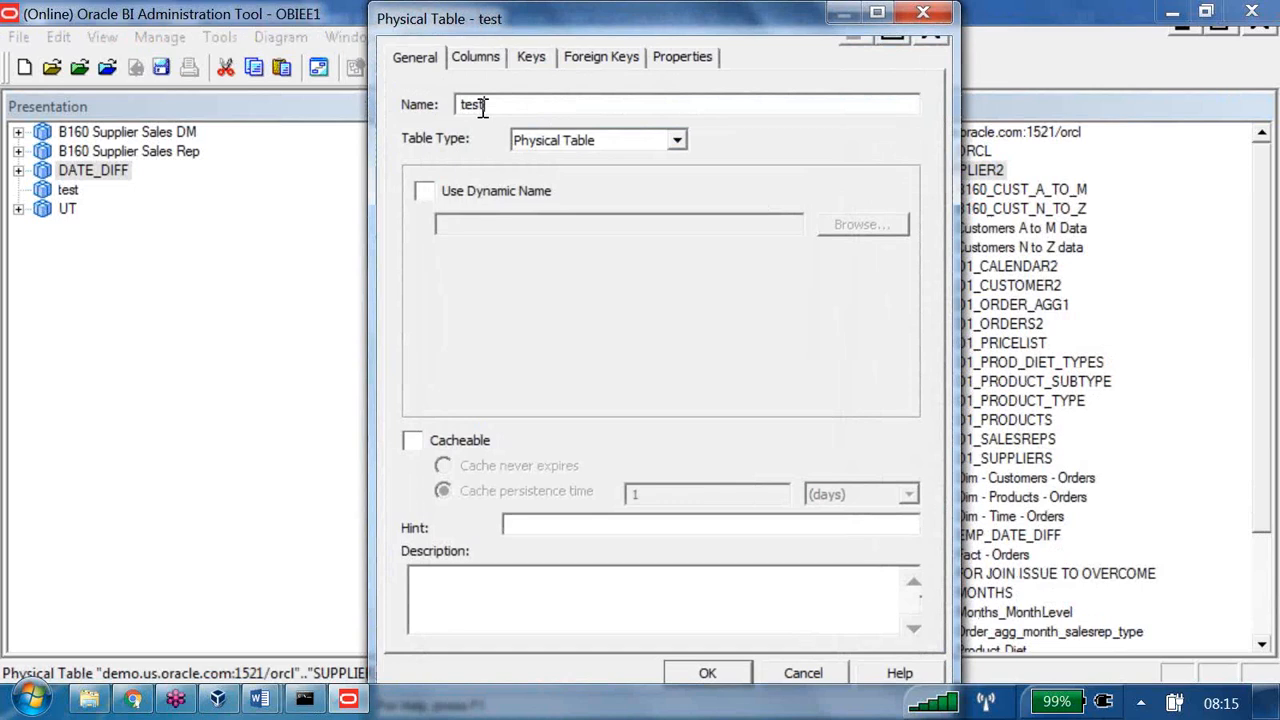
pyautogui.click(676, 141)
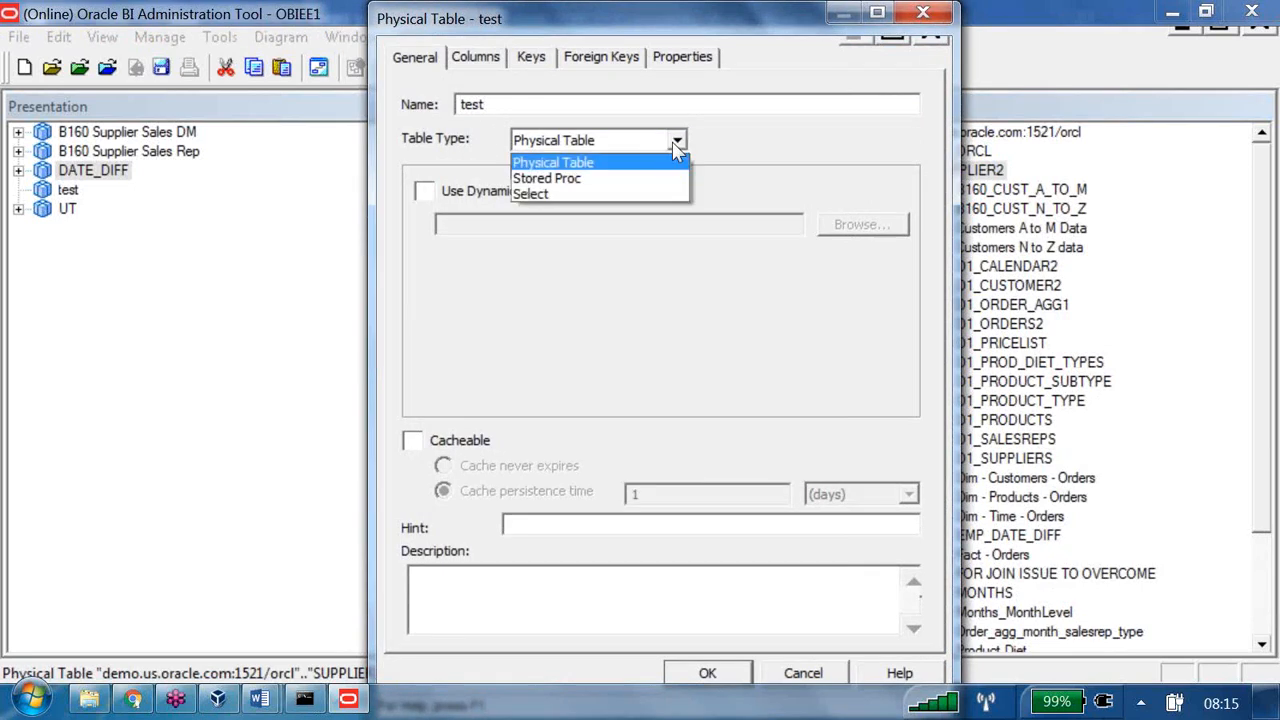
pyautogui.click(555, 195)
# Replace the test table's default initialization string with the query "select year from d1_calendar2".
pyautogui.moveTo(512, 229); pyautogui.dragTo(322, 234)
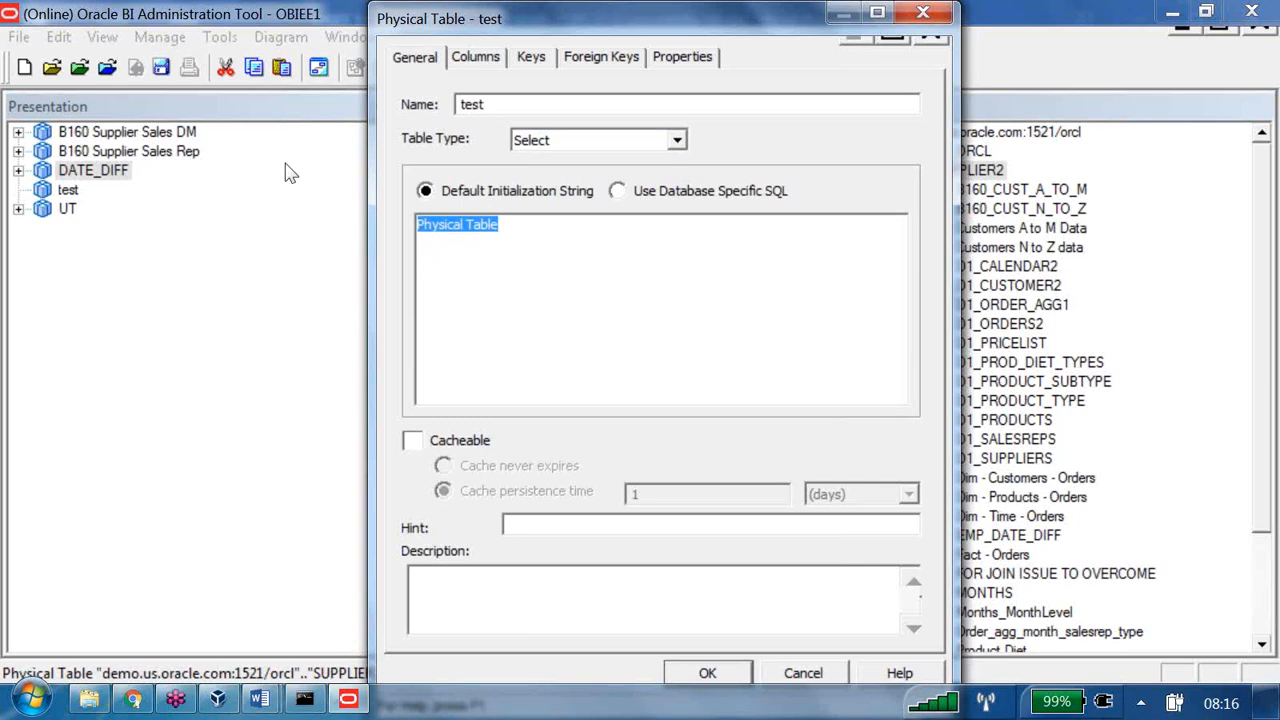
pyautogui.write('sele')
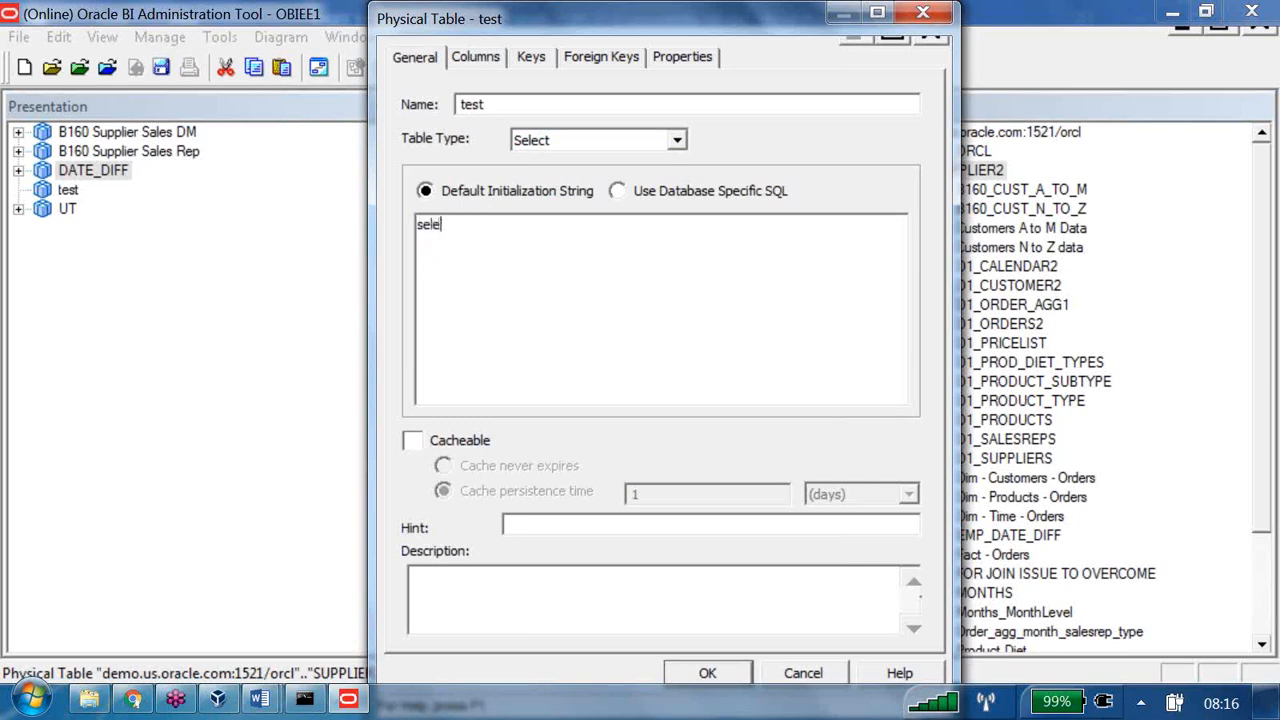
pyautogui.write('ct year from d1_calendar2')
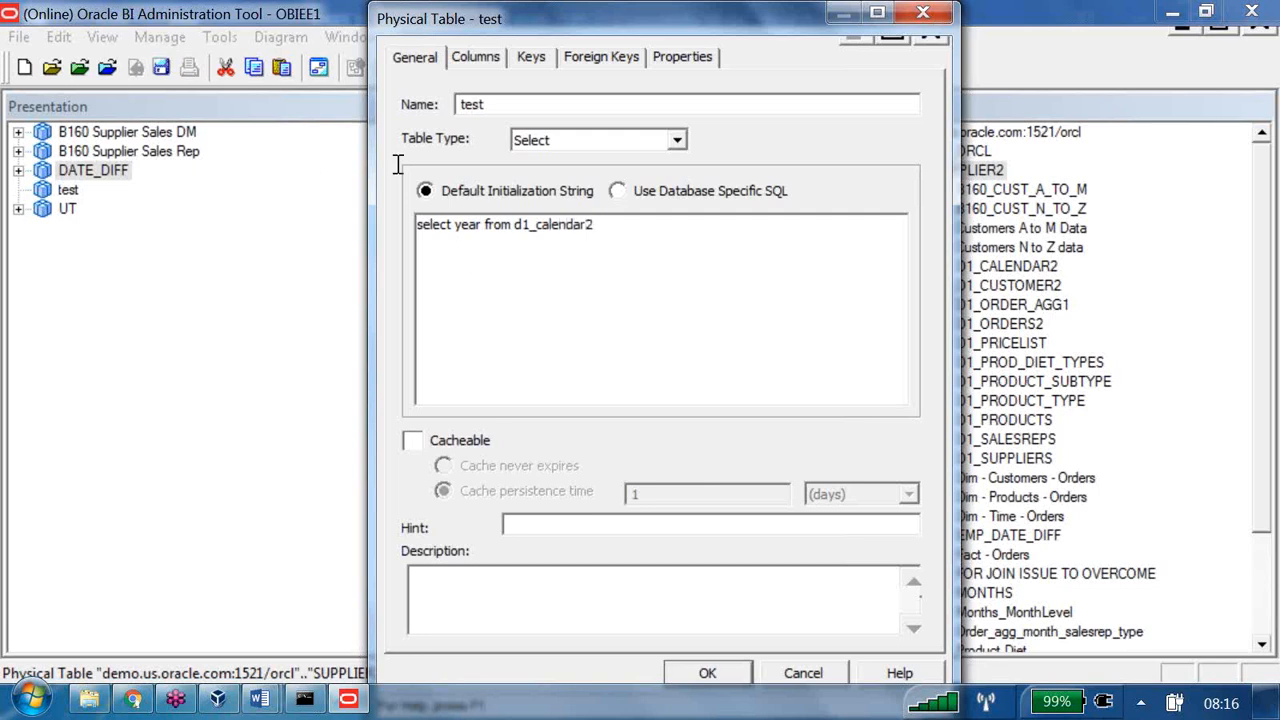
pyautogui.hotkey('ctrl', 'shift', 'Left')
pyautogui.hotkey('ctrl', 'shift', 'Left')
pyautogui.hotkey('ctrl', 'shift', 'Left')
pyautogui.hotkey('ctrl', 'shift', 'Left')
pyautogui.hotkey('ctrl', 'shift', 'Left')
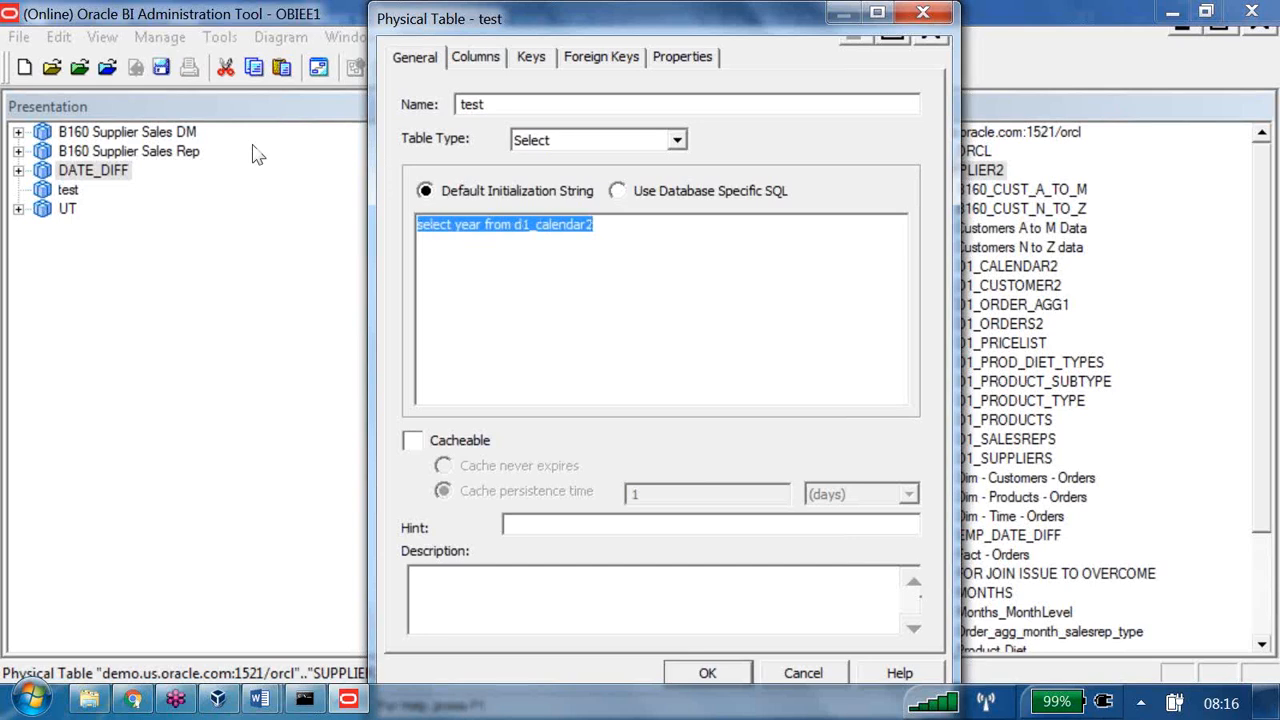
# Add a physical column named year with the type INT to the test table.
pyautogui.hotkey('ctrl', 'Tab')
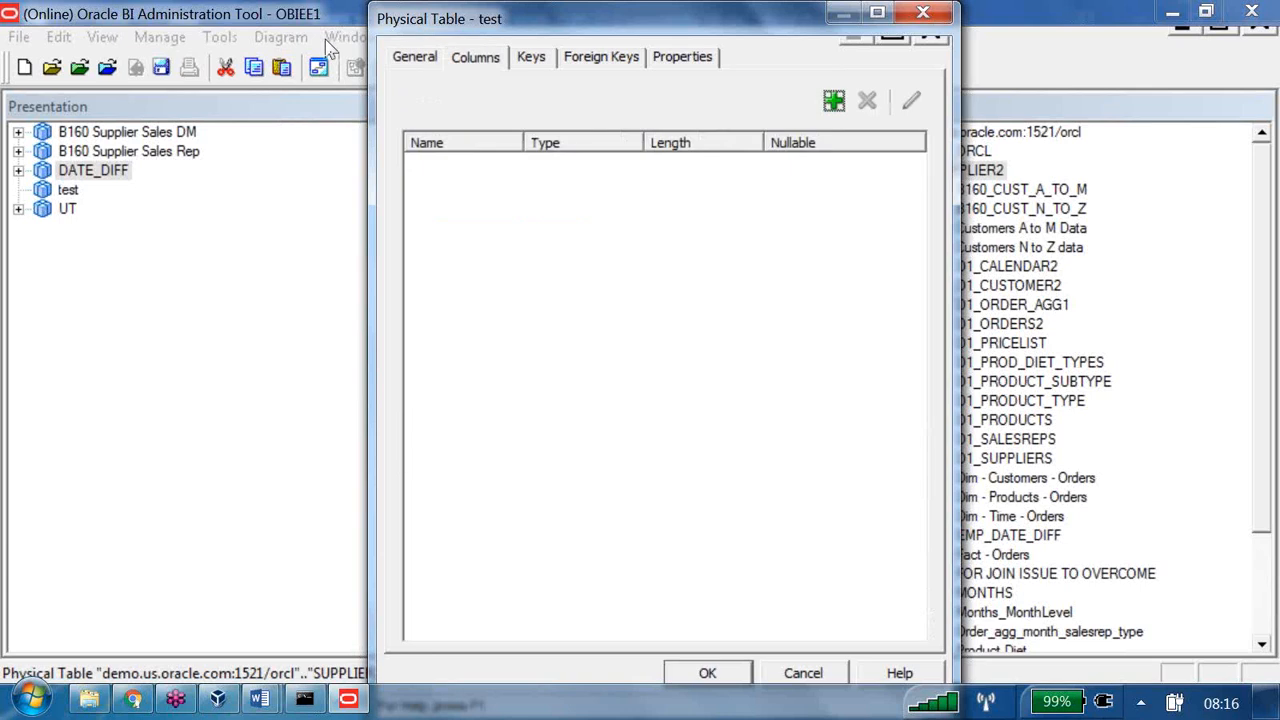
pyautogui.click(834, 100)
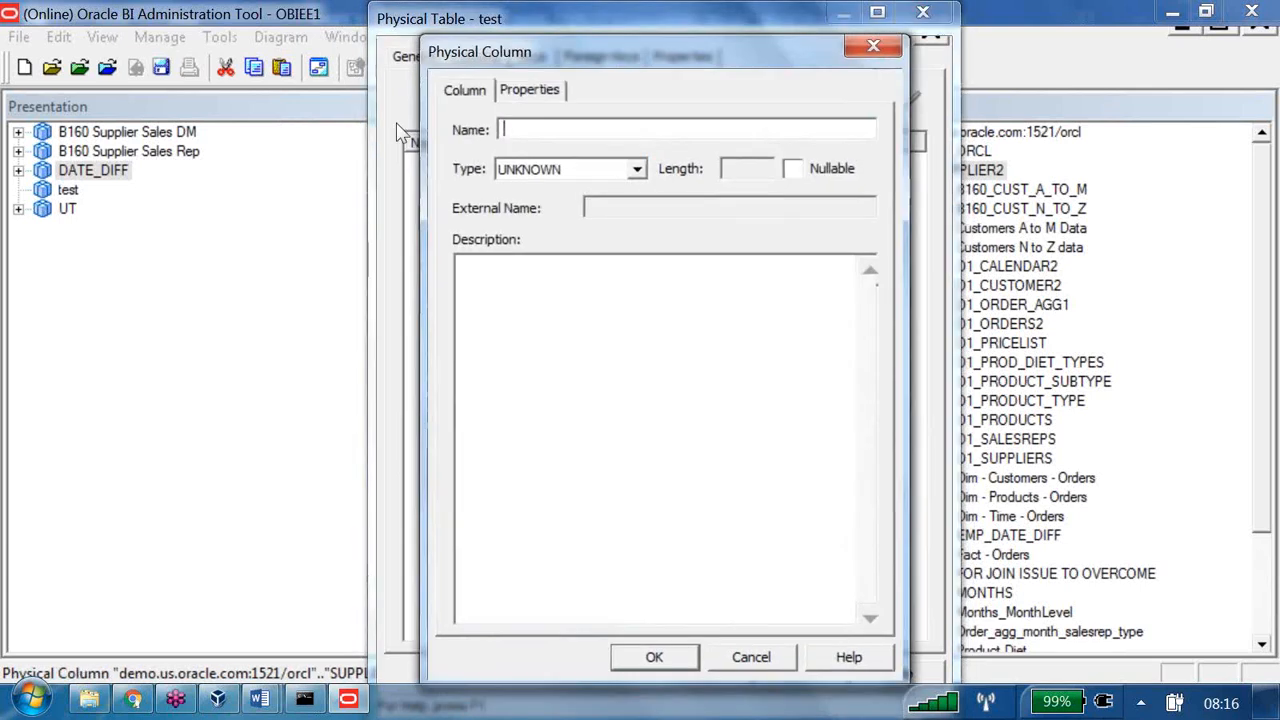
pyautogui.write('year')
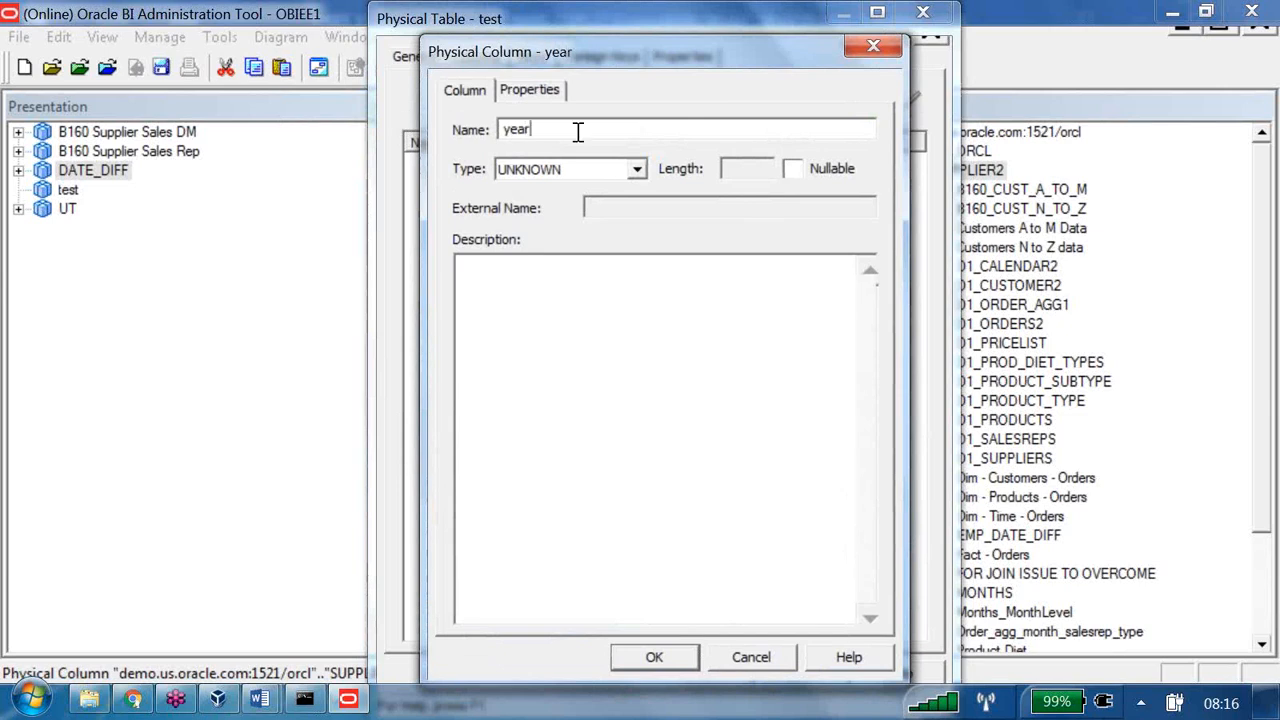
pyautogui.press('Tab')
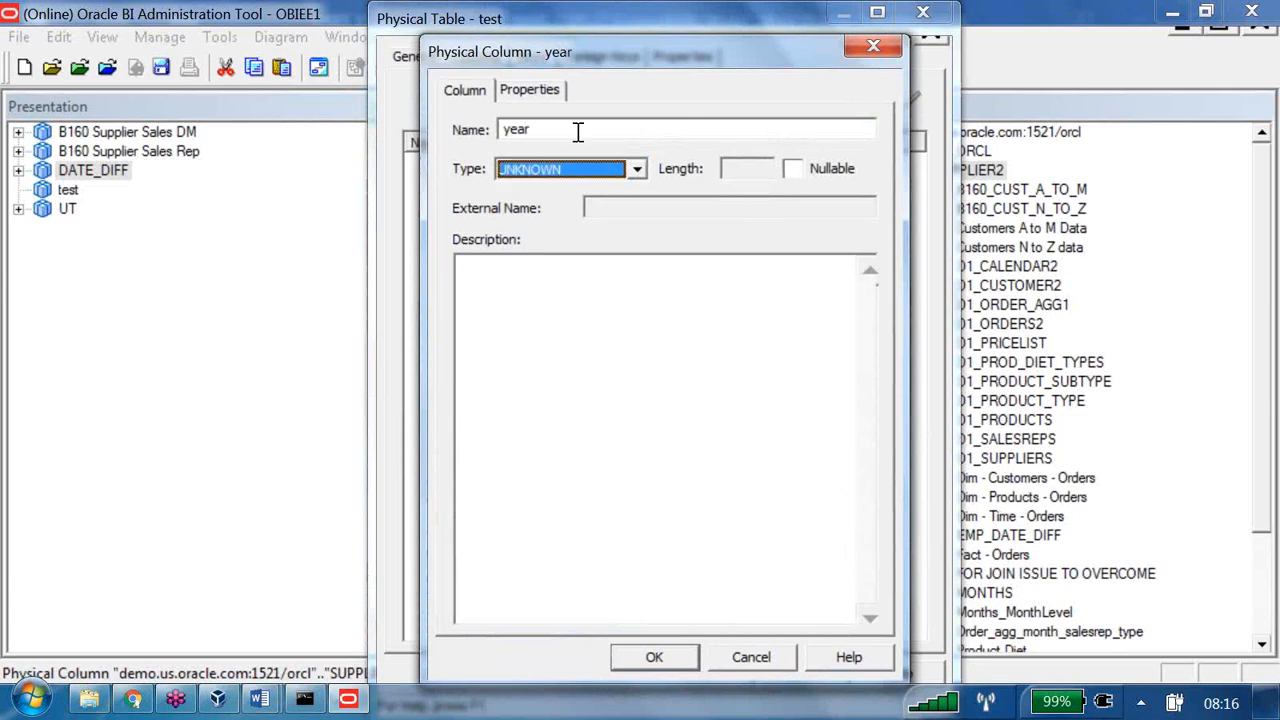
pyautogui.press('i')
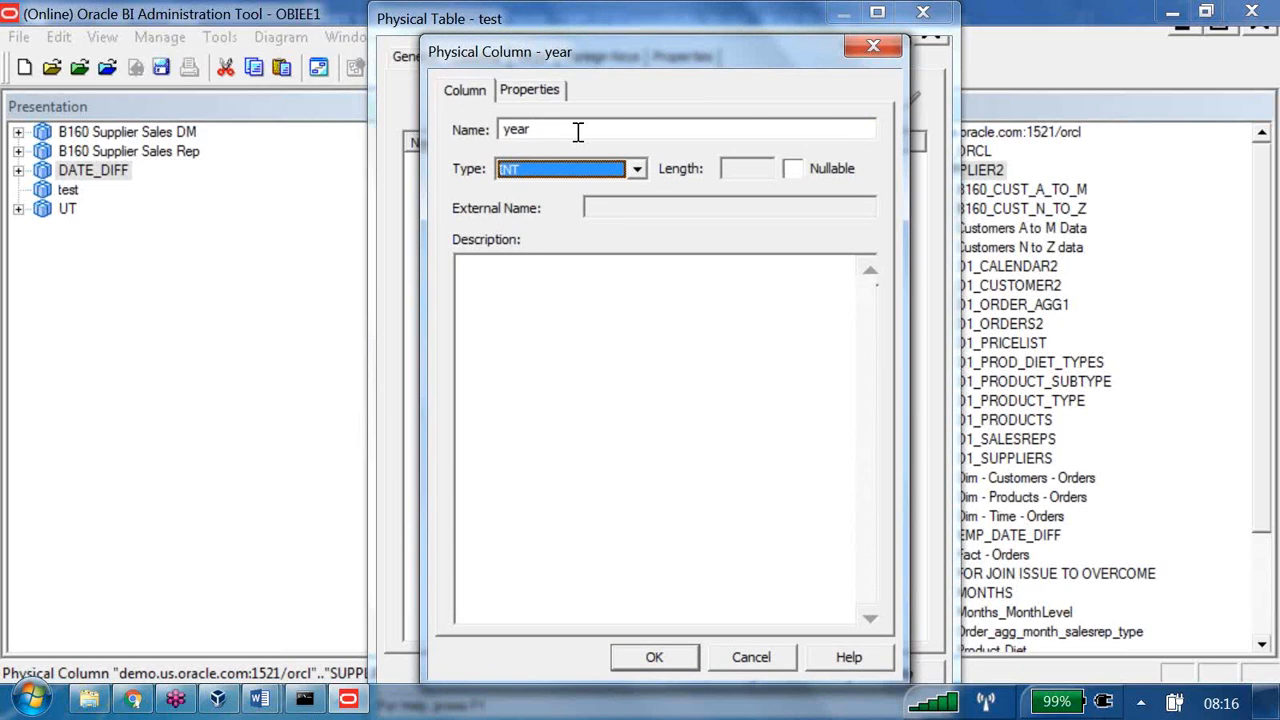
pyautogui.press('d')
pyautogui.press('d')
pyautogui.press('d')
pyautogui.press('d')
pyautogui.hotkey('alt', 'Down')
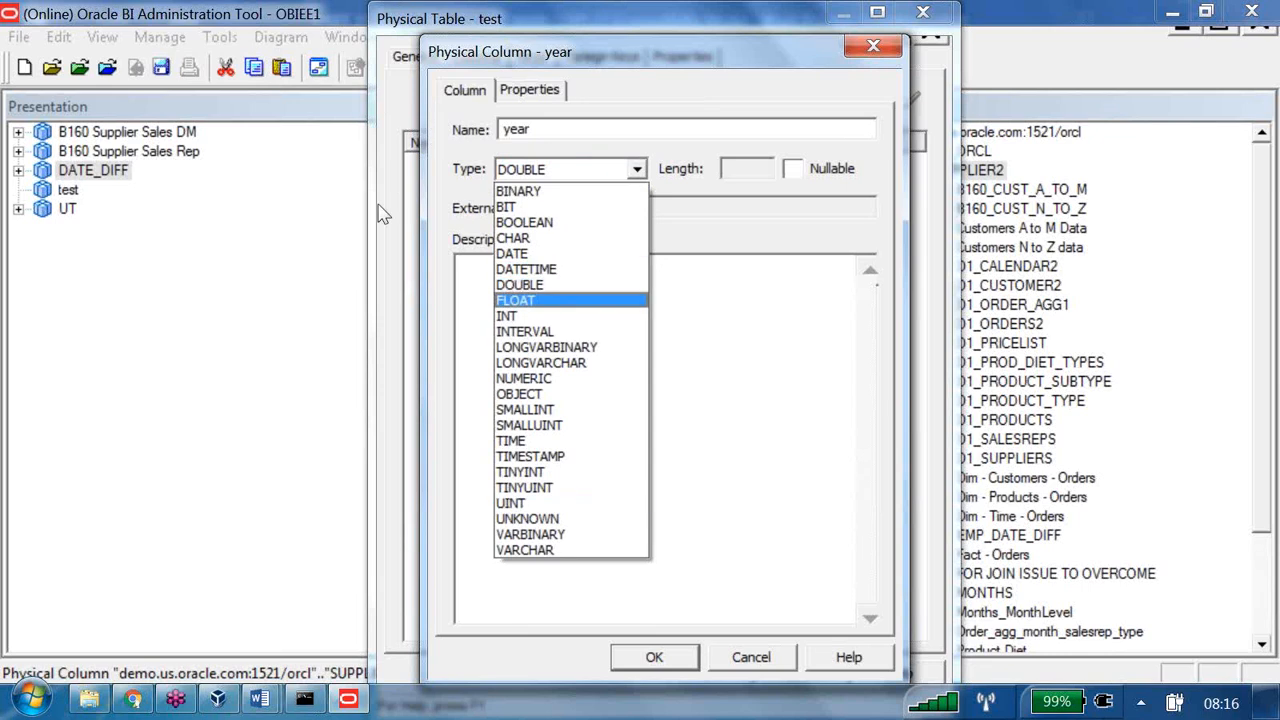
pyautogui.click(558, 318)
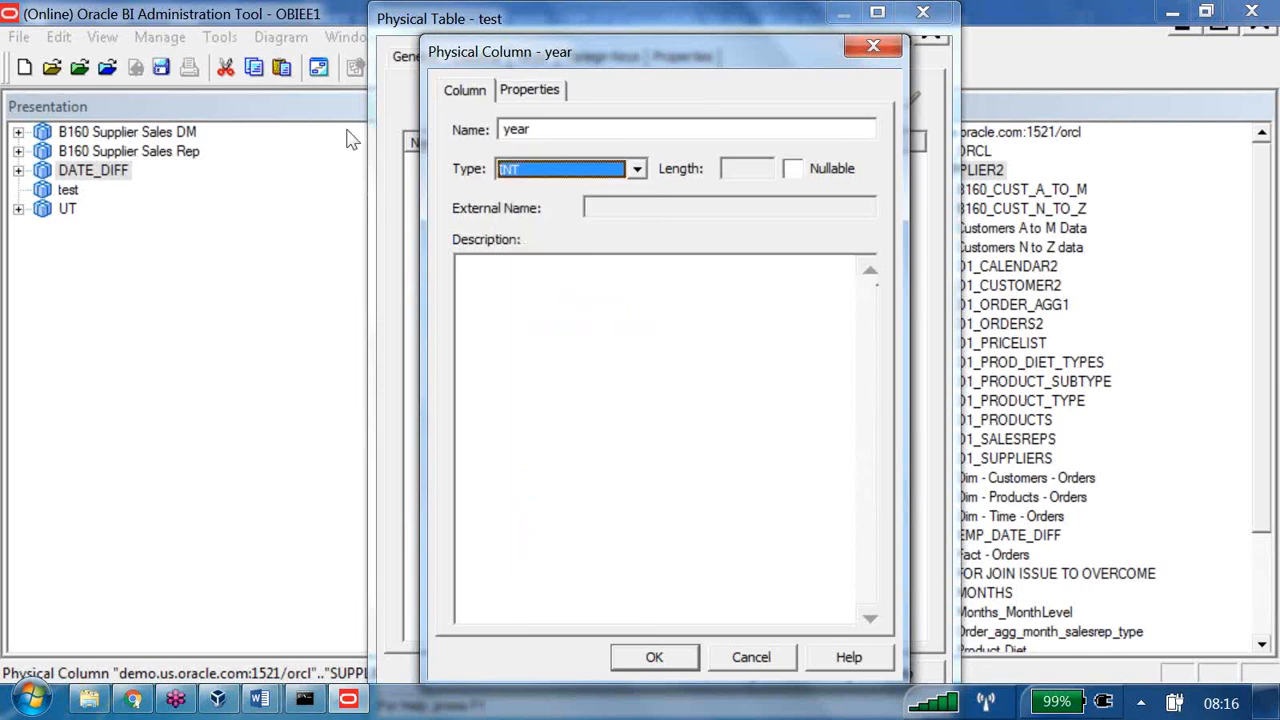
# Accept the year column and the test table, and check in the changes without a consistency check.
pyautogui.press('Return')
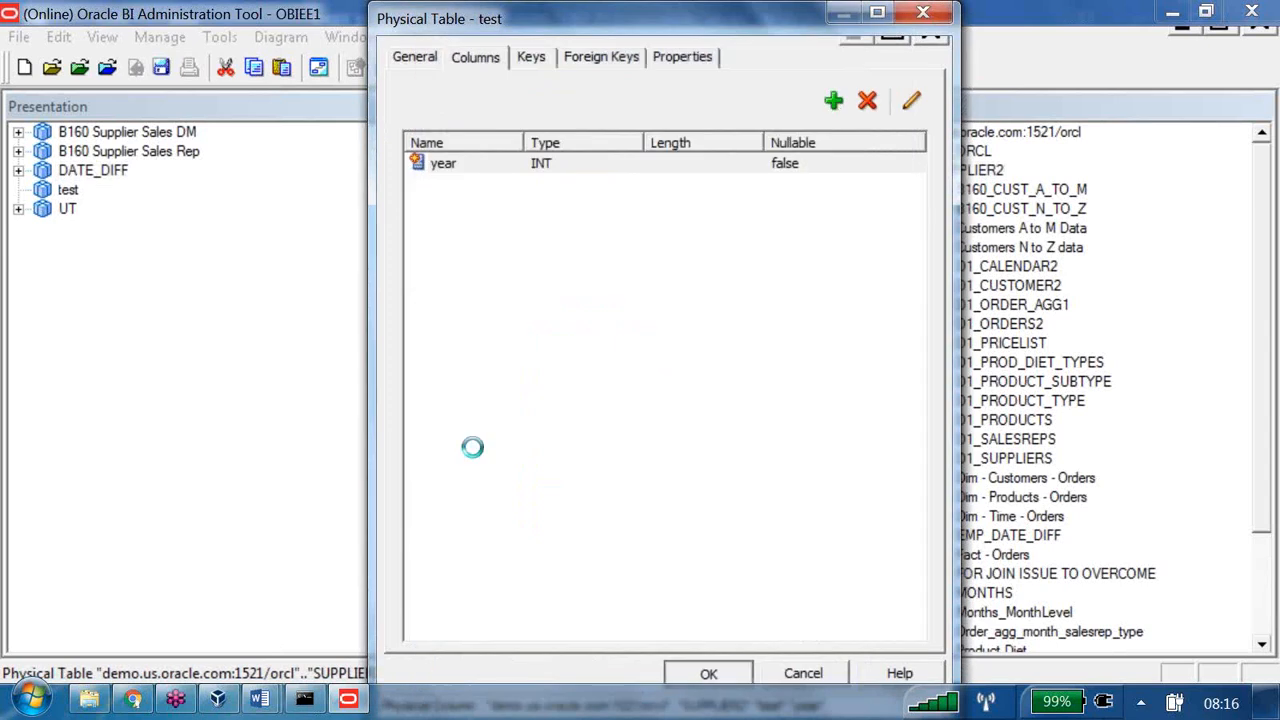
pyautogui.press('Return')
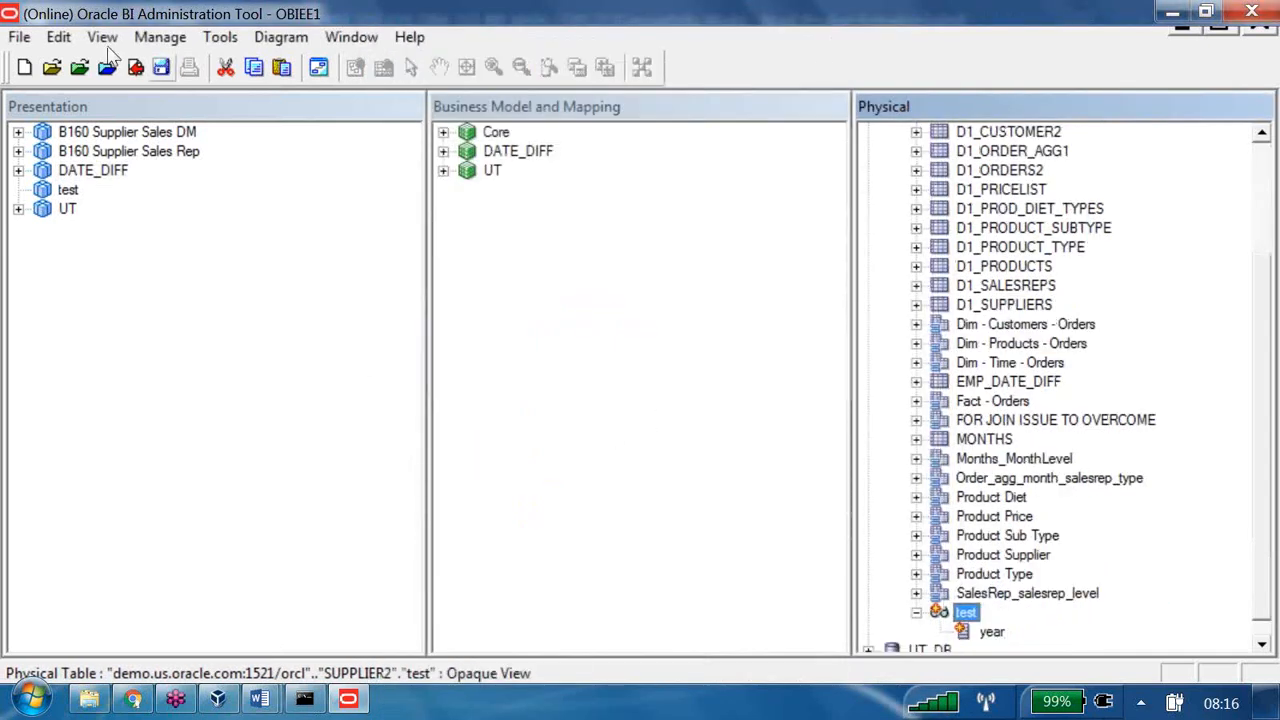
pyautogui.click(136, 67)
pyautogui.press('n')
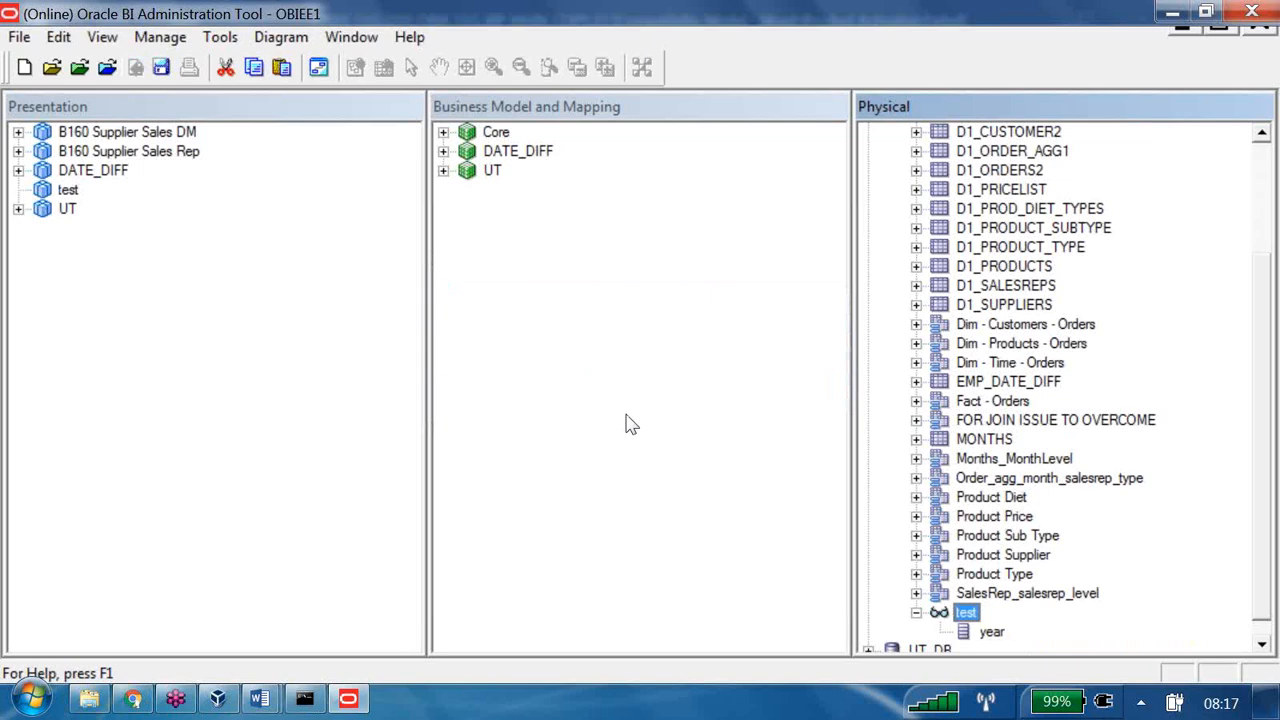
# Review the test table's columns and its initialization query, and close its properties without changes.
pyautogui.press('Return')
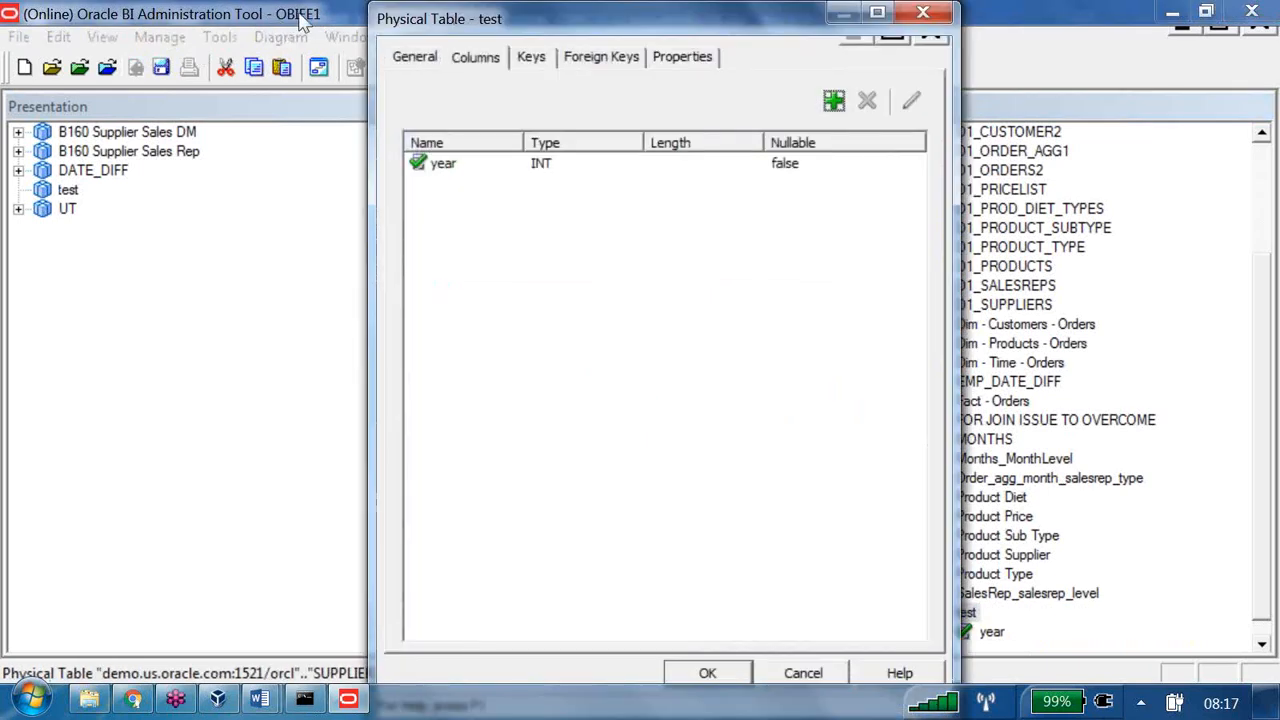
pyautogui.hotkey('ctrl', 'shift', 'Tab')
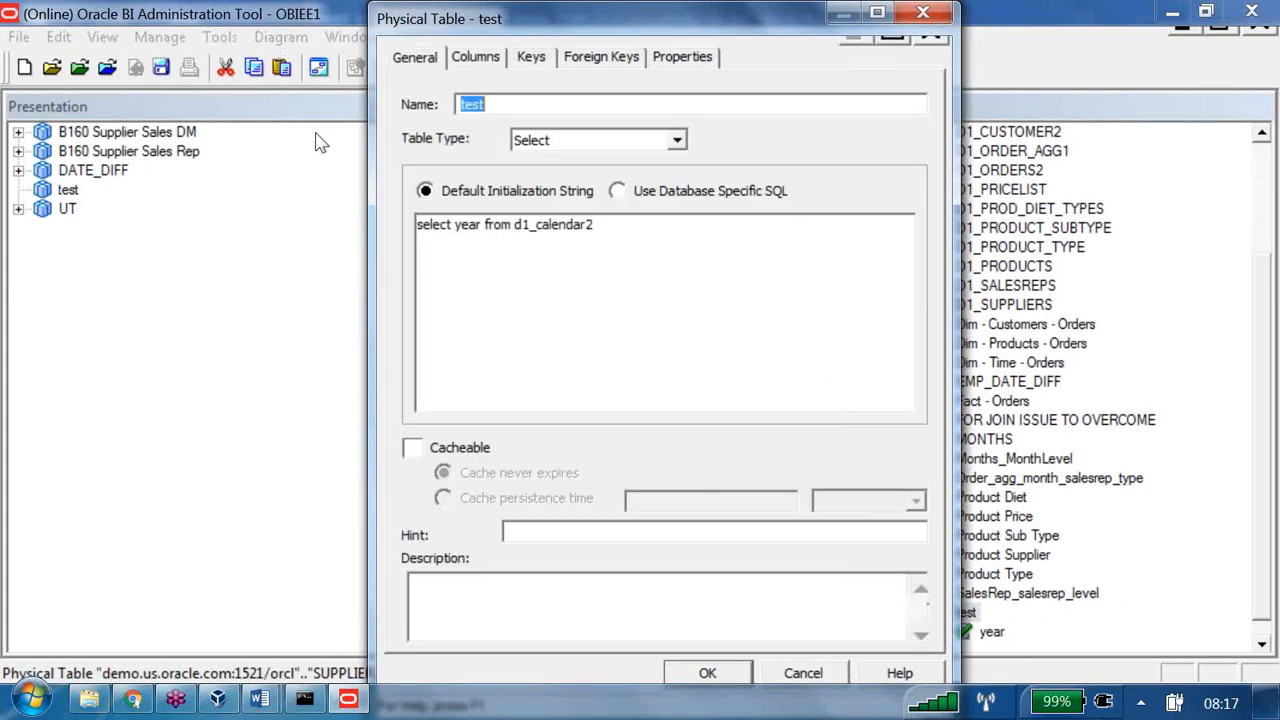
pyautogui.press('Tab')
pyautogui.press('Tab')
pyautogui.press('Tab')
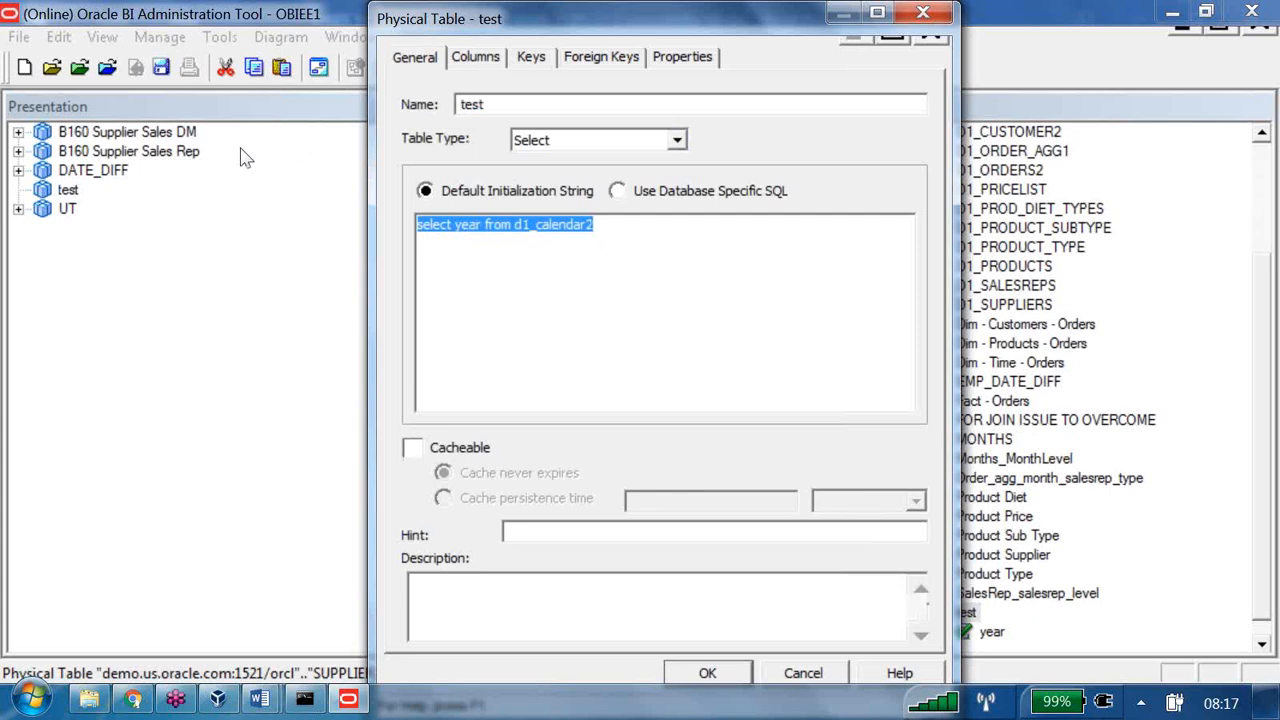
pyautogui.click(923, 13)
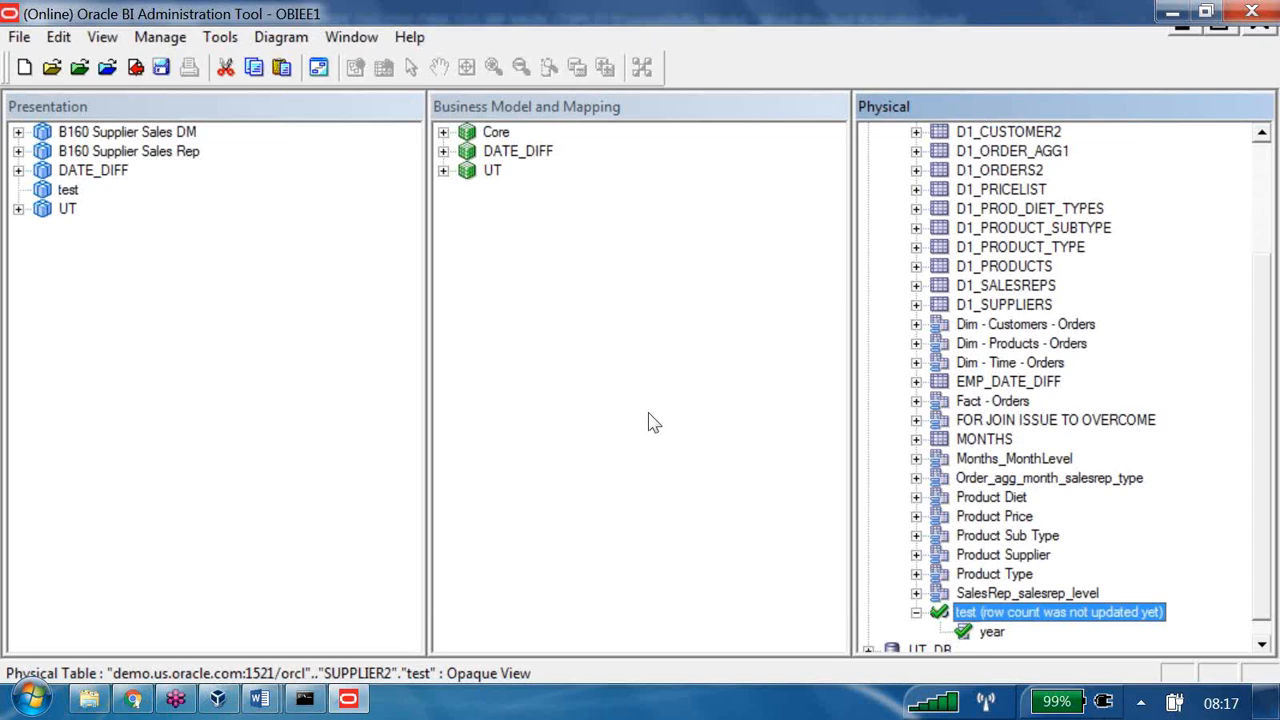
pyautogui.click(1000, 172)
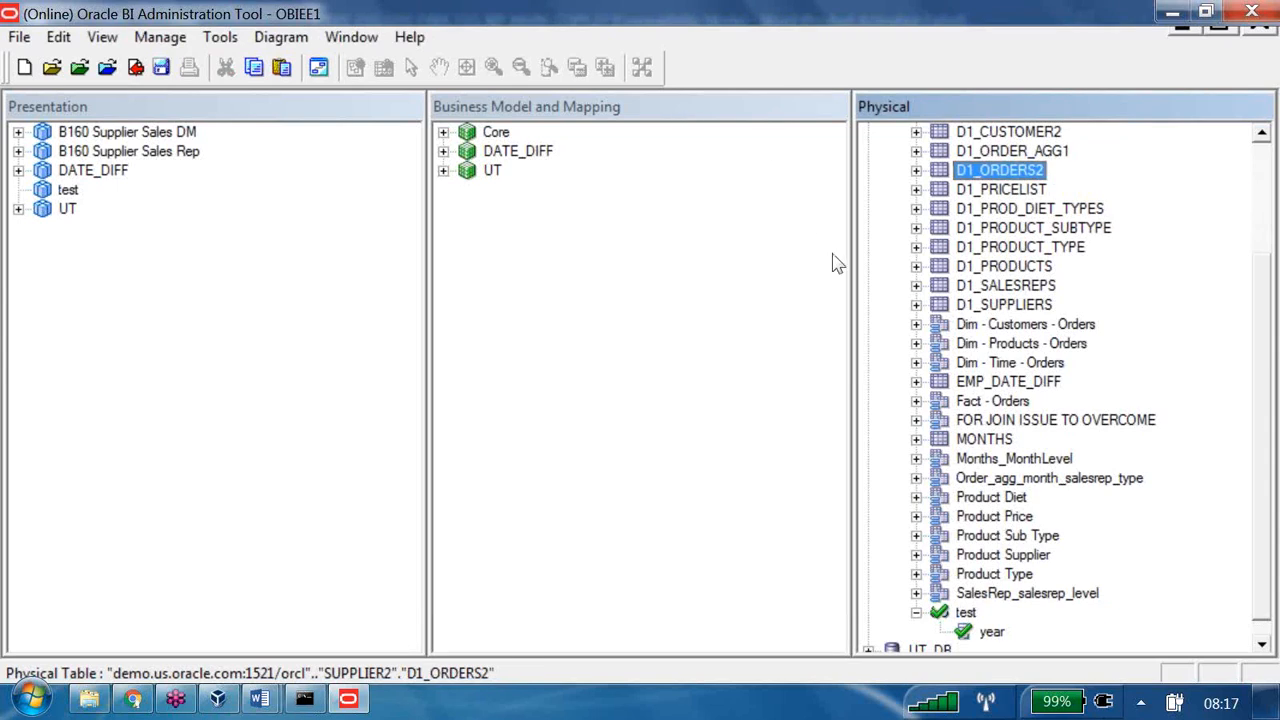
pyautogui.hotkey('alt', 'Tab')
pyautogui.click(723, 279)
pyautogui.moveTo(942, 171); pyautogui.dragTo(1065, 171)
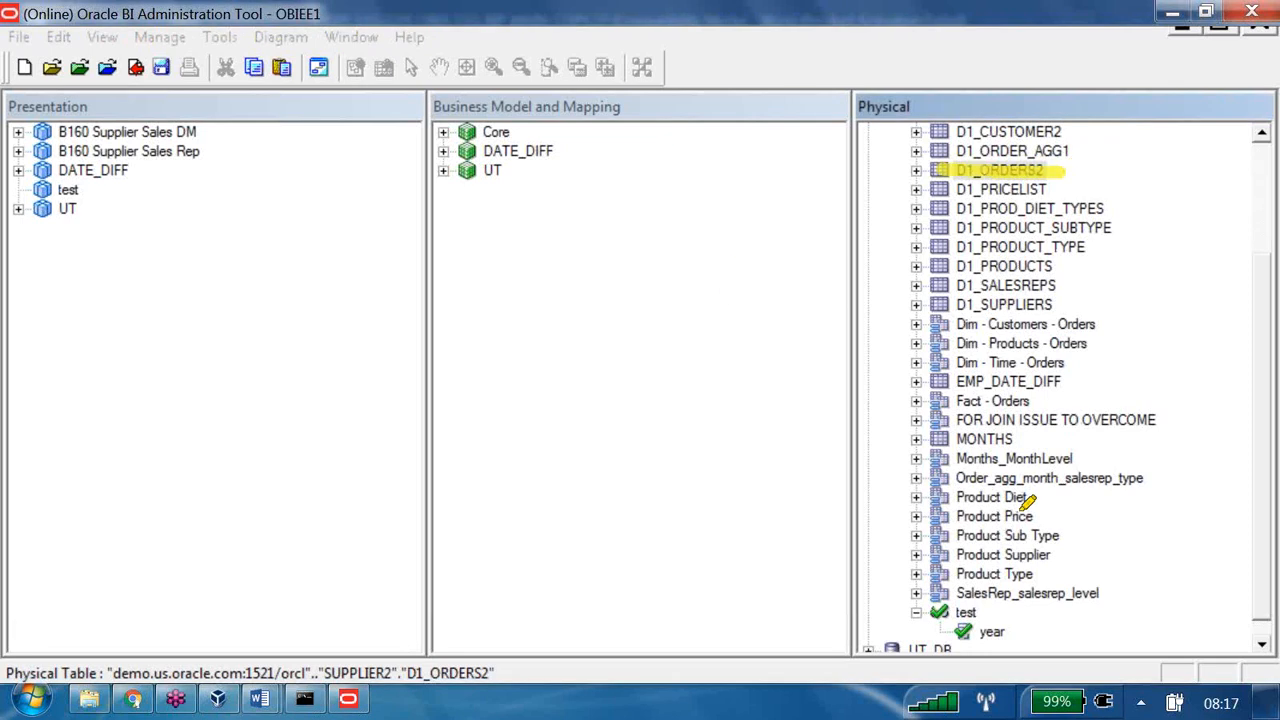
pyautogui.moveTo(955, 612); pyautogui.dragTo(988, 612)
pyautogui.moveTo(948, 176); pyautogui.dragTo(795, 177)
pyautogui.moveTo(474, 122)
pyautogui.mouseDown()
pyautogui.moveTo(697, 134)
pyautogui.moveTo(480, 126)
pyautogui.moveTo(491, 284)
pyautogui.moveTo(681, 156)
pyautogui.mouseUp()
pyautogui.moveTo(590, 550)
pyautogui.mouseDown()
pyautogui.moveTo(600, 600)
pyautogui.moveTo(540, 625)
pyautogui.mouseUp()
pyautogui.moveTo(652, 556)
pyautogui.mouseDown()
pyautogui.moveTo(651, 594)
pyautogui.moveTo(651, 583)
pyautogui.moveTo(737, 569)
pyautogui.moveTo(742, 542)
pyautogui.moveTo(790, 596)
pyautogui.mouseUp()
pyautogui.moveTo(706, 524)
pyautogui.mouseDown()
pyautogui.moveTo(643, 491)
pyautogui.moveTo(514, 614)
pyautogui.moveTo(827, 574)
pyautogui.moveTo(731, 506)
pyautogui.mouseUp()
pyautogui.moveTo(806, 578); pyautogui.dragTo(943, 606)
pyautogui.moveTo(875, 556); pyautogui.dragTo(895, 596)
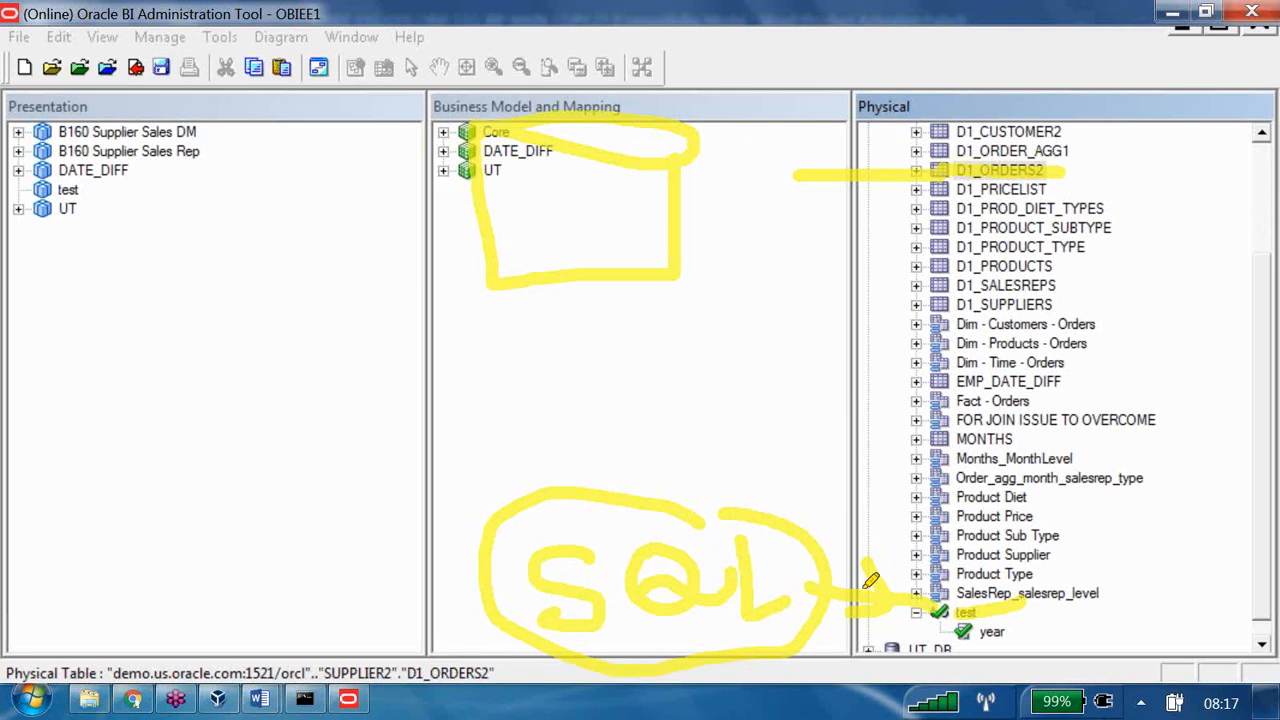
# Check in the pending repository changes that include the test table.
pyautogui.moveTo(828, 126)
pyautogui.mouseDown()
pyautogui.moveTo(836, 204)
pyautogui.moveTo(639, 185)
pyautogui.mouseUp()
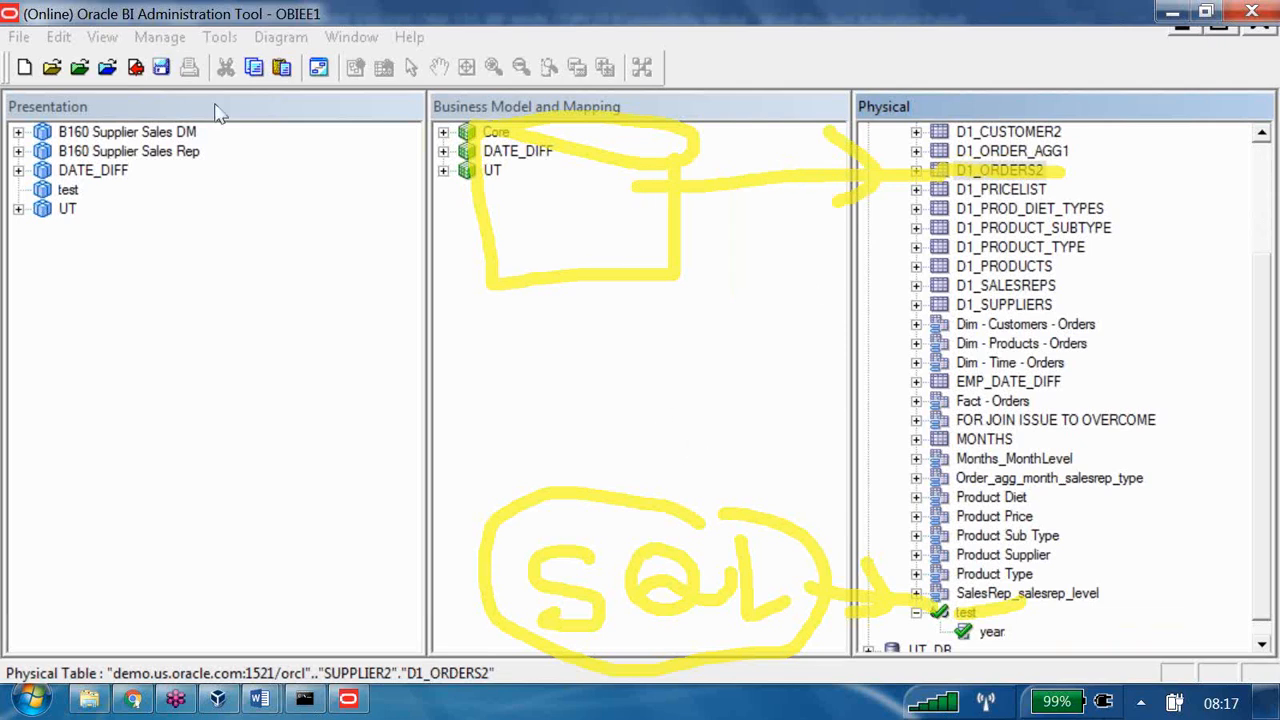
pyautogui.click(135, 67)
pyautogui.click(659, 405)
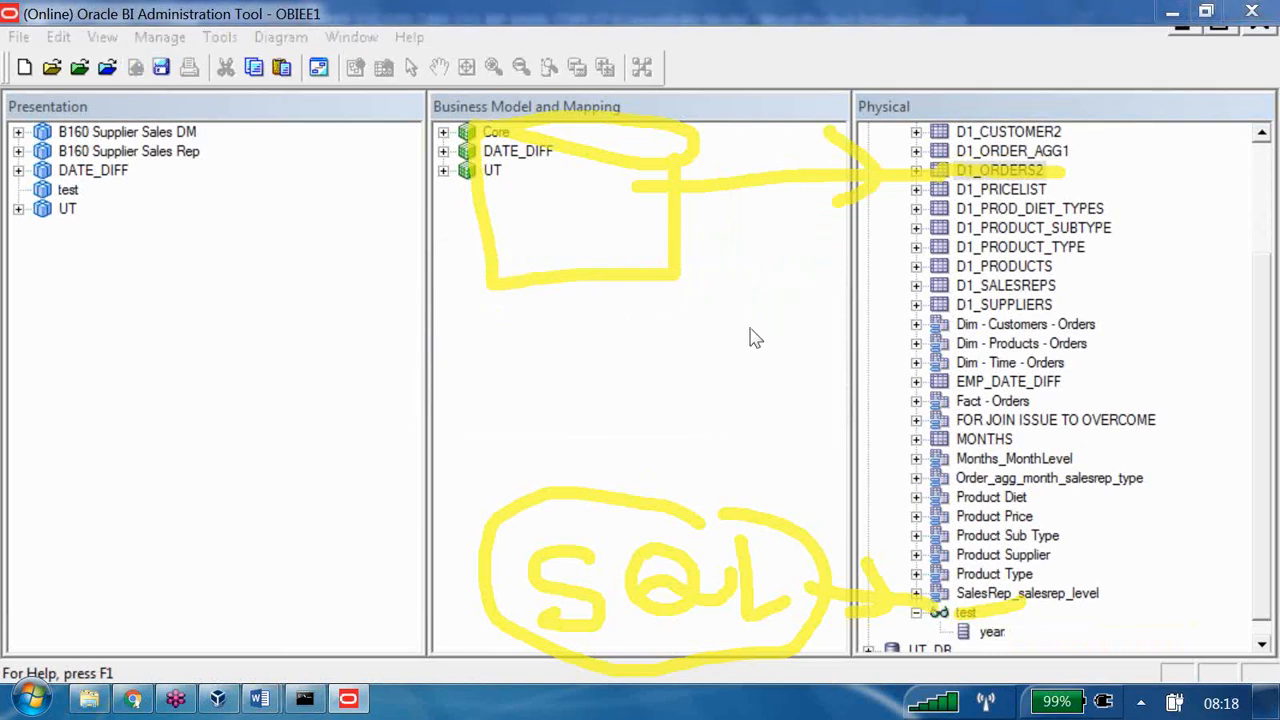
# View the data returned by the test opaque view, and close the data window.
pyautogui.press('Menu')
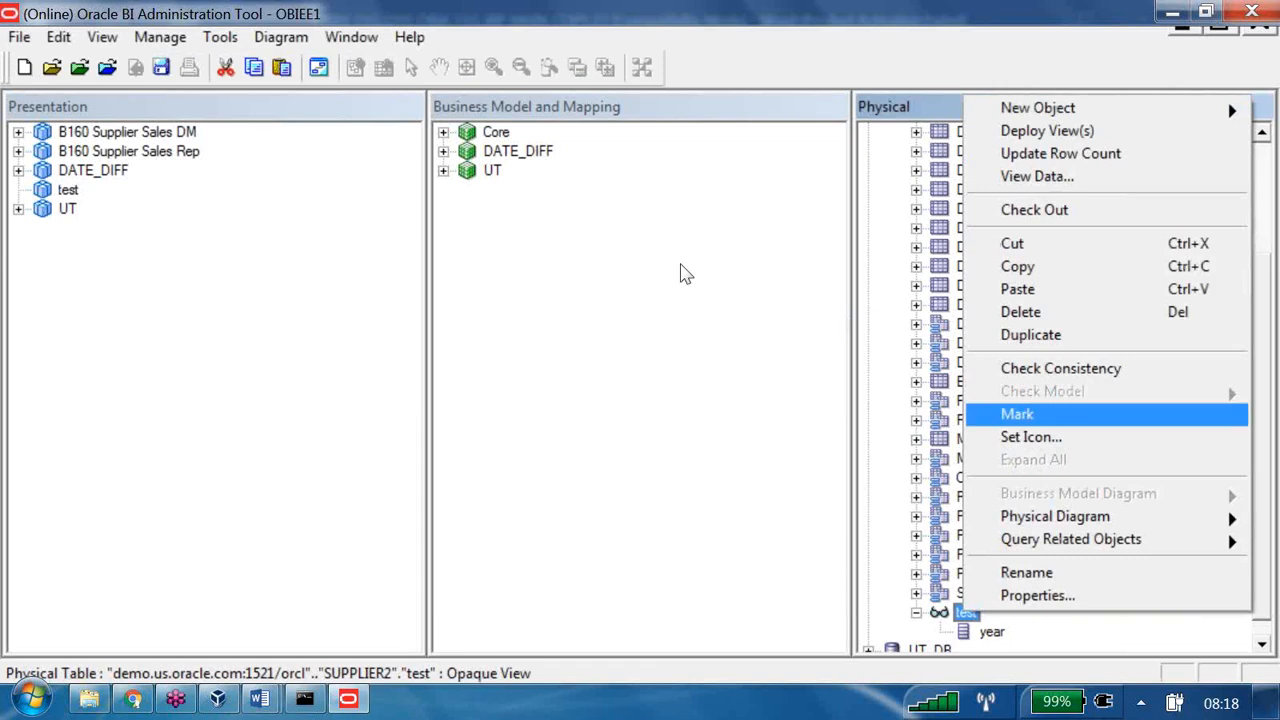
pyautogui.click(1028, 180)
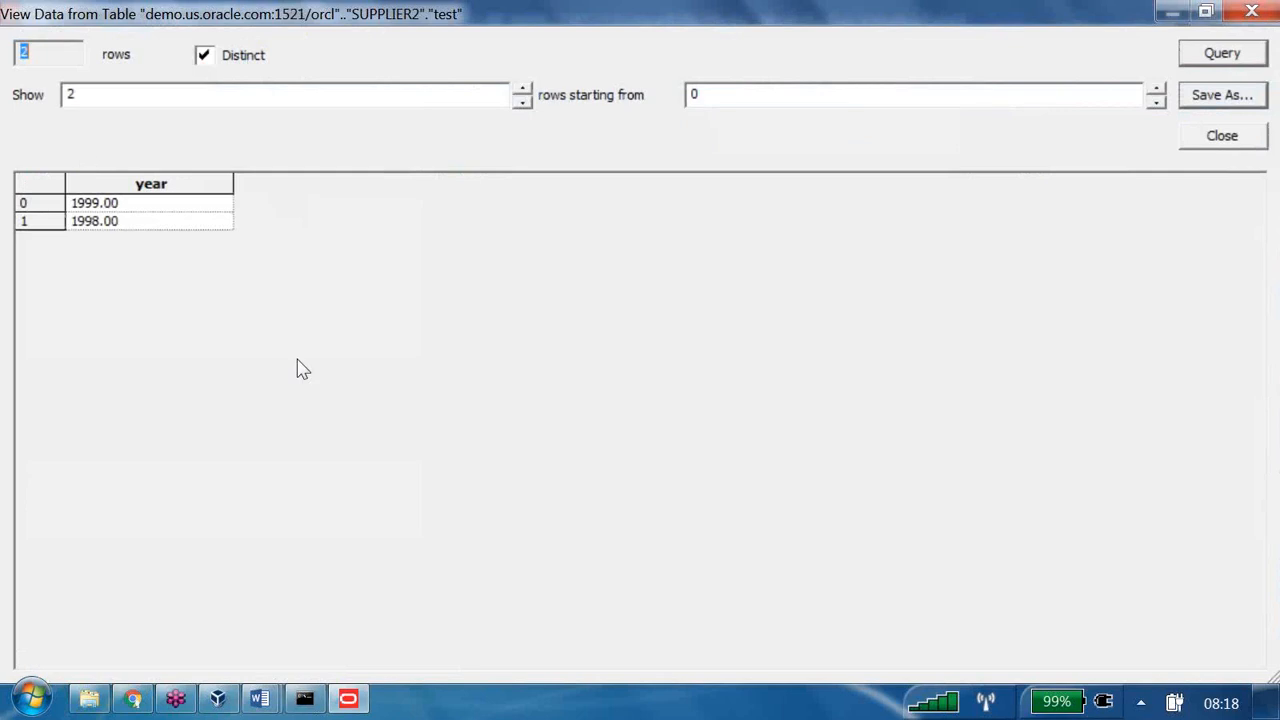
pyautogui.click(1252, 11)
# Switch to the Word notes on Opaque View / Select Table and review the points on the worst situation and dynamic metadata.
pyautogui.click(259, 698)
pyautogui.click(255, 585)
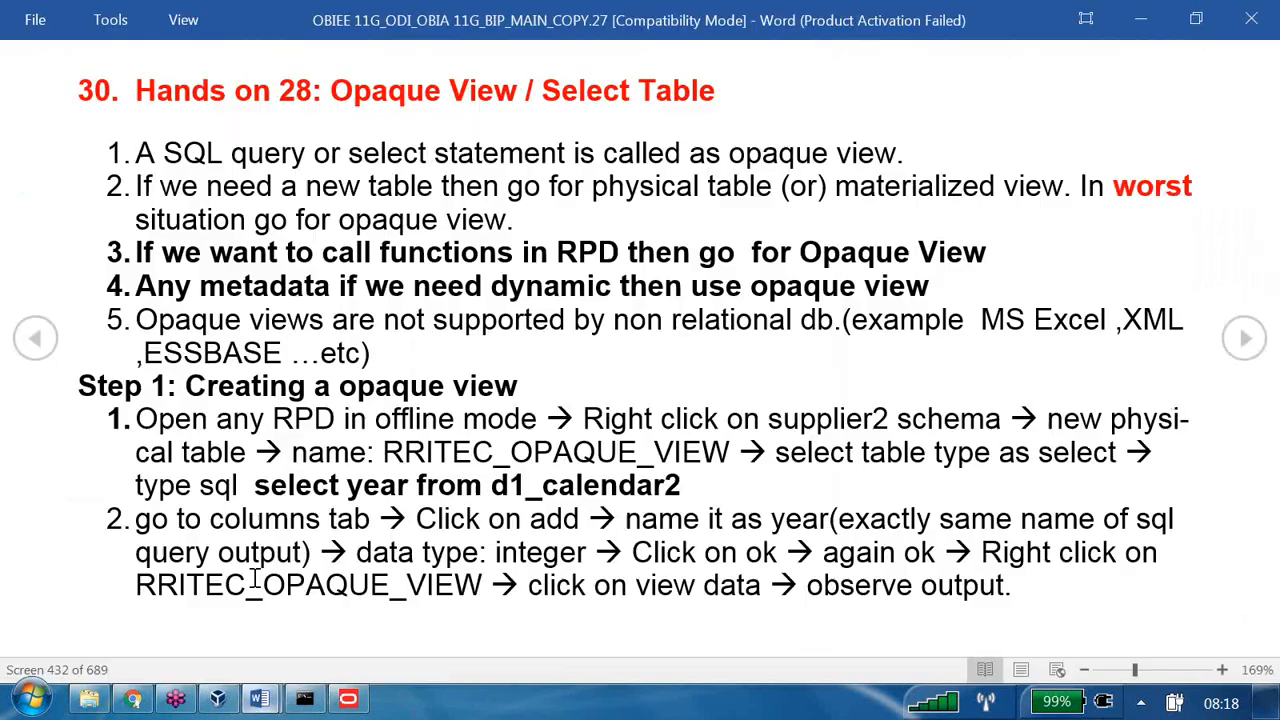
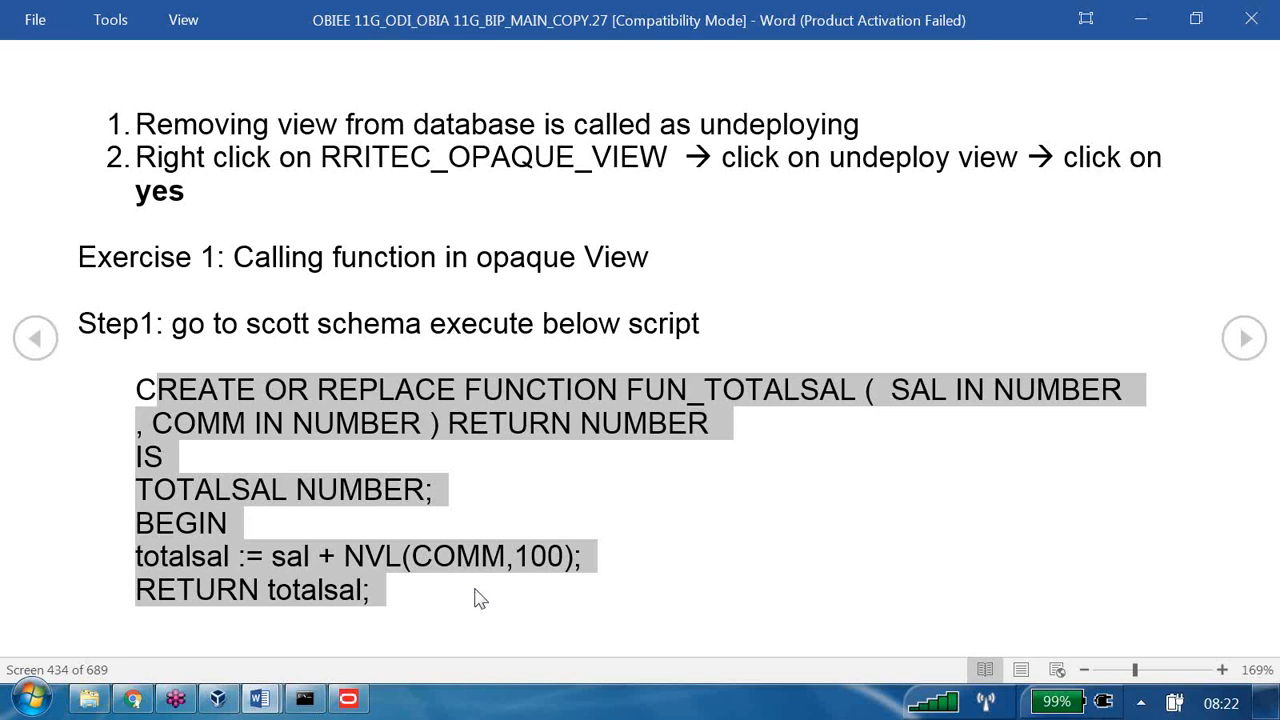
pyautogui.scroll(3, 371, 586)
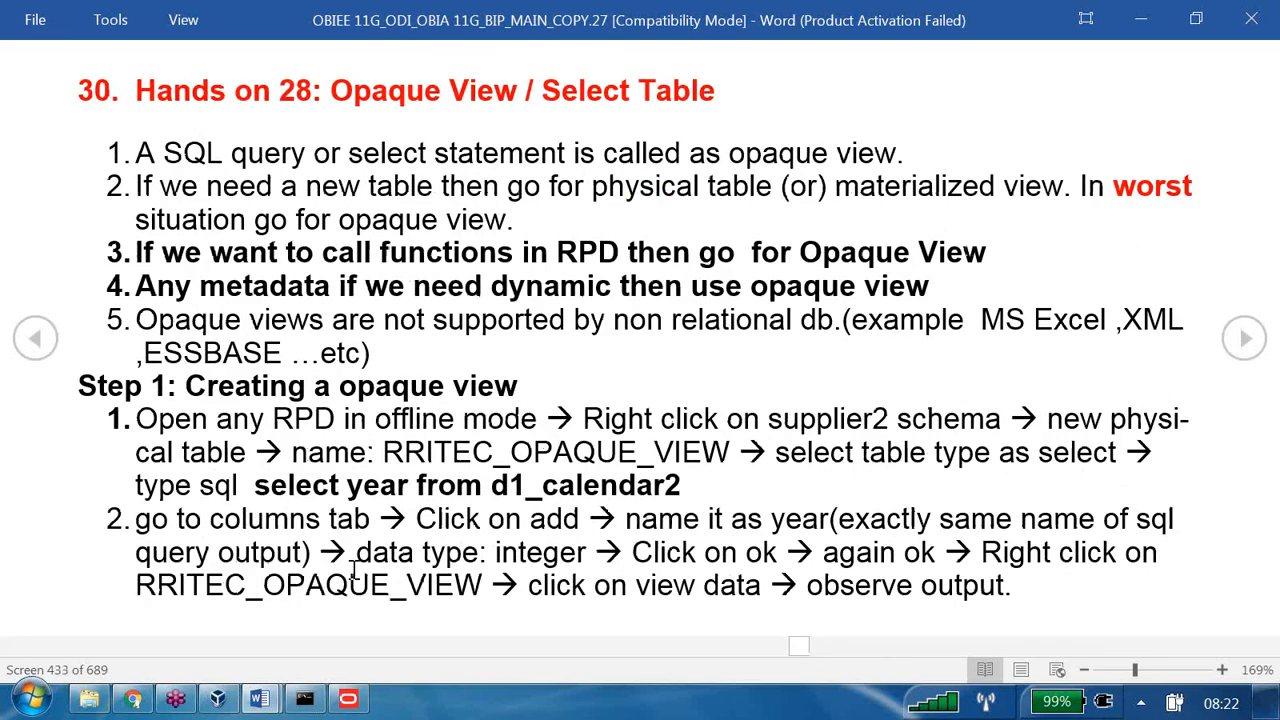
pyautogui.doubleClick(1146, 190)
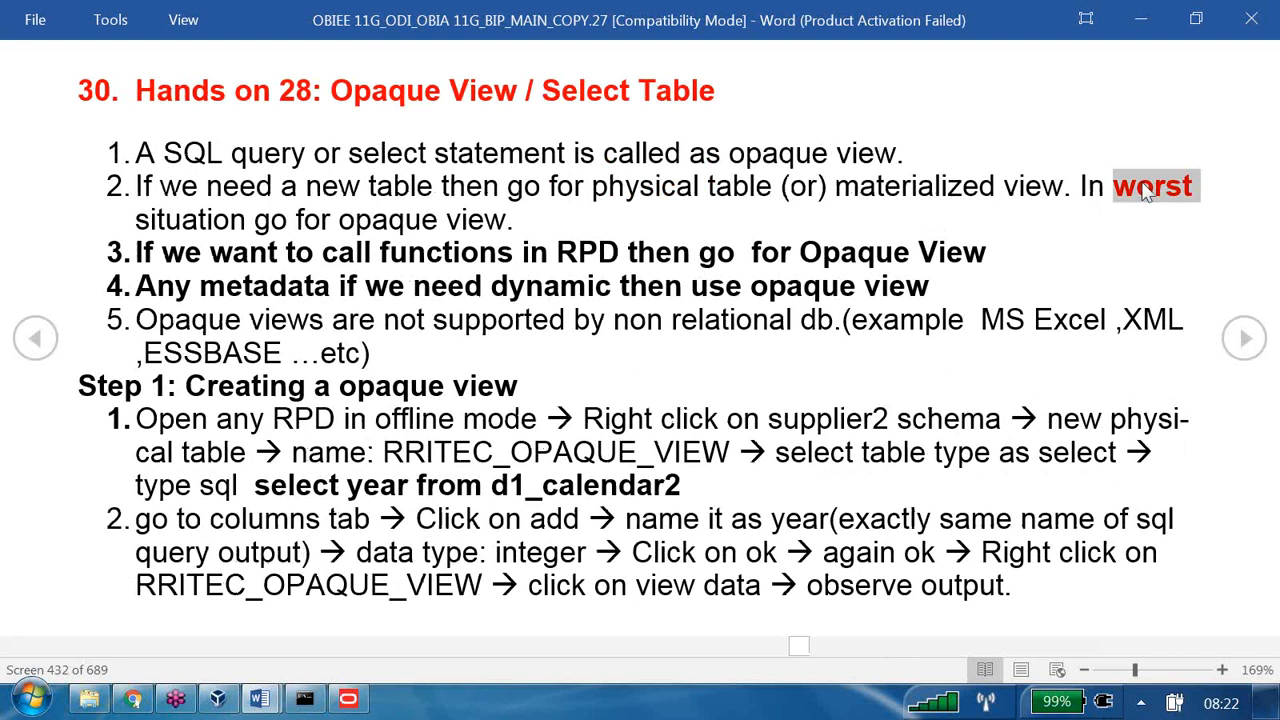
pyautogui.doubleClick(152, 286)
pyautogui.moveTo(222, 283); pyautogui.dragTo(926, 308)
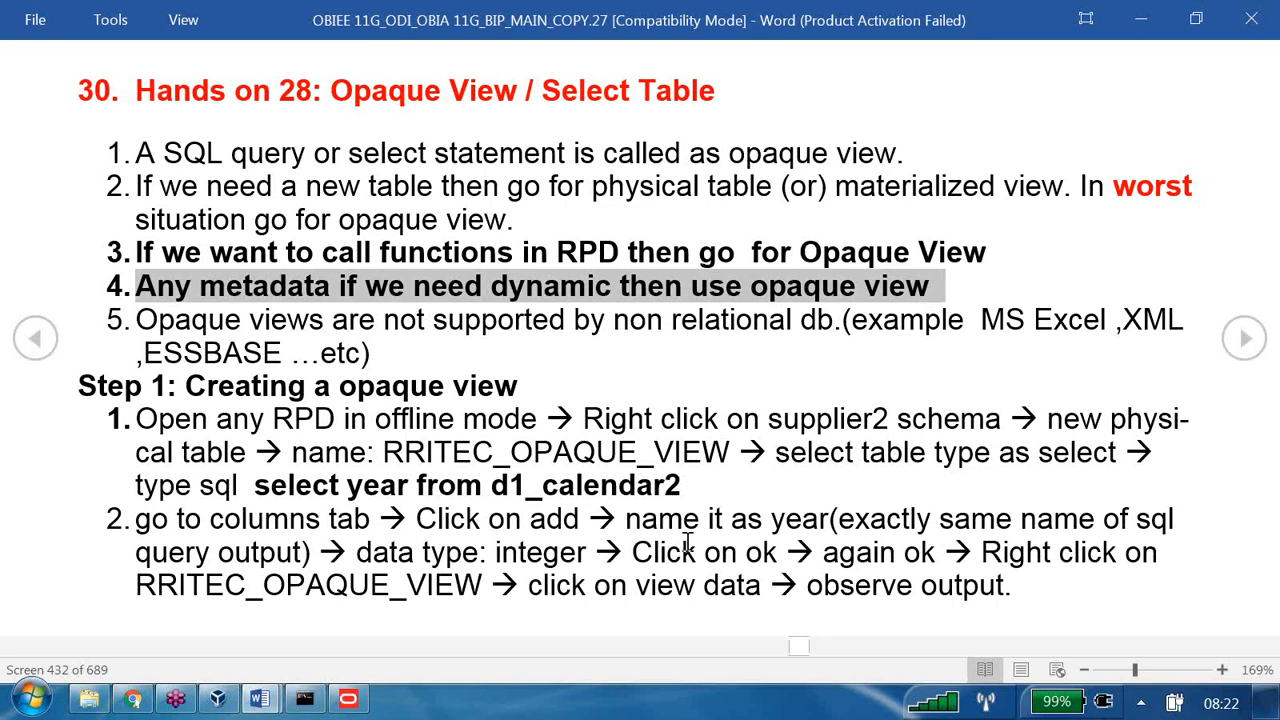
# Switch back to the Oracle BI Administration Tool and open the properties of the test physical table.
pyautogui.click(350, 699)
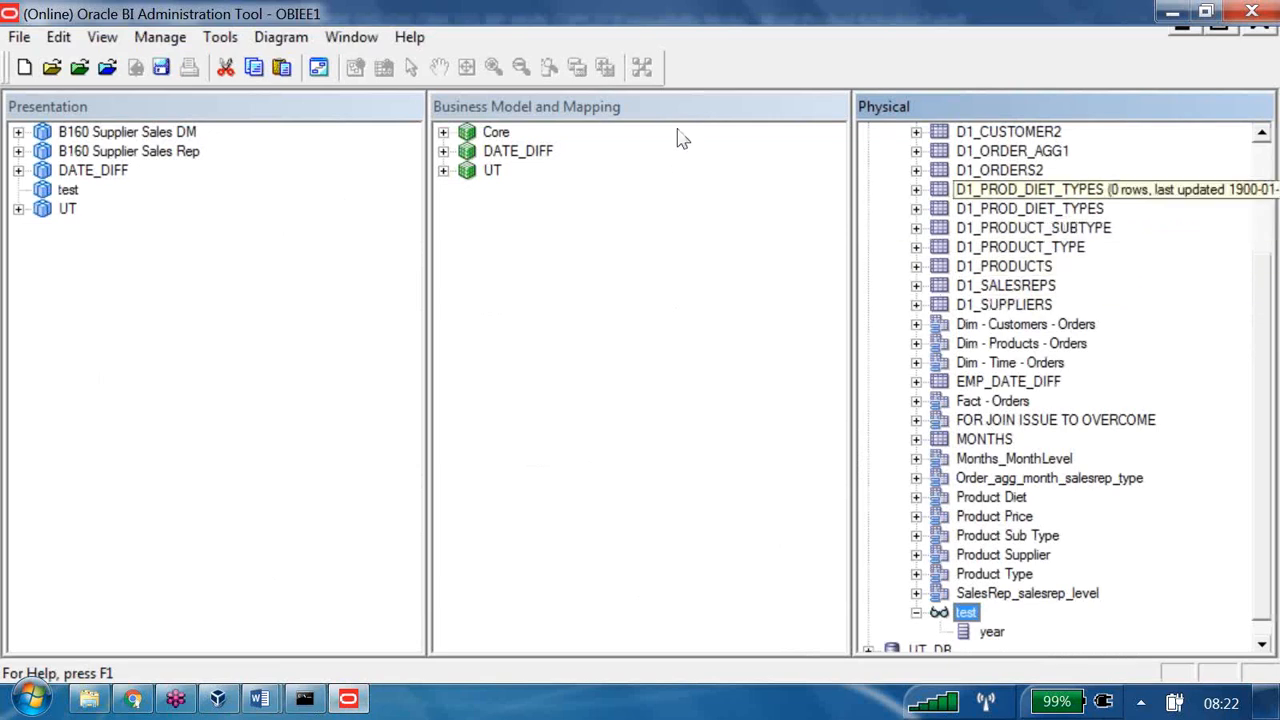
pyautogui.click(1017, 173)
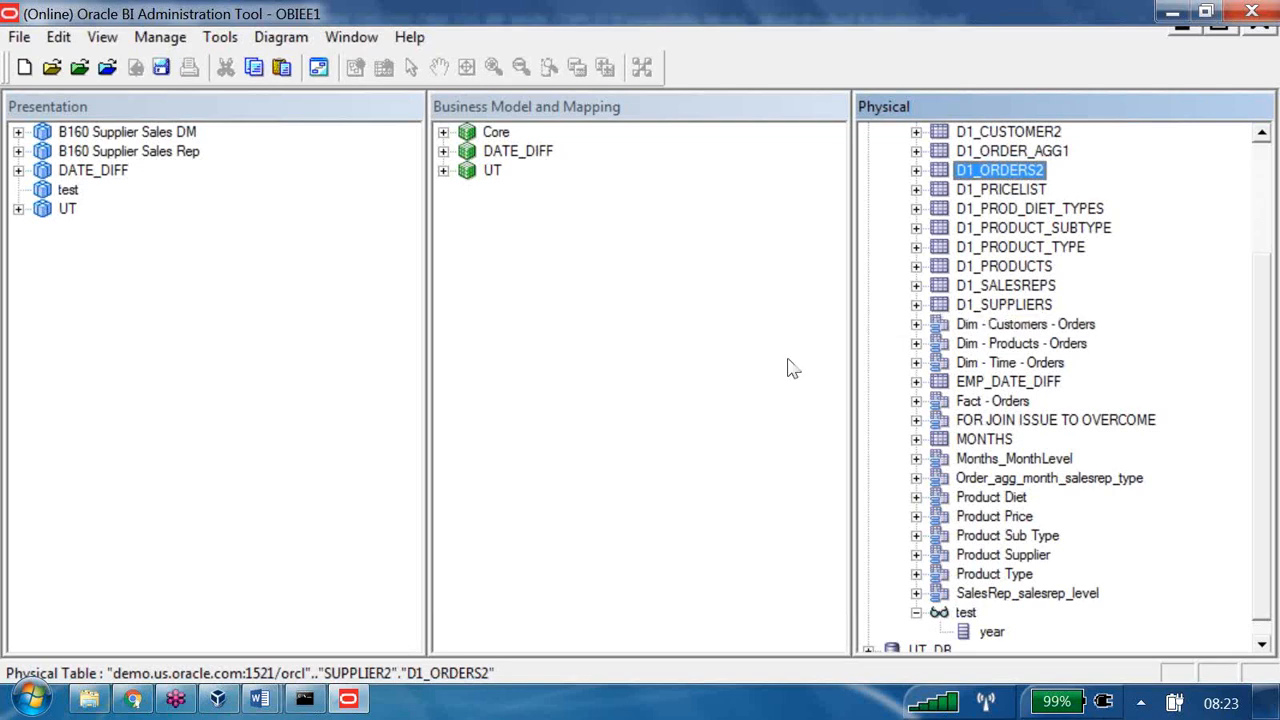
pyautogui.doubleClick(967, 613)
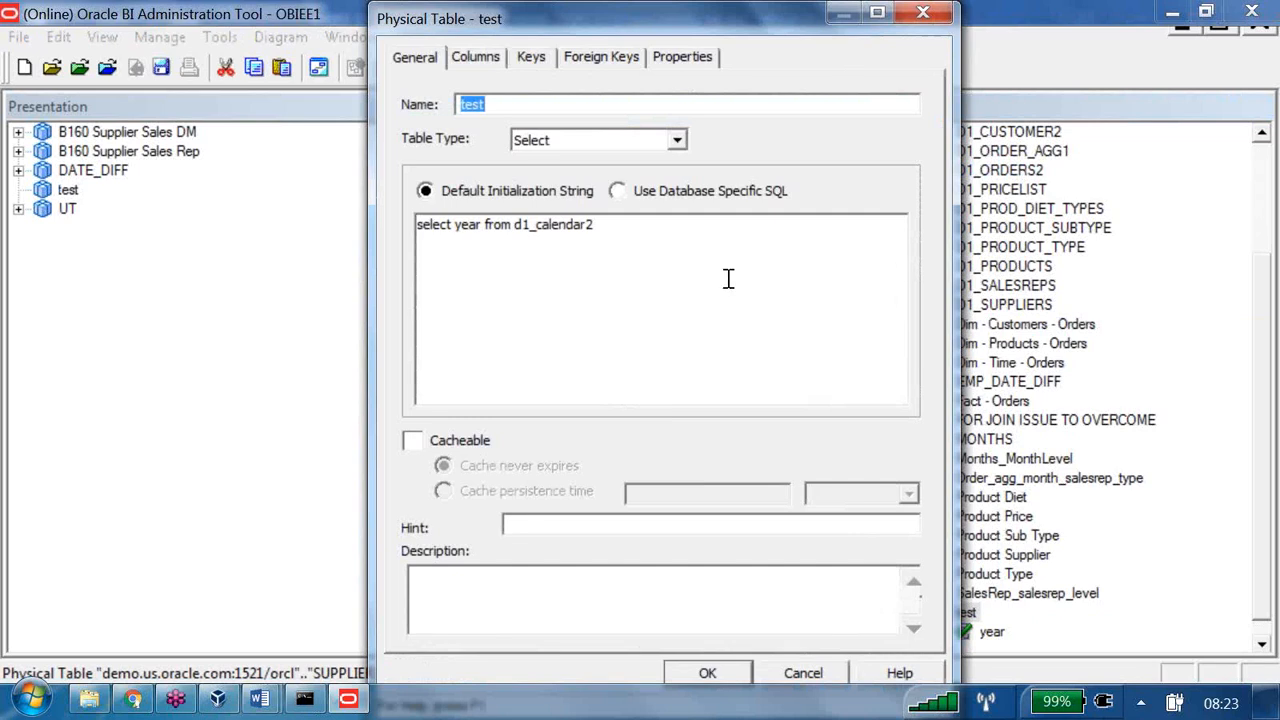
# Replace d1_calendar2 in the test table's initialization query with VALUOF(TABLE_NAME).
pyautogui.moveTo(517, 229); pyautogui.dragTo(616, 227)
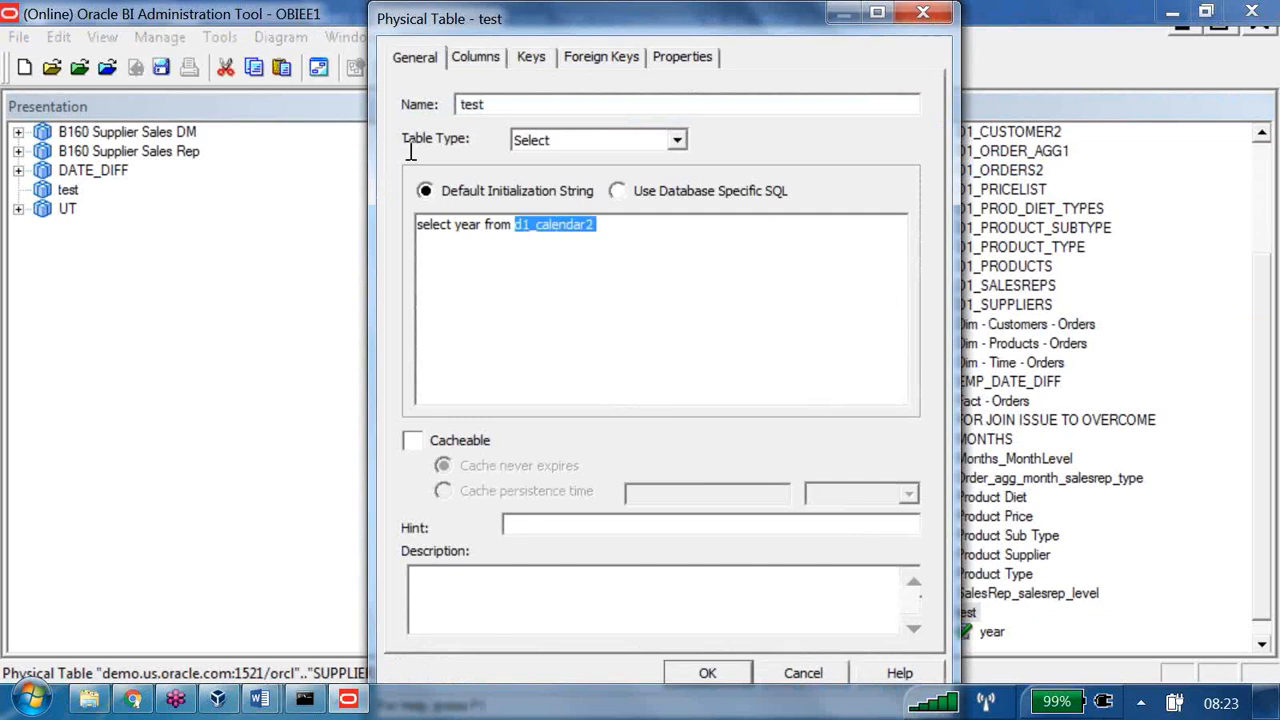
pyautogui.write('VALU')
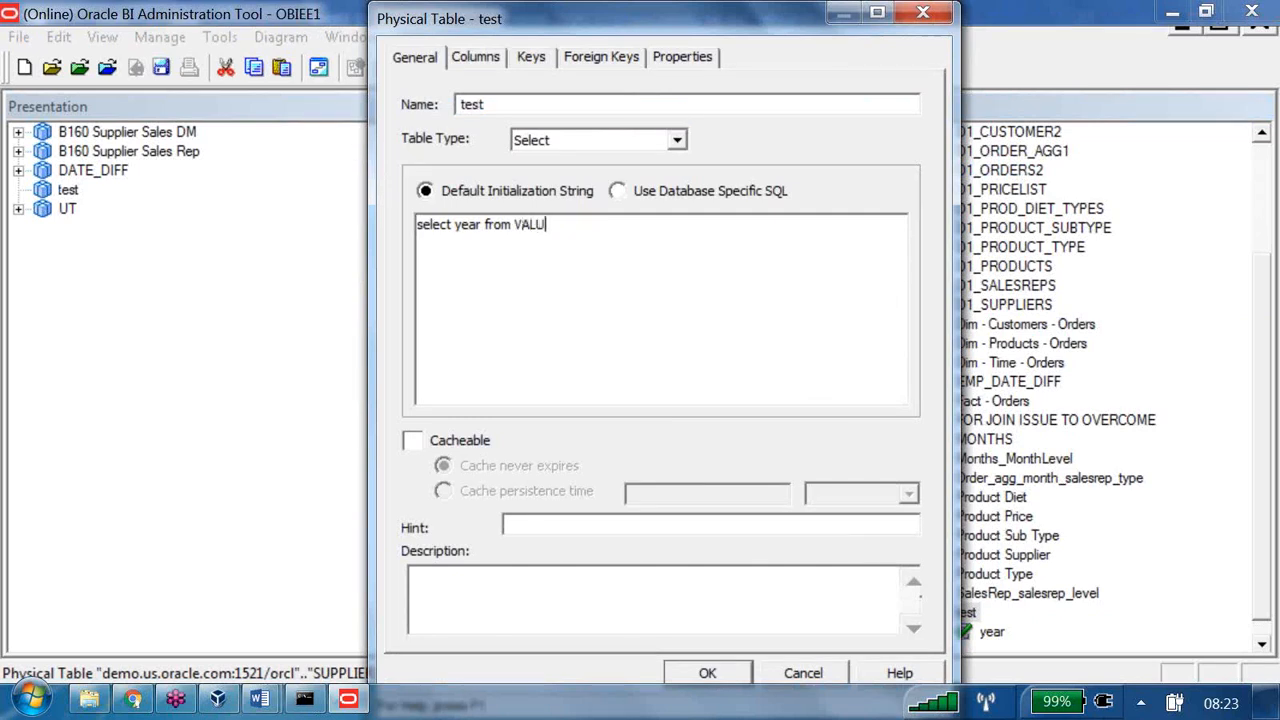
pyautogui.write('OF(')
pyautogui.write('TABLE_NAME)')
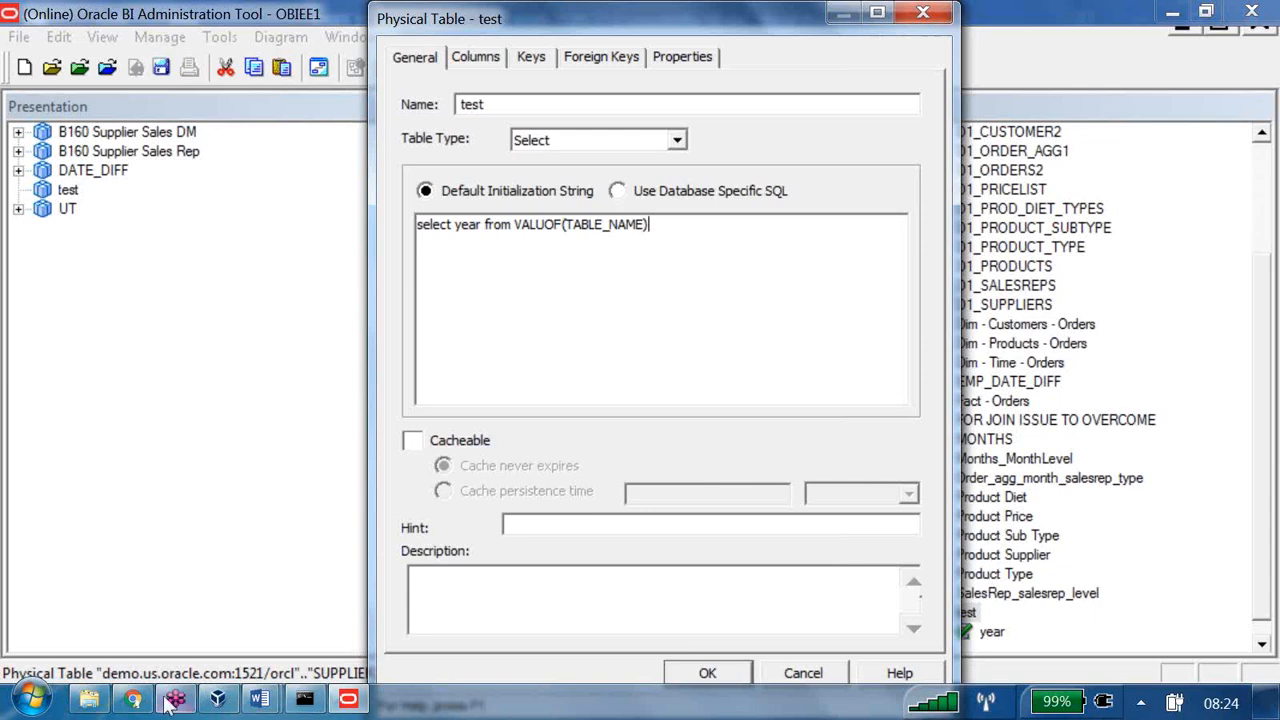
# Switch to Chrome and search Google for "pass variables in opaque view".
pyautogui.click(132, 698)
pyautogui.click(430, 140)
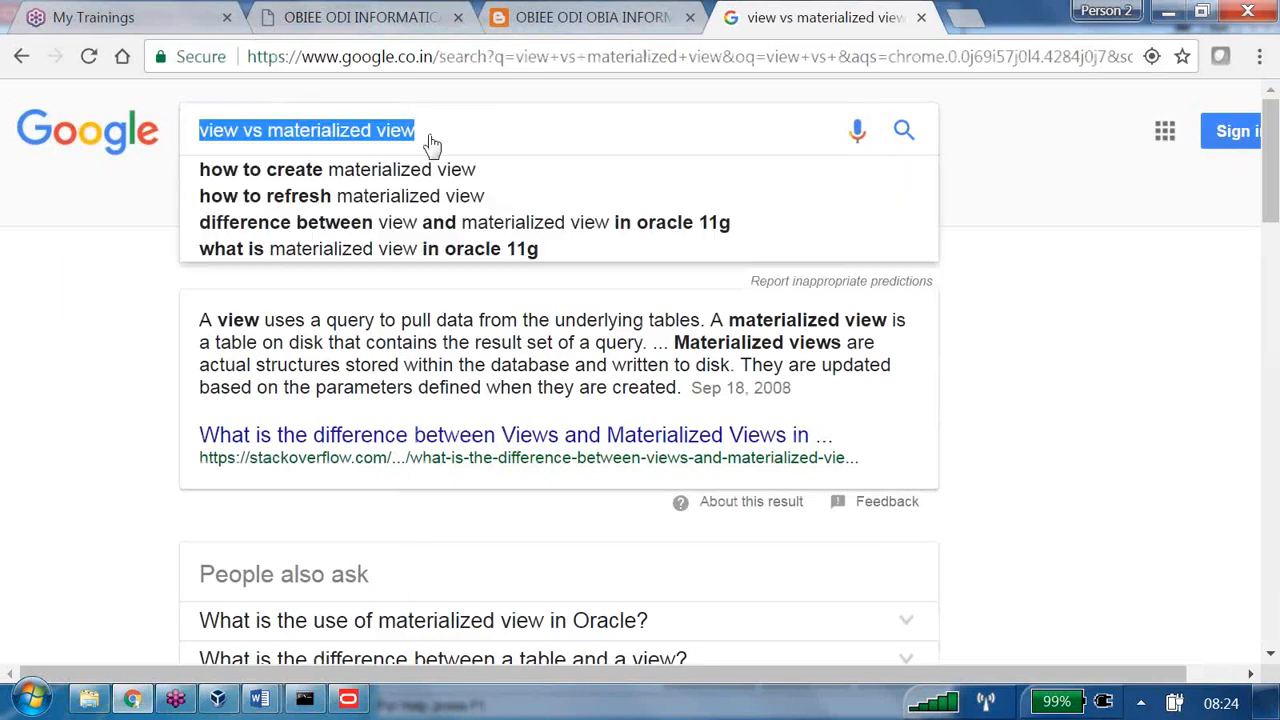
pyautogui.write('pas')
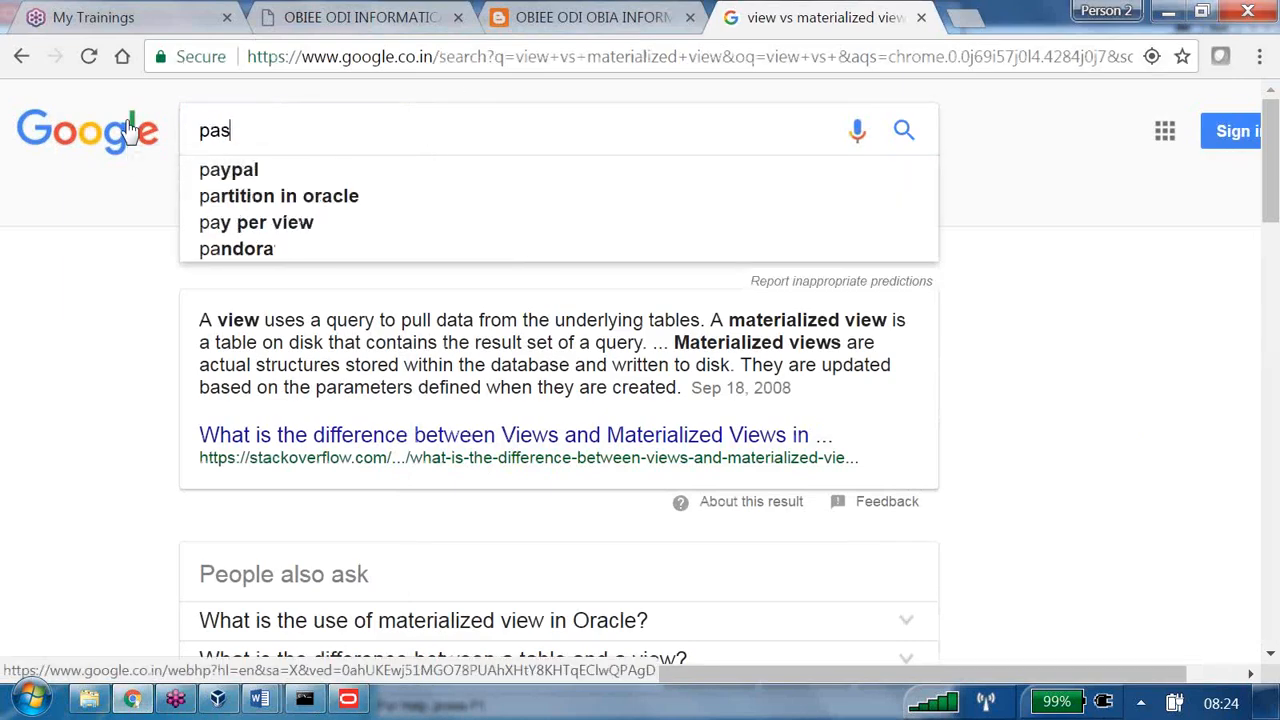
pyautogui.write('s v')
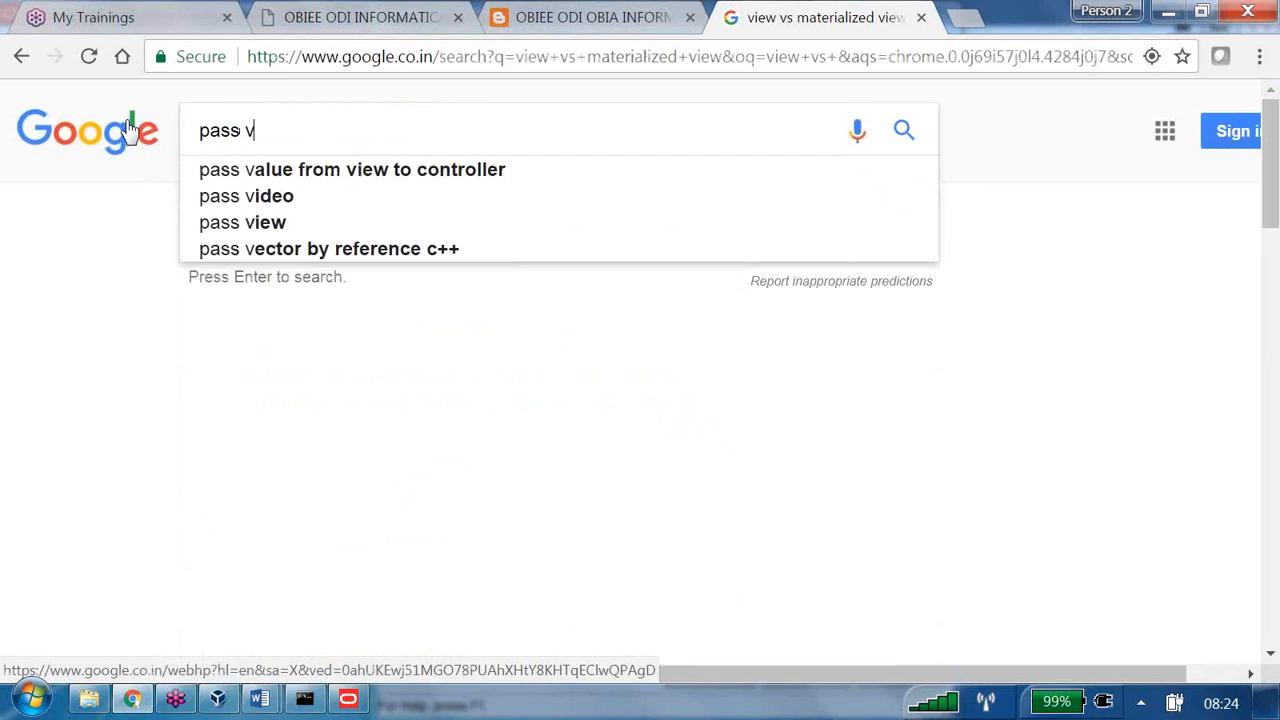
pyautogui.write('ariabl')
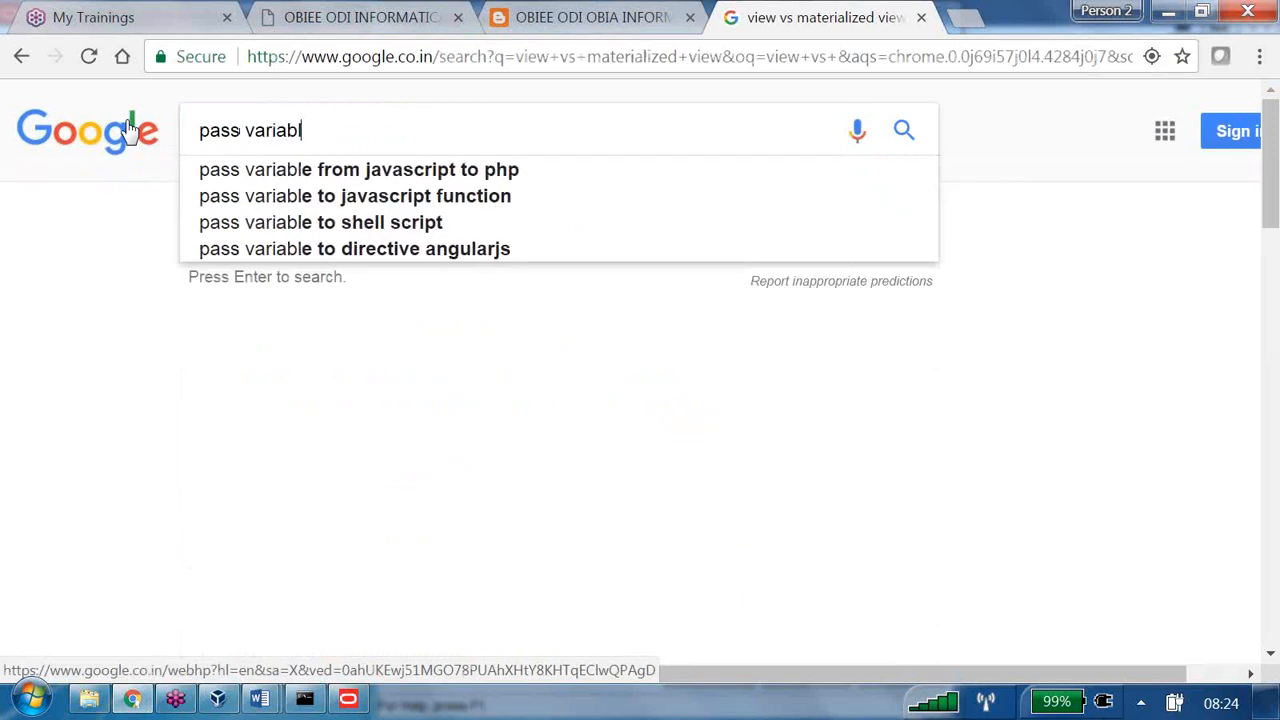
pyautogui.write('es in op')
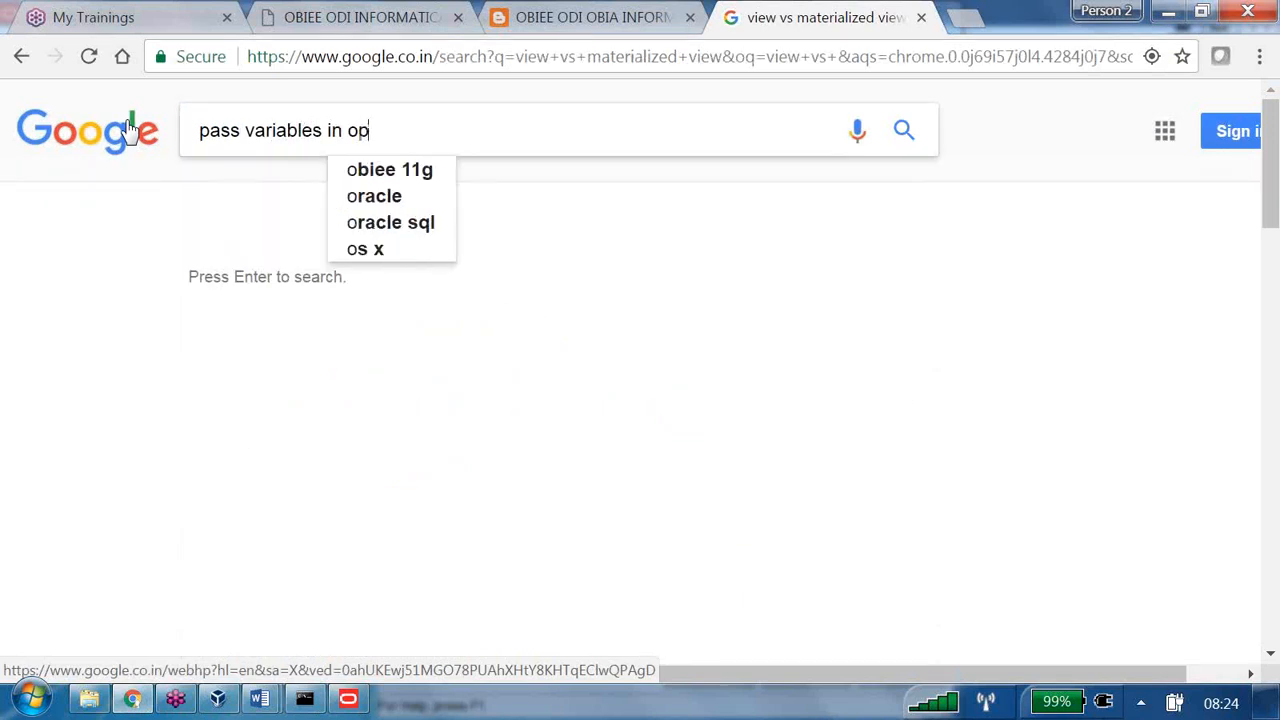
pyautogui.write('aque')
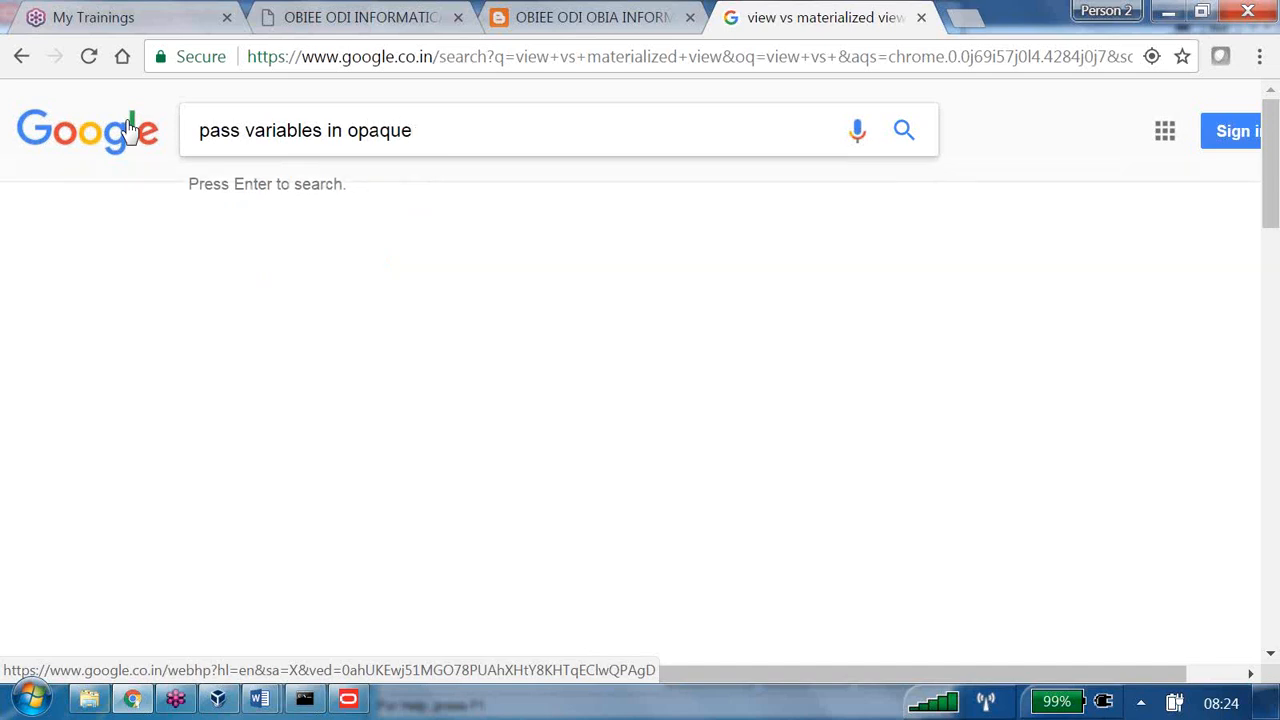
pyautogui.write(' view')
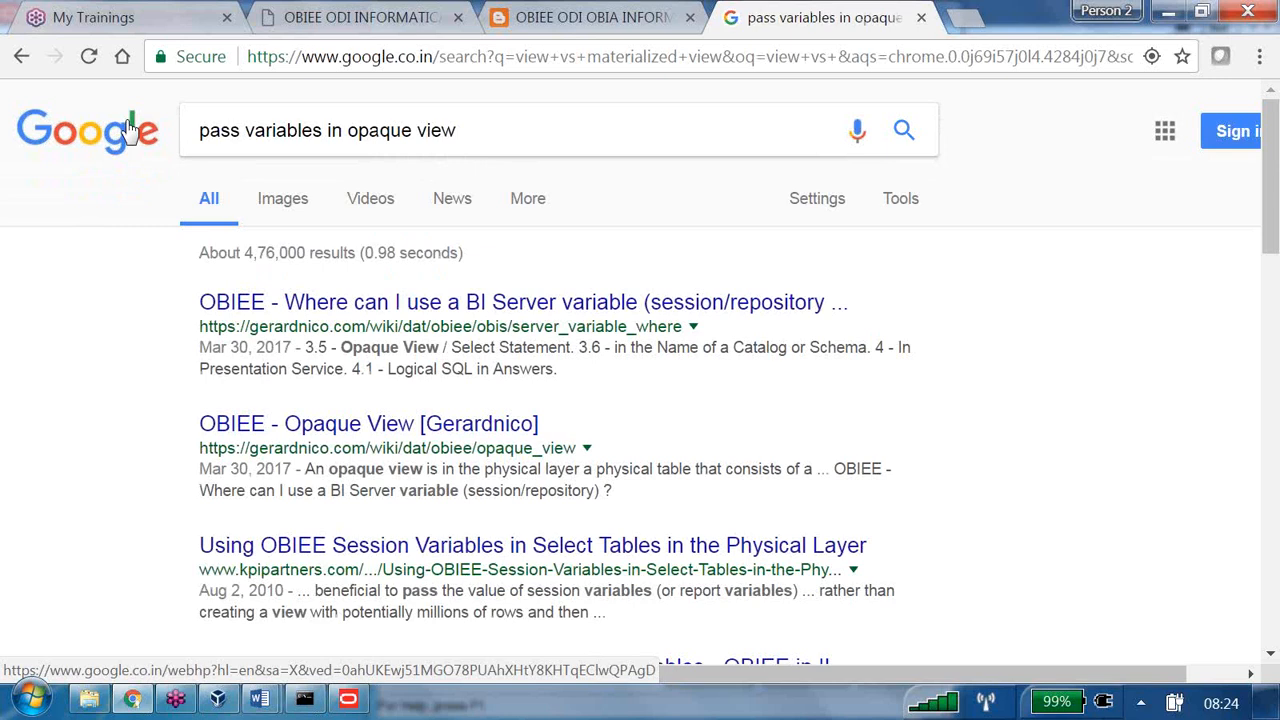
# Open the Gerardnico article on where BI Server variables can be used in a new tab, and examine its Opaque View / Select Statement section.
pyautogui.rightClick(612, 308)
pyautogui.click(664, 238)
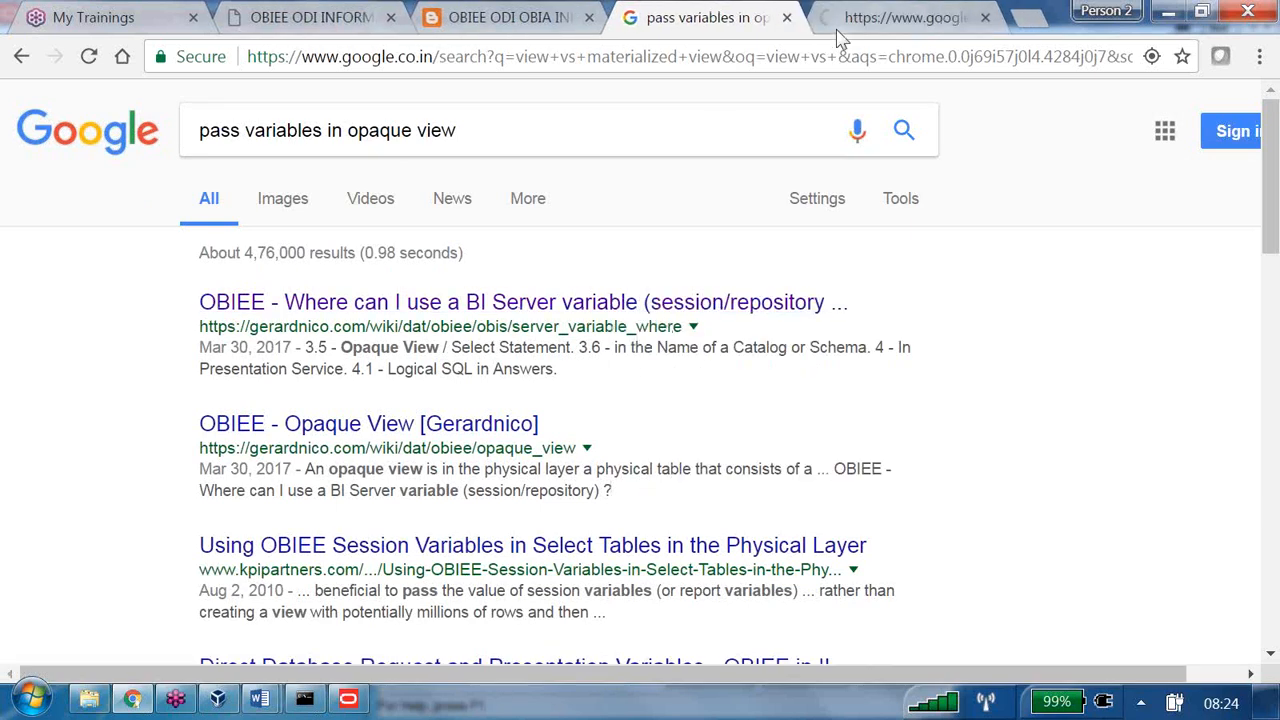
pyautogui.click(889, 27)
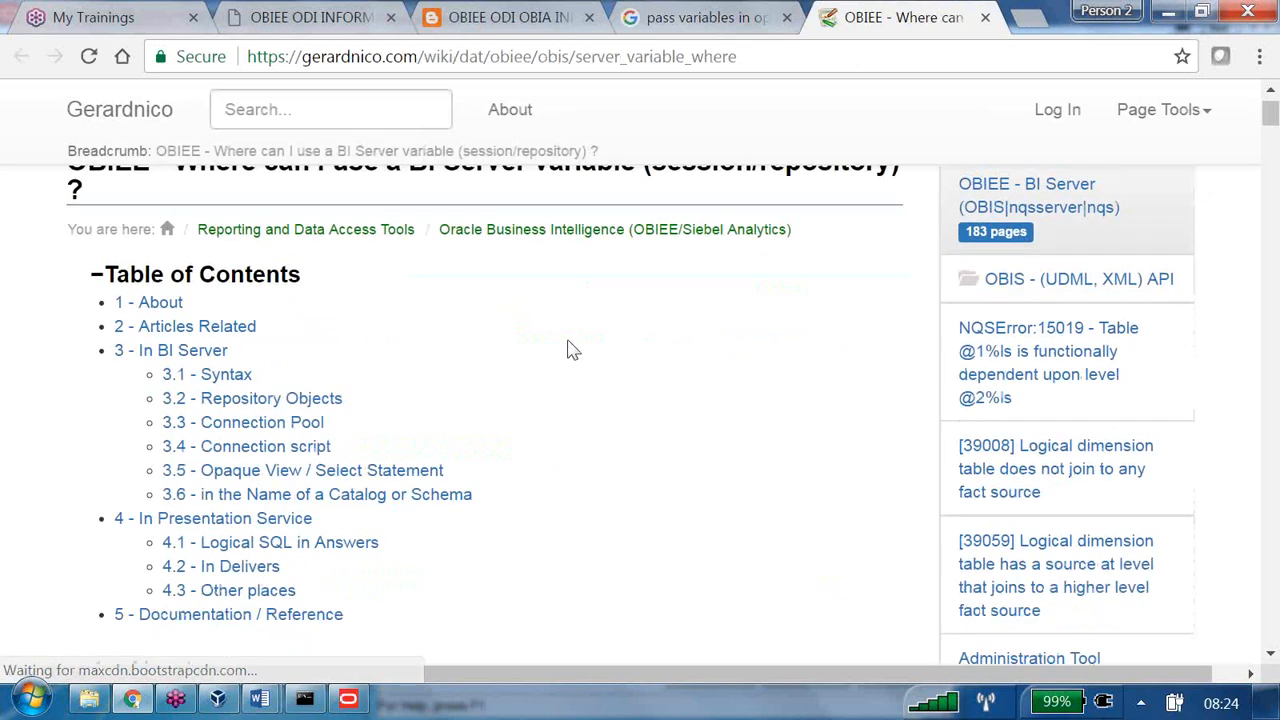
pyautogui.scroll(-10, 567, 348)
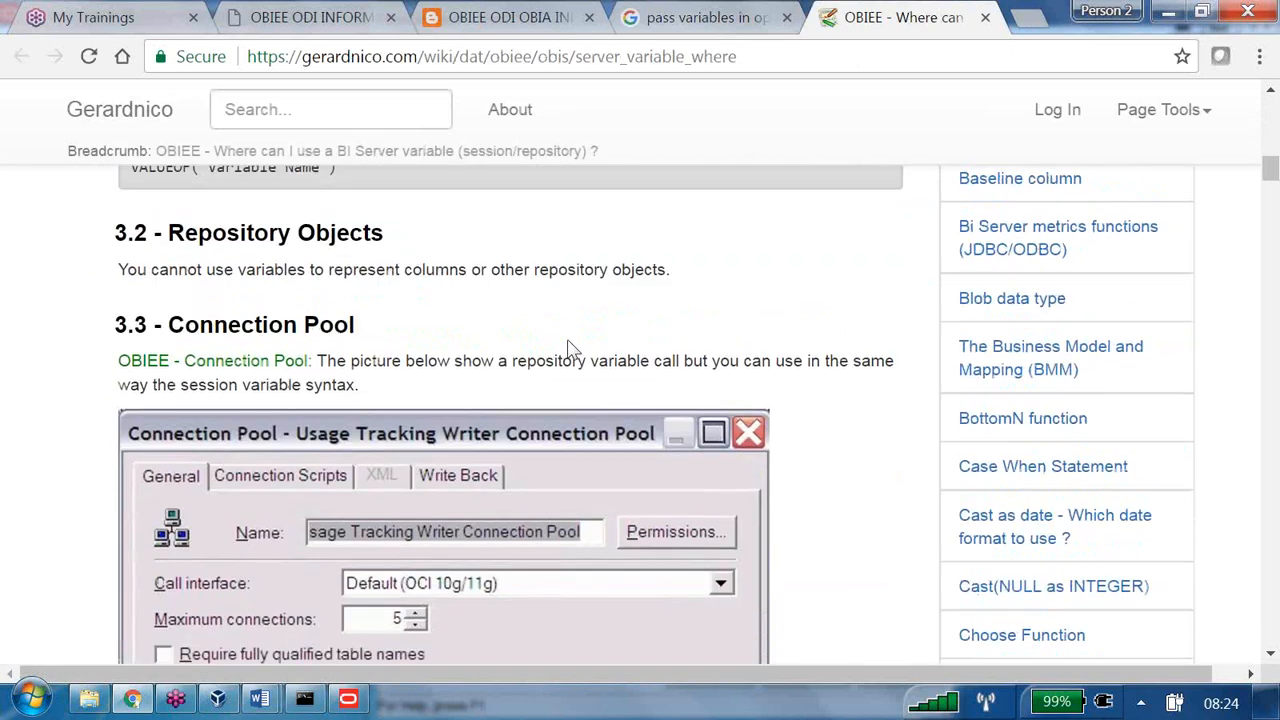
pyautogui.scroll(-10, 567, 348)
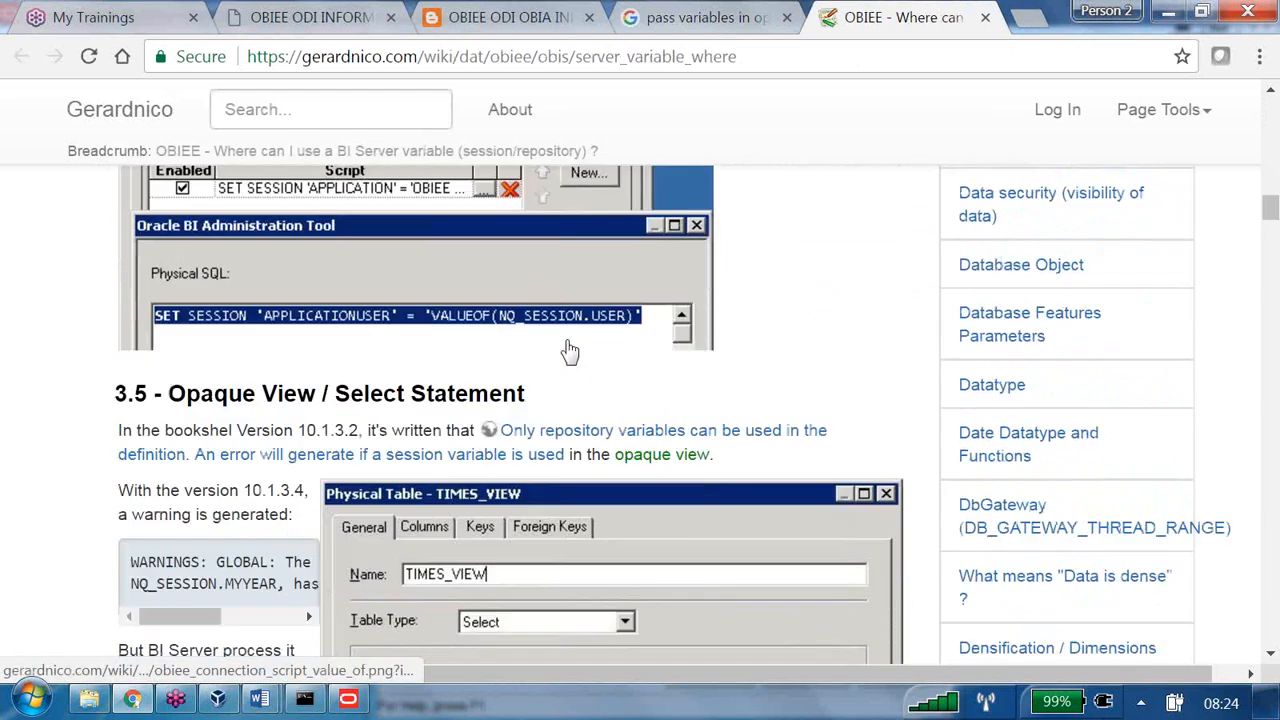
pyautogui.scroll(-4, 569, 350)
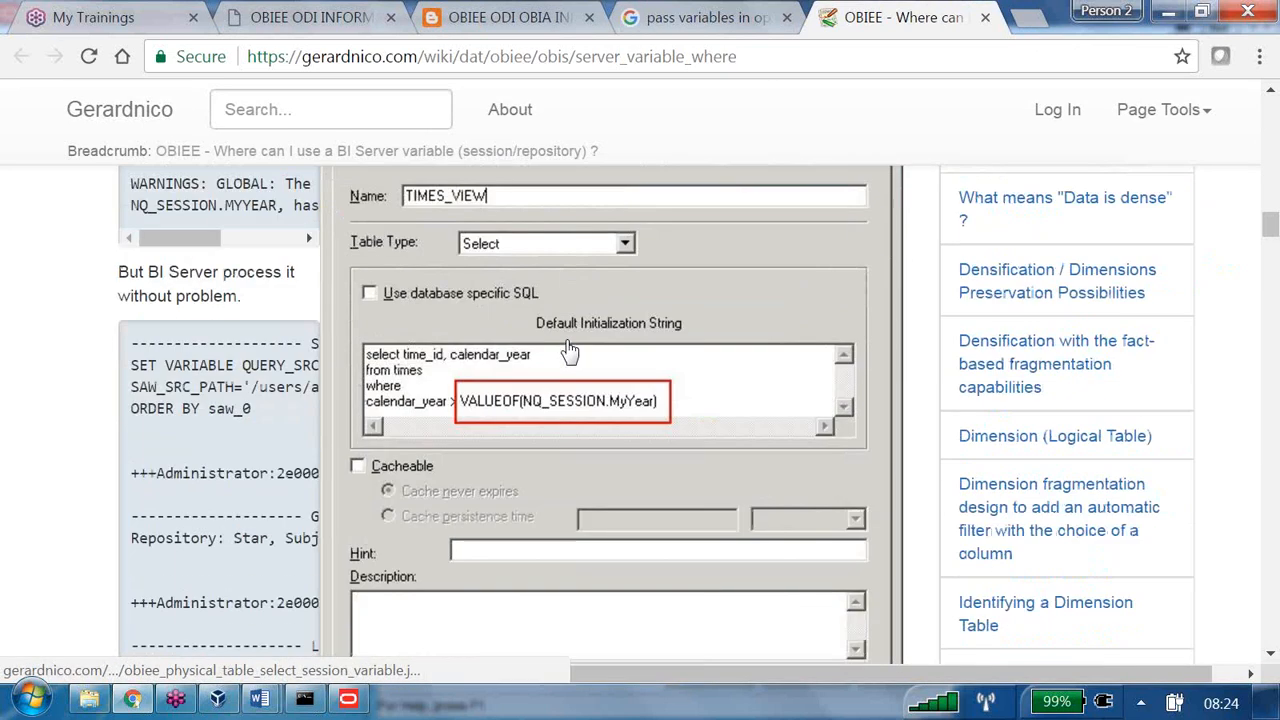
pyautogui.scroll(-1, 565, 348)
pyautogui.scroll(2, 518, 260)
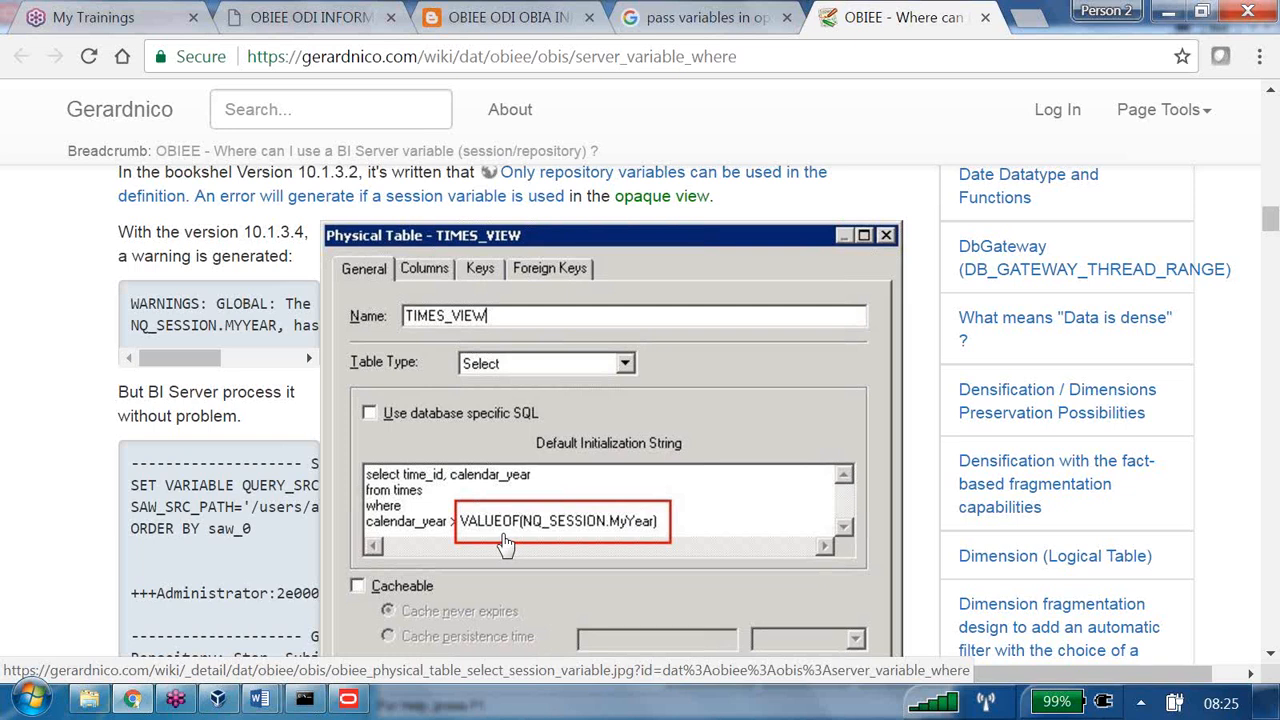
pyautogui.scroll(-10, 503, 517)
pyautogui.scroll(-12, 505, 515)
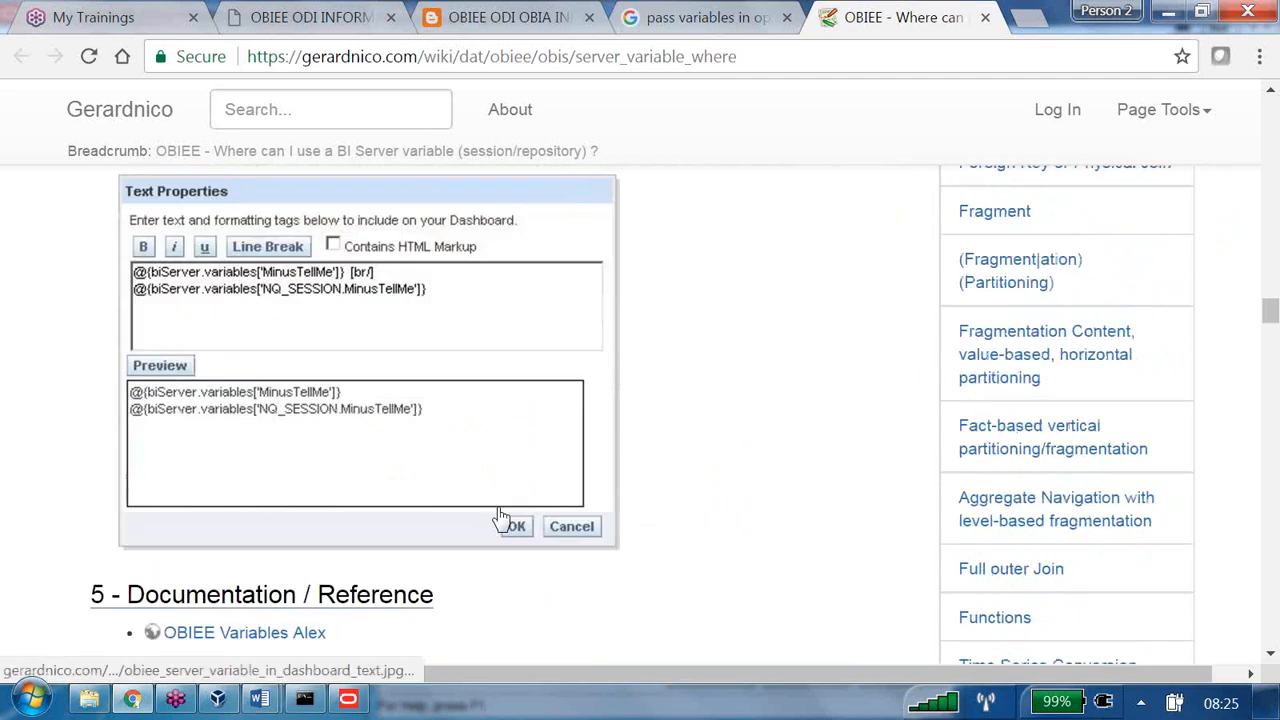
pyautogui.scroll(-10, 502, 517)
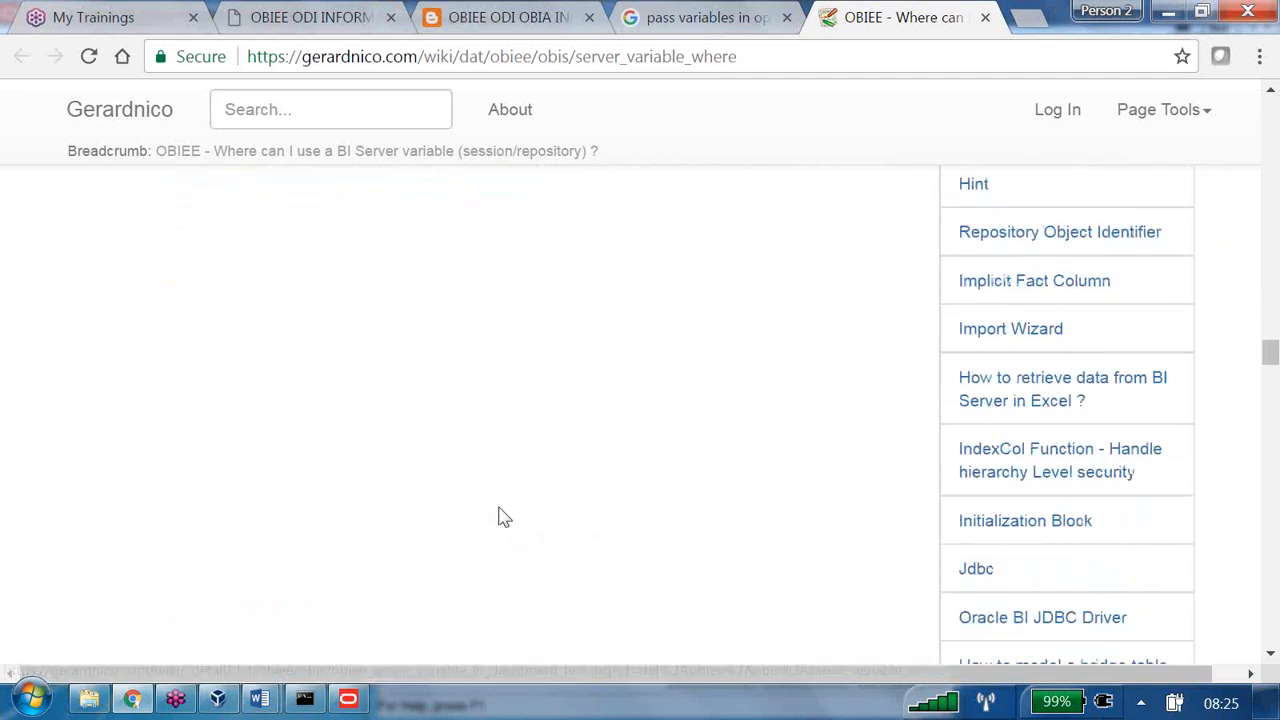
# Highlight VALUOF(TABLE_NAME) in the test table's query in the Administration Tool, and return to the opaque view notes in Word.
pyautogui.hotkey('alt', 'Tab')
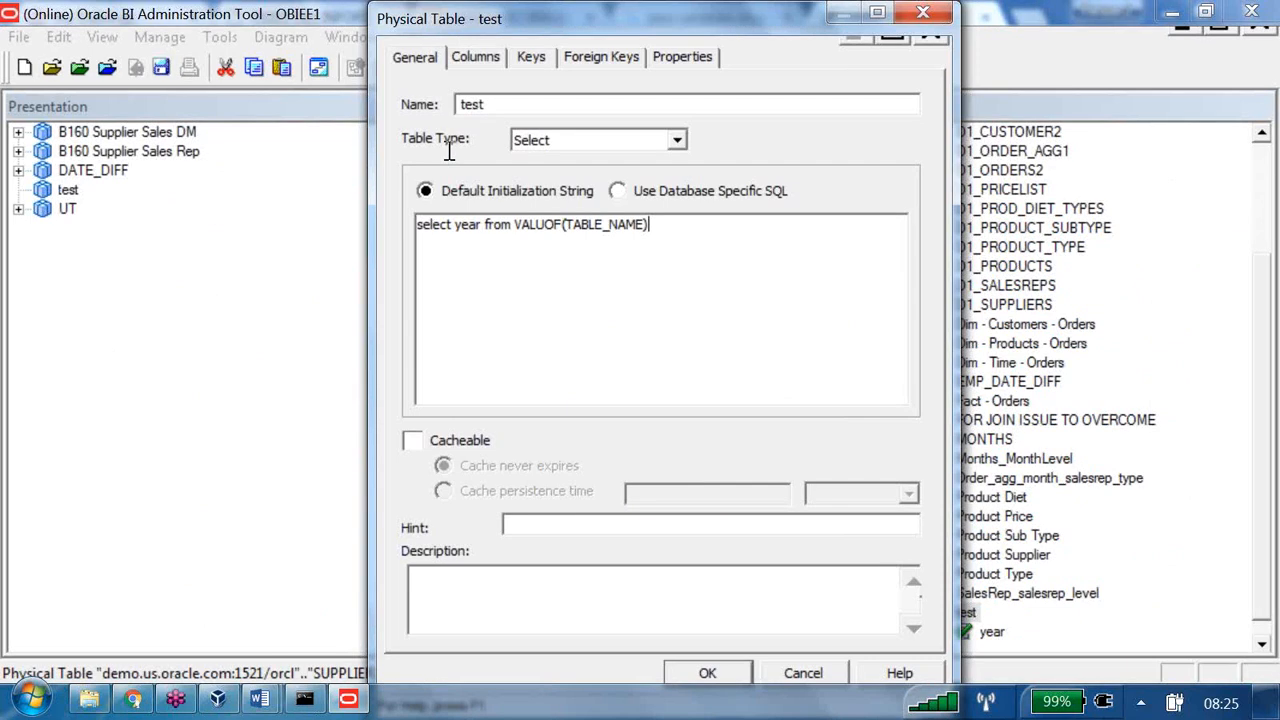
pyautogui.hotkey('shift', 'Left')
pyautogui.hotkey('shift', 'Left')
pyautogui.hotkey('shift', 'Left')
pyautogui.hotkey('shift', 'Left')
pyautogui.hotkey('shift', 'Left')
pyautogui.hotkey('shift', 'Left')
pyautogui.hotkey('shift', 'Left')
pyautogui.hotkey('shift', 'Left')
pyautogui.hotkey('shift', 'Left')
pyautogui.hotkey('shift', 'Left')
pyautogui.hotkey('shift', 'Left')
pyautogui.hotkey('shift', 'Left')
pyautogui.hotkey('shift', 'Left')
pyautogui.hotkey('shift', 'Left')
pyautogui.hotkey('shift', 'Left')
pyautogui.hotkey('shift', 'Left')
pyautogui.hotkey('shift', 'Left')
pyautogui.hotkey('shift', 'Left')
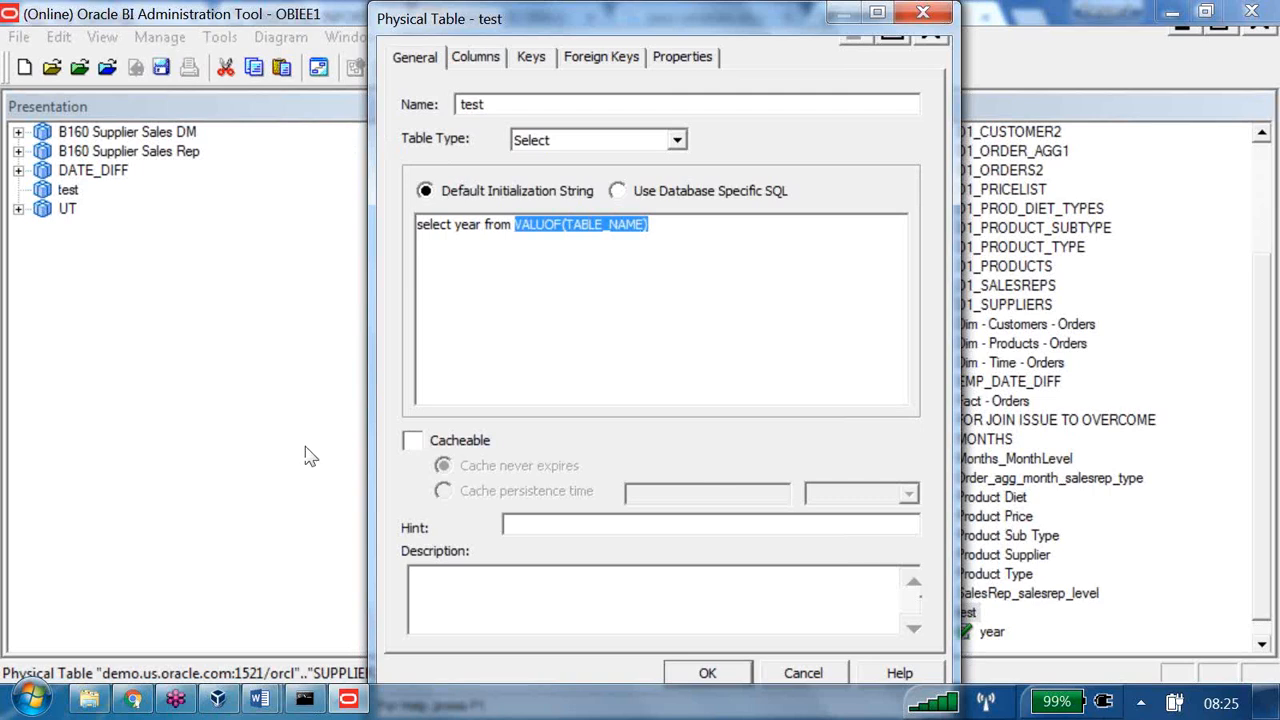
pyautogui.click(262, 702)
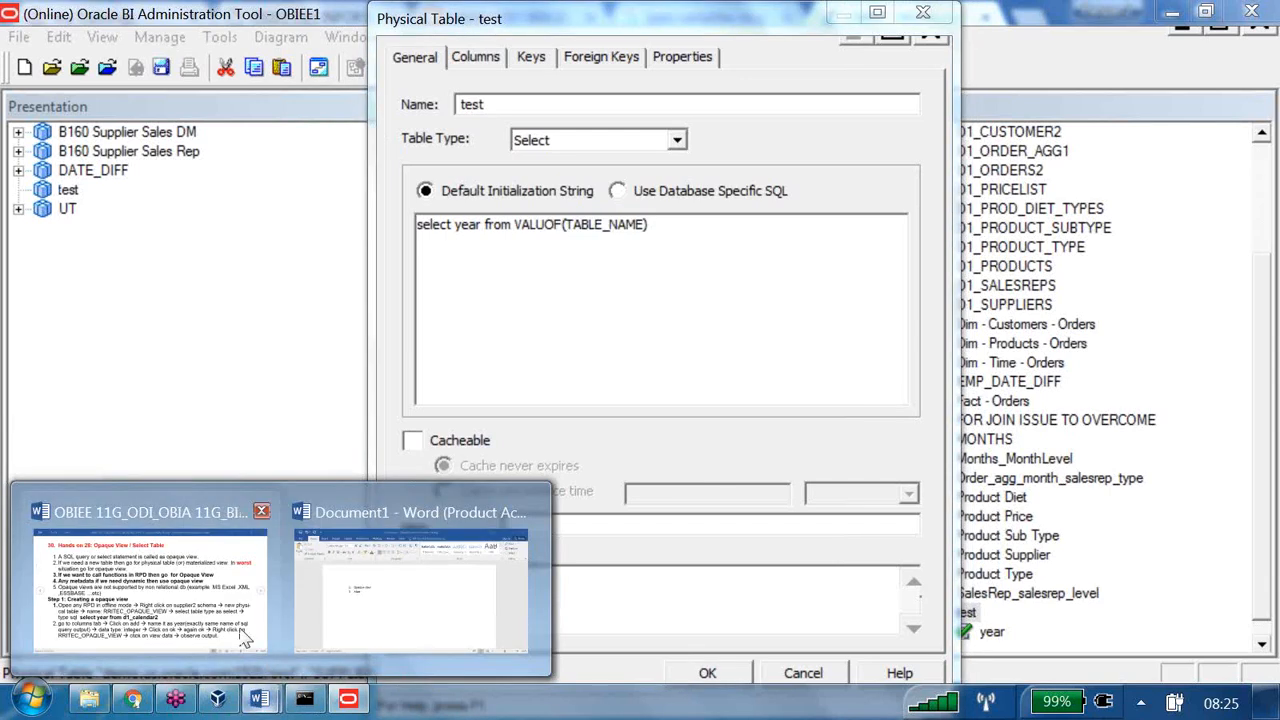
pyautogui.click(150, 580)
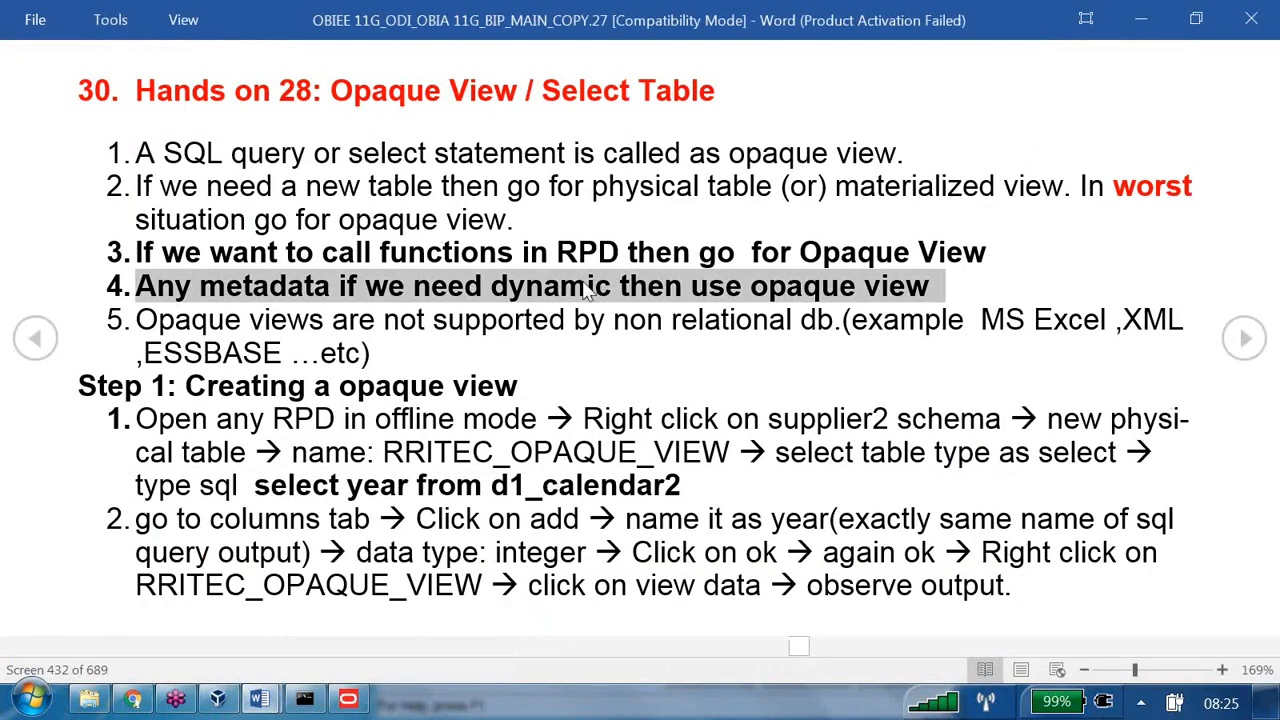
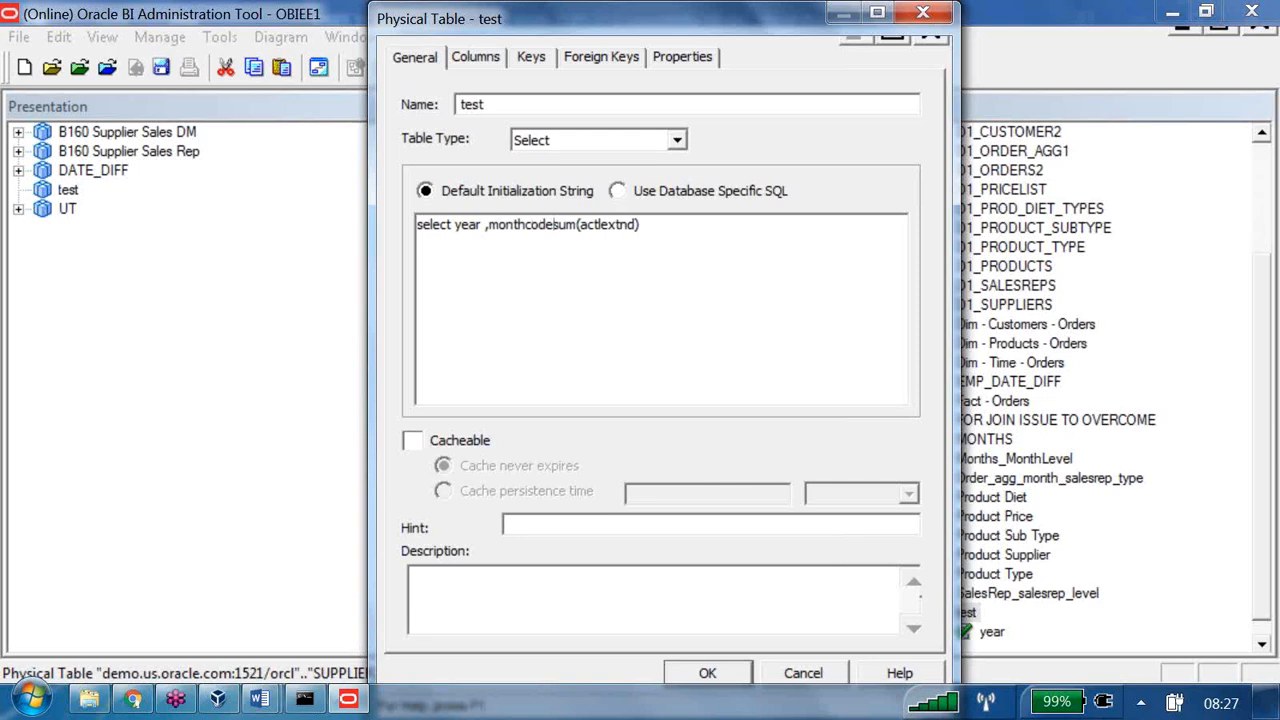
# Write the test table's query: year, monthcode and sum(actlextnd) dollars from d1_calendar2,d1_orders2 where d1_calendar2.yyyymmdd=d1_orders2.periodkey.
pyautogui.press('End')
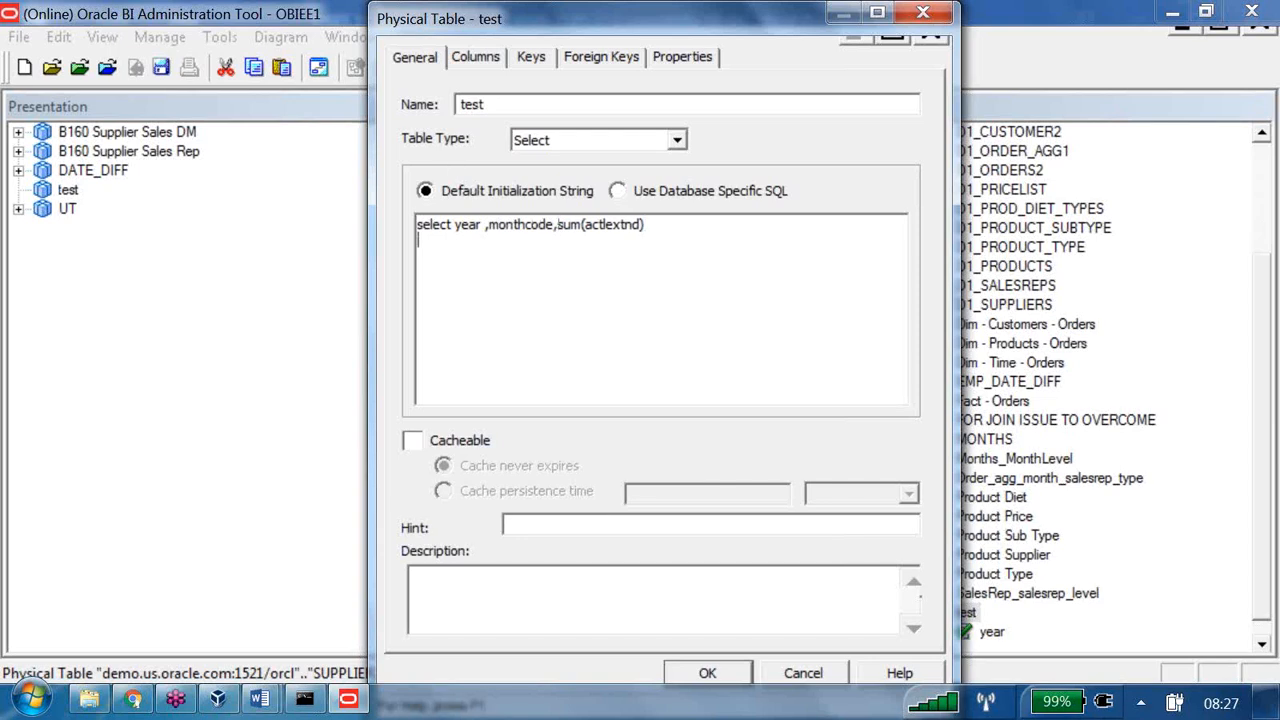
pyautogui.press('BackSpace')
pyautogui.write('_calendar2,d1_orders2')
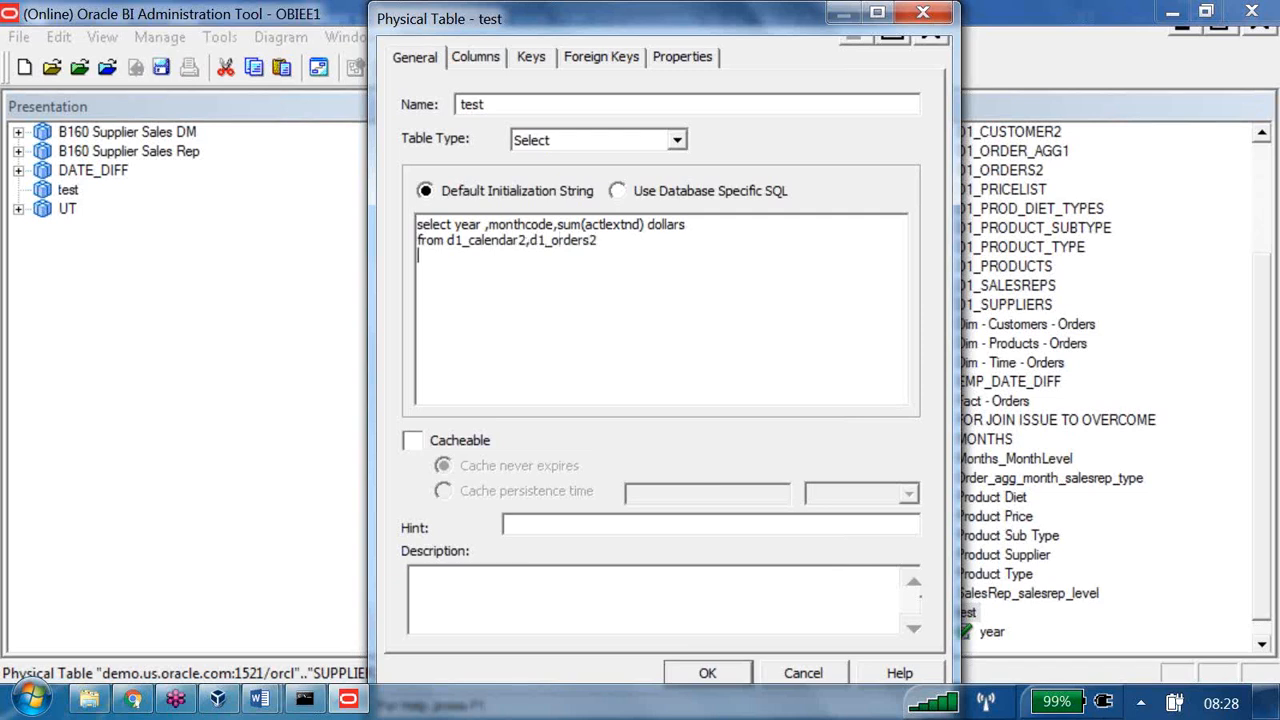
pyautogui.write('ere d1_calendar2')
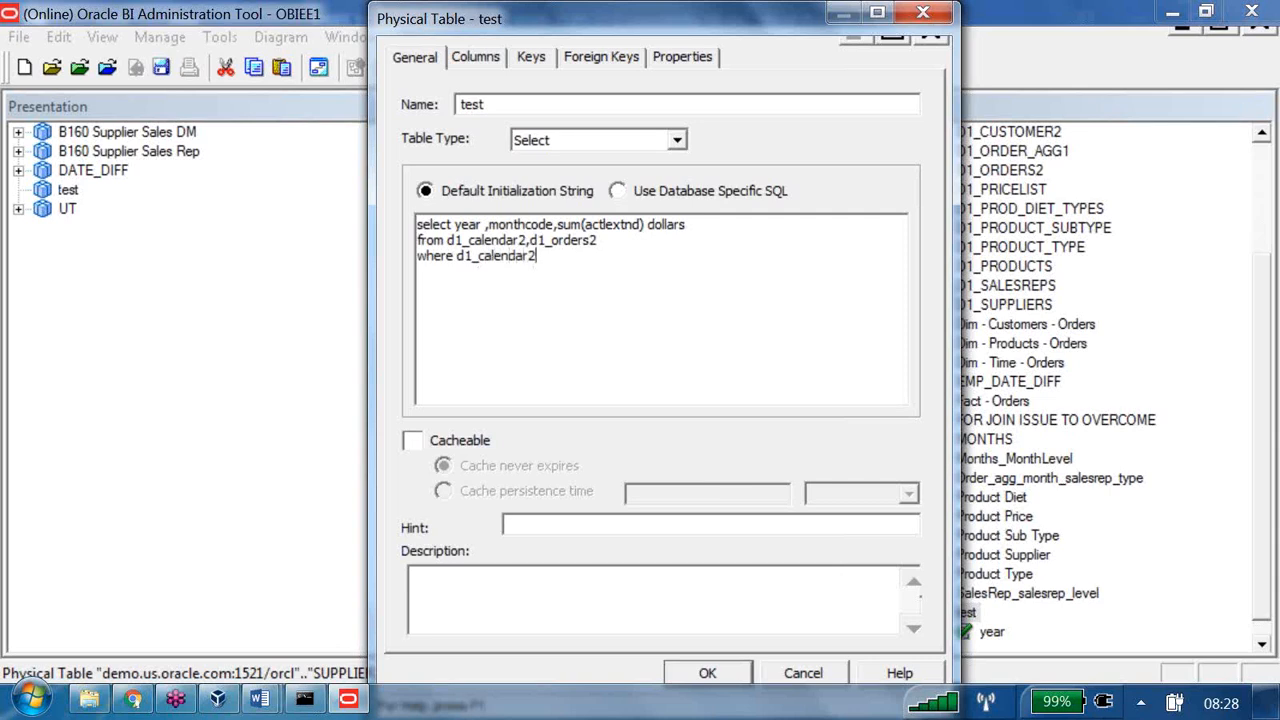
pyautogui.write('.yyyymmdd=d1_')
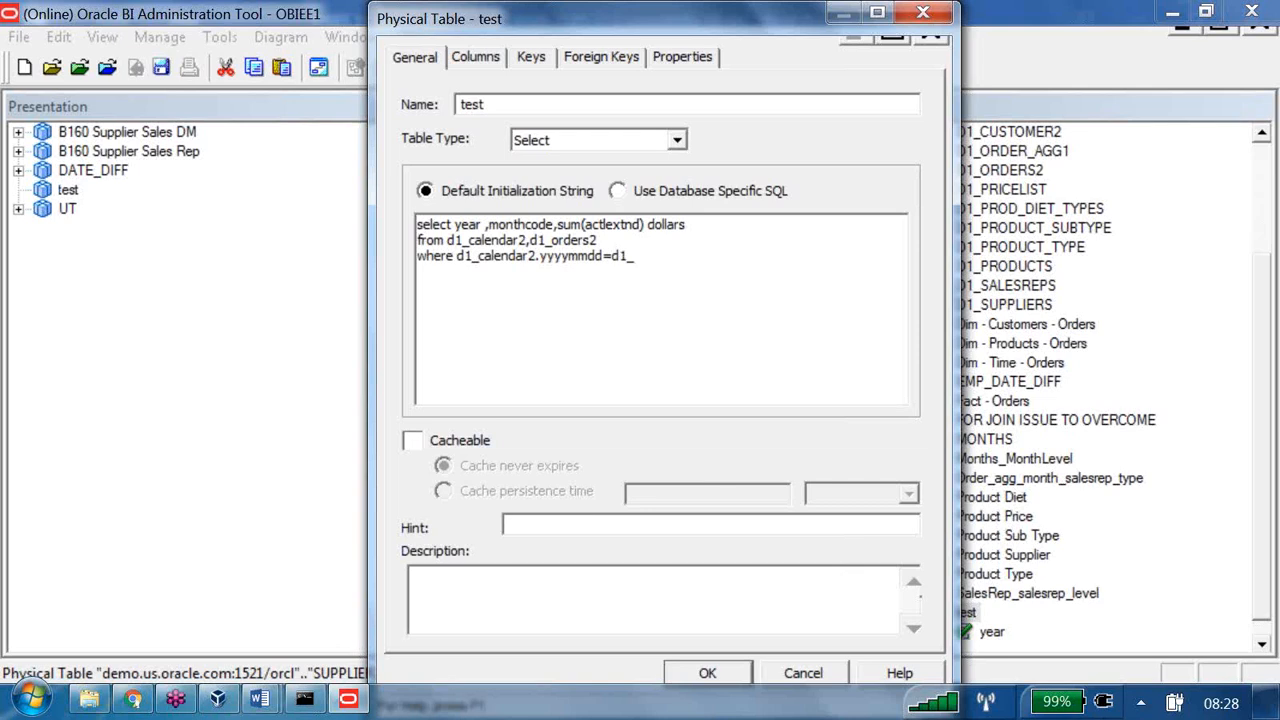
pyautogui.write('orders2.periodkey')
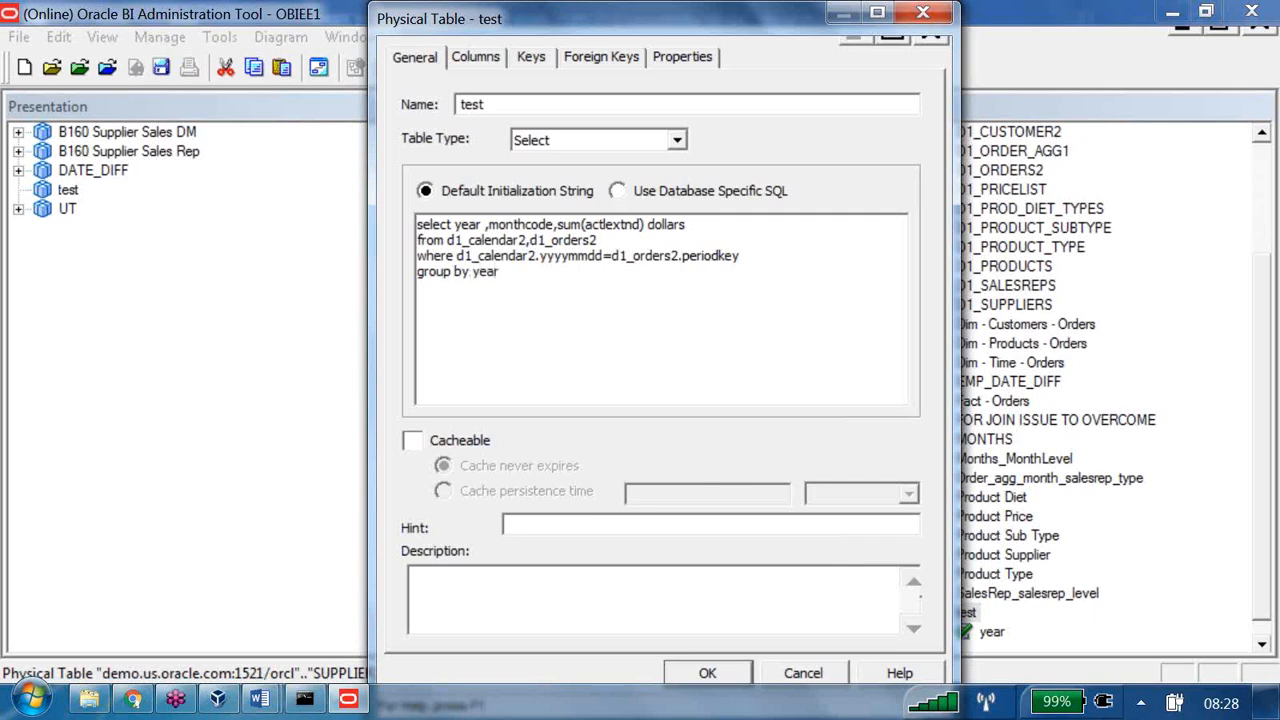
# Complete the query's grouping clause as group by year,monthcode and highlight the whole statement for review.
pyautogui.write('code')
pyautogui.press('Return')
pyautogui.hotkey('shift', 'Up')
pyautogui.hotkey('shift', 'Up')
pyautogui.hotkey('shift', 'Up')
pyautogui.hotkey('shift', 'Up')
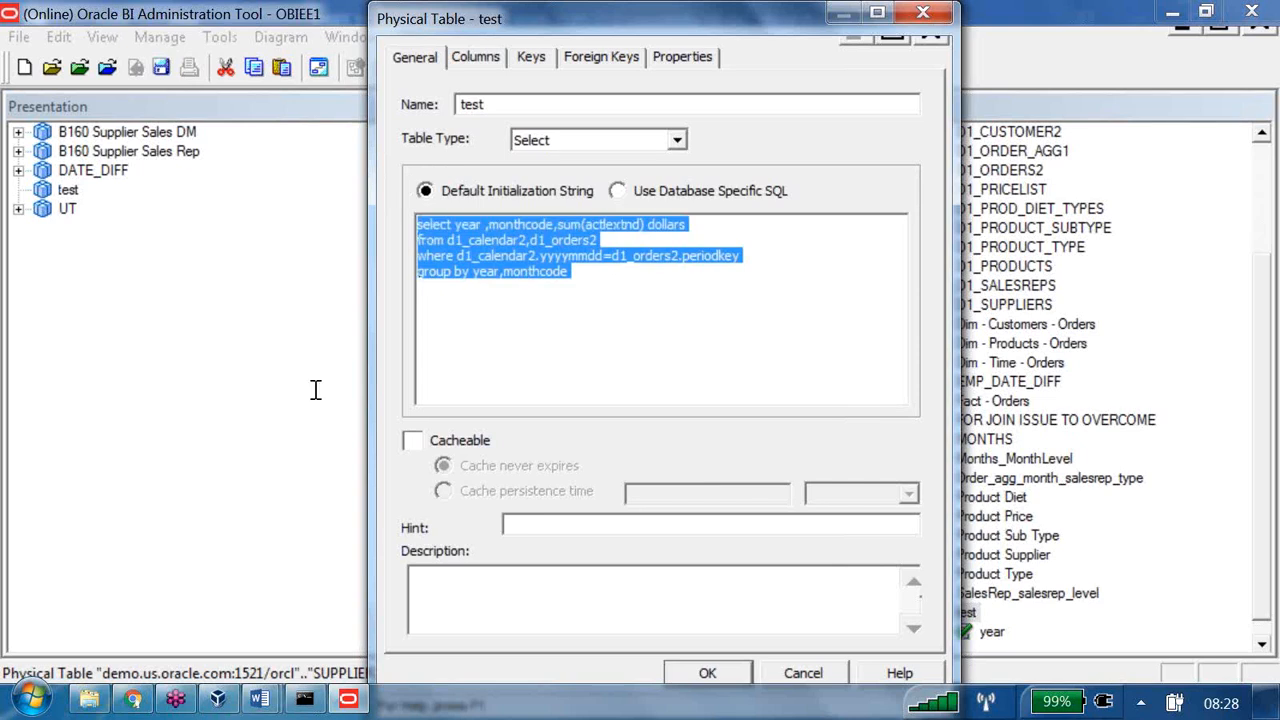
pyautogui.moveTo(229, 703)
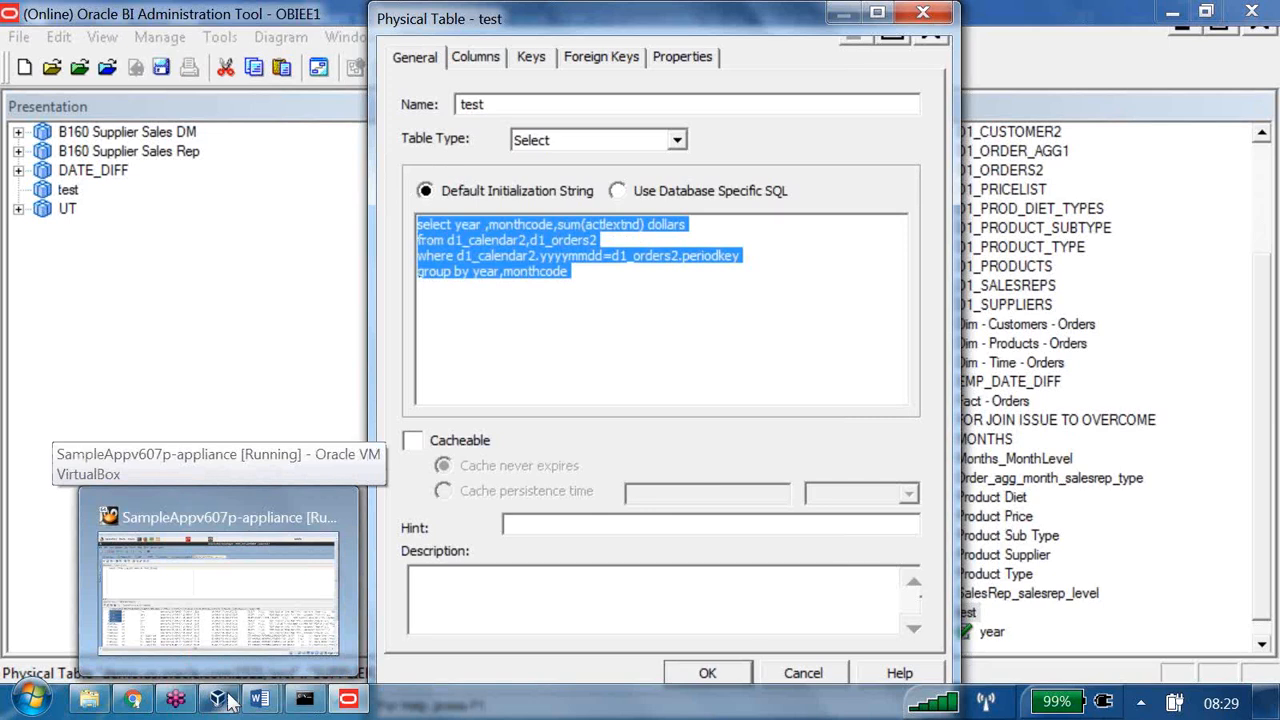
pyautogui.click(426, 191)
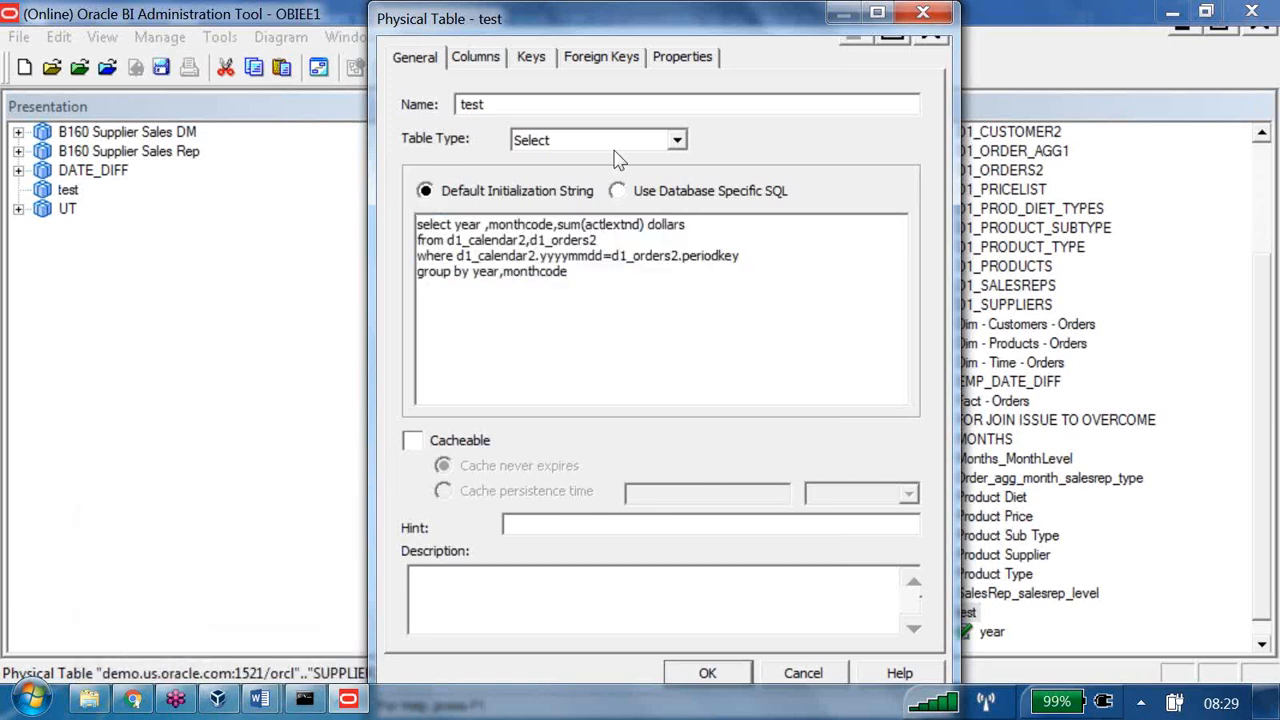
pyautogui.doubleClick(520, 227)
# Add a monthcode column of type INT to the test physical table.
pyautogui.click(475, 57)
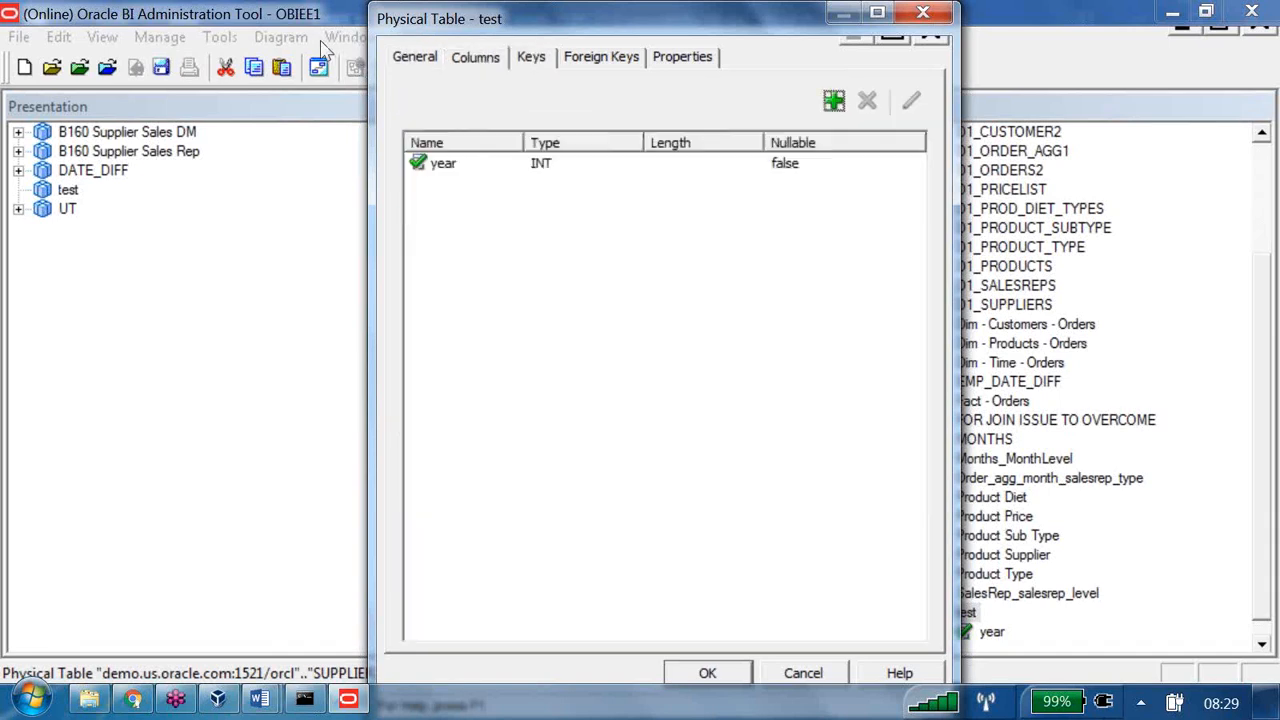
pyautogui.click(835, 101)
pyautogui.write('monthcode')
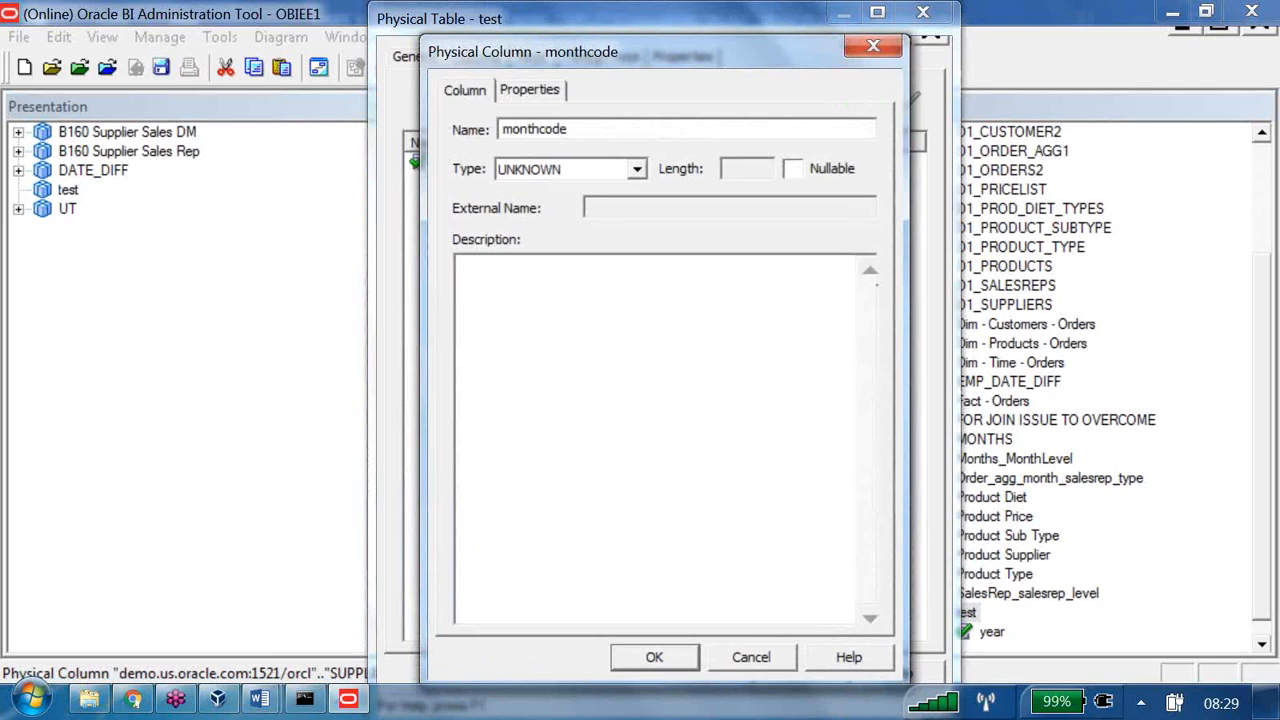
pyautogui.click(636, 169)
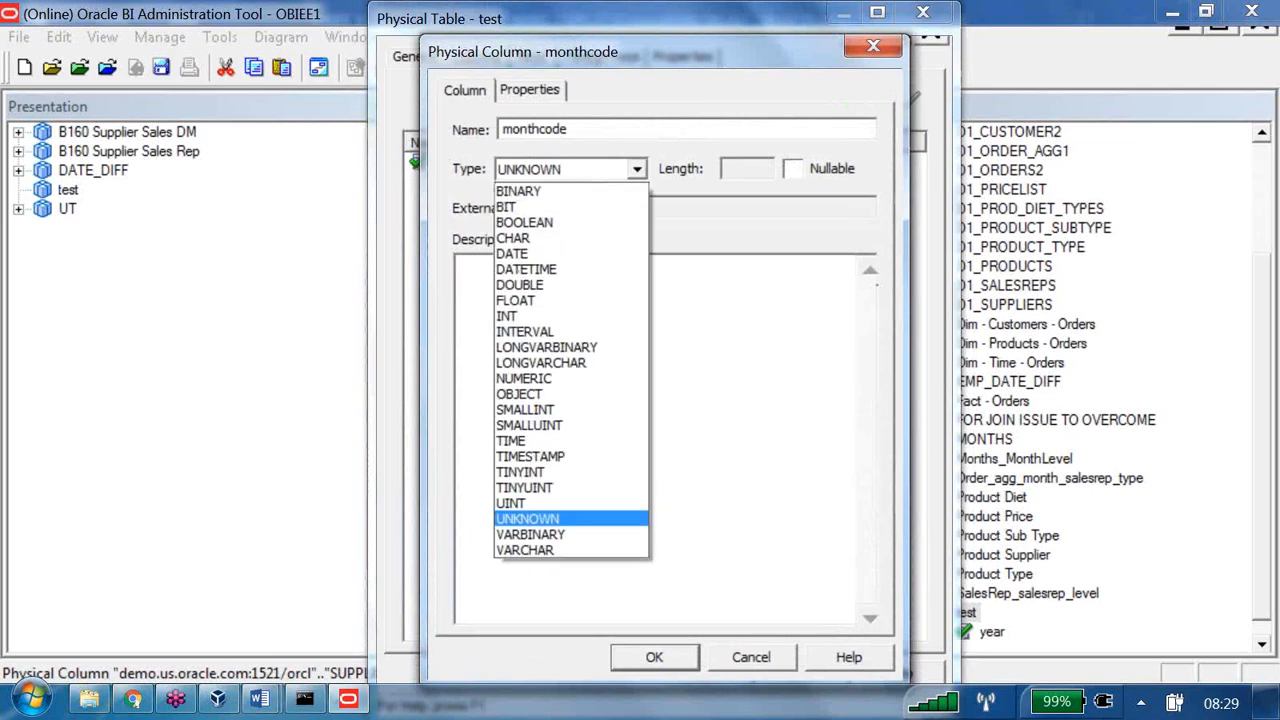
pyautogui.press('i')
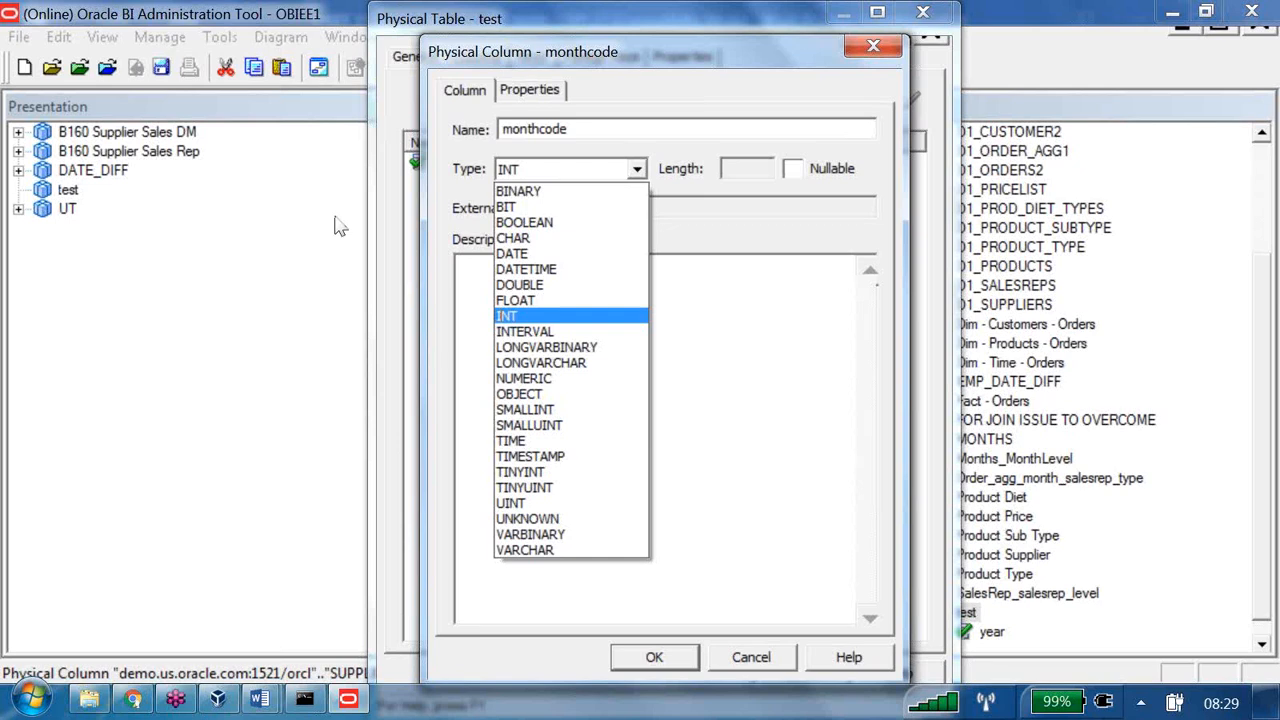
pyautogui.press('Return')
pyautogui.click(658, 658)
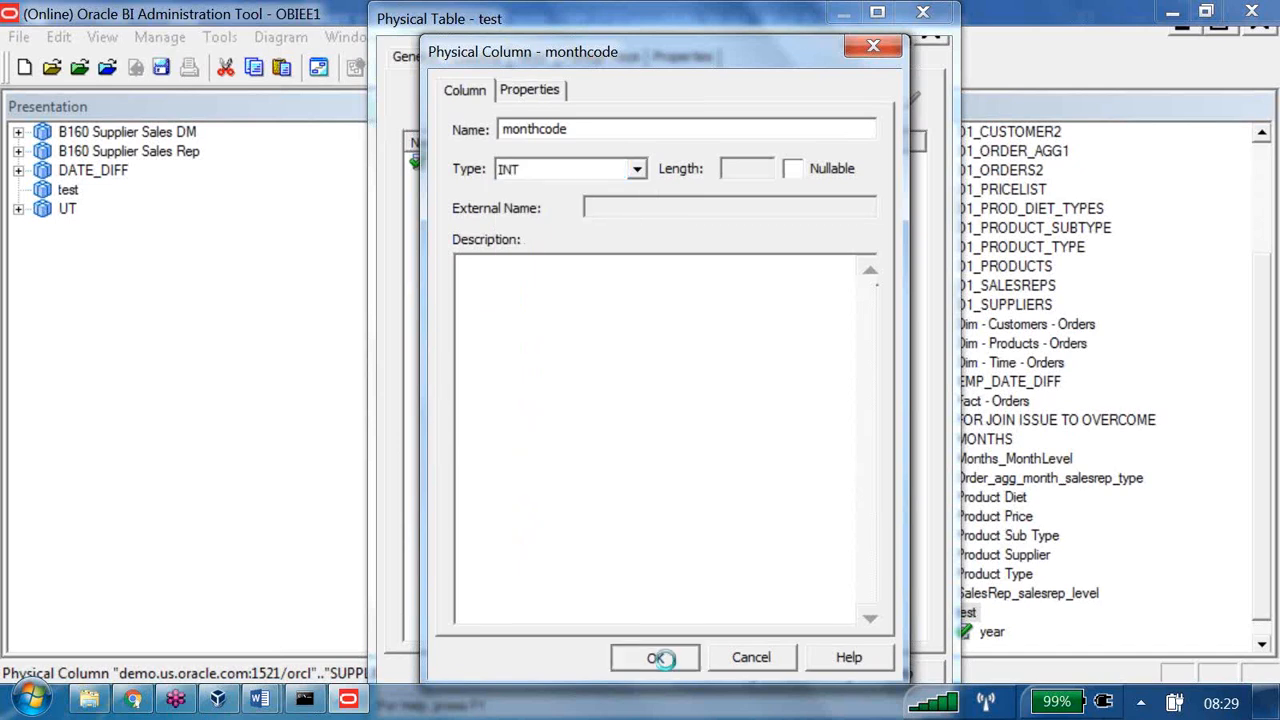
# Add a dollars column of type DOUBLE to the test table and accept the table changes.
pyautogui.click(834, 102)
pyautogui.write('dollars')
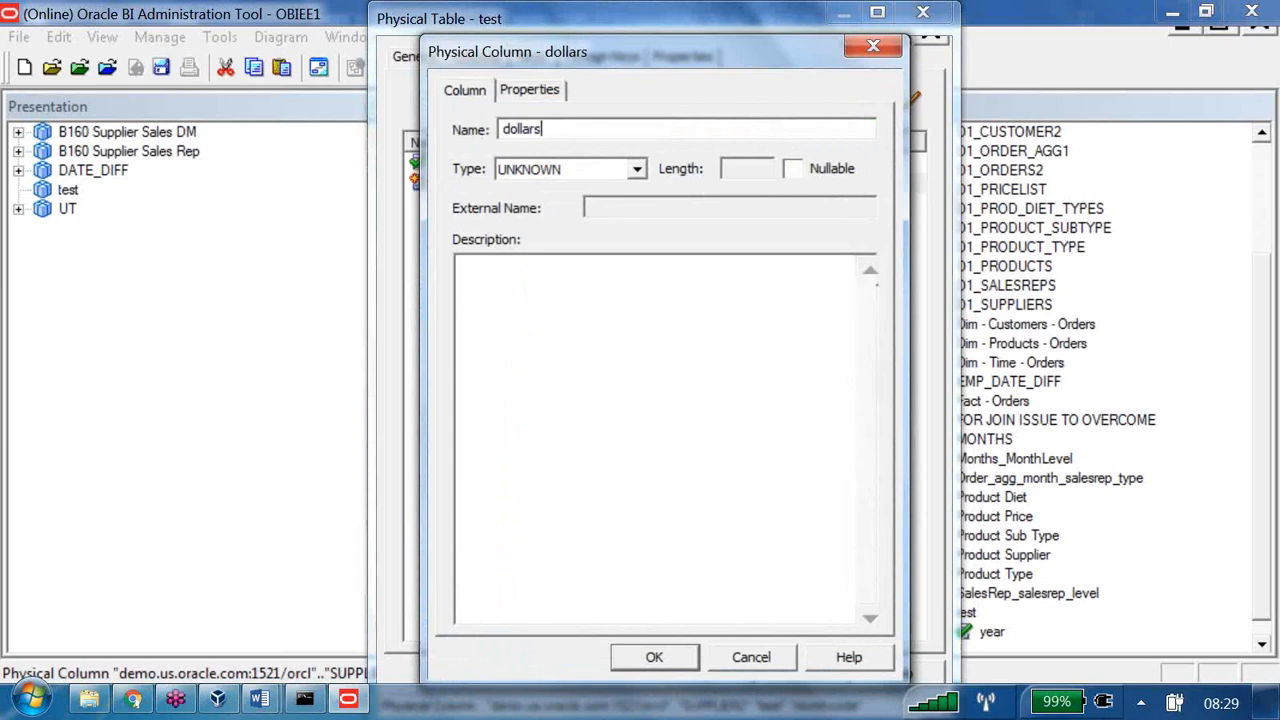
pyautogui.click(637, 169)
pyautogui.click(544, 286)
pyautogui.press('Return')
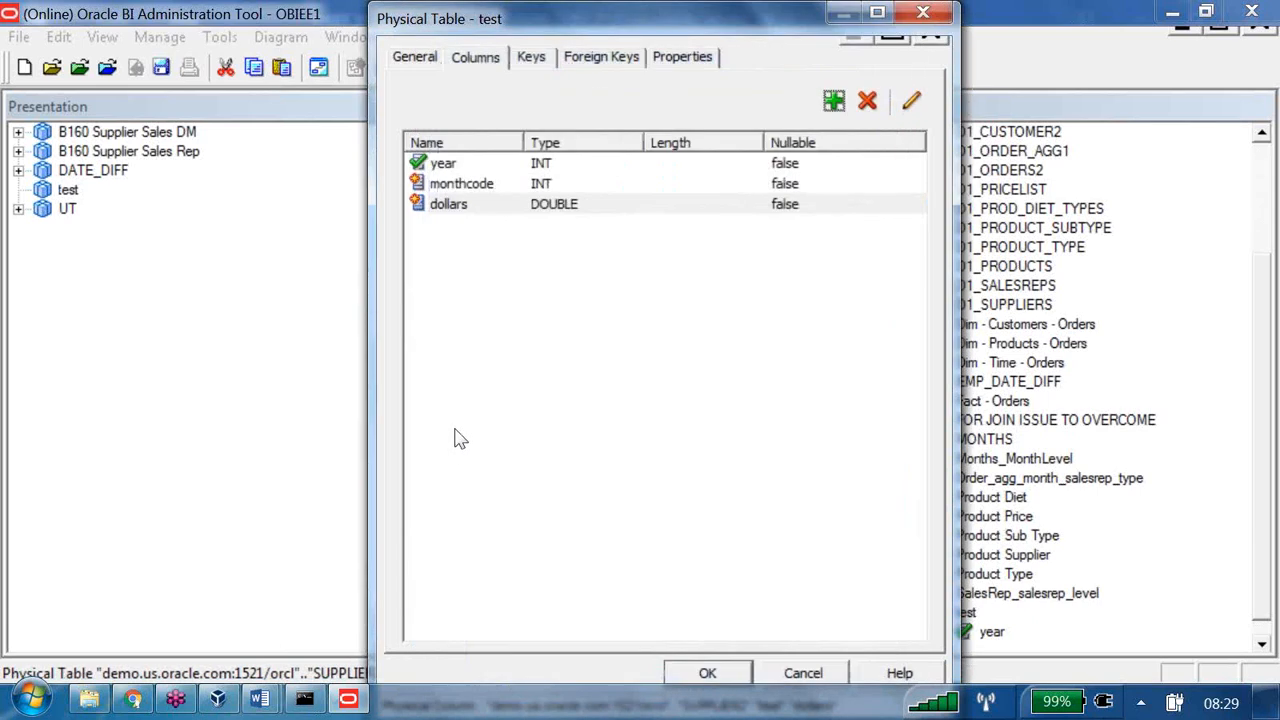
pyautogui.press('Return')
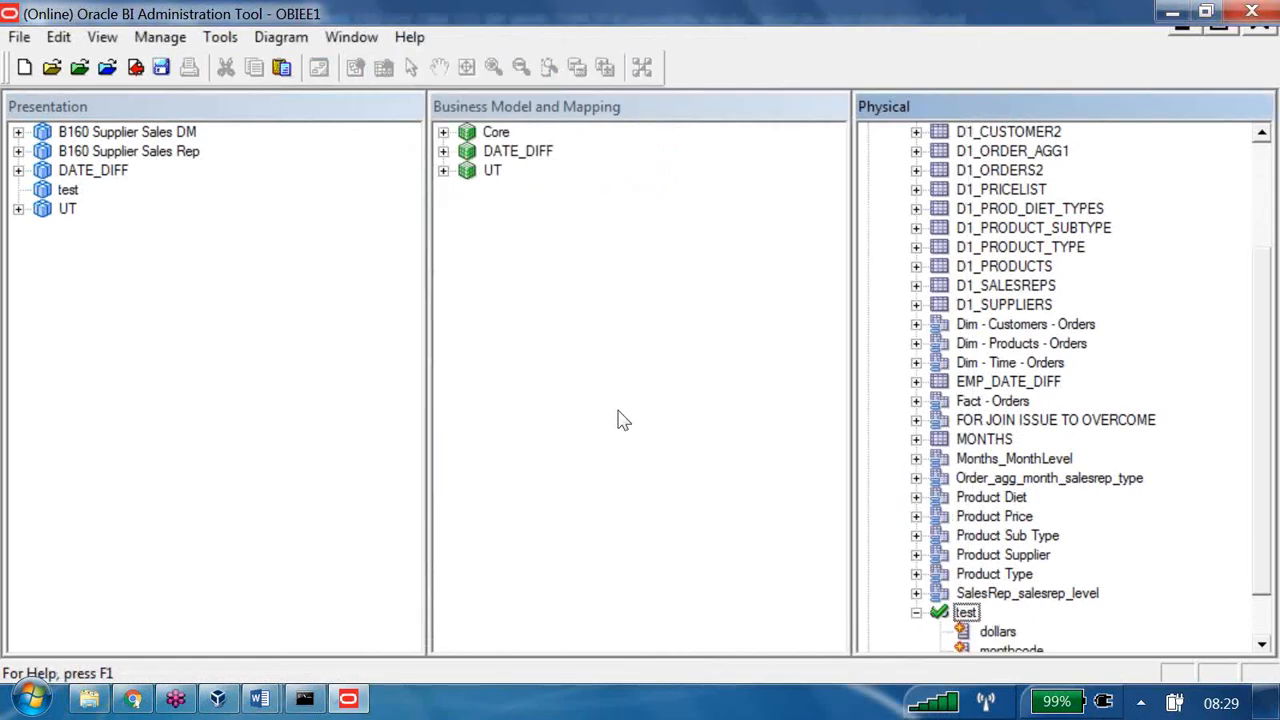
# Check in the changes without a global consistency check, and view the data of the test table.
pyautogui.click(161, 67)
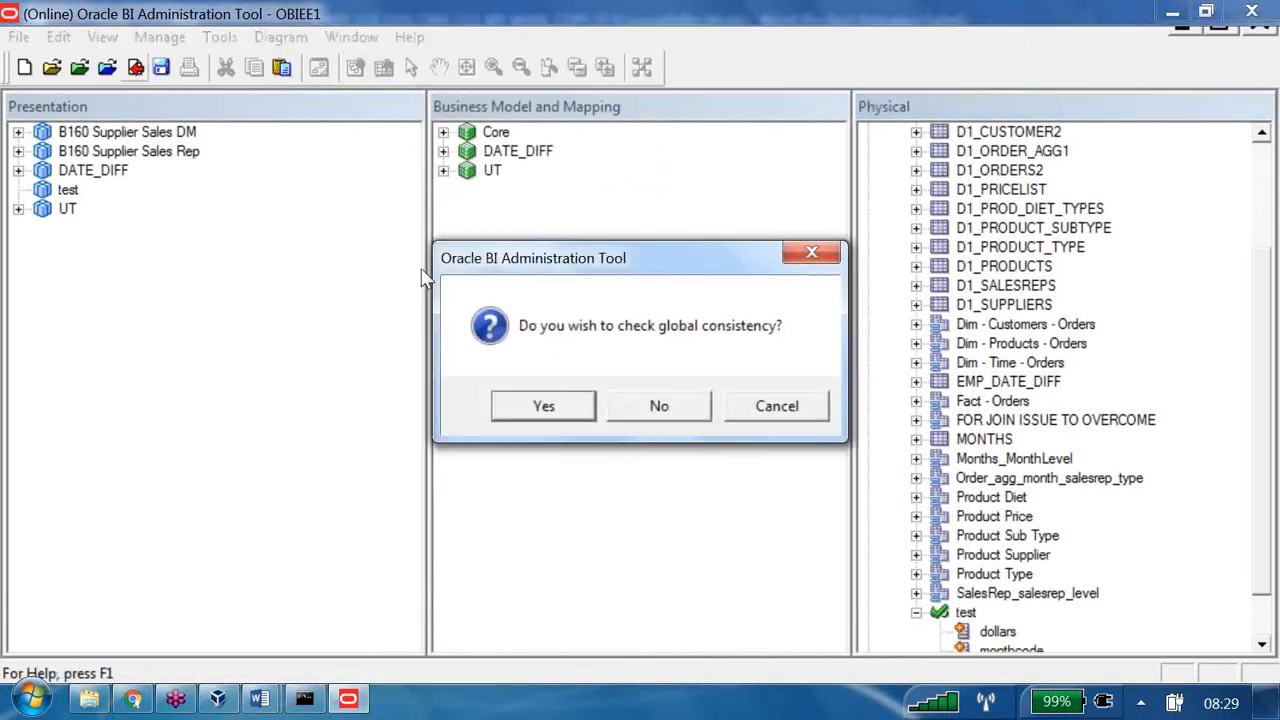
pyautogui.click(628, 410)
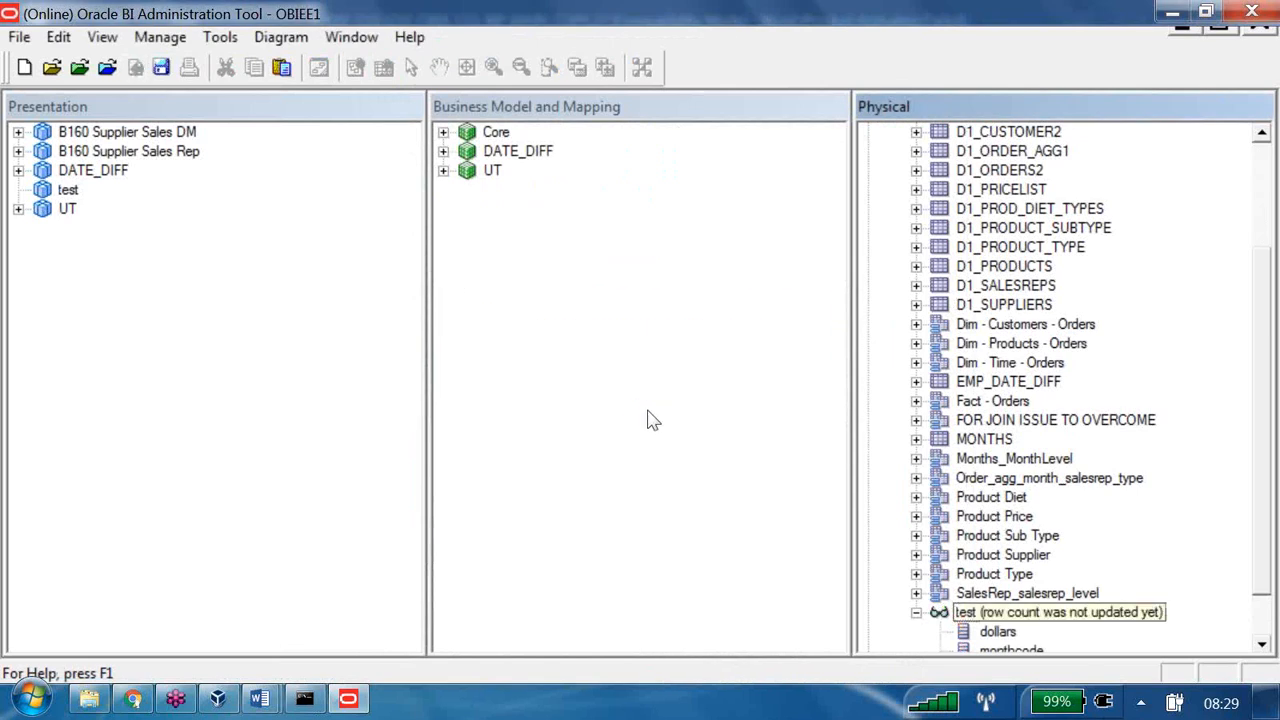
pyautogui.rightClick(967, 614)
pyautogui.click(1040, 178)
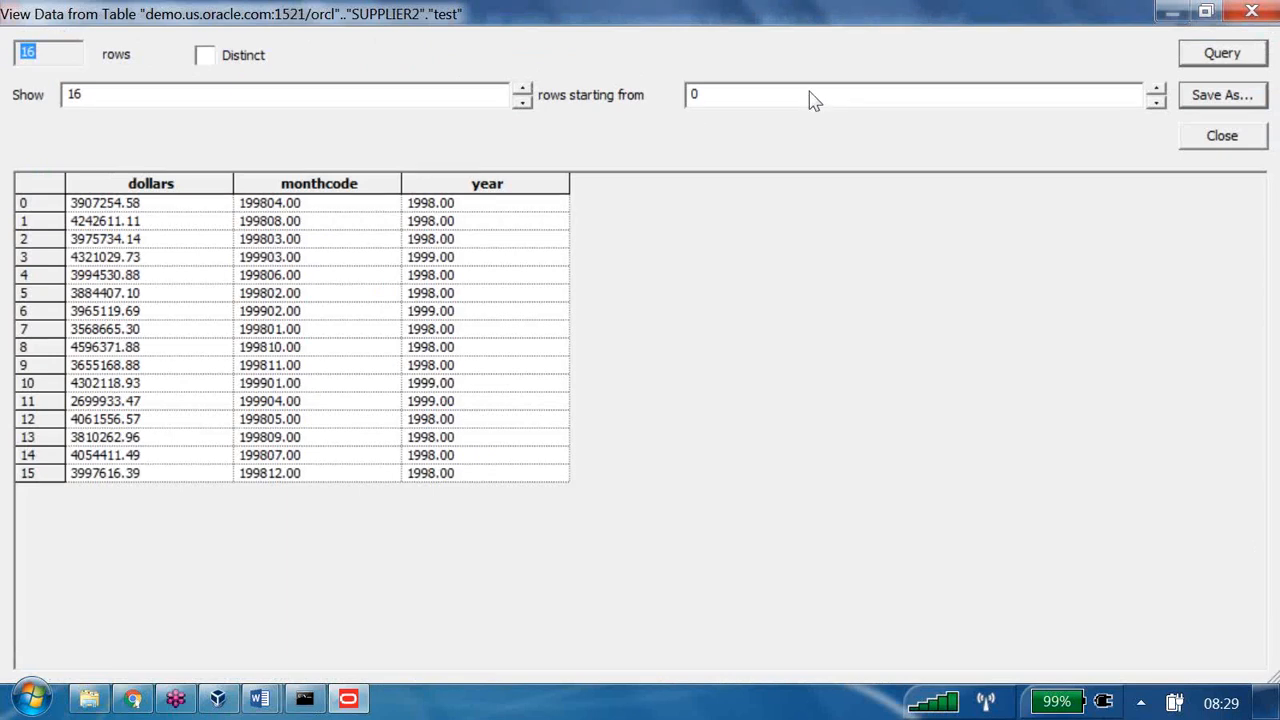
pyautogui.press('Escape')
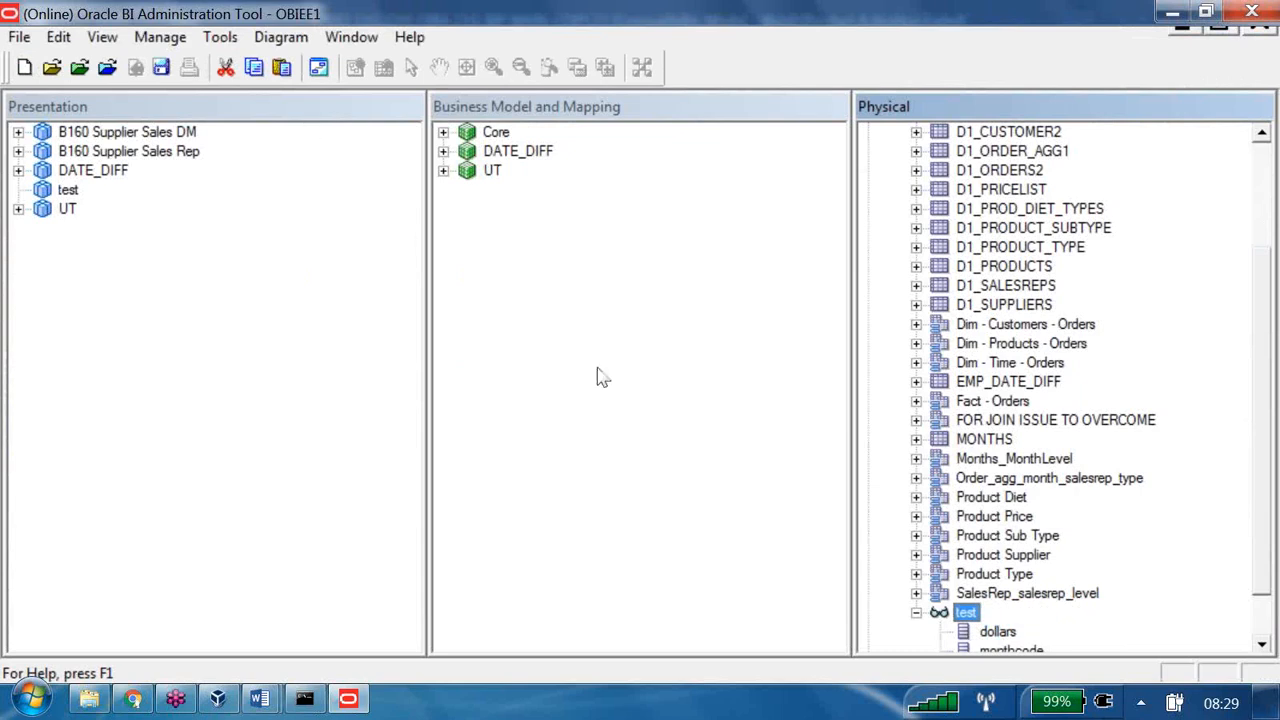
# Create a new business model named Opaque view in the Business Model and Mapping layer.
pyautogui.rightClick(598, 281)
pyautogui.click(680, 291)
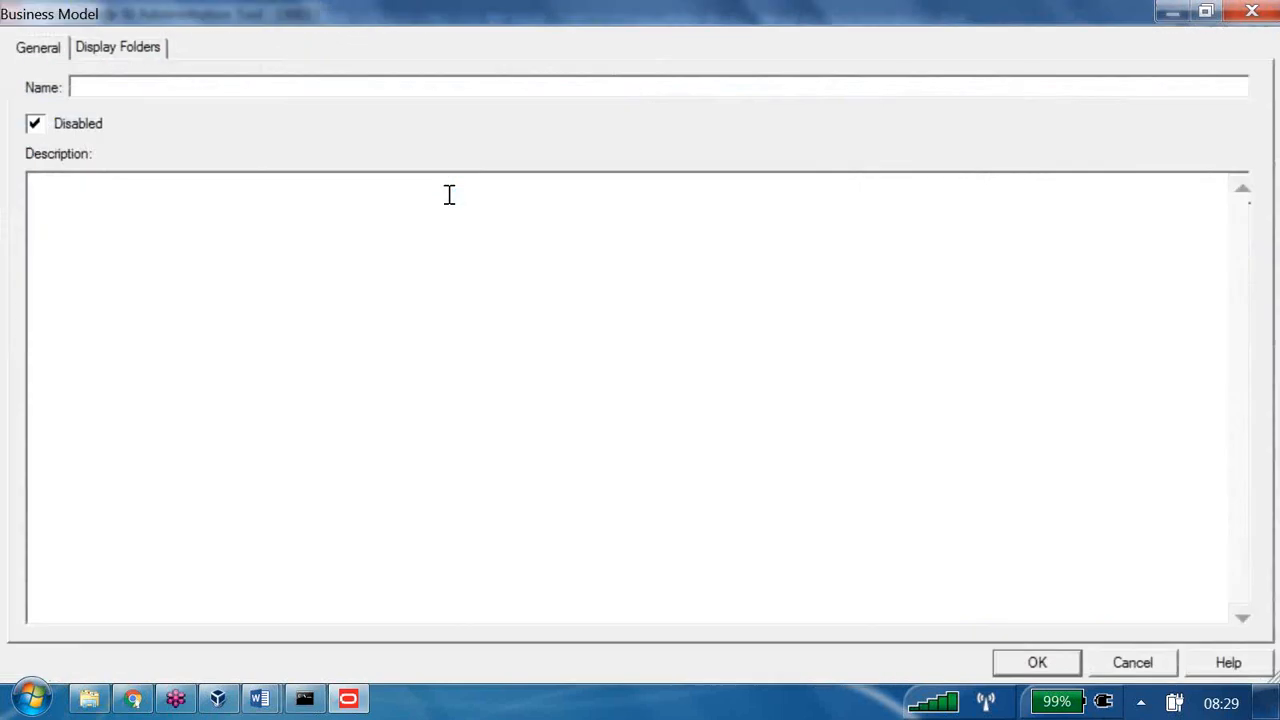
pyautogui.write('Opa')
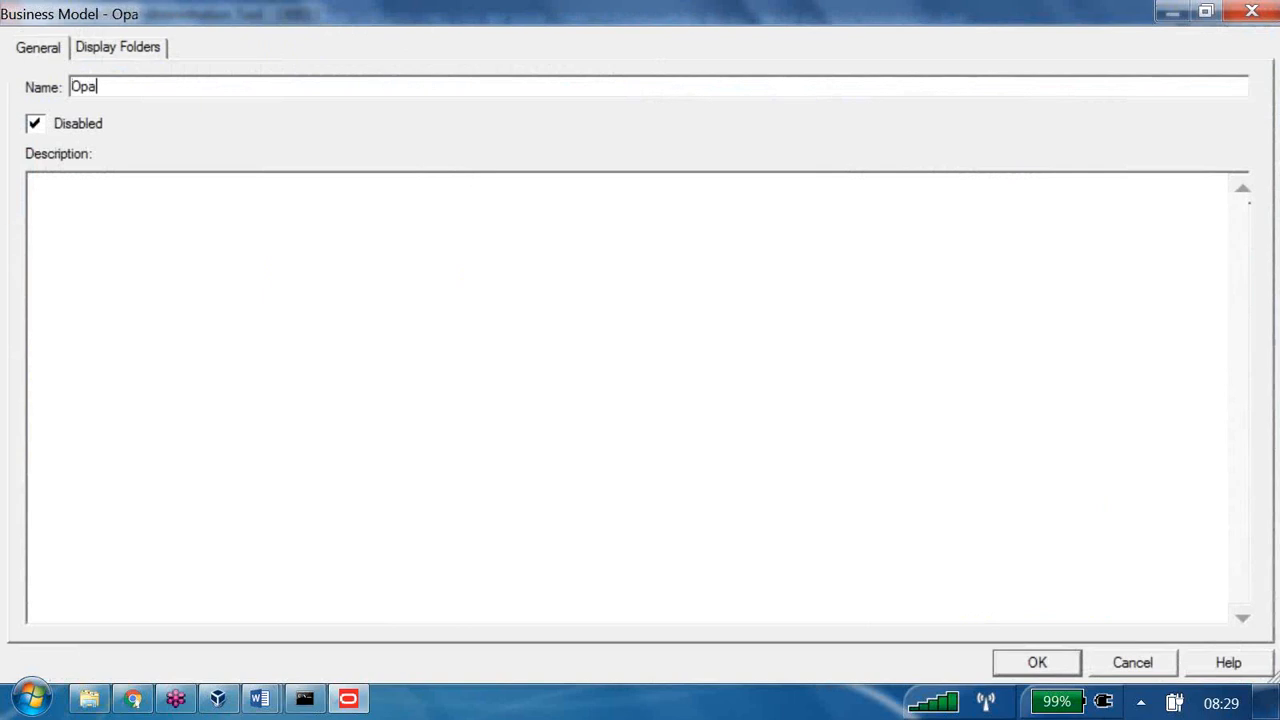
pyautogui.write('que view')
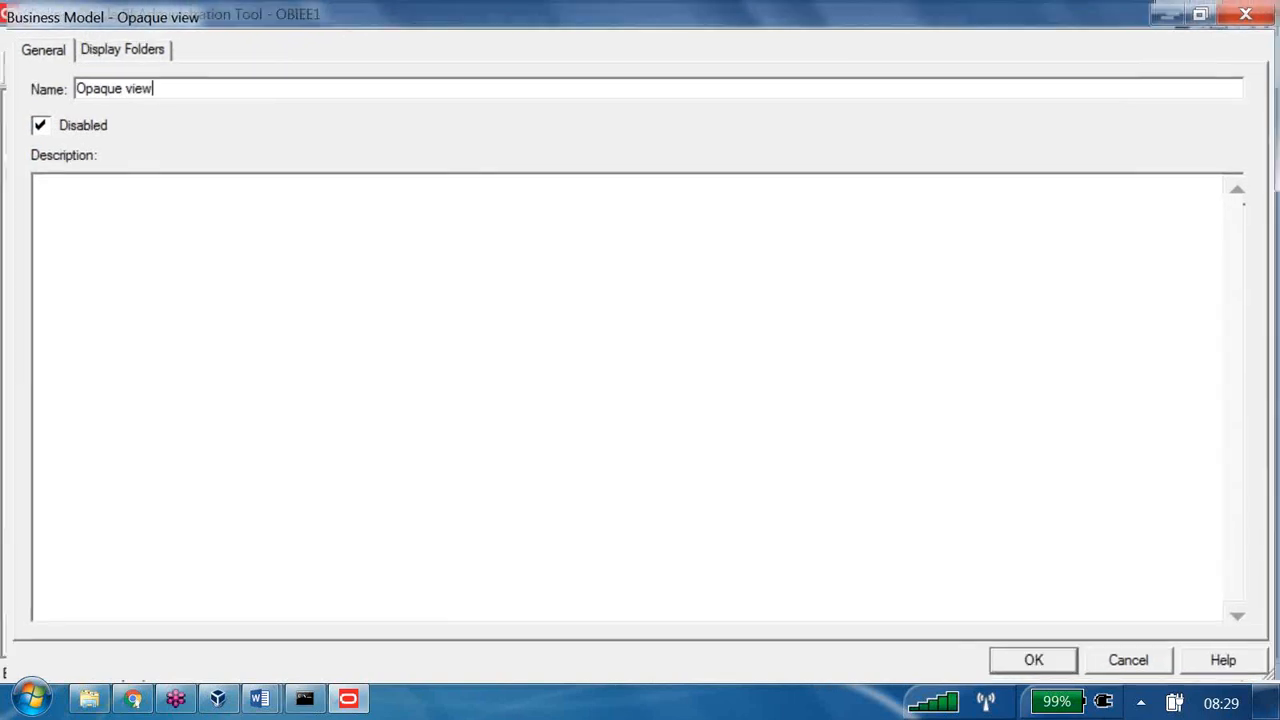
pyautogui.press('Return')
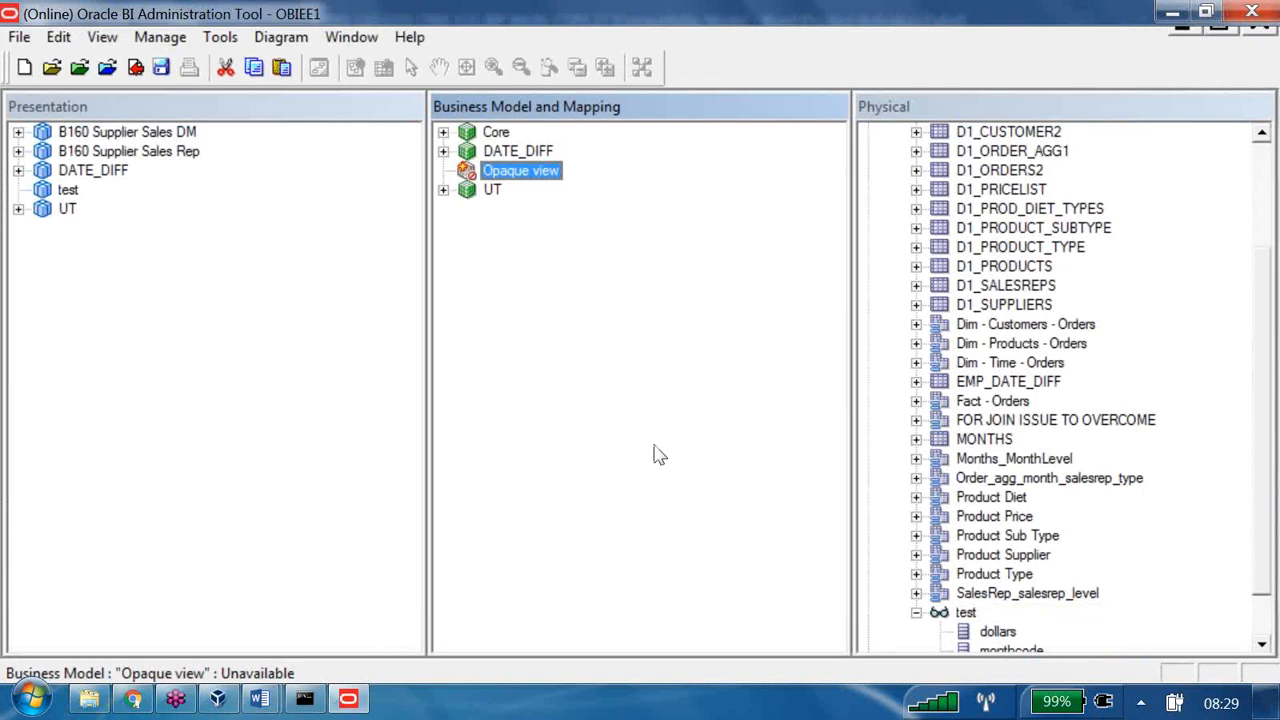
# Define a key named sad on the monthcode column of the test physical table.
pyautogui.click(967, 609)
pyautogui.moveTo(1264, 581); pyautogui.dragTo(1264, 624)
pyautogui.click(1011, 594)
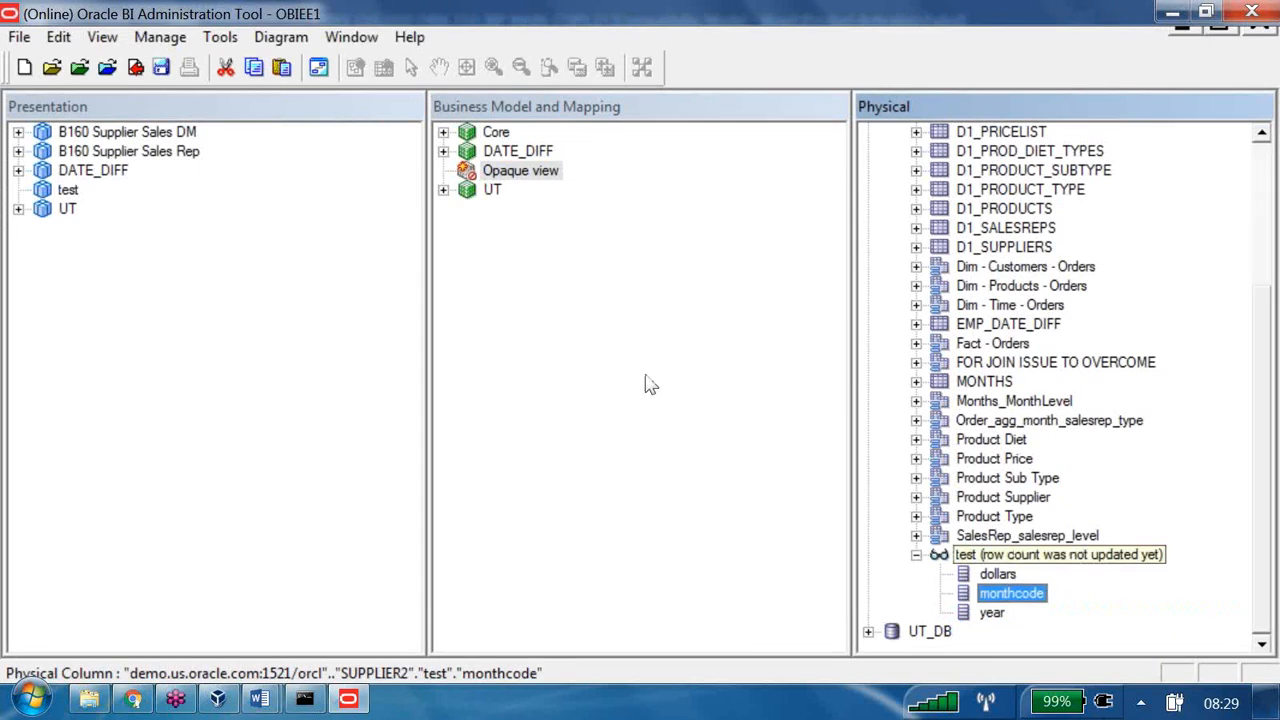
pyautogui.doubleClick(965, 555)
pyautogui.click(531, 57)
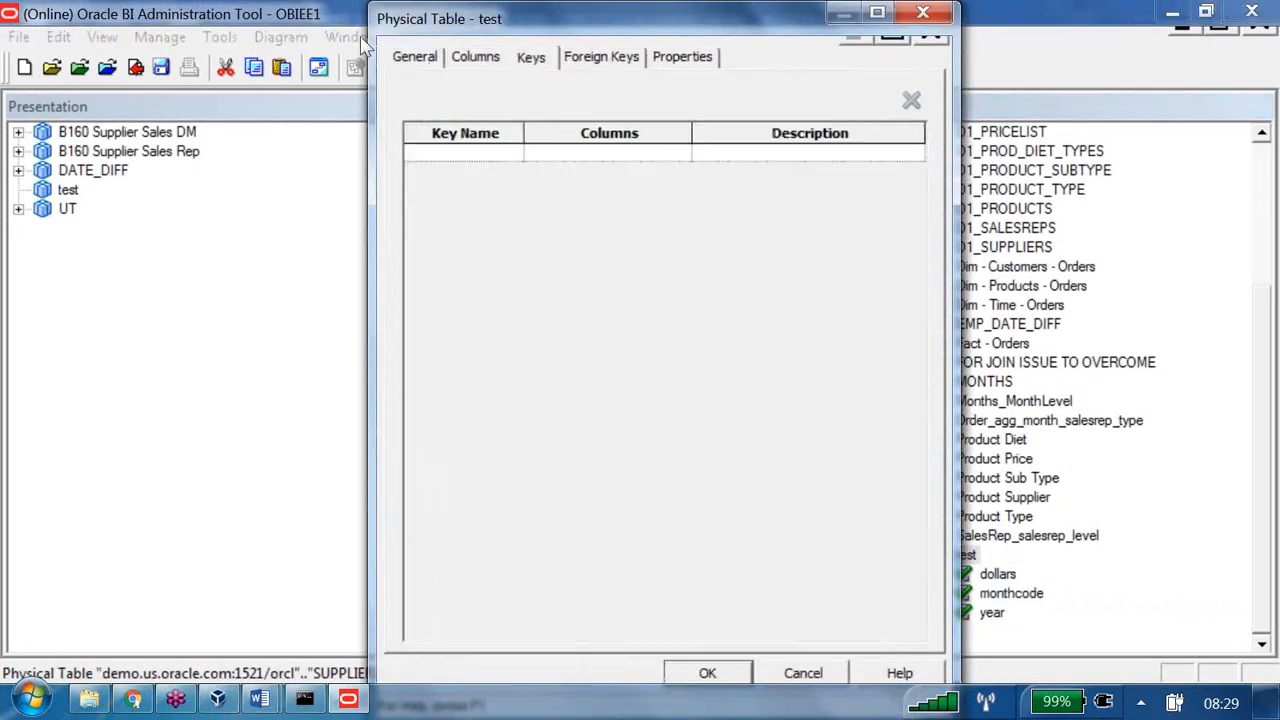
pyautogui.click(465, 153)
pyautogui.write('sad')
pyautogui.click(590, 153)
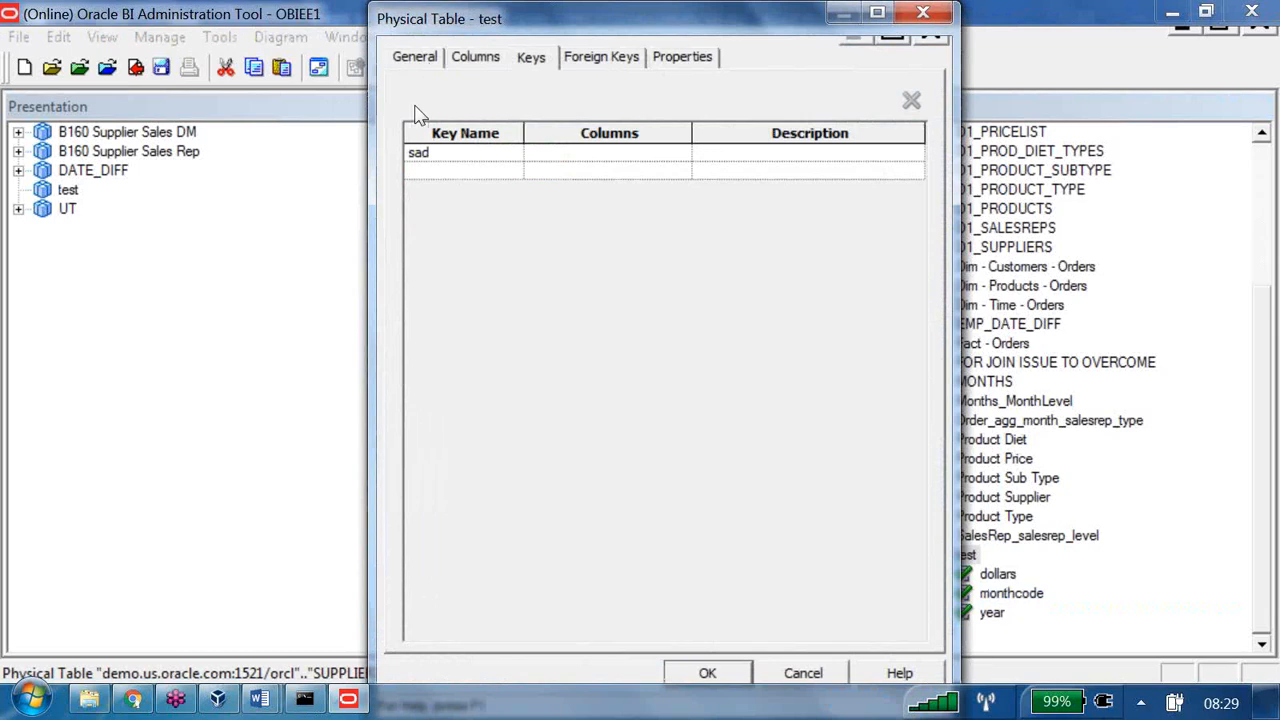
pyautogui.click(682, 152)
pyautogui.click(534, 186)
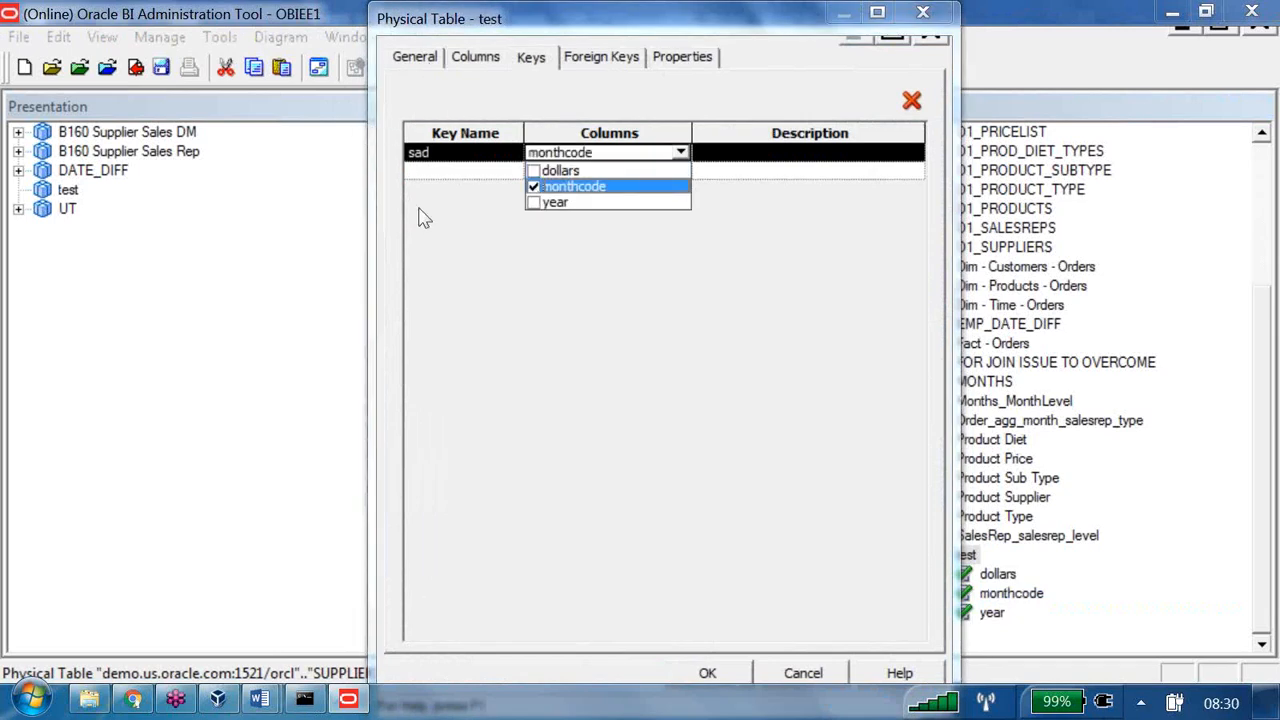
pyautogui.click(655, 368)
pyautogui.click(707, 673)
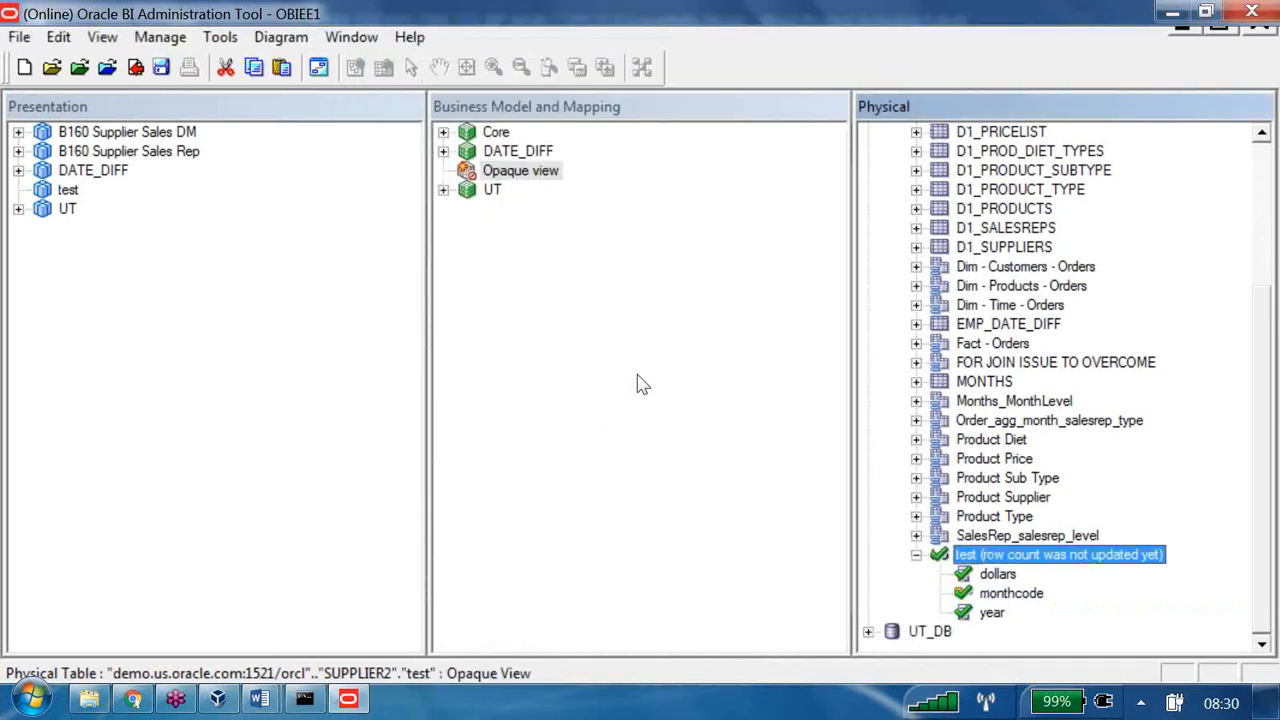
# Bring the test physical table into the Opaque view business model and duplicate the resulting logical table.
pyautogui.moveTo(422, 147); pyautogui.dragTo(557, 175)
pyautogui.rightClick(518, 189)
pyautogui.moveTo(565, 203)
pyautogui.press('Down')
pyautogui.press('Down')
pyautogui.press('Down')
pyautogui.press('Down')
pyautogui.press('Down')
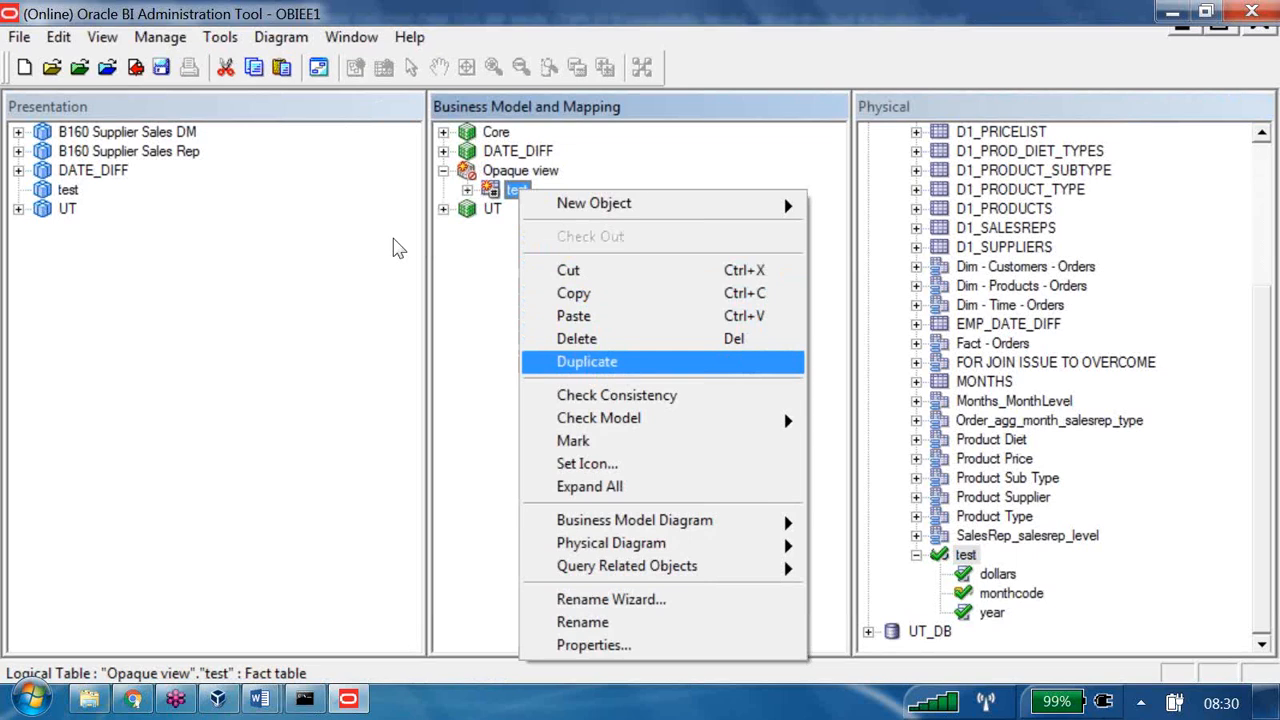
pyautogui.press('Return')
# Open the whole business model diagram of Opaque view and join the logical tables test and test#1.
pyautogui.rightClick(537, 171)
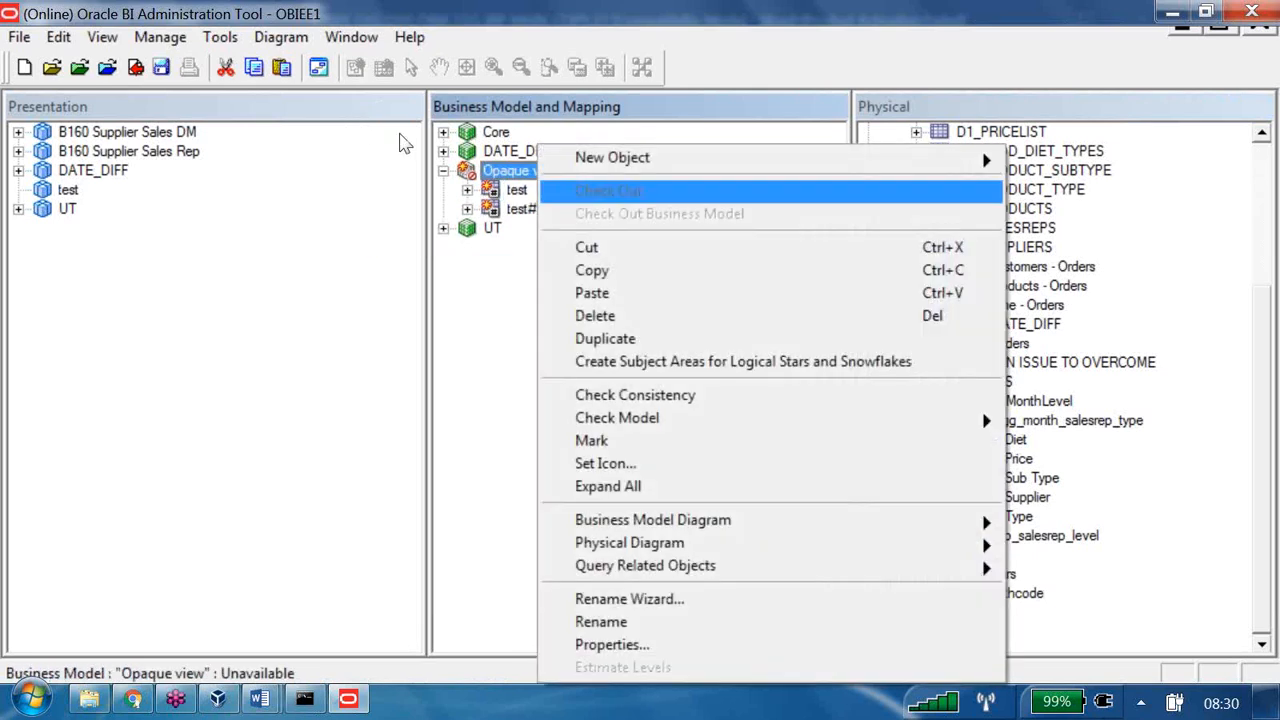
pyautogui.press('Right')
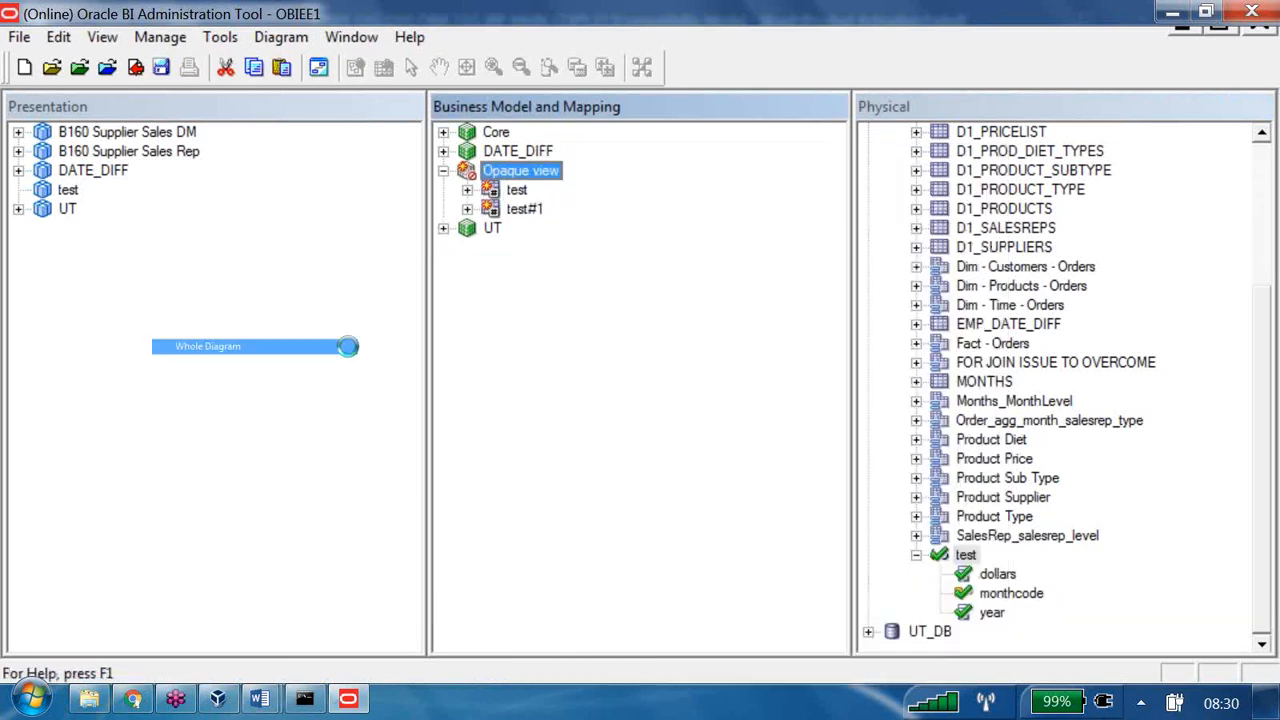
pyautogui.press('Return')
pyautogui.click(355, 67)
pyautogui.click(574, 279)
pyautogui.click(590, 452)
pyautogui.press('Return')
pyautogui.click(1170, 119)
# Add the Opaque view business model to the Presentation layer and check in the changes with a global consistency check.
pyautogui.moveTo(520, 170); pyautogui.dragTo(260, 397)
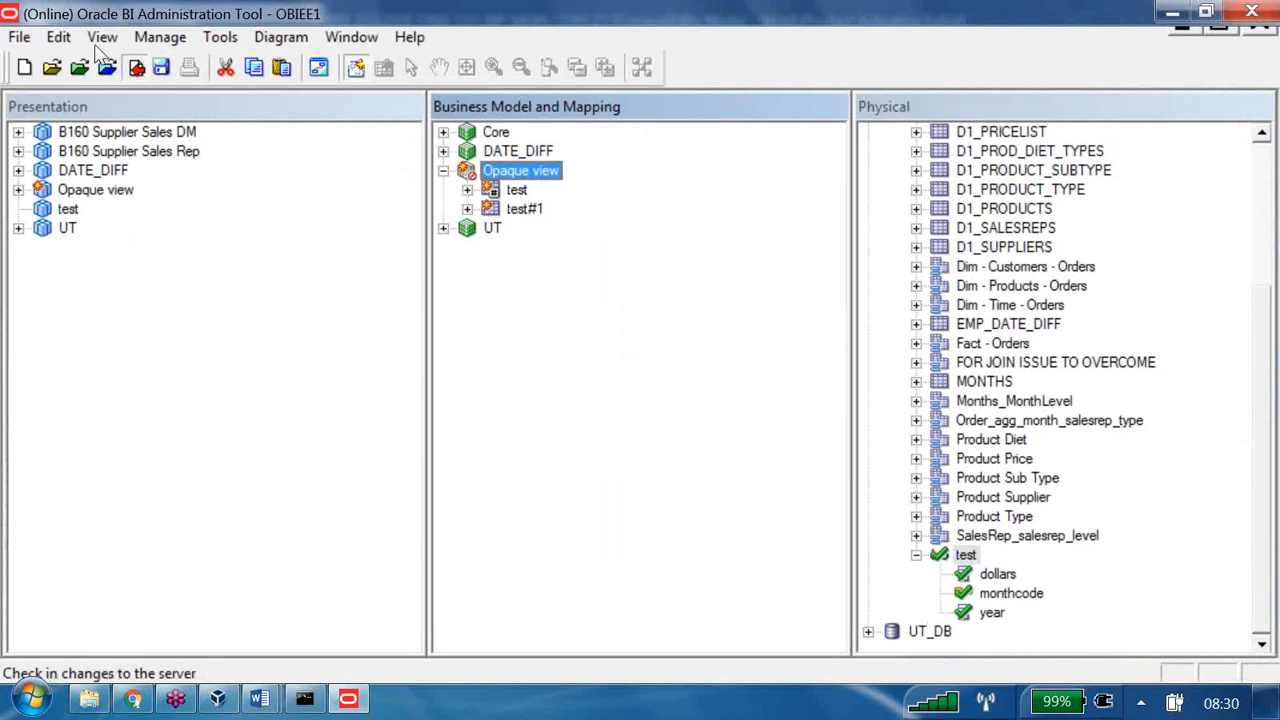
pyautogui.click(136, 67)
pyautogui.click(543, 405)
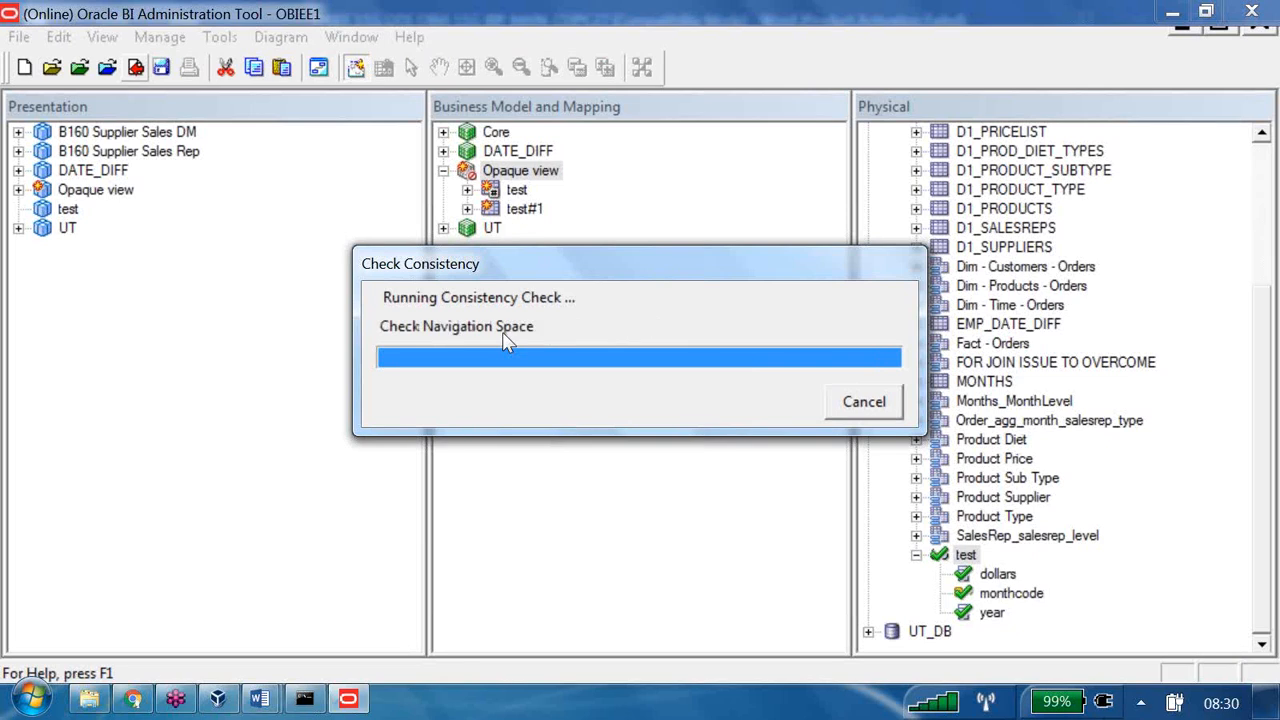
pyautogui.press('Return')
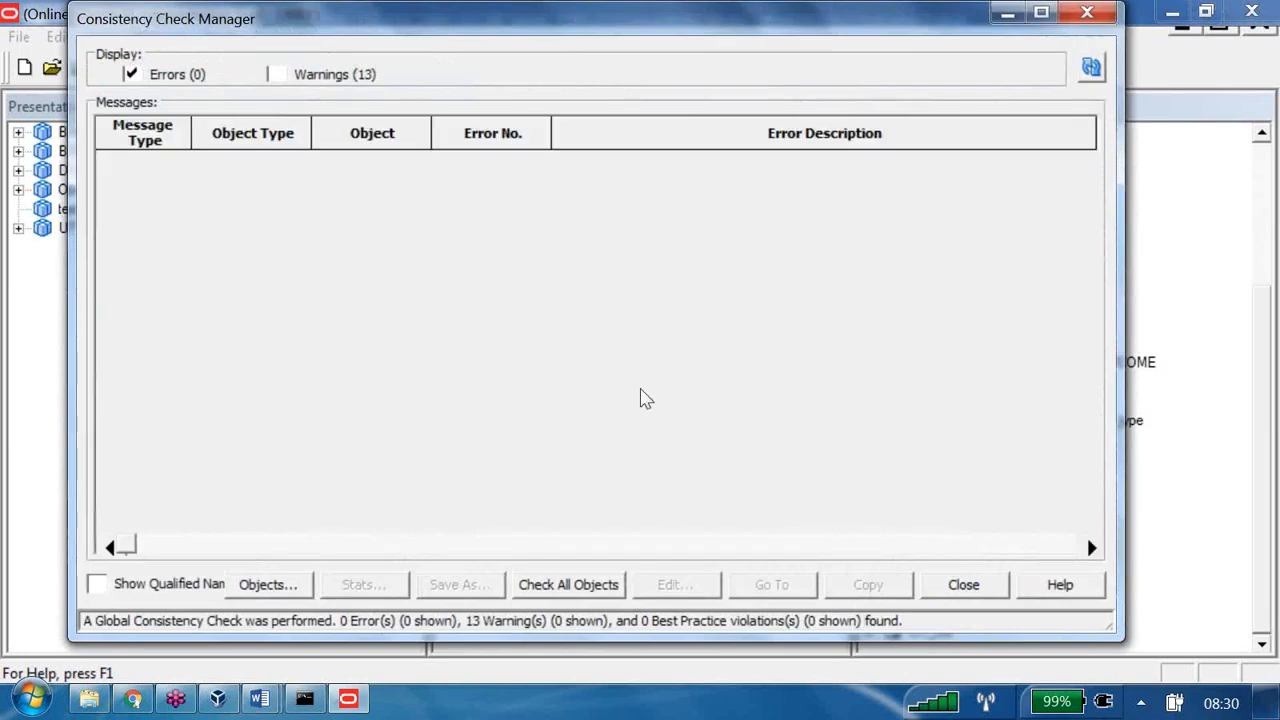
# Delete the test#1 presentation table from the Opaque view subject area and check in the changes.
pyautogui.press('Escape')
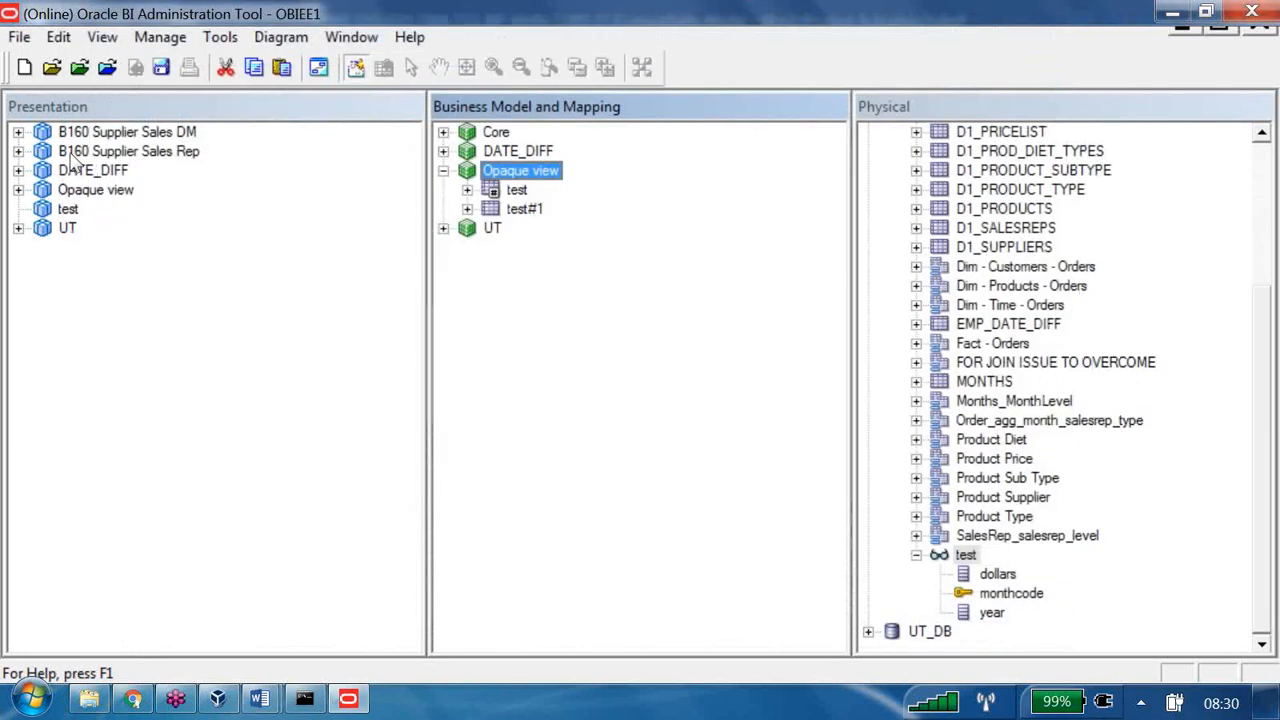
pyautogui.click(18, 190)
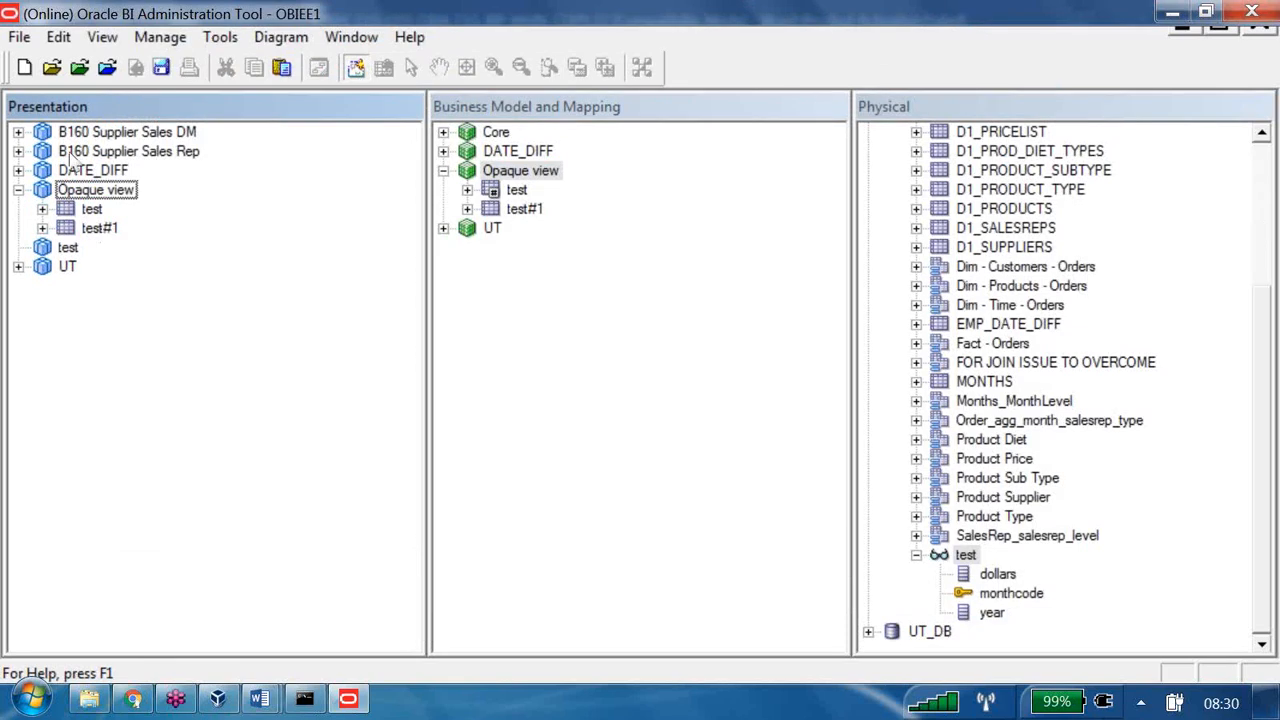
pyautogui.click(102, 228)
pyautogui.press('Delete')
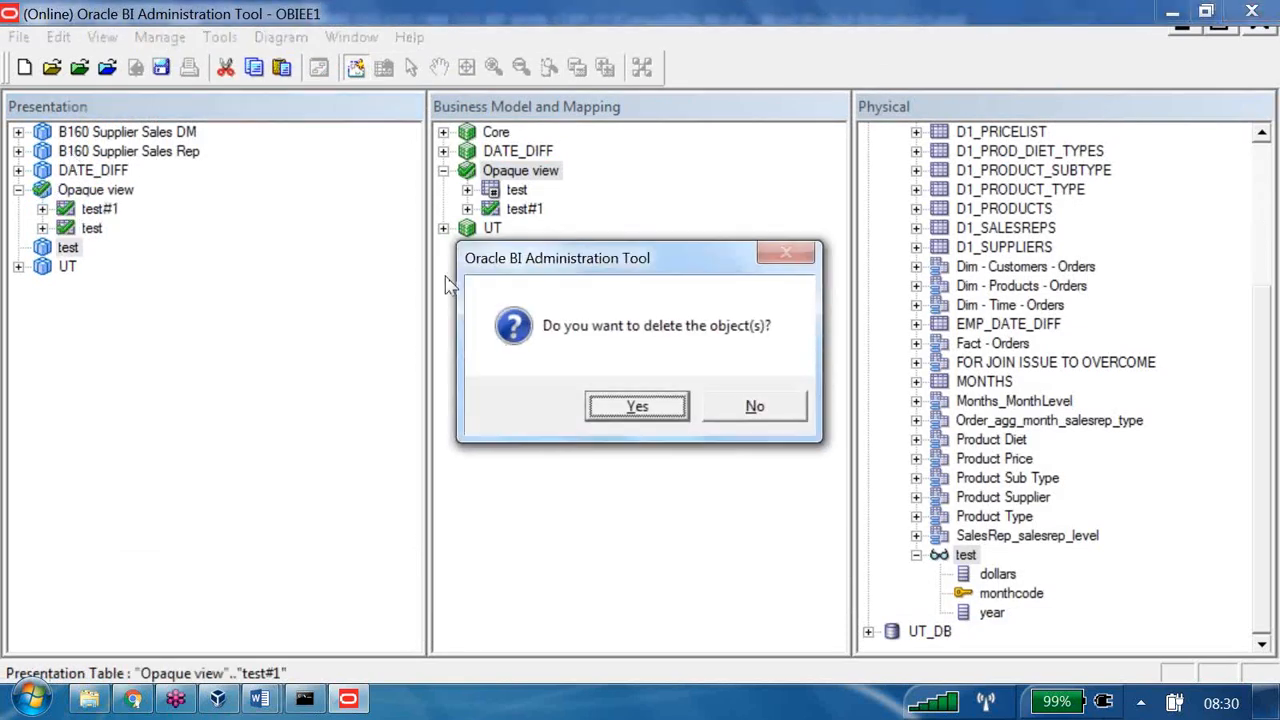
pyautogui.press('Return')
pyautogui.click(136, 67)
pyautogui.click(650, 402)
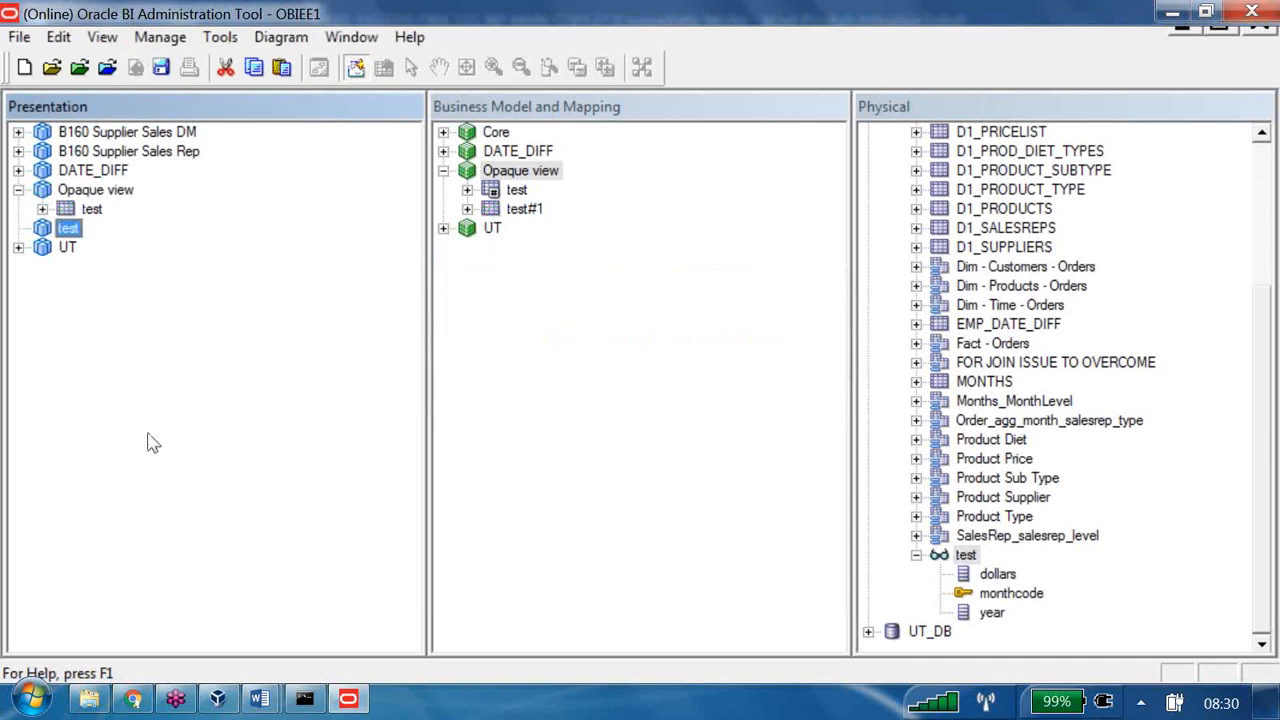
# Switch to Chrome, open demo.us.oracle.com:7780/analytics and sign in to Oracle Business Intelligence.
pyautogui.click(135, 700)
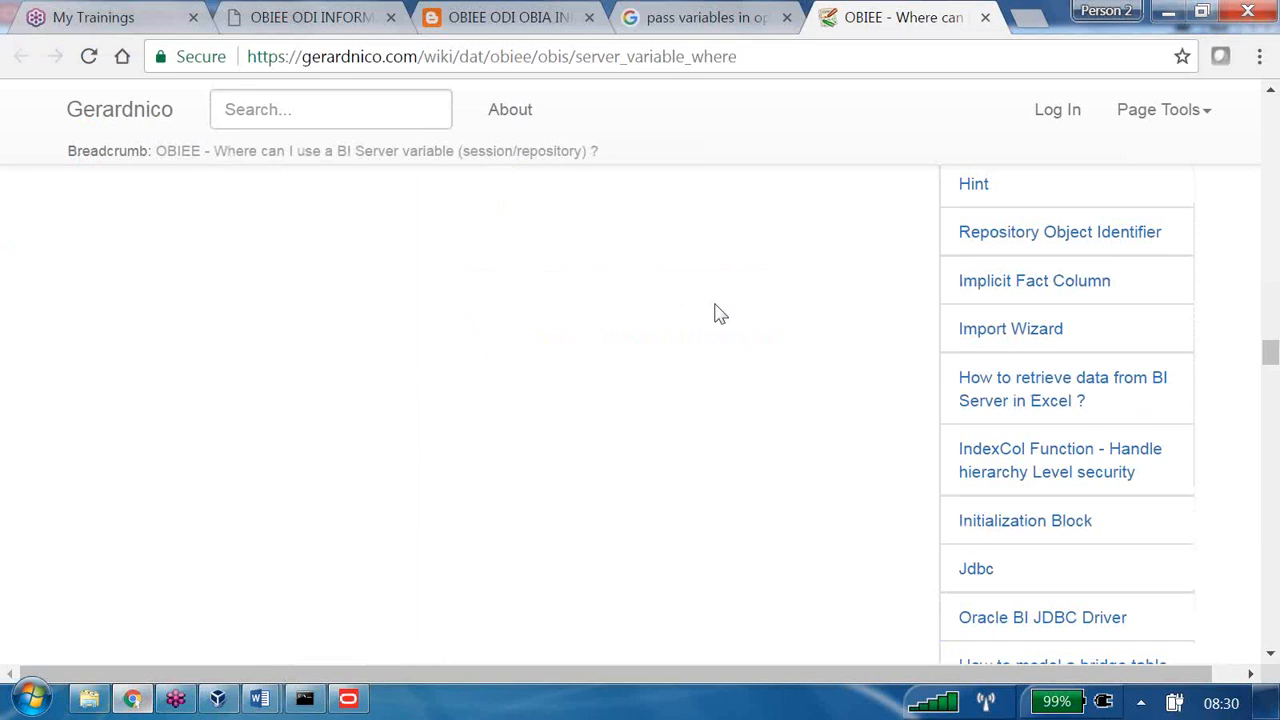
pyautogui.click(452, 62)
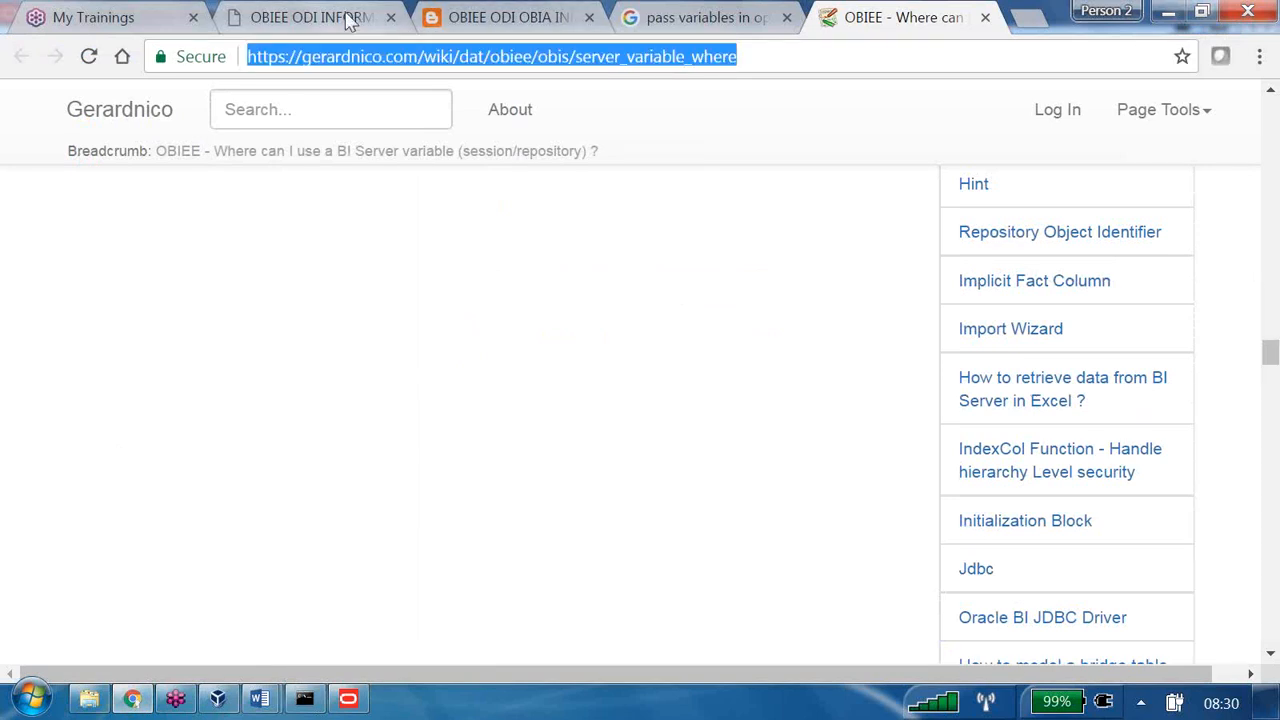
pyautogui.write('ana')
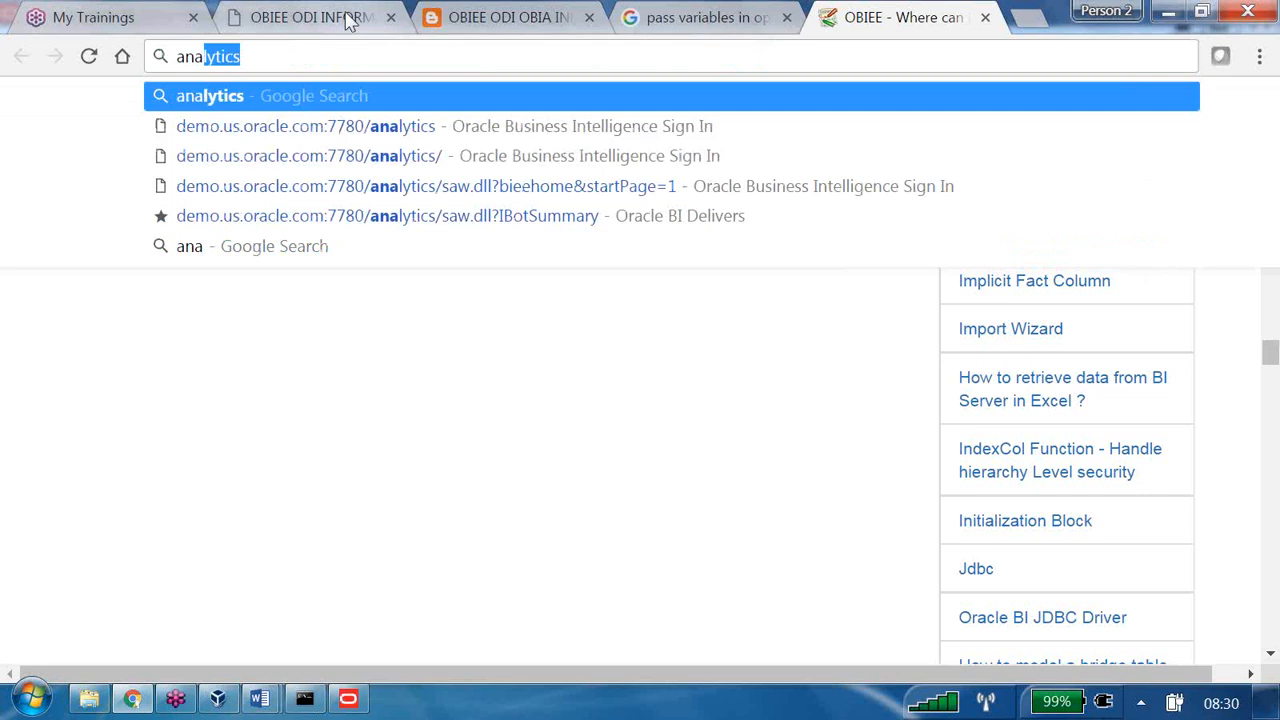
pyautogui.click(434, 128)
pyautogui.click(520, 469)
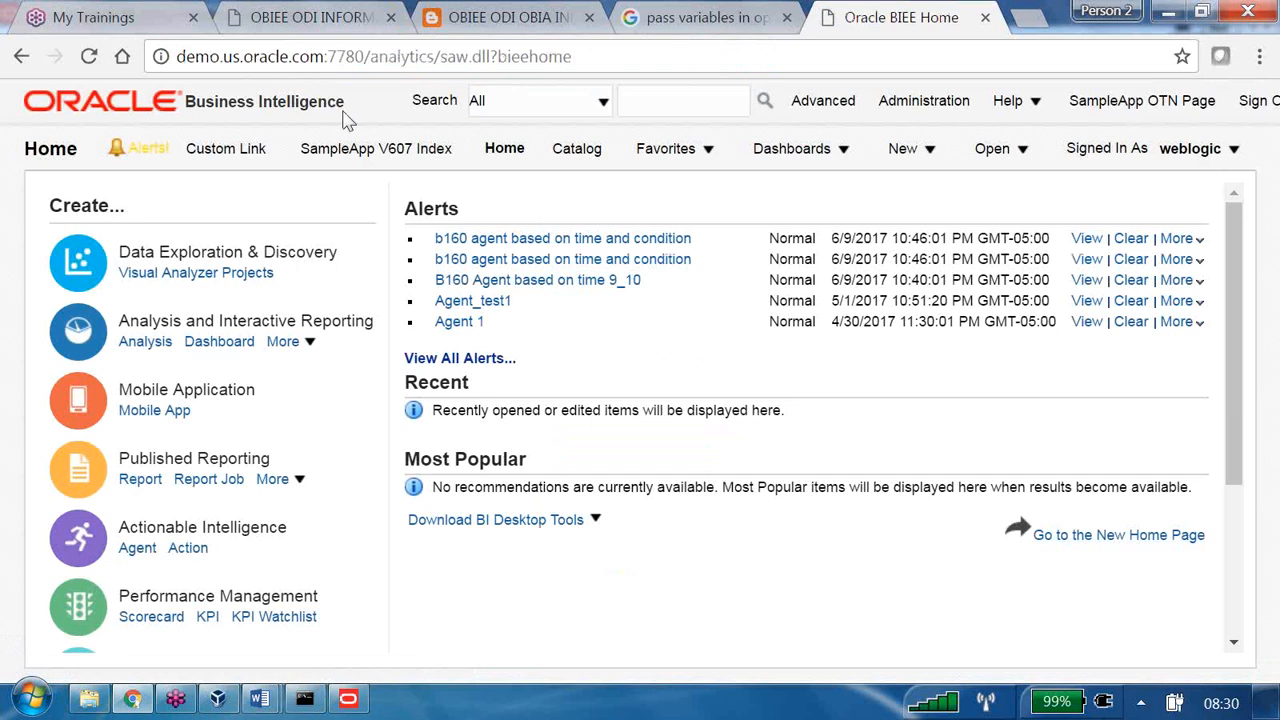
# Create a new analysis based on the Opaque view subject area.
pyautogui.click(896, 158)
pyautogui.click(897, 158)
pyautogui.click(924, 158)
pyautogui.click(952, 300)
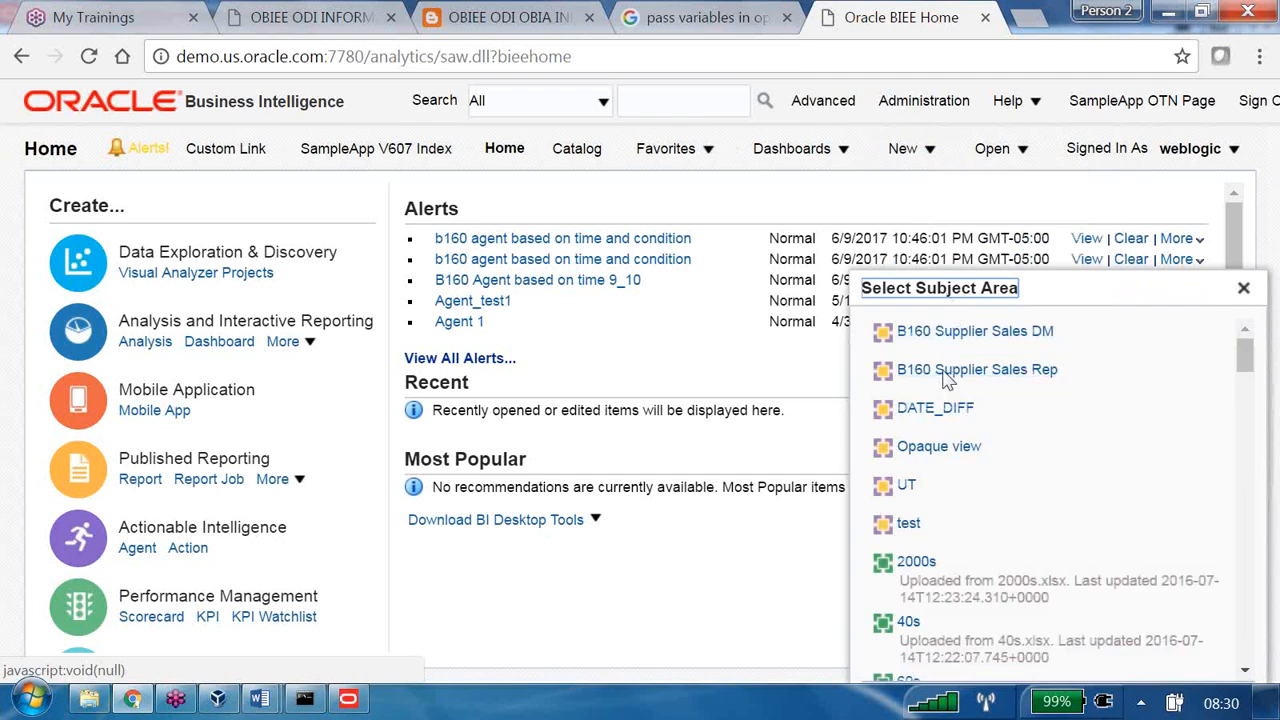
pyautogui.click(940, 449)
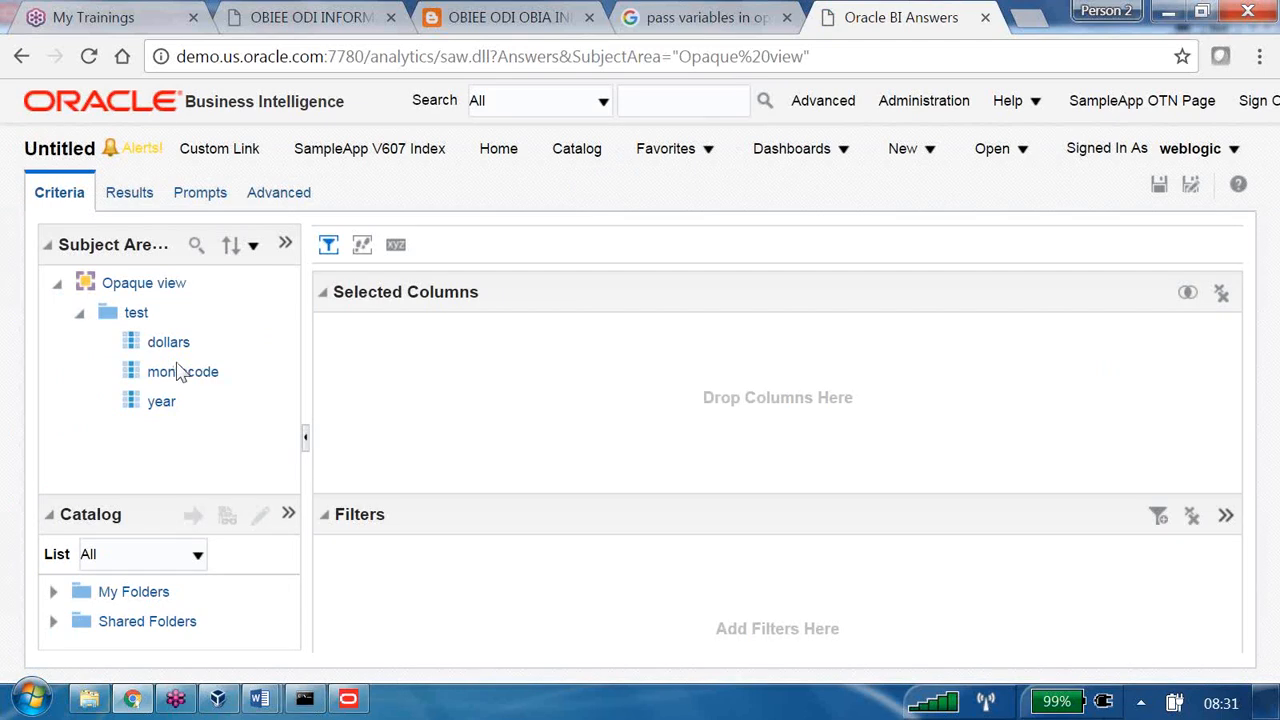
# Add the year, monthcode and dollars columns of the test table to the analysis.
pyautogui.doubleClick(163, 404)
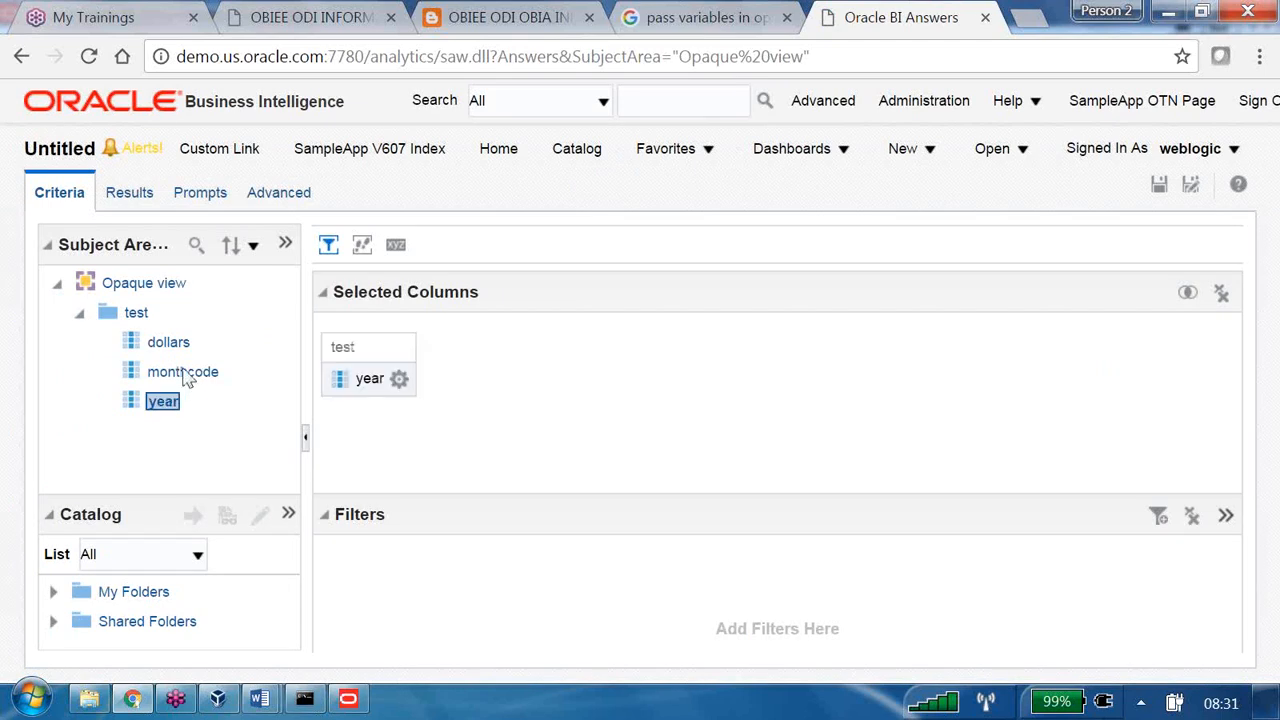
pyautogui.doubleClick(188, 374)
pyautogui.doubleClick(178, 346)
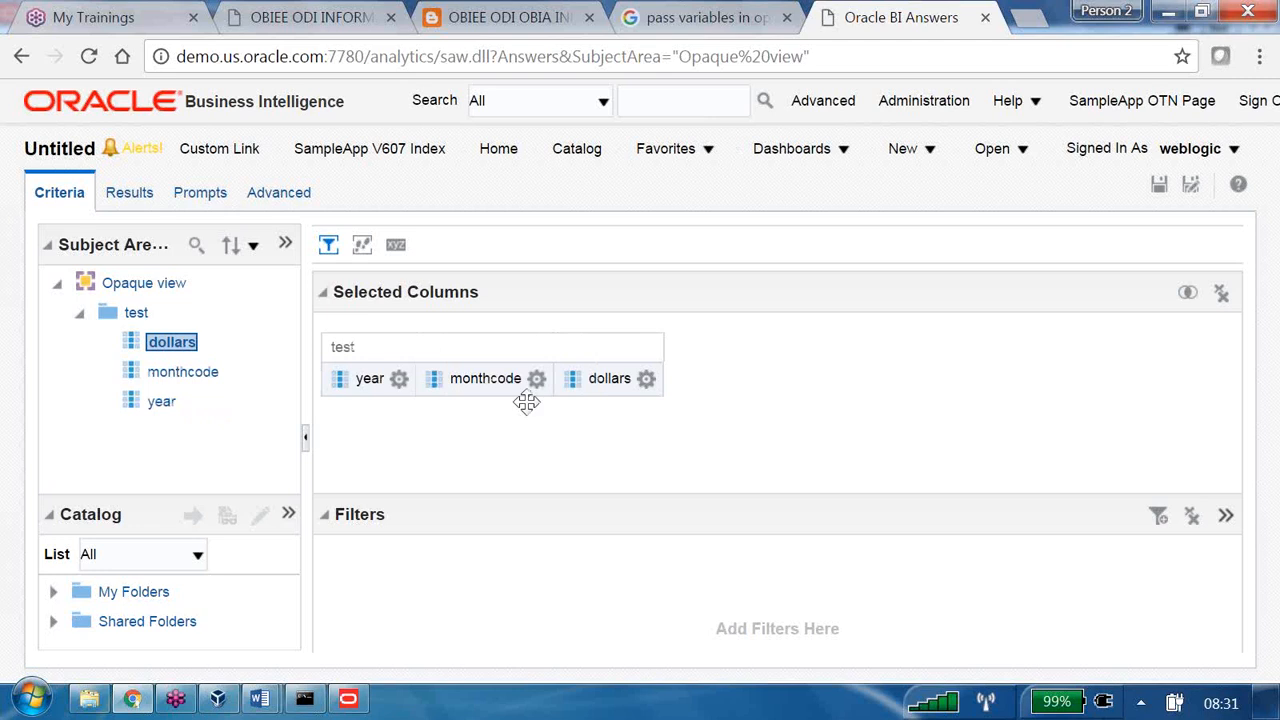
# Remove the dollars and monthcode columns from the analysis and display the results for year alone.
pyautogui.click(646, 380)
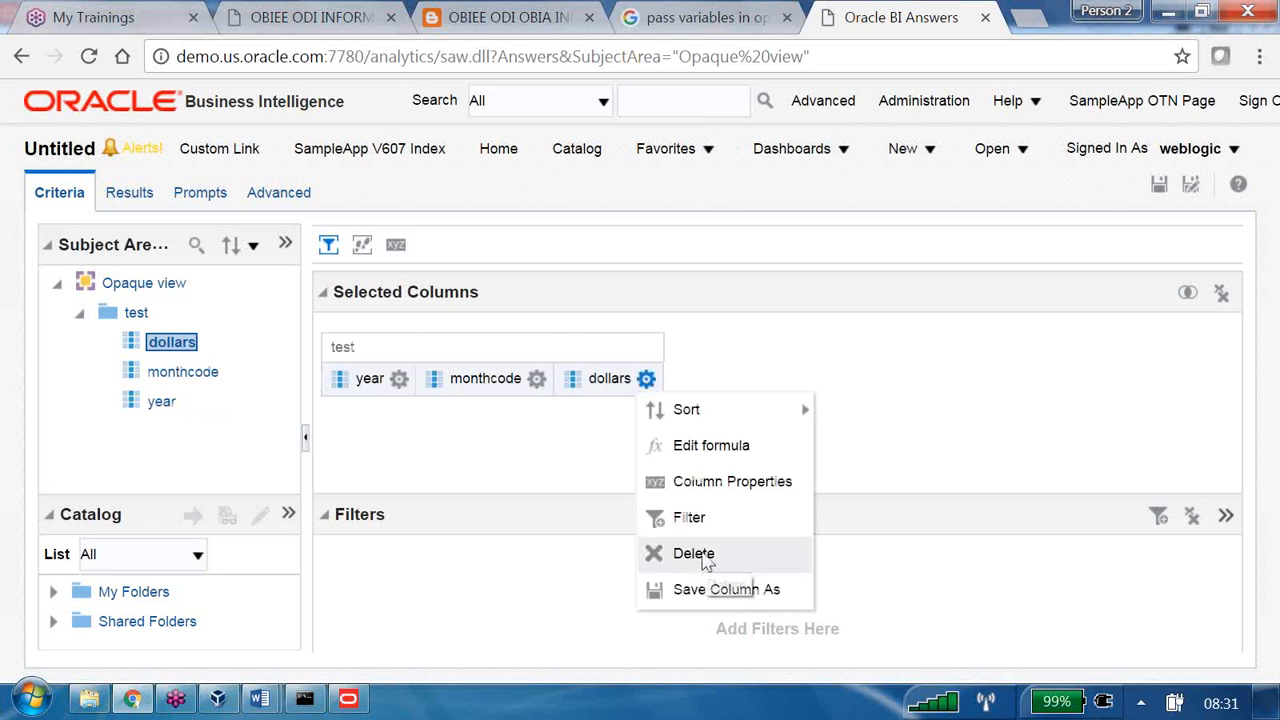
pyautogui.click(694, 555)
pyautogui.click(536, 379)
pyautogui.click(600, 556)
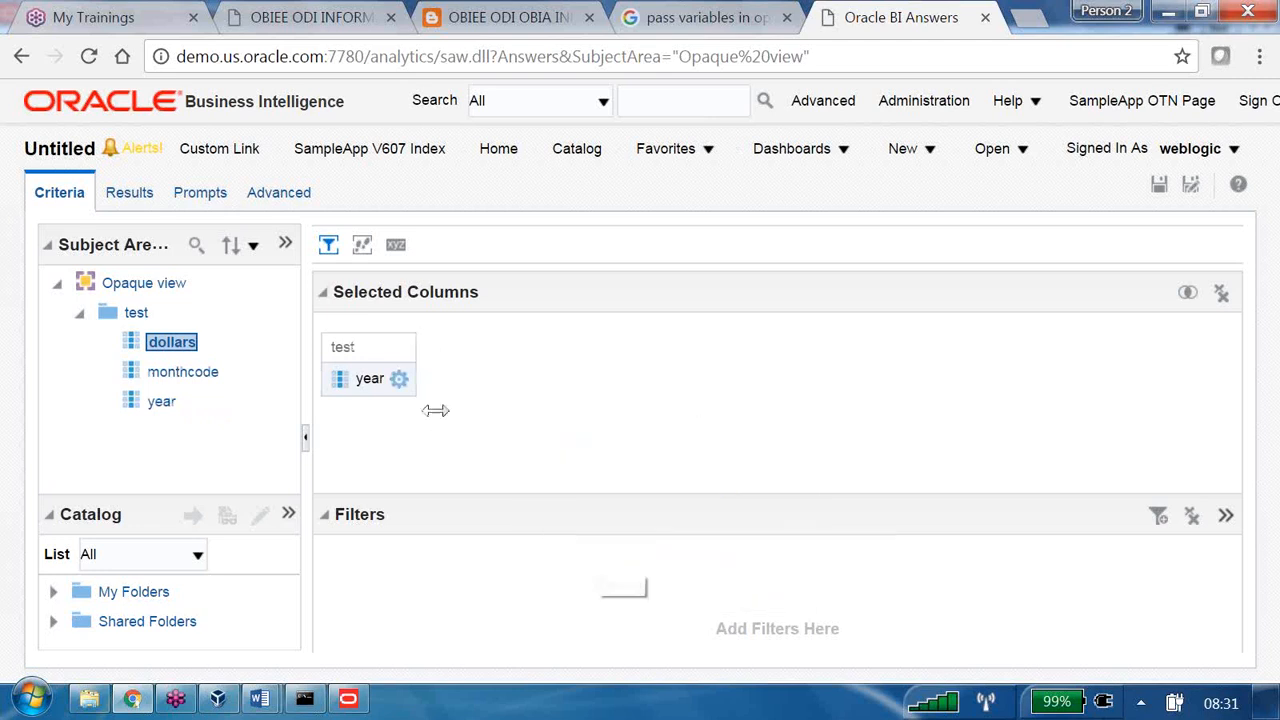
pyautogui.click(140, 195)
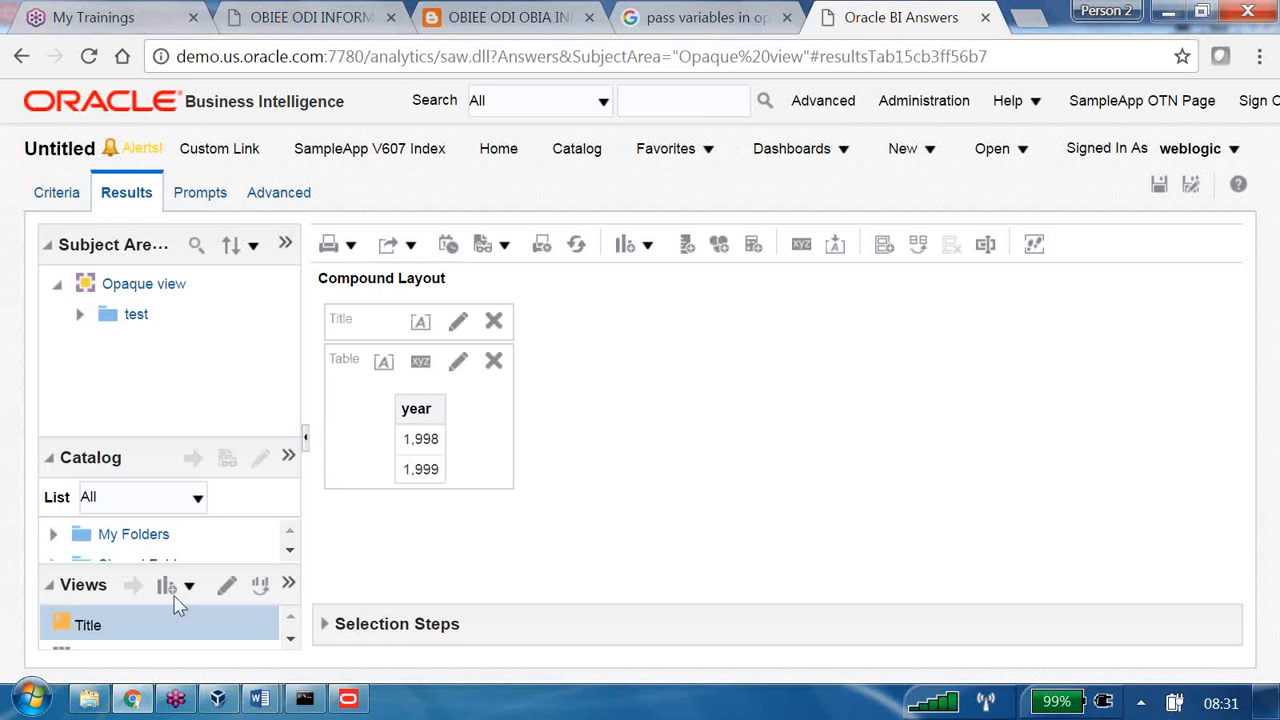
# Copy the SELECT statement of the test physical table from the Administration Tool into a new Notepad document.
pyautogui.click(348, 698)
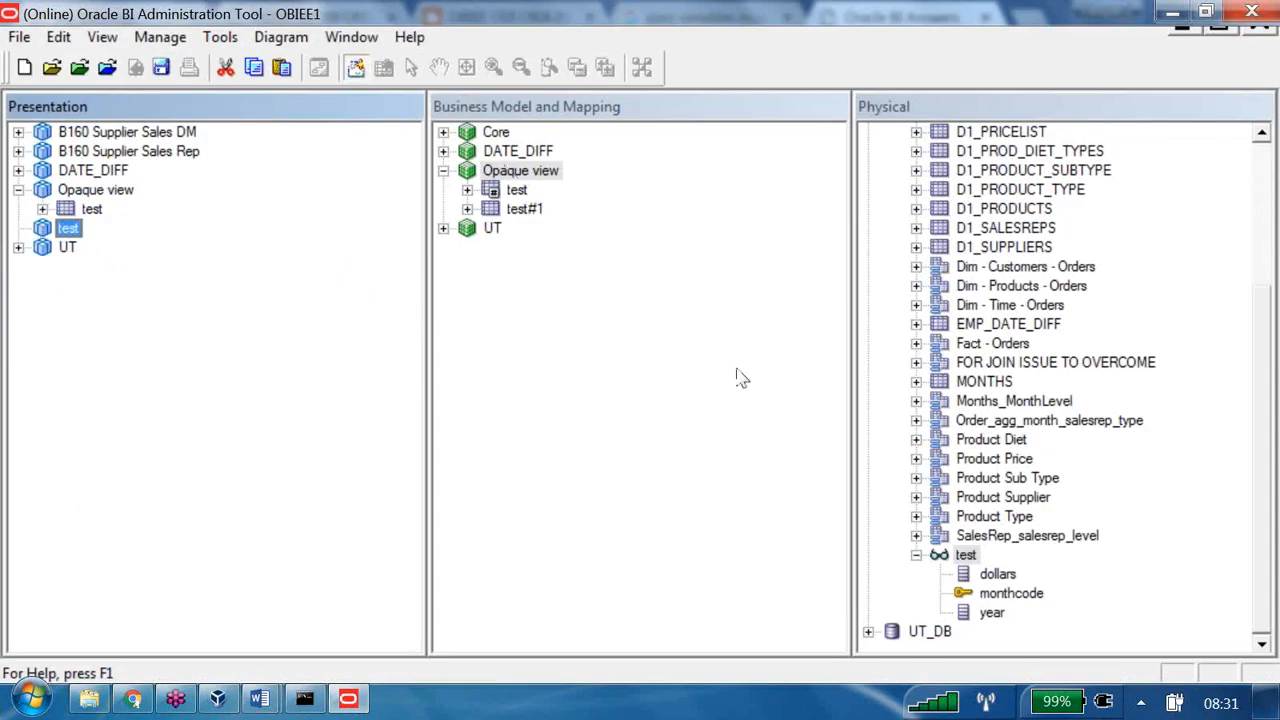
pyautogui.doubleClick(966, 555)
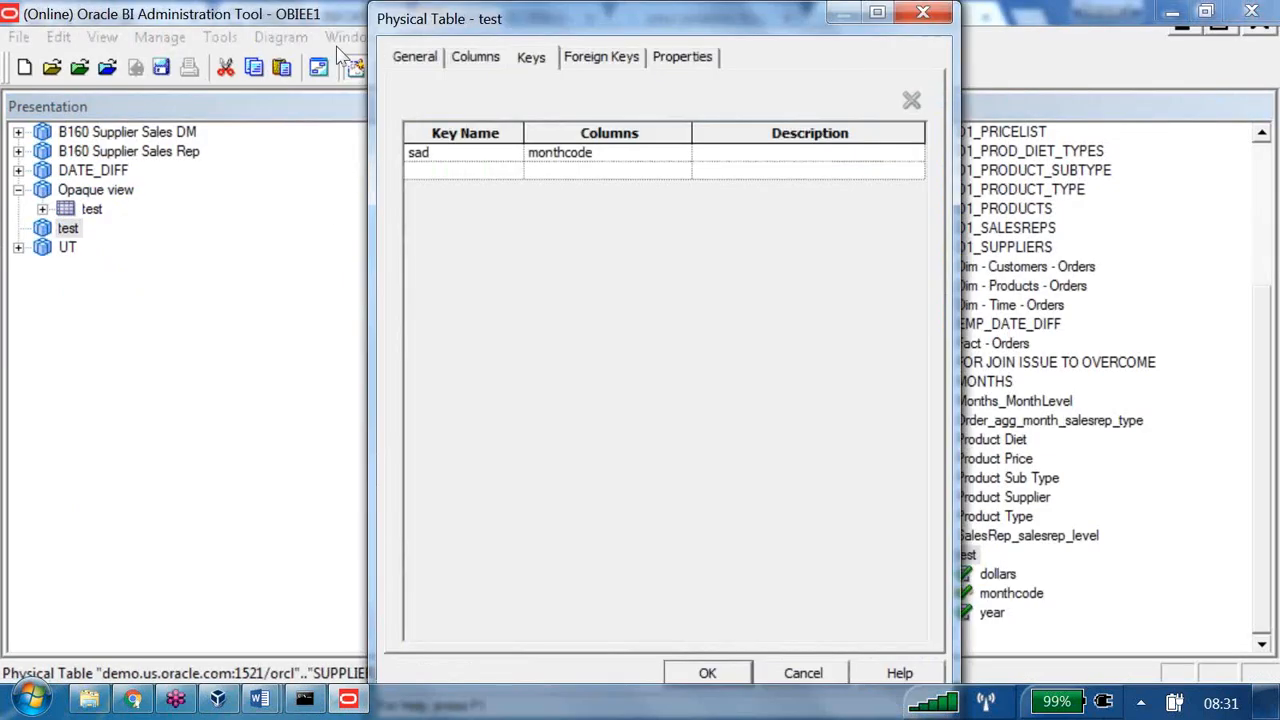
pyautogui.click(420, 57)
pyautogui.moveTo(400, 192); pyautogui.dragTo(226, 140)
pyautogui.hotkey('ctrl', 'c')
pyautogui.click(55, 699)
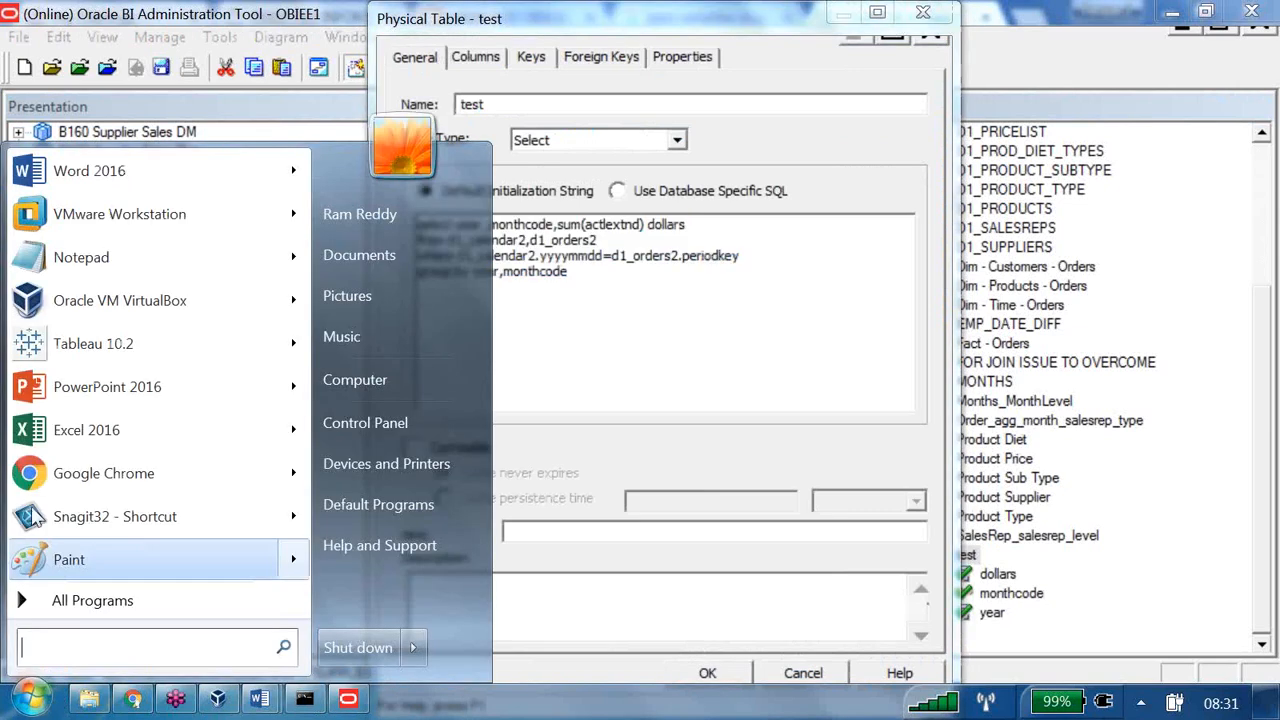
pyautogui.click(105, 180)
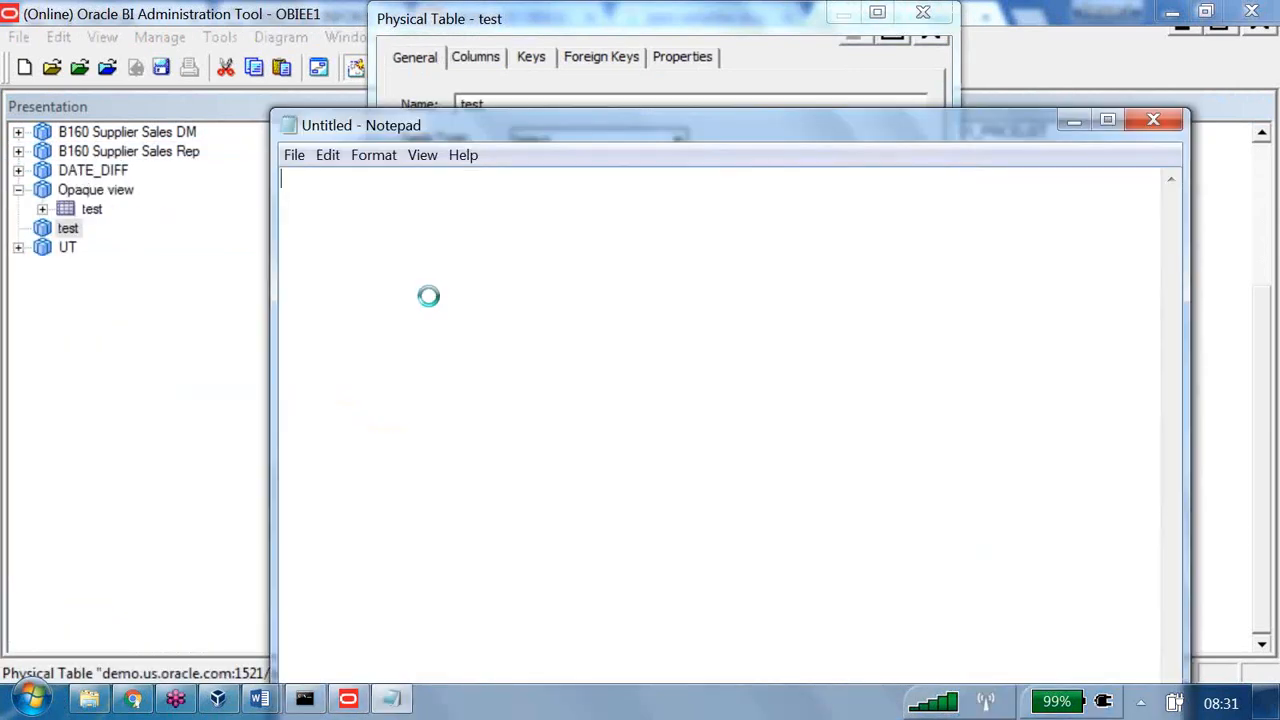
pyautogui.hotkey('ctrl', 'v')
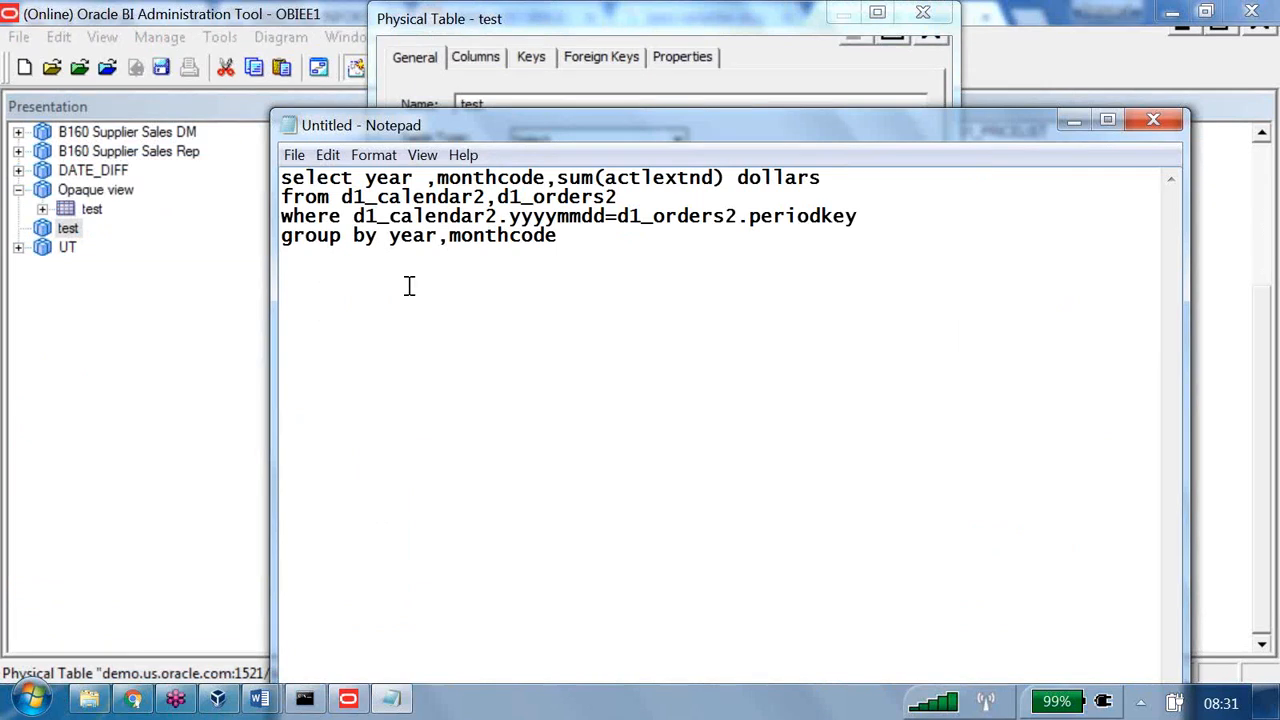
# Wrap the pasted query in parentheses as a subquery of an outer "Select year from" statement.
pyautogui.click(288, 182)
pyautogui.write('Select year (')
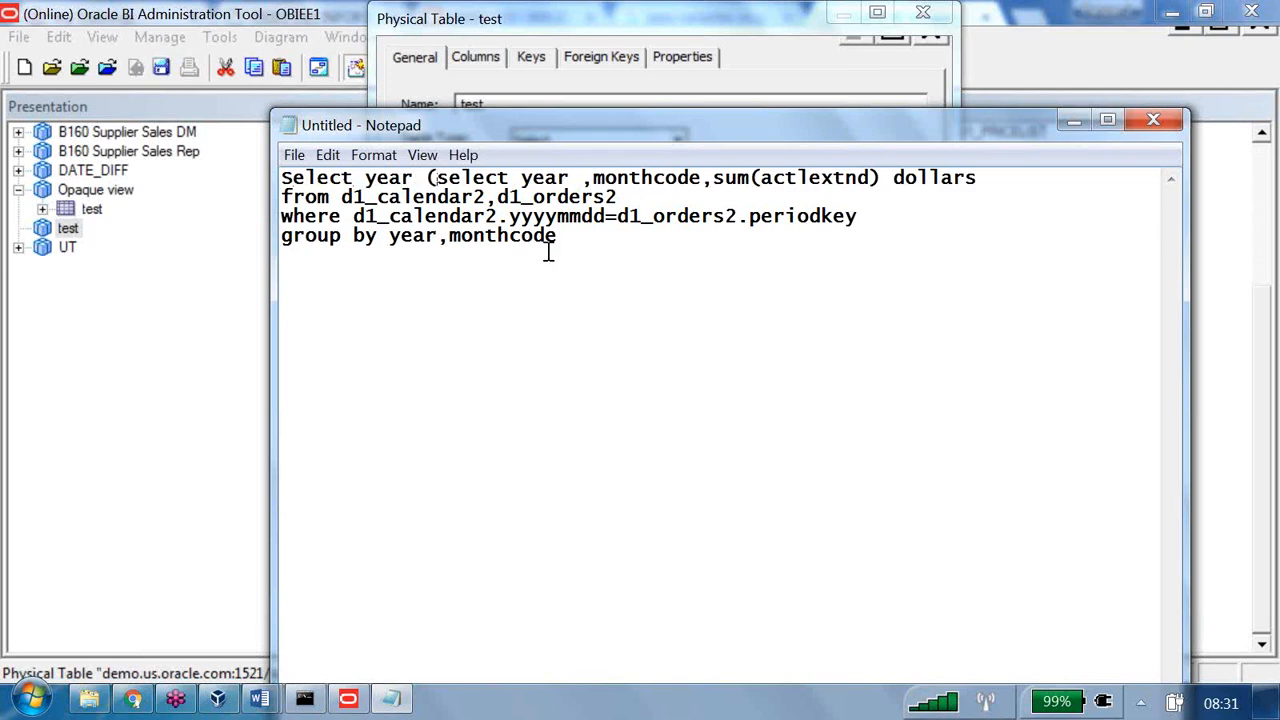
pyautogui.click(563, 243)
pyautogui.write(')')
pyautogui.click(414, 178)
pyautogui.write('from')
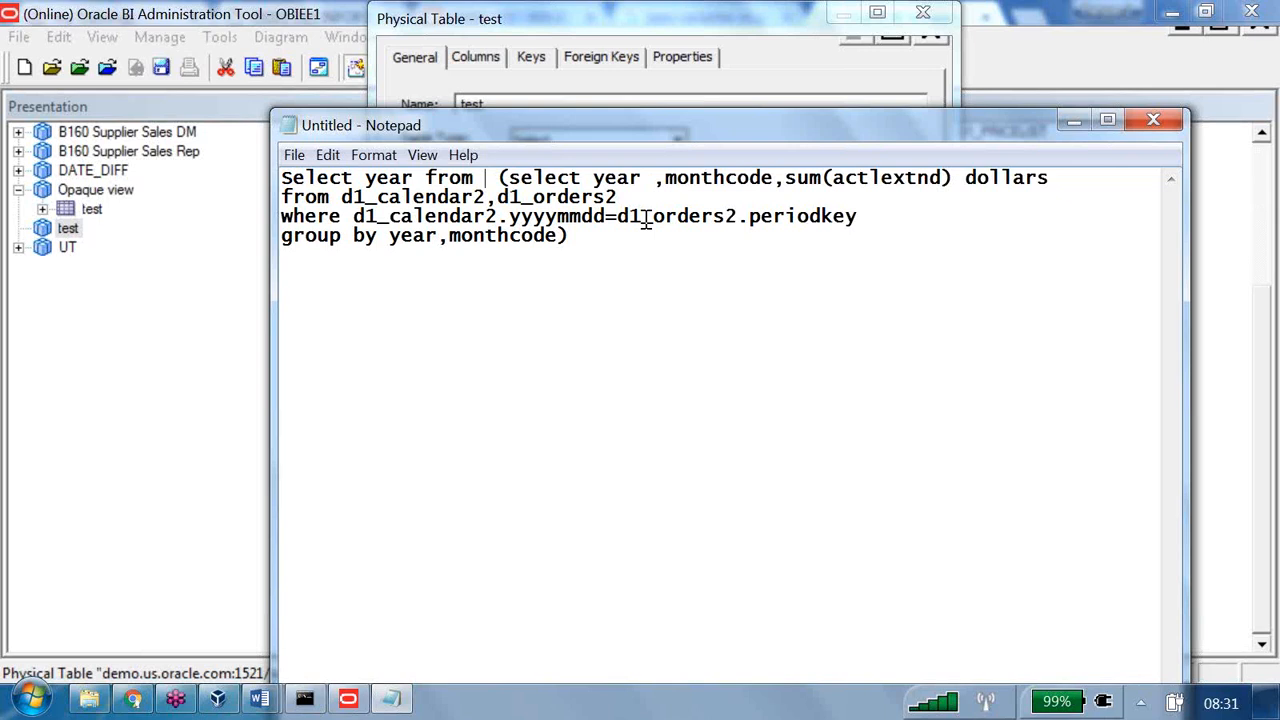
pyautogui.moveTo(665, 178); pyautogui.dragTo(733, 196)
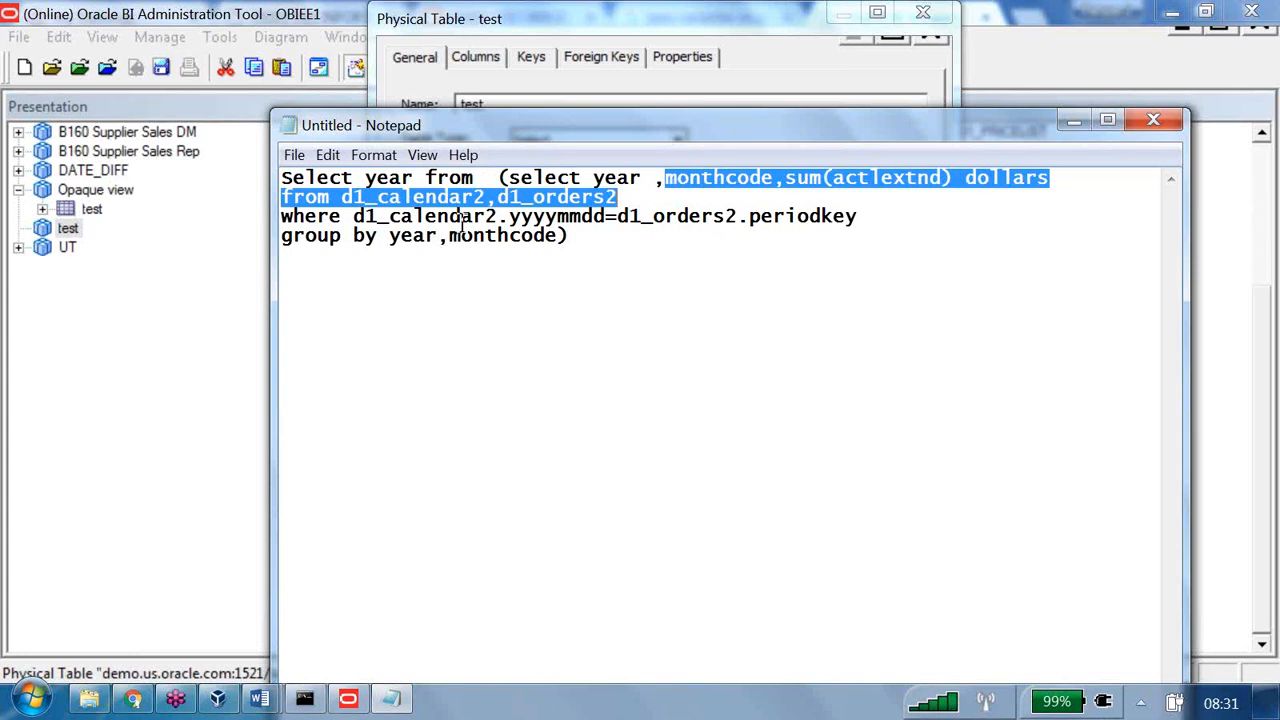
pyautogui.moveTo(533, 216); pyautogui.dragTo(704, 226)
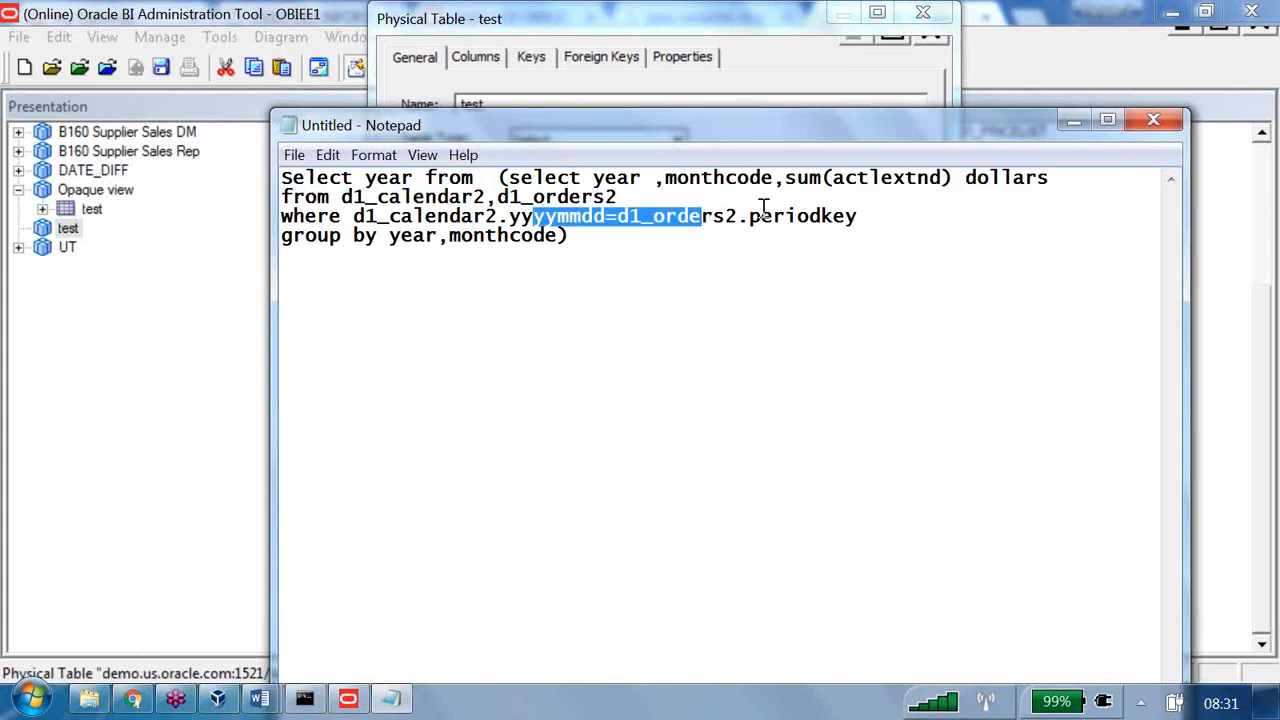
pyautogui.moveTo(797, 177); pyautogui.dragTo(893, 178)
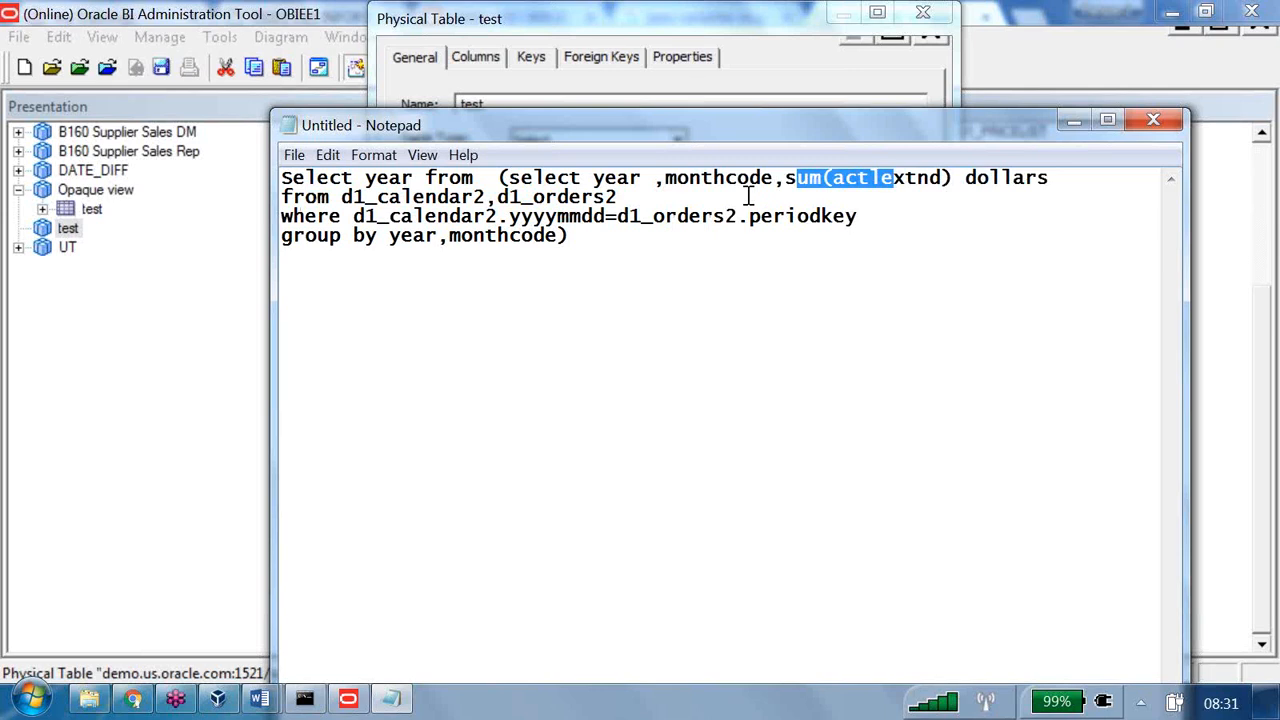
pyautogui.moveTo(593, 178); pyautogui.dragTo(647, 180)
pyautogui.moveTo(366, 178); pyautogui.dragTo(414, 178)
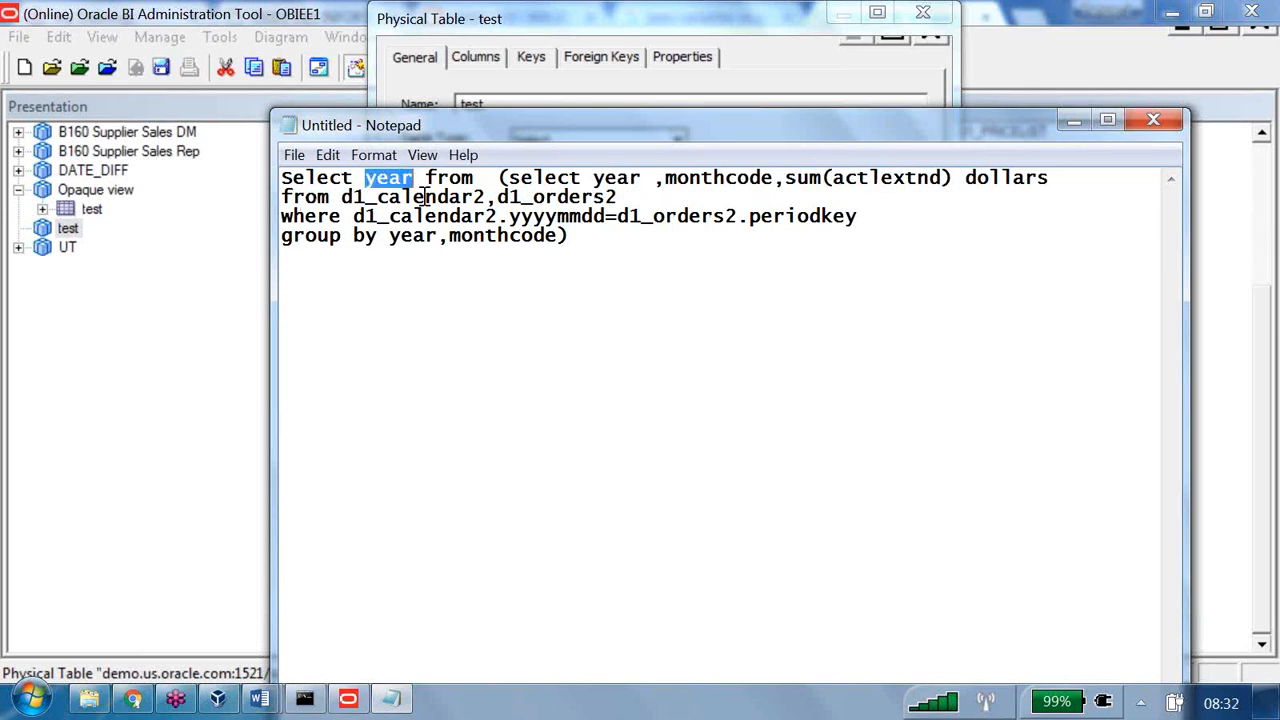
# Write a second query below the first one: "select year from d1-calendar2".
pyautogui.click(628, 243)
pyautogui.press('Return')
pyautogui.press('Return')
pyautogui.write('seklect')
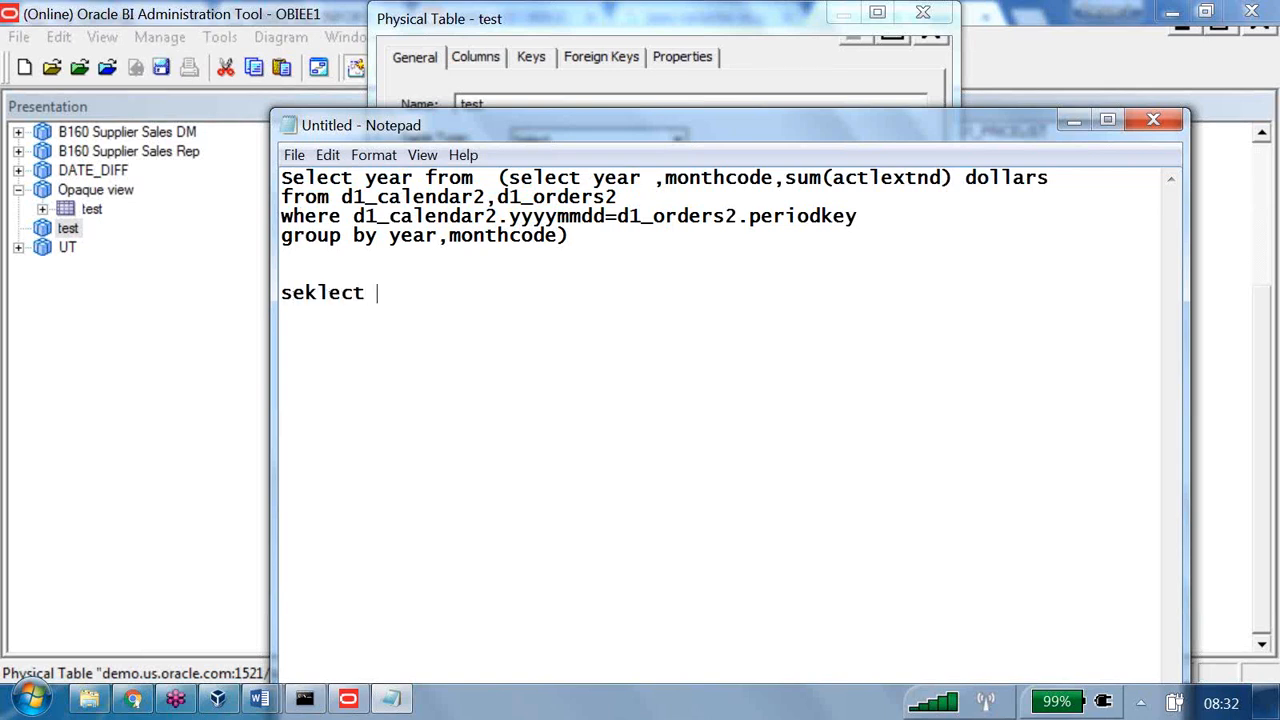
pyautogui.press('BackSpace')
pyautogui.press('BackSpace')
pyautogui.press('BackSpace')
pyautogui.press('BackSpace')
pyautogui.press('BackSpace')
pyautogui.press('BackSpace')
pyautogui.write('lect year')
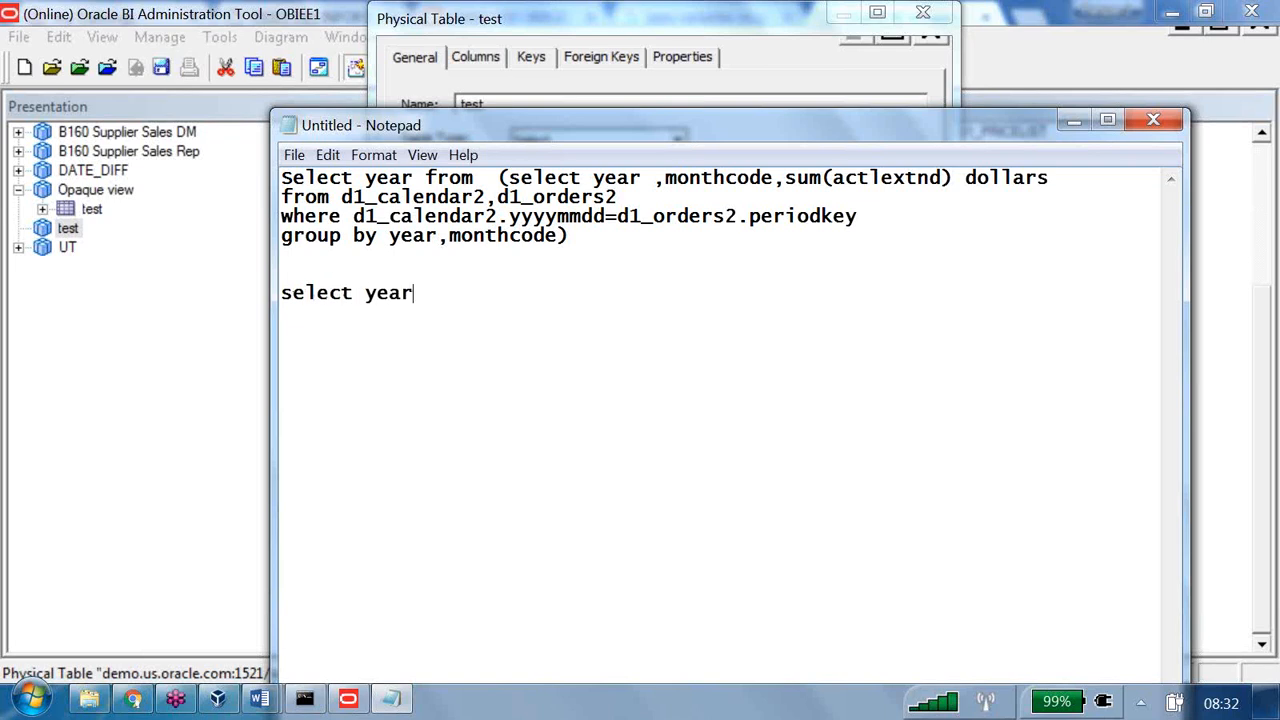
pyautogui.write(' from d1-cal')
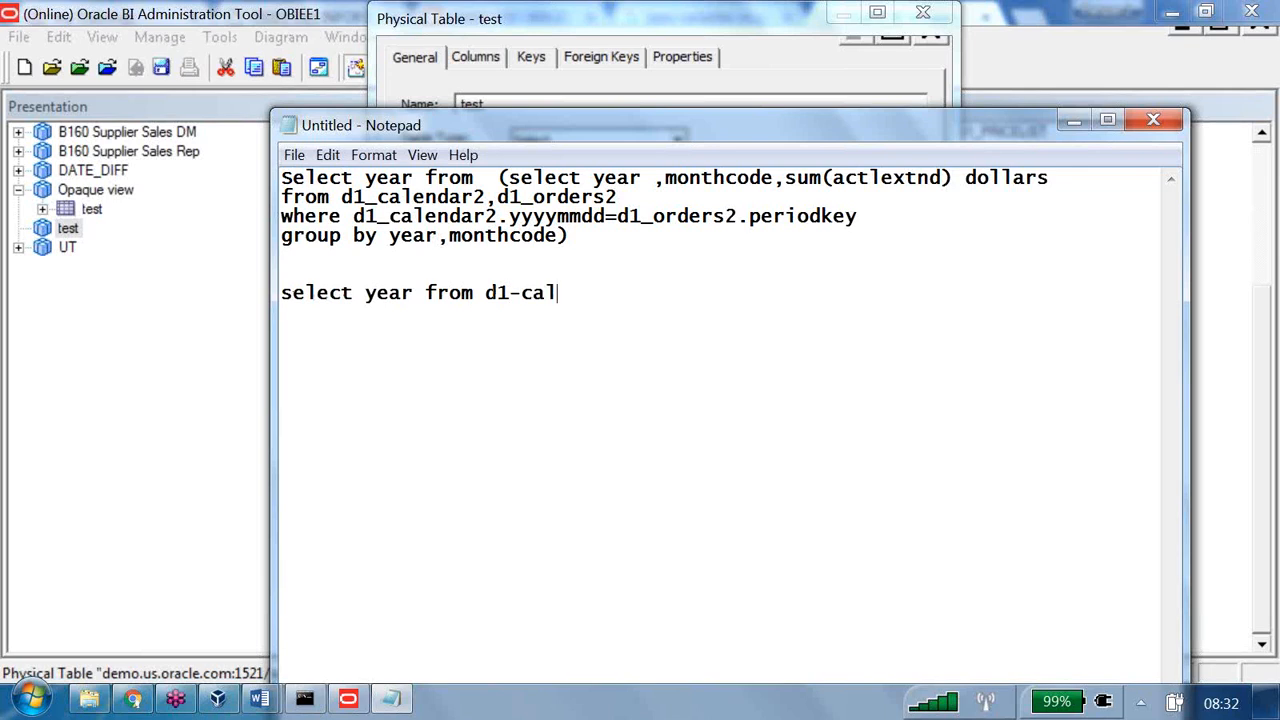
pyautogui.write('endar2')
pyautogui.moveTo(631, 294); pyautogui.dragTo(175, 205)
pyautogui.click(297, 310)
pyautogui.moveTo(297, 310); pyautogui.dragTo(288, 298)
pyautogui.moveTo(590, 244); pyautogui.dragTo(272, 177)
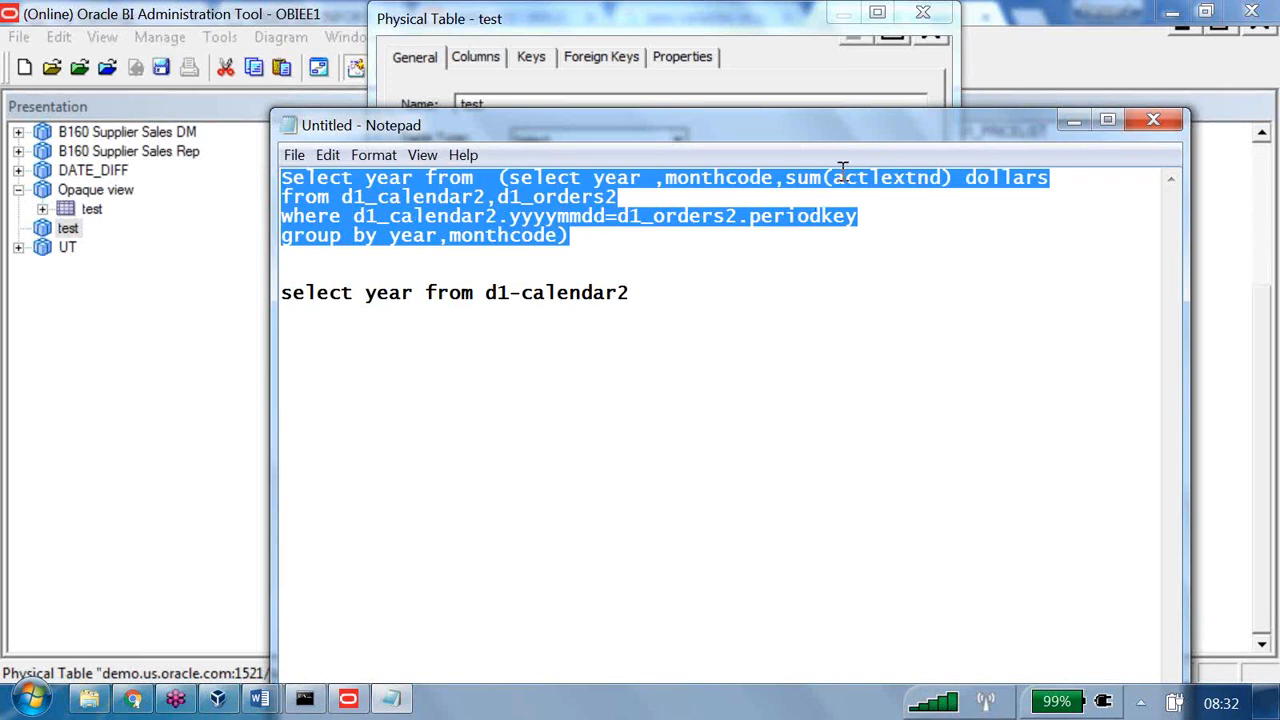
pyautogui.doubleClick(709, 179)
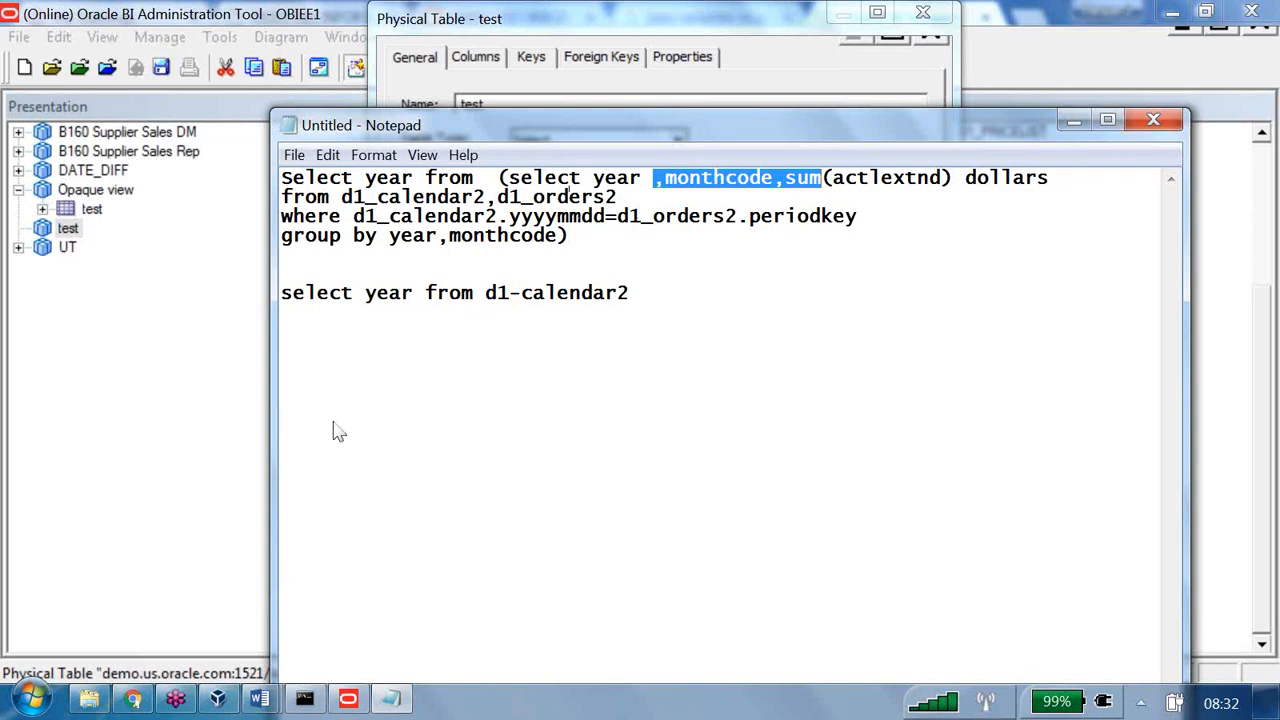
# Return to Chrome, leave the unsaved analysis and open Manage Sessions in Administration to view the Cursor Cache entries.
pyautogui.click(132, 700)
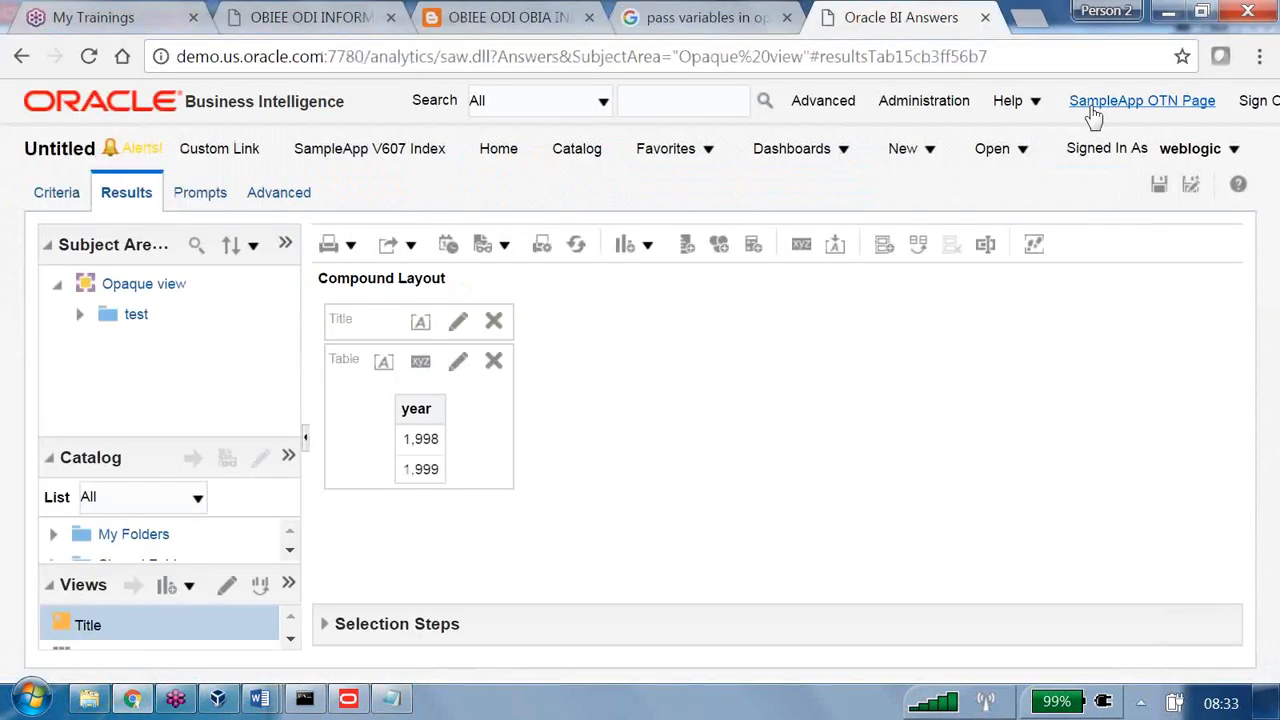
pyautogui.click(927, 103)
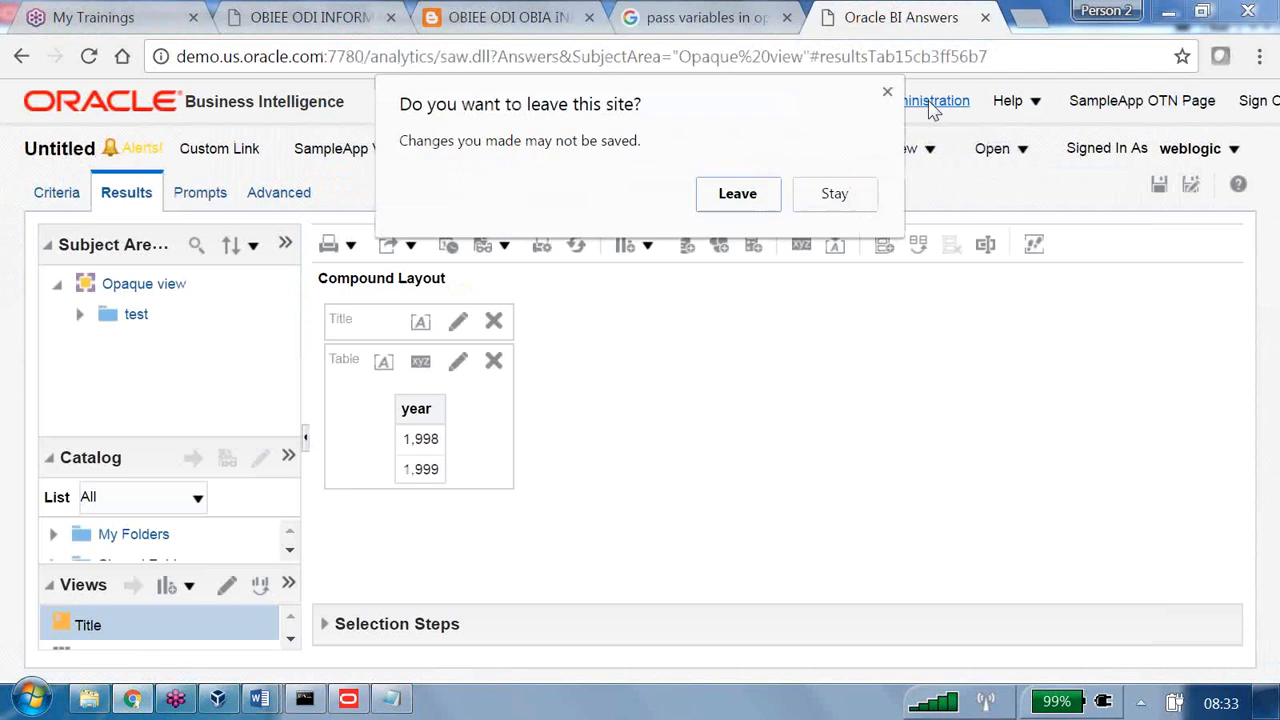
pyautogui.click(745, 200)
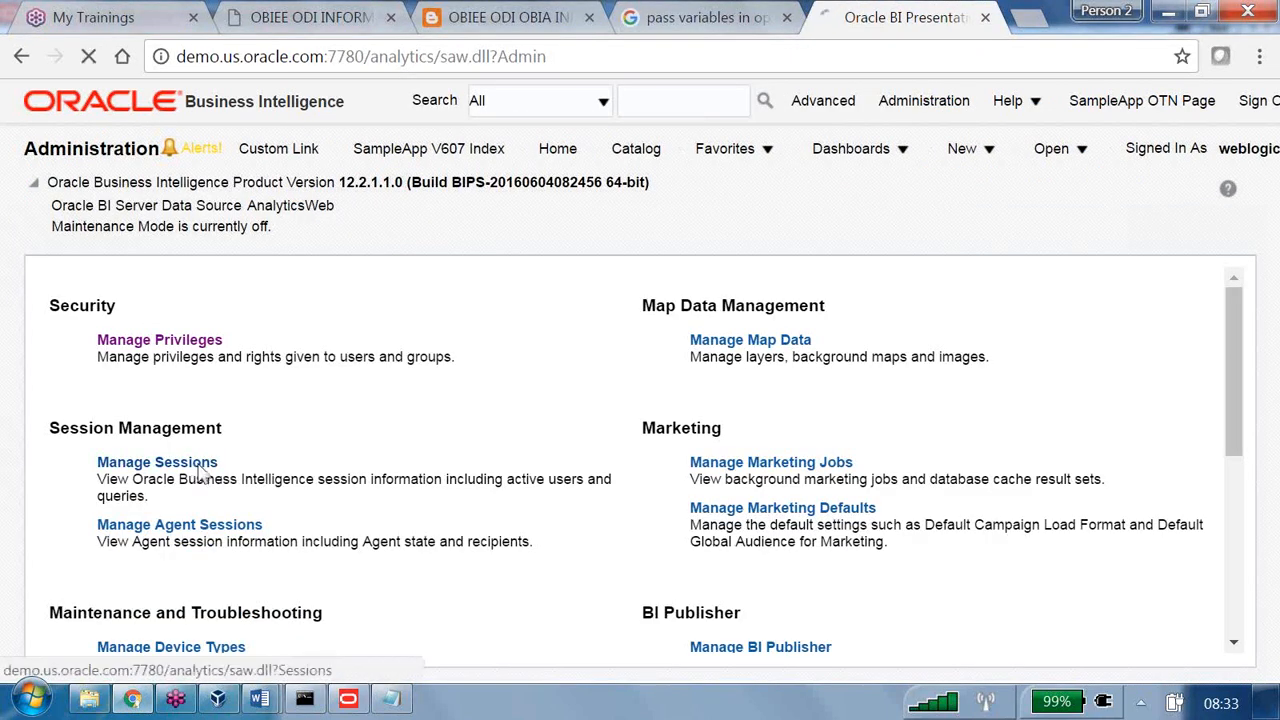
pyautogui.click(198, 462)
pyautogui.scroll(-3, 540, 410)
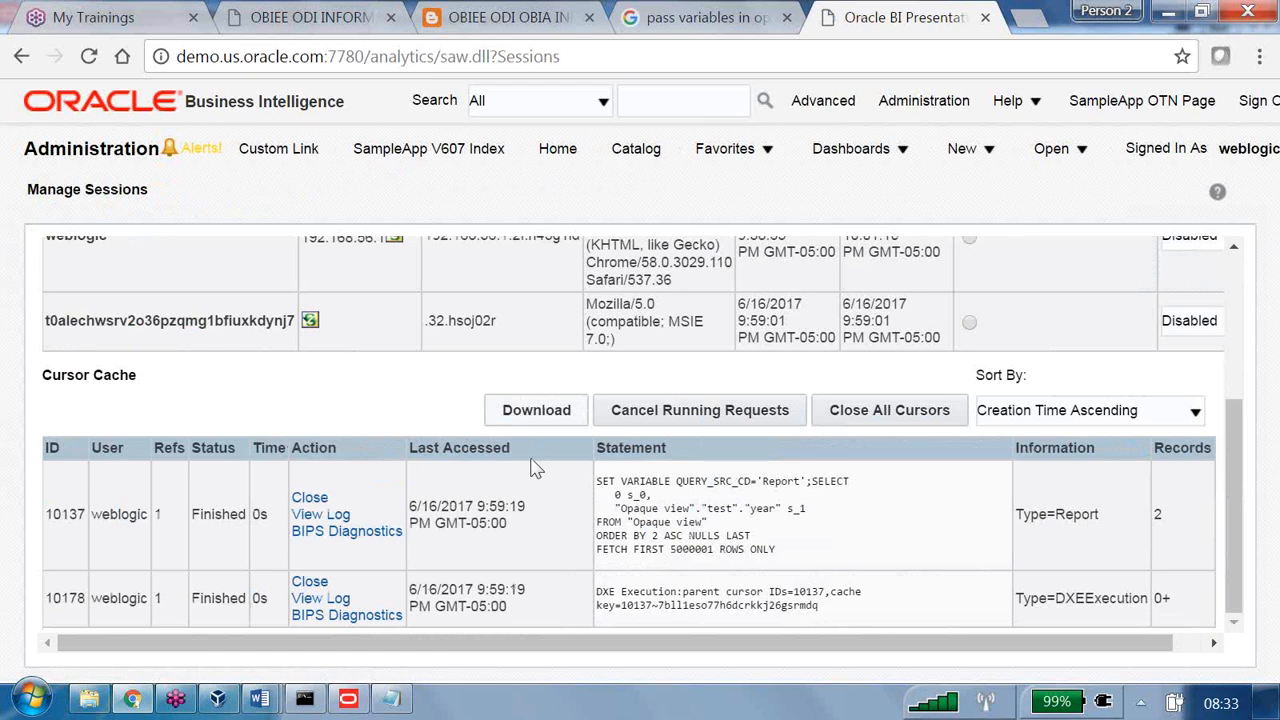
# Open the log of the Report cursor, examine the generated SQL with its nested subquery, and return to the Opaque View notes in Word.
pyautogui.moveTo(1058, 512); pyautogui.dragTo(1106, 512)
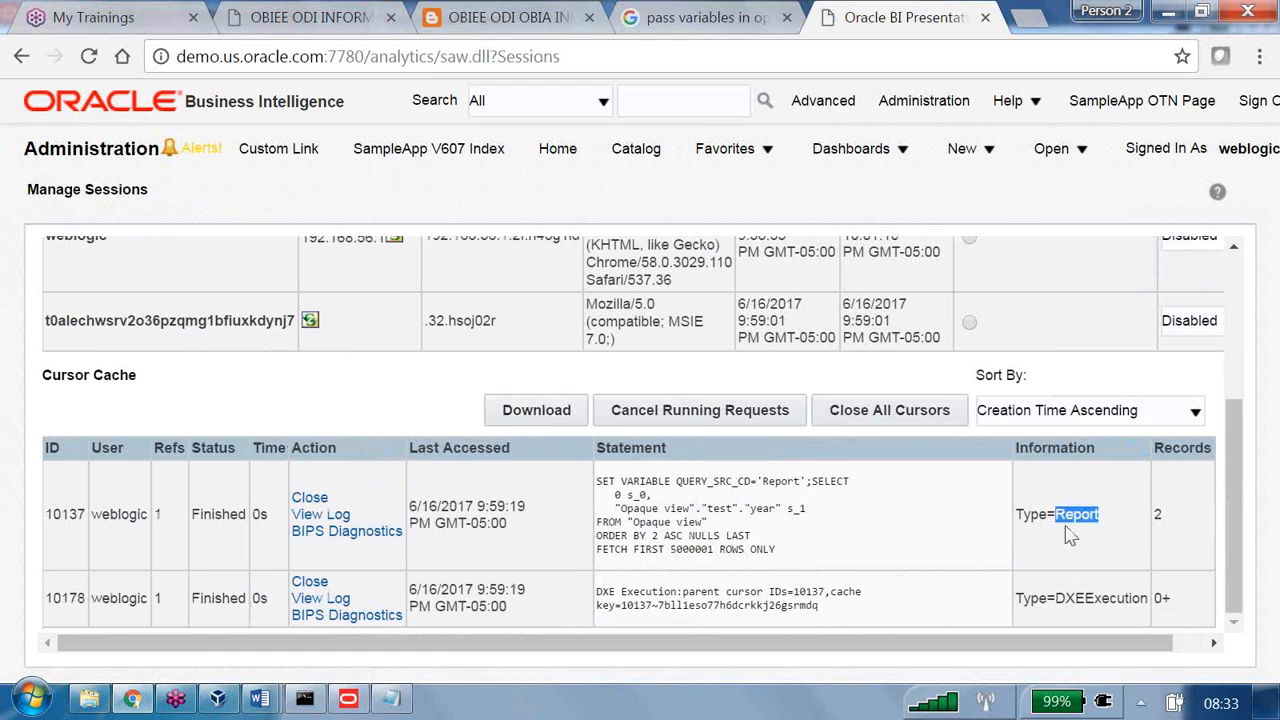
pyautogui.click(345, 515)
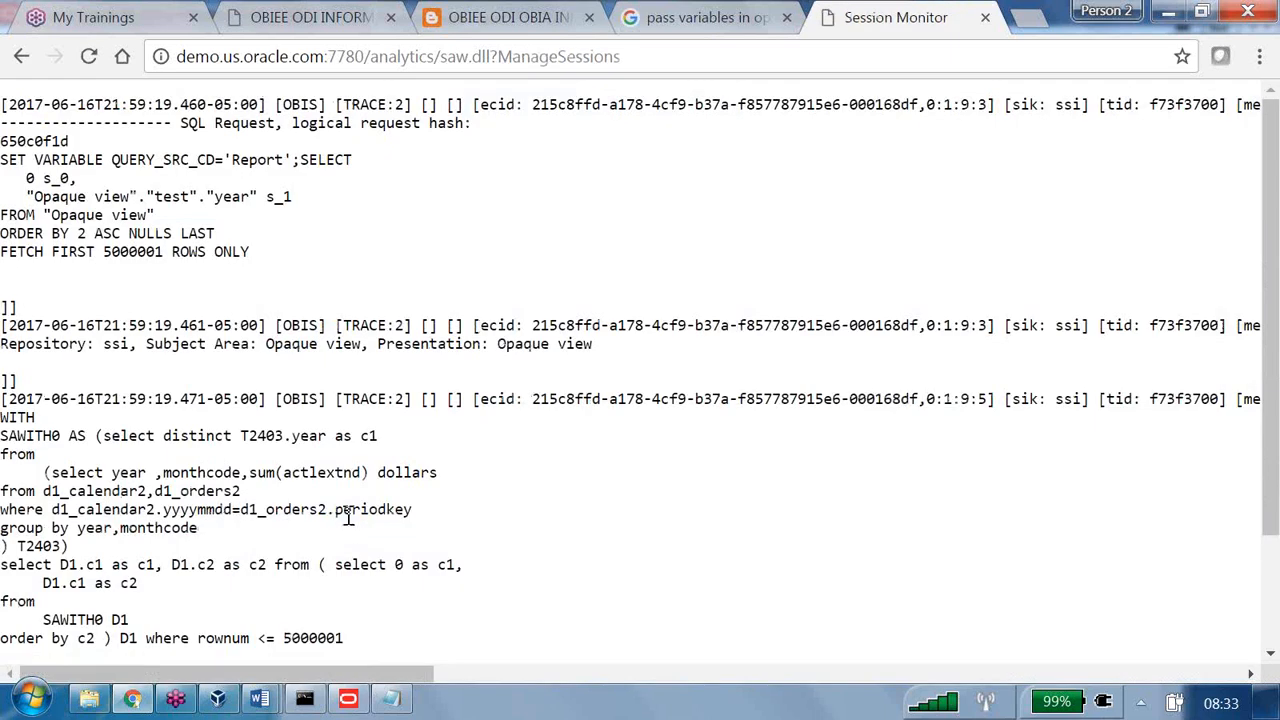
pyautogui.scroll(-1, 252, 443)
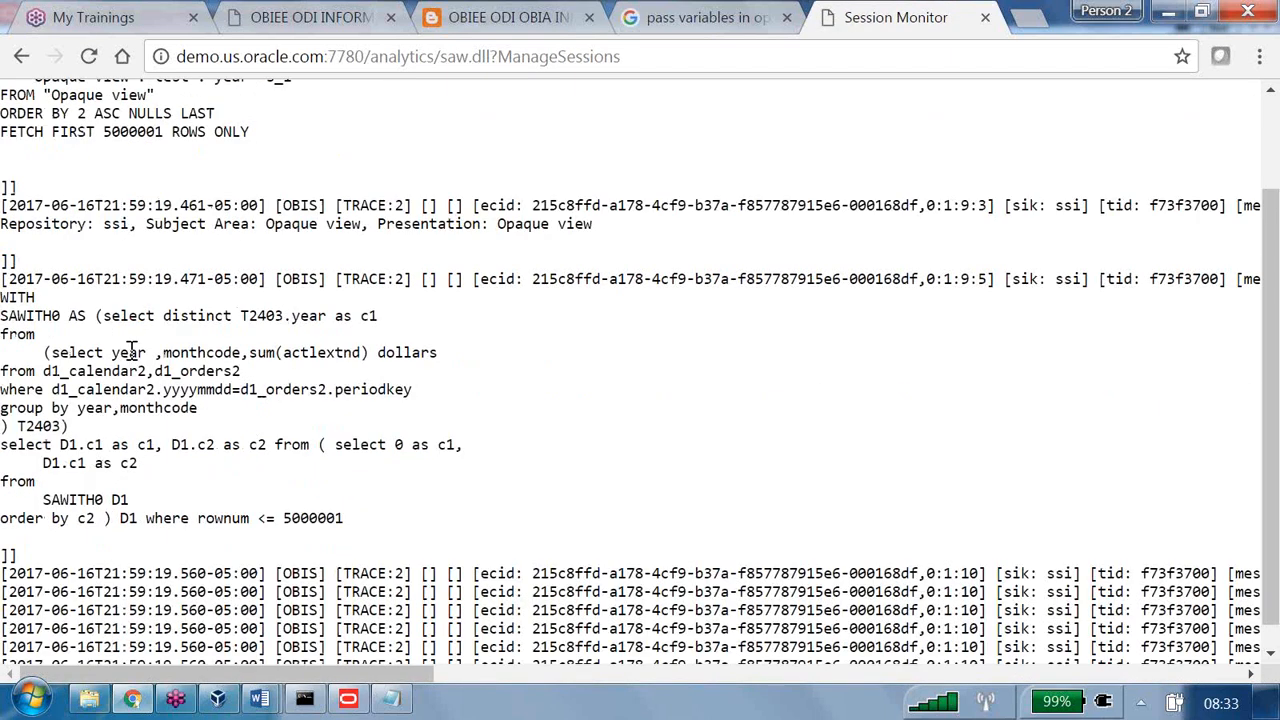
pyautogui.moveTo(103, 316); pyautogui.dragTo(130, 430)
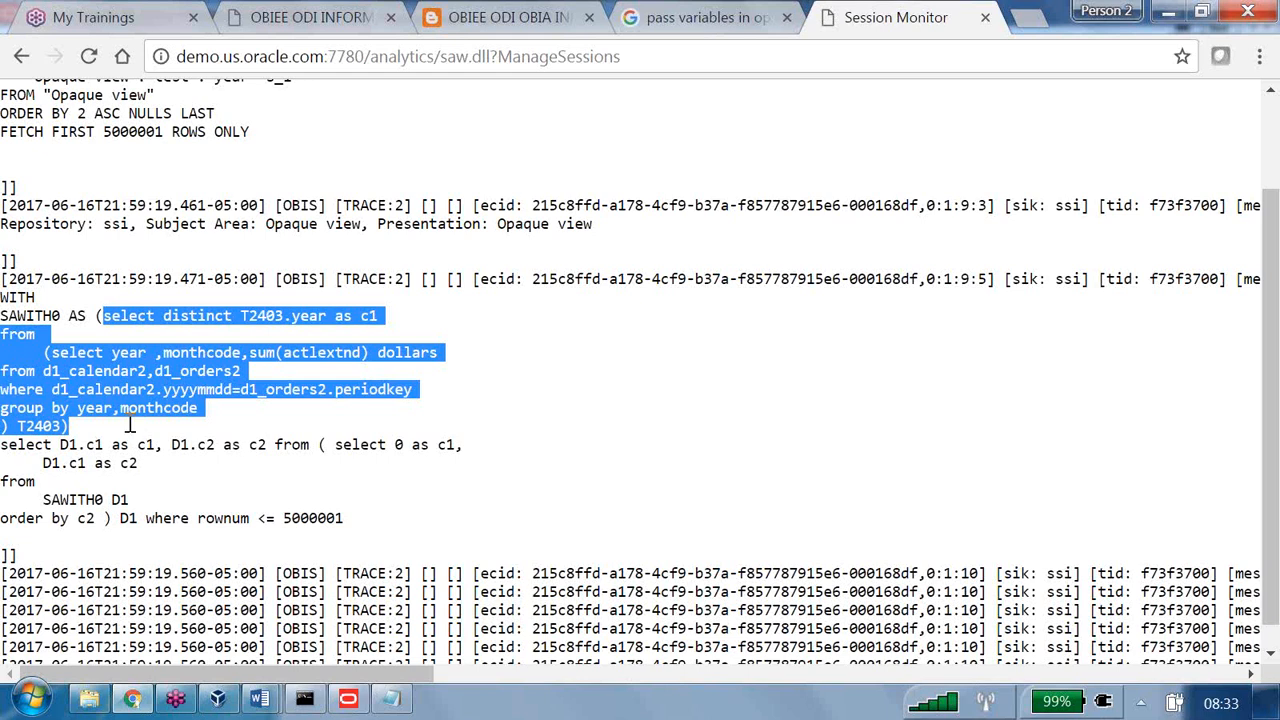
pyautogui.click(259, 699)
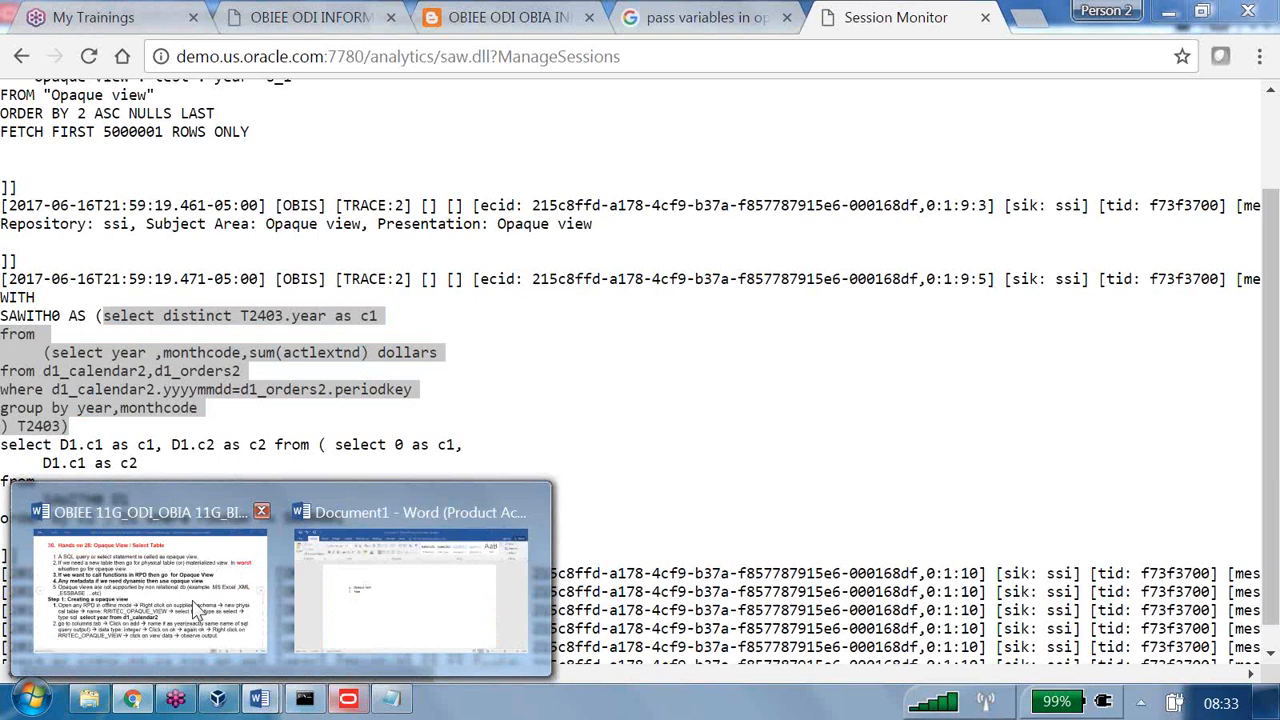
pyautogui.click(195, 600)
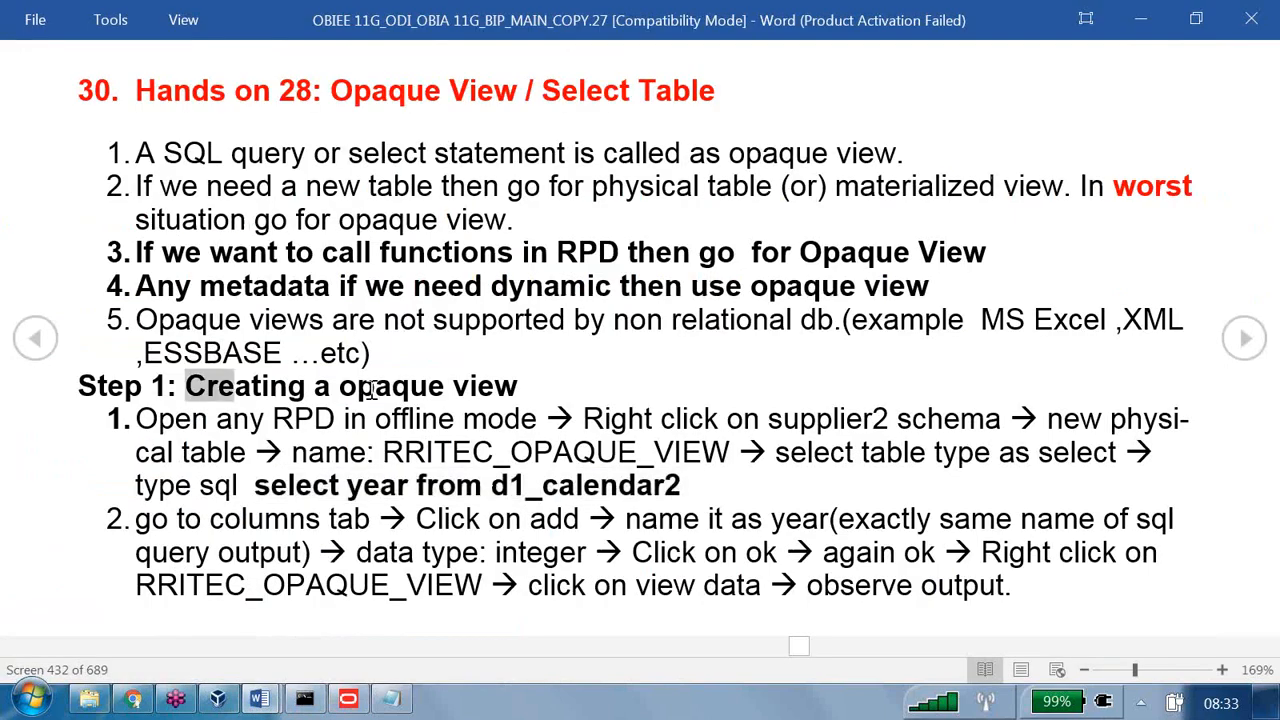
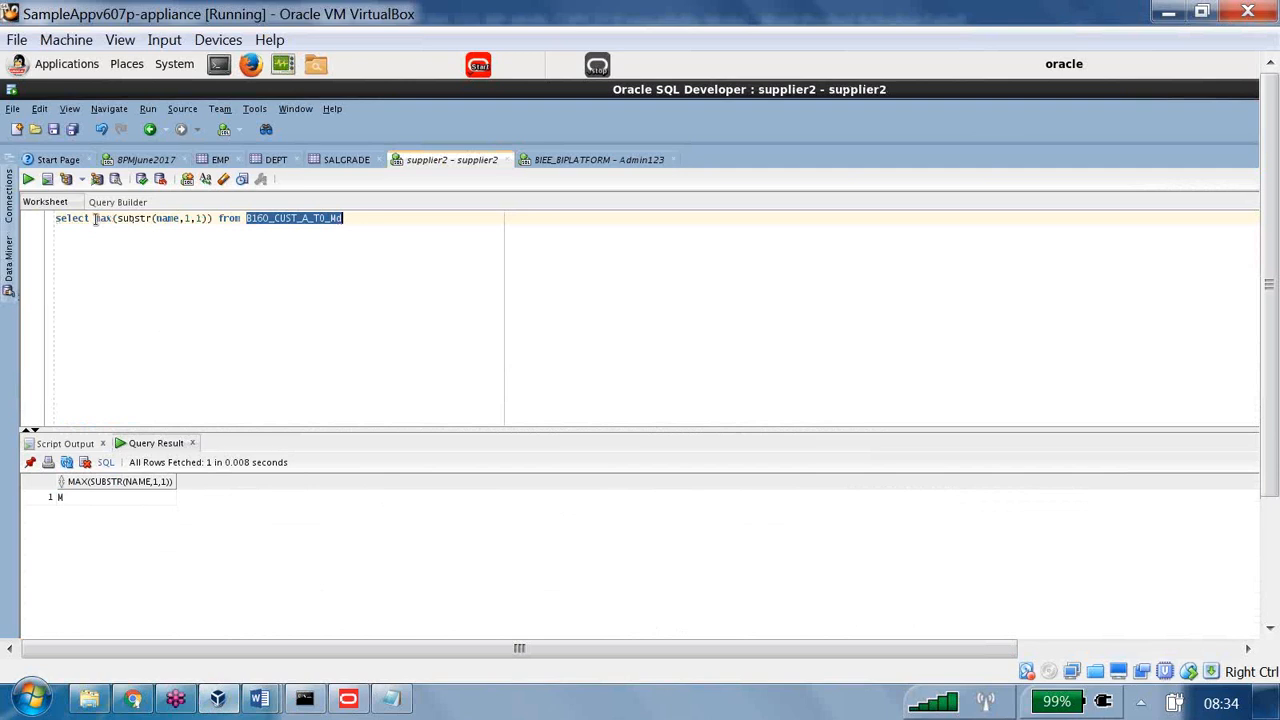
# In the SQL Developer worksheet, replace the query after "select" with "* from tab", run it and browse the returned tables.
pyautogui.write('*')
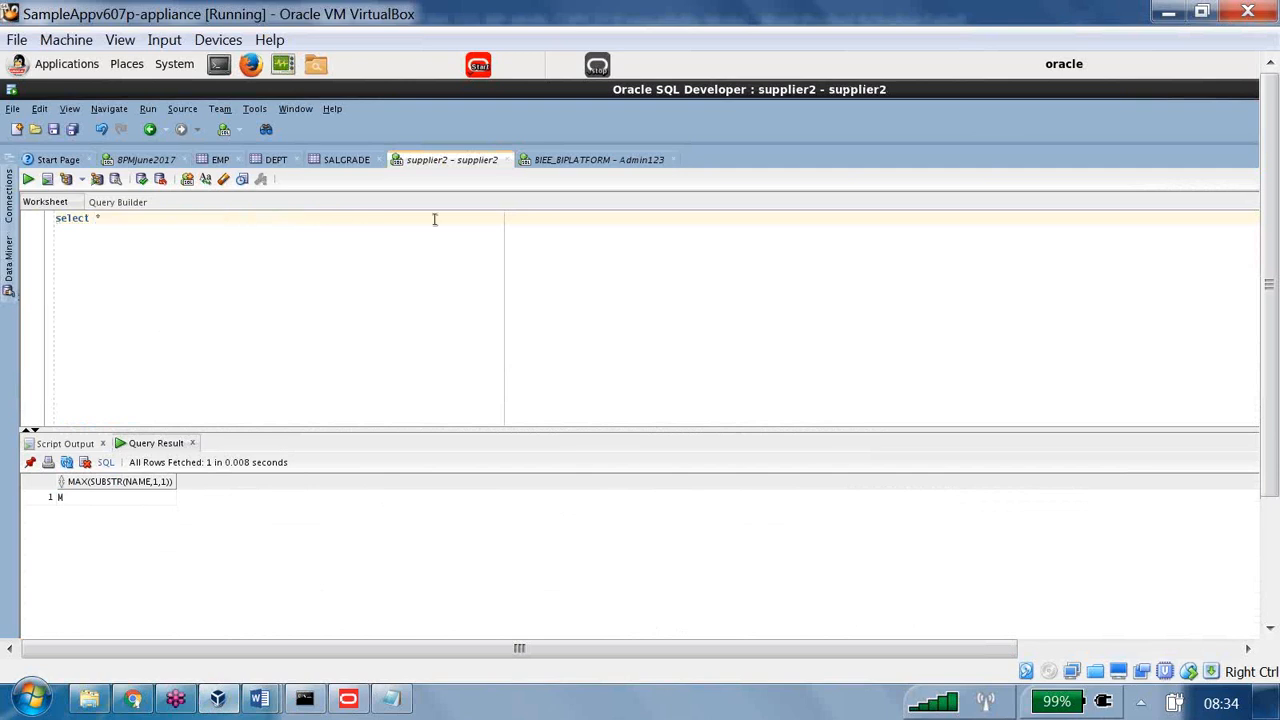
pyautogui.write(' from tab')
pyautogui.click(29, 180)
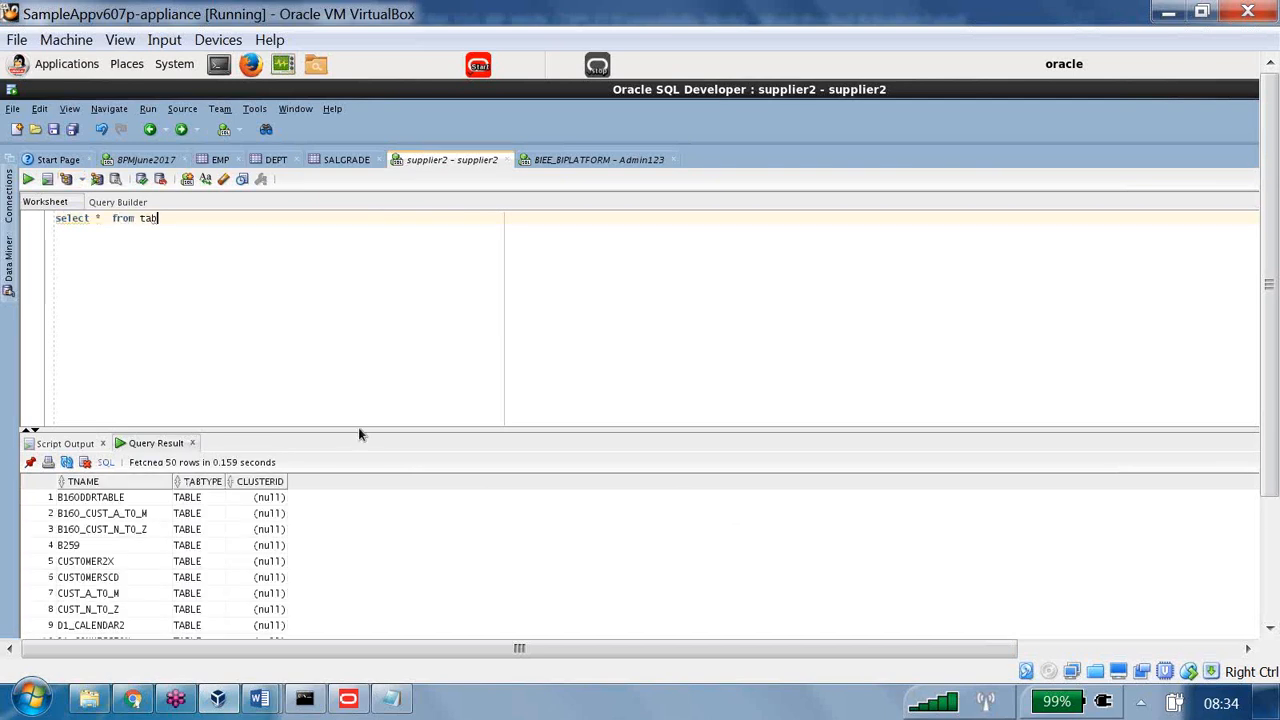
pyautogui.moveTo(361, 430); pyautogui.dragTo(357, 310)
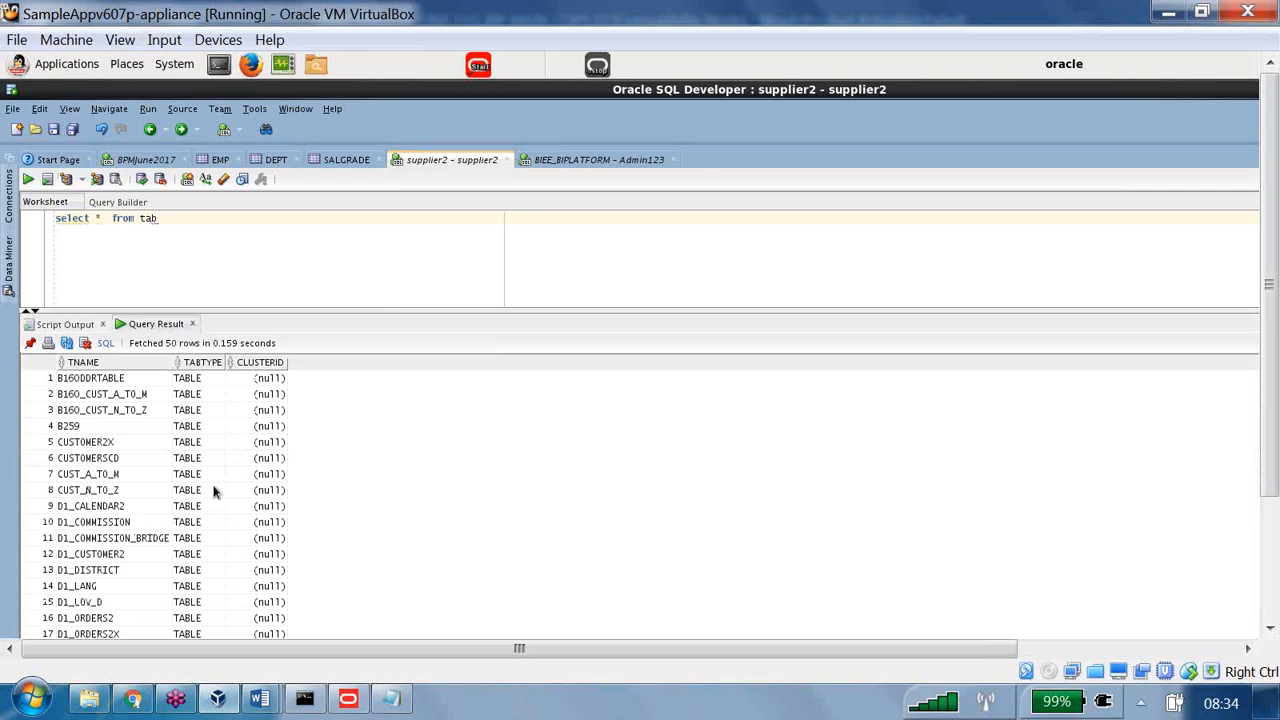
pyautogui.click(196, 458)
pyautogui.scroll(-12, 197, 458)
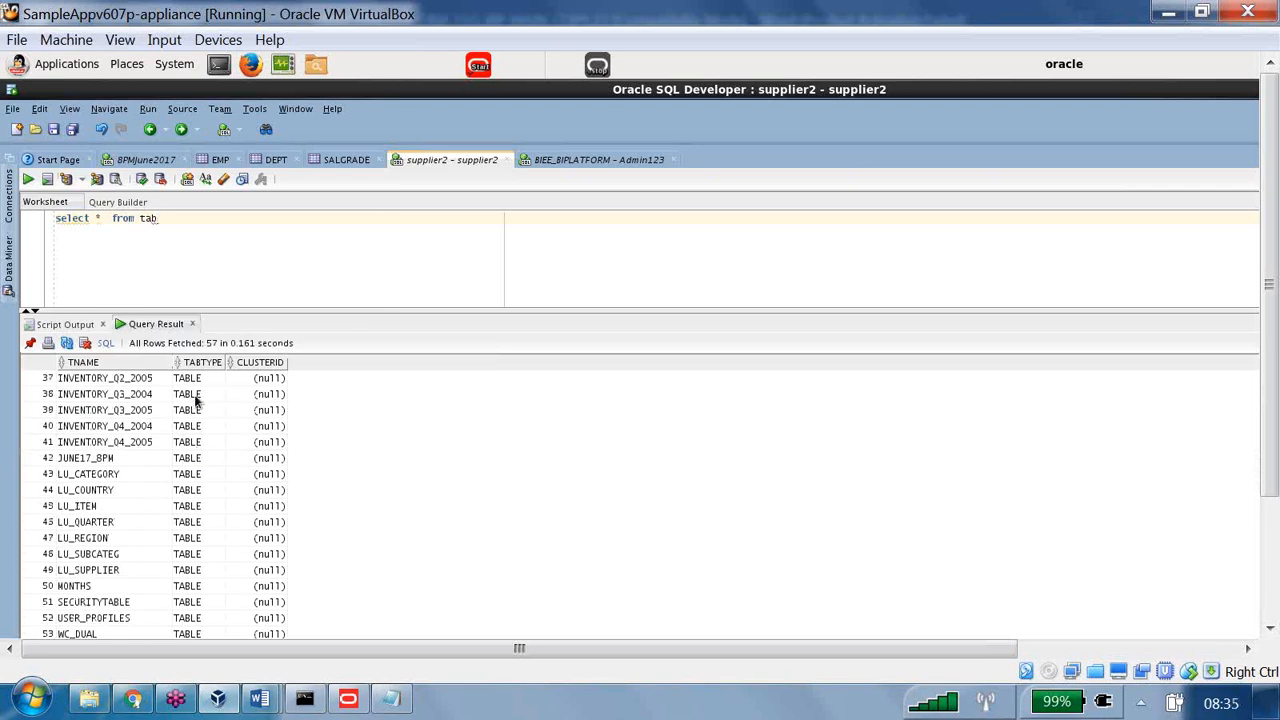
# Restrict the table query with "where tabtype='VIEW'" and run it.
pyautogui.click(178, 219)
pyautogui.write("tabtype='VIEW")
pyautogui.hotkey('ctrl', 'Return')
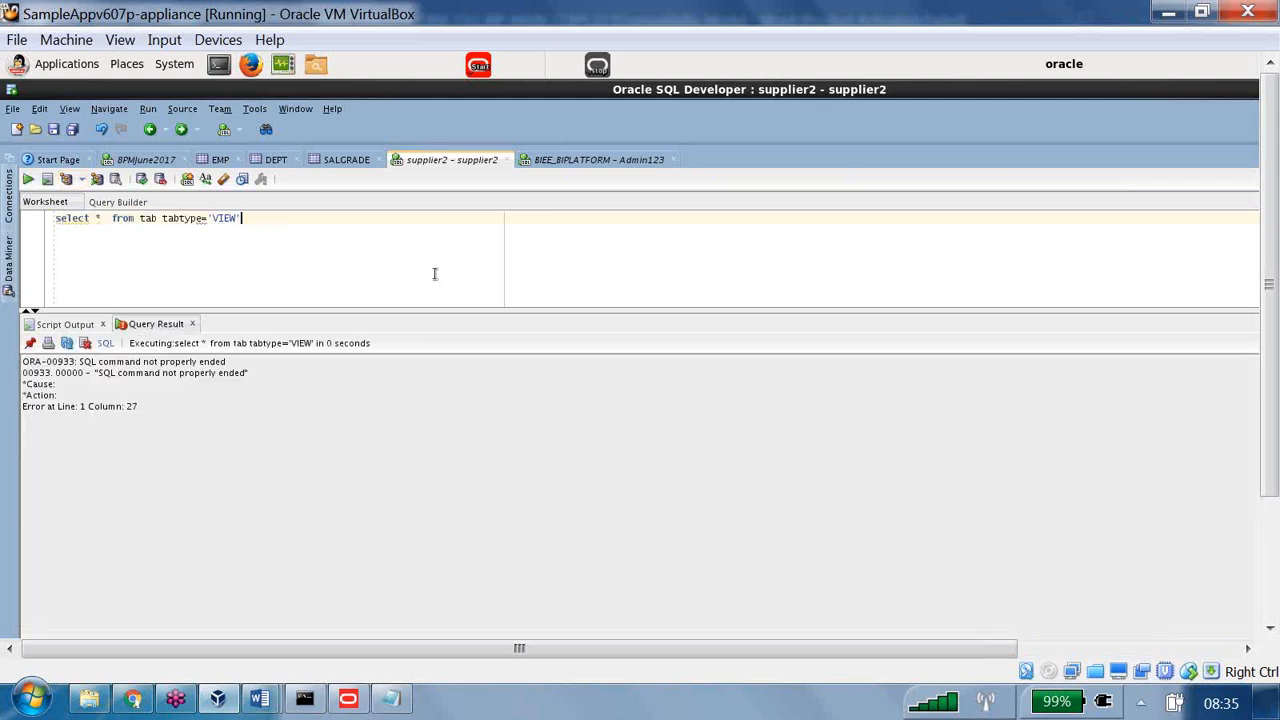
pyautogui.click(160, 218)
pyautogui.write('where')
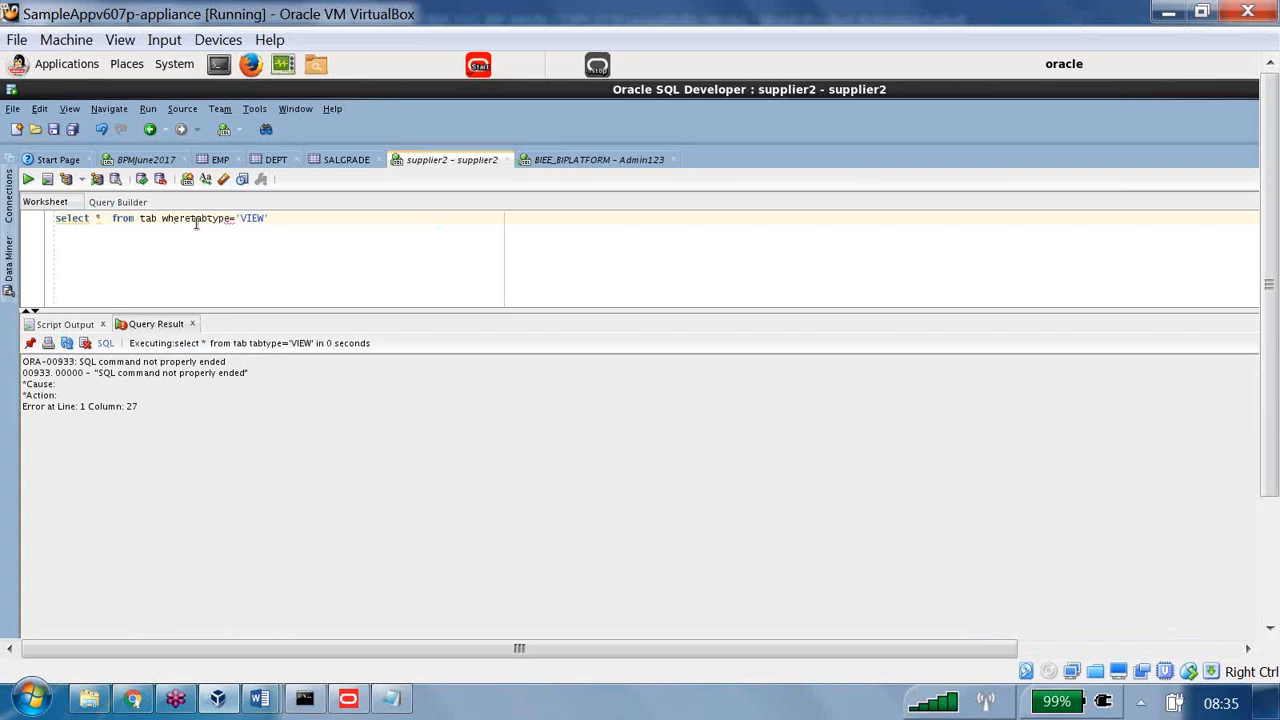
pyautogui.click(28, 180)
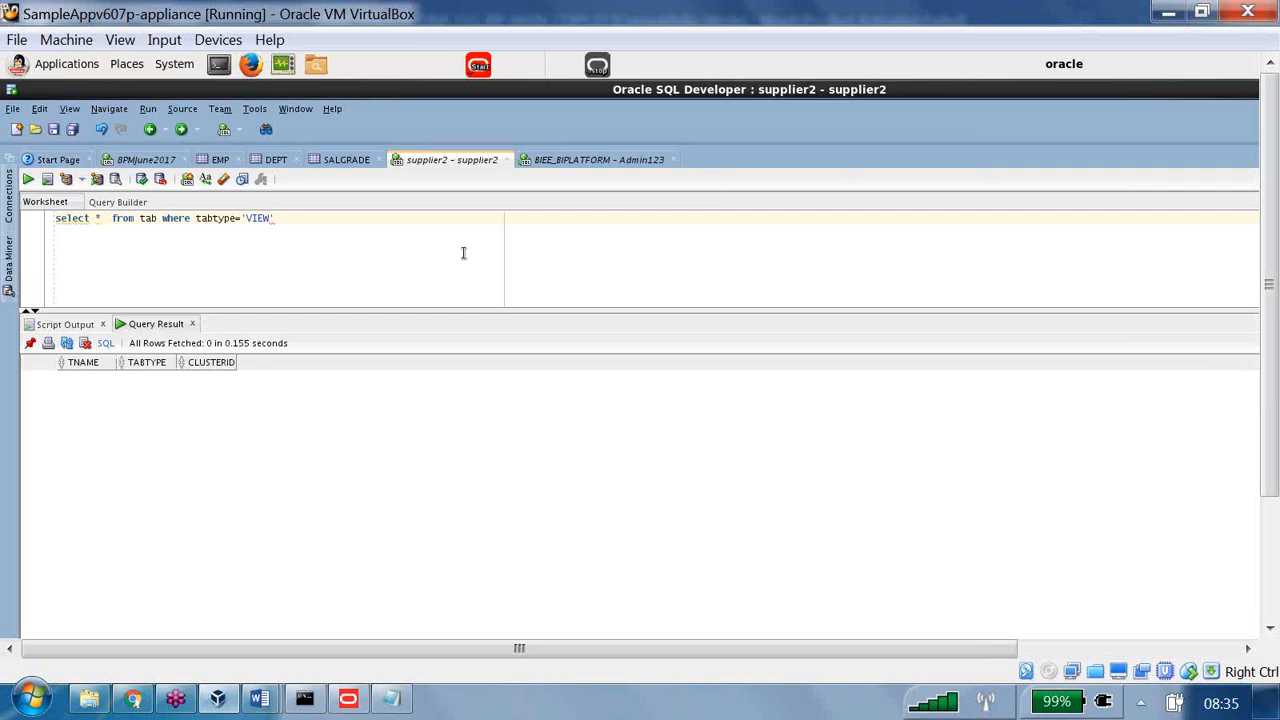
# Switch to the BI Administration Tool, close the test Physical Table dialog and try to deploy the test table as a view.
pyautogui.click(348, 698)
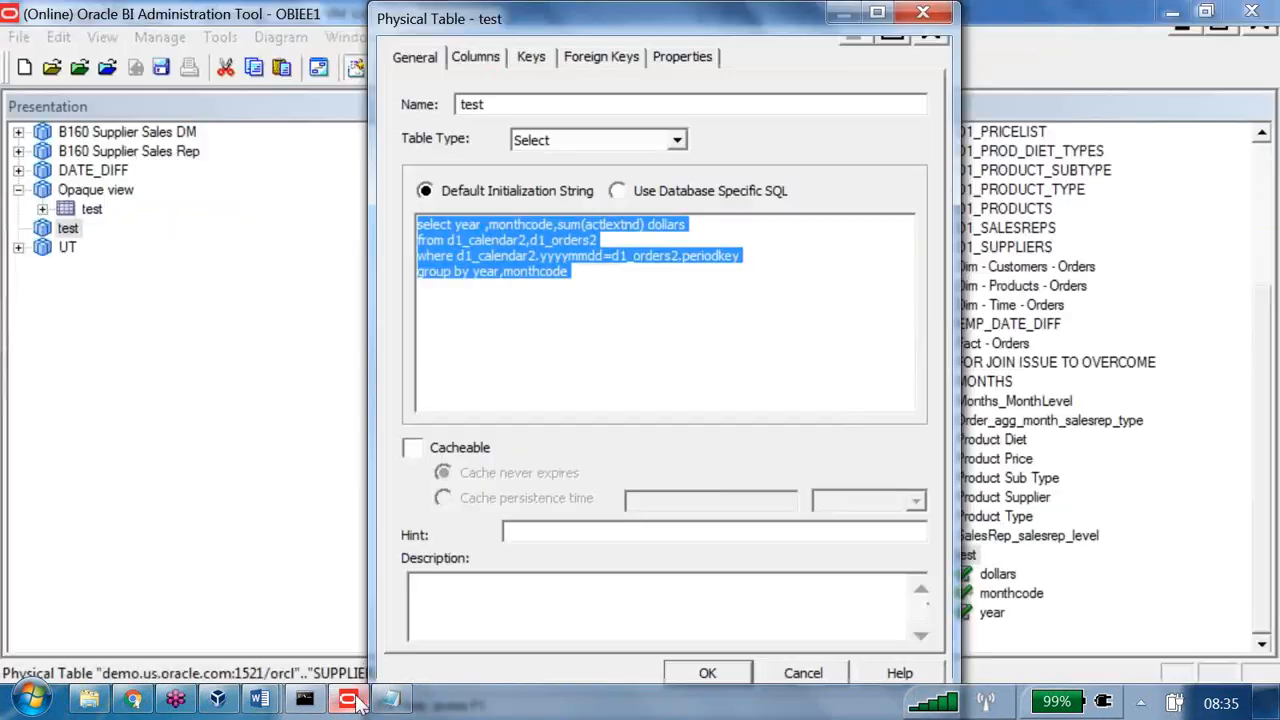
pyautogui.click(923, 12)
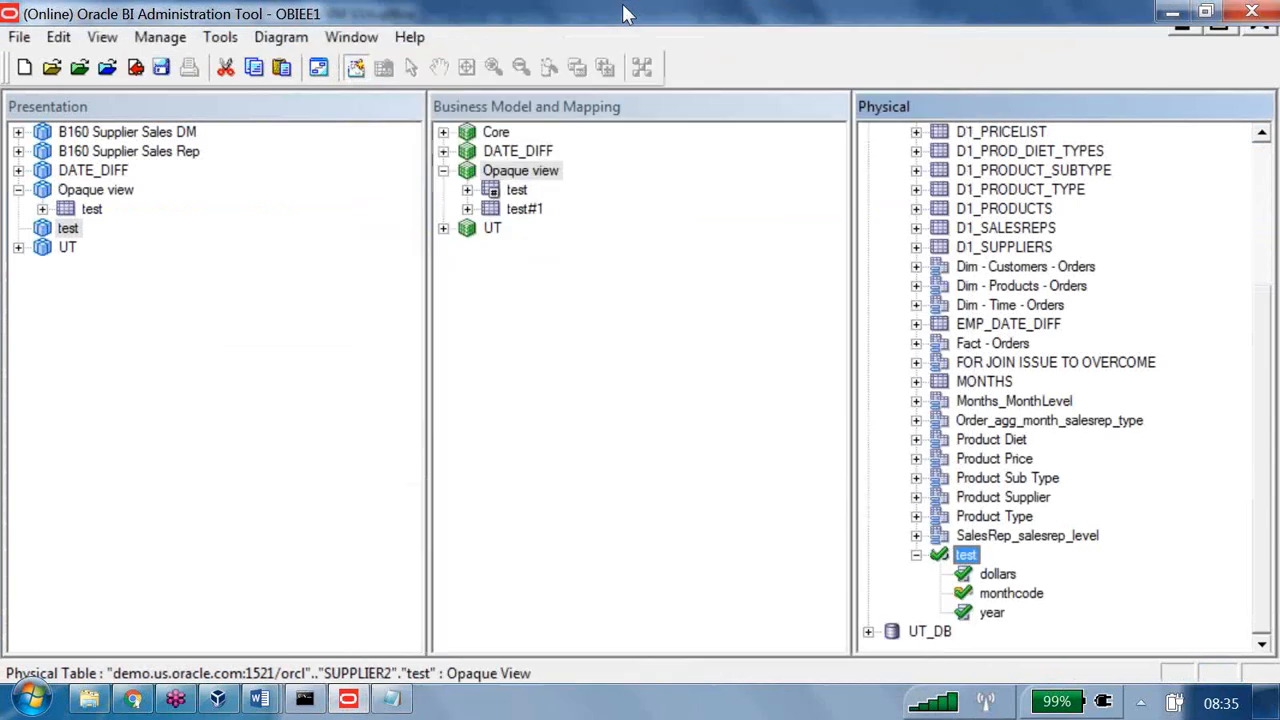
pyautogui.rightClick(966, 555)
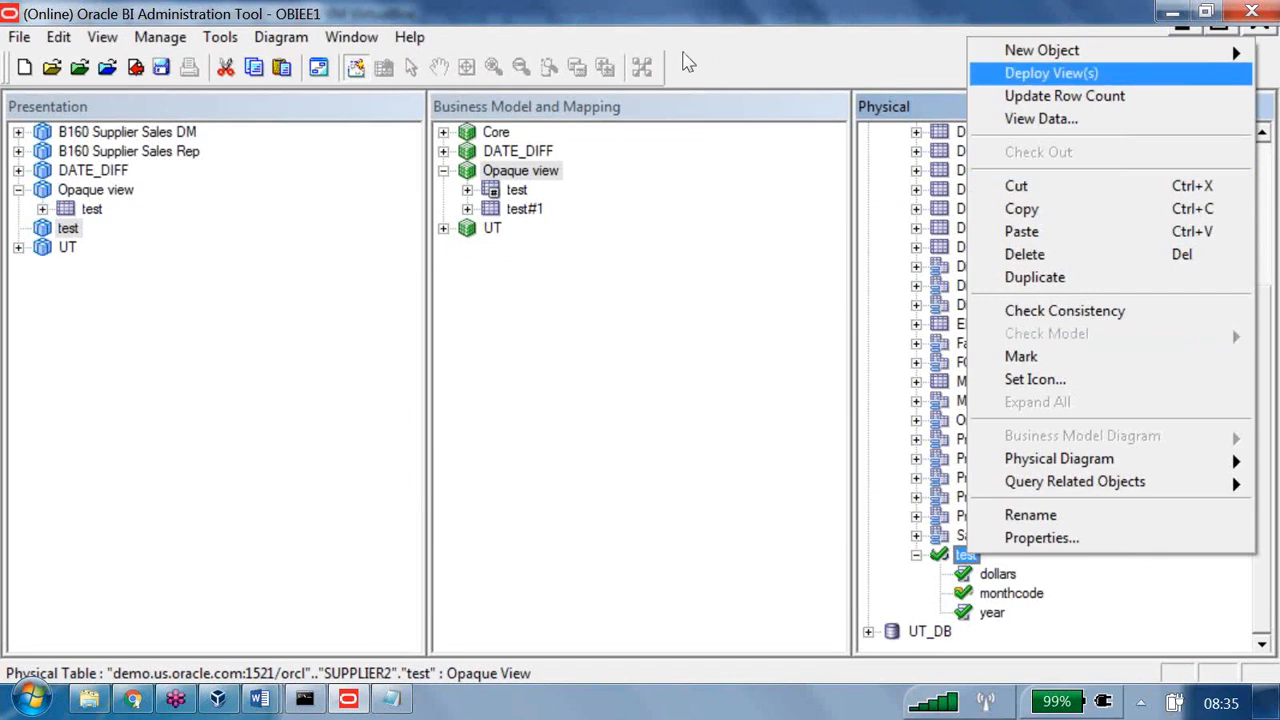
pyautogui.click(1051, 73)
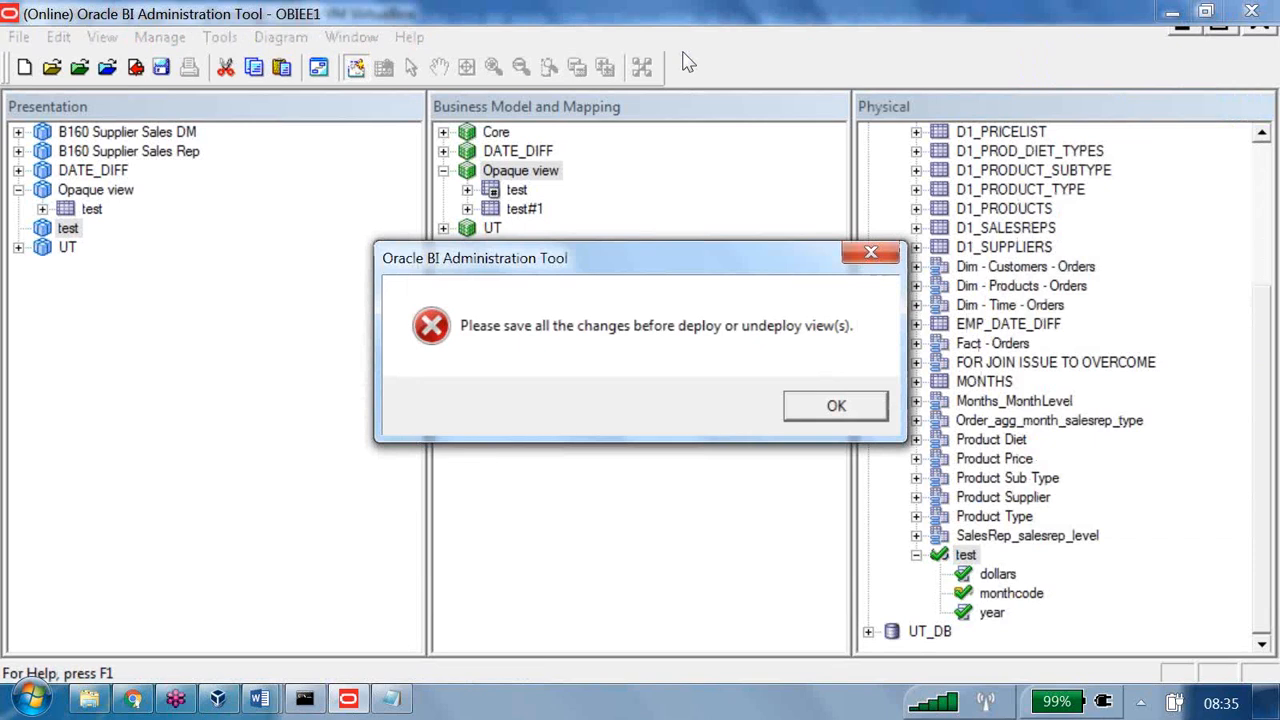
pyautogui.click(834, 405)
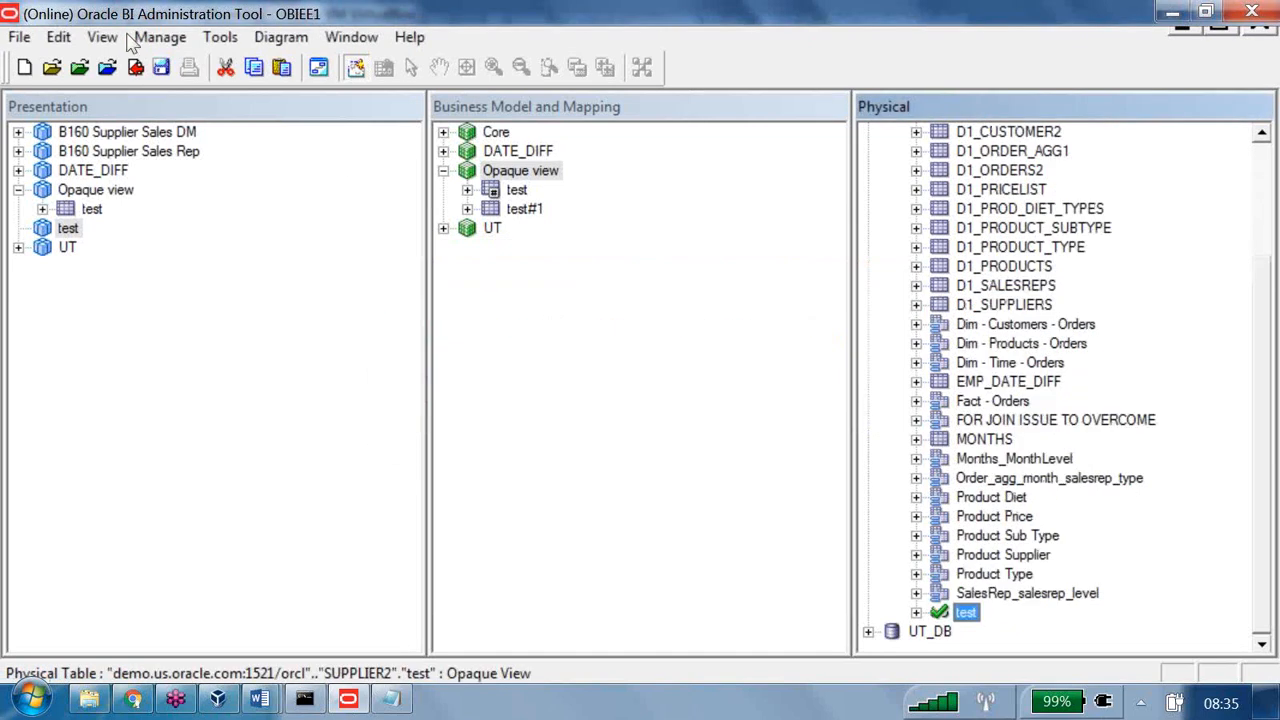
# Save all pending changes to the online repository.
pyautogui.click(161, 67)
pyautogui.press('Return')
pyautogui.press('n')
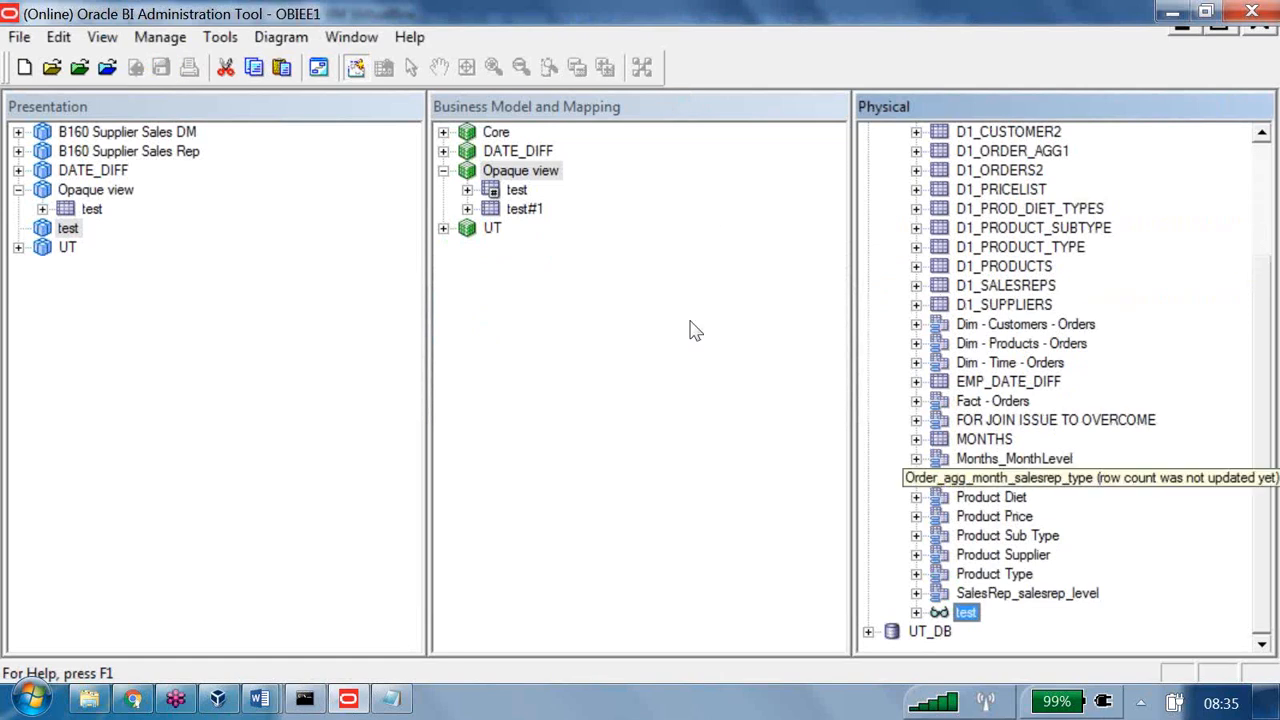
# Deploy the test opaque view to the database with the new table name test.
pyautogui.rightClick(965, 614)
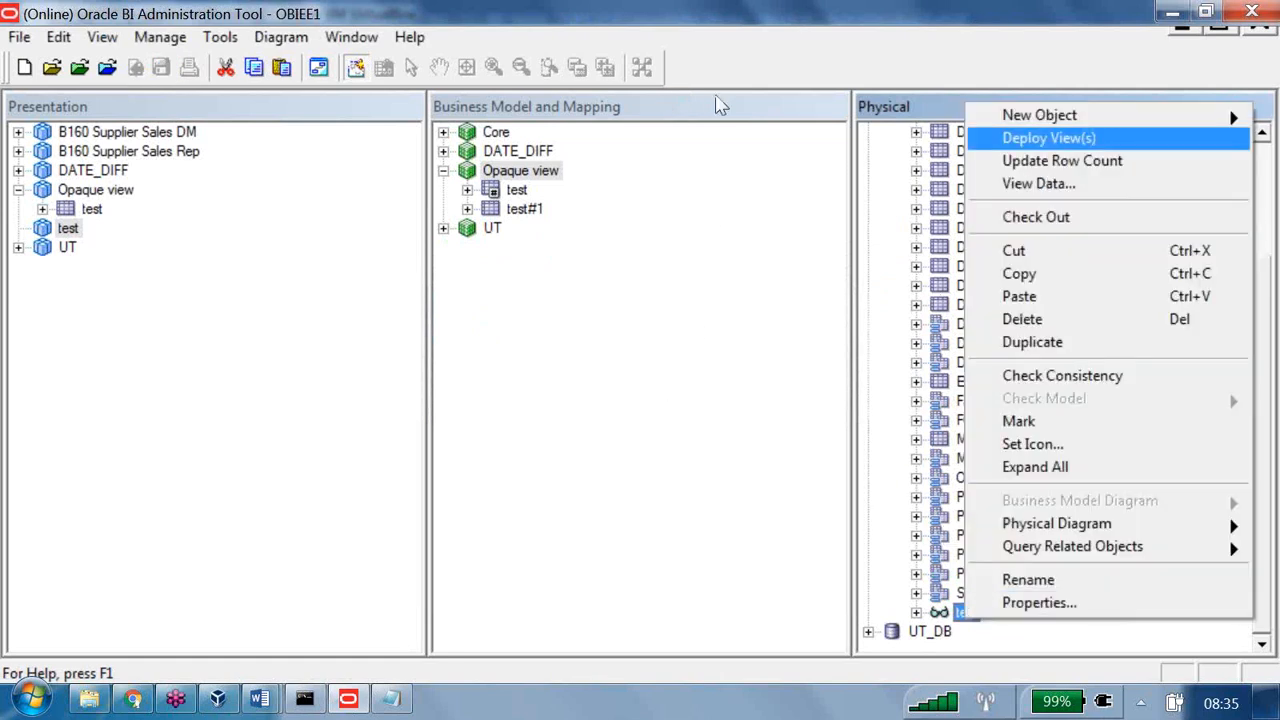
pyautogui.press('Return')
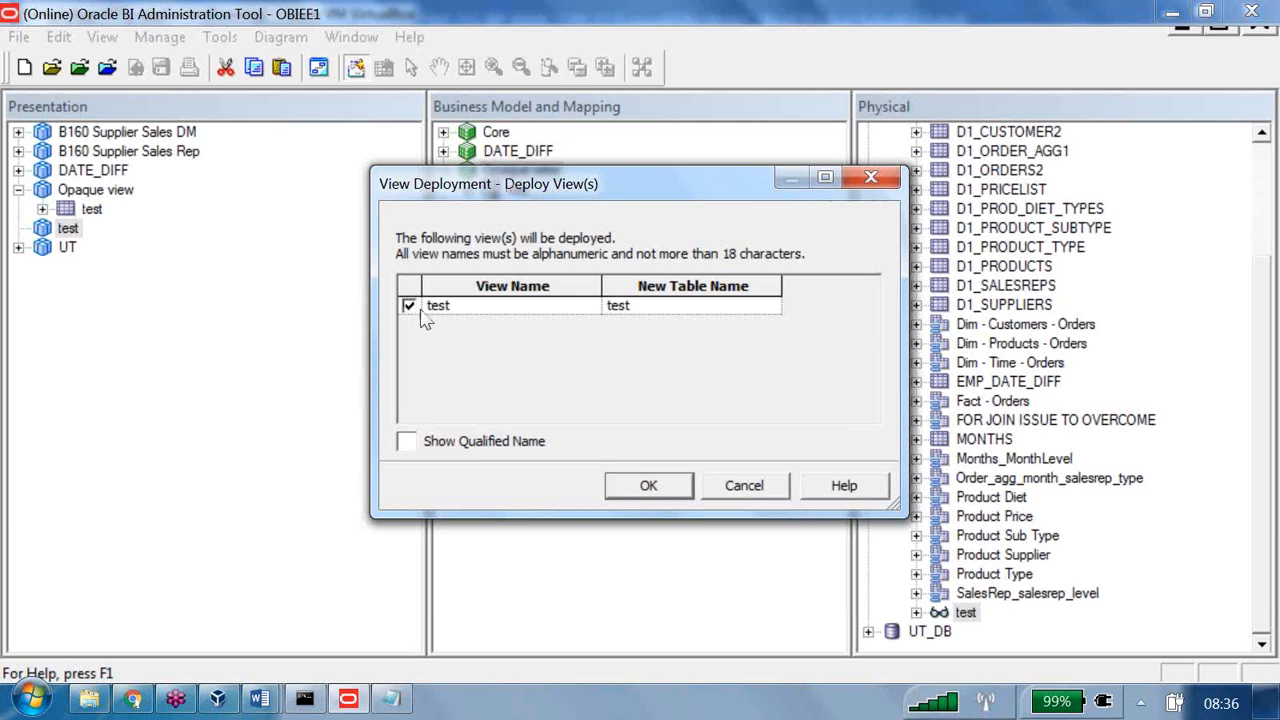
pyautogui.press('Return')
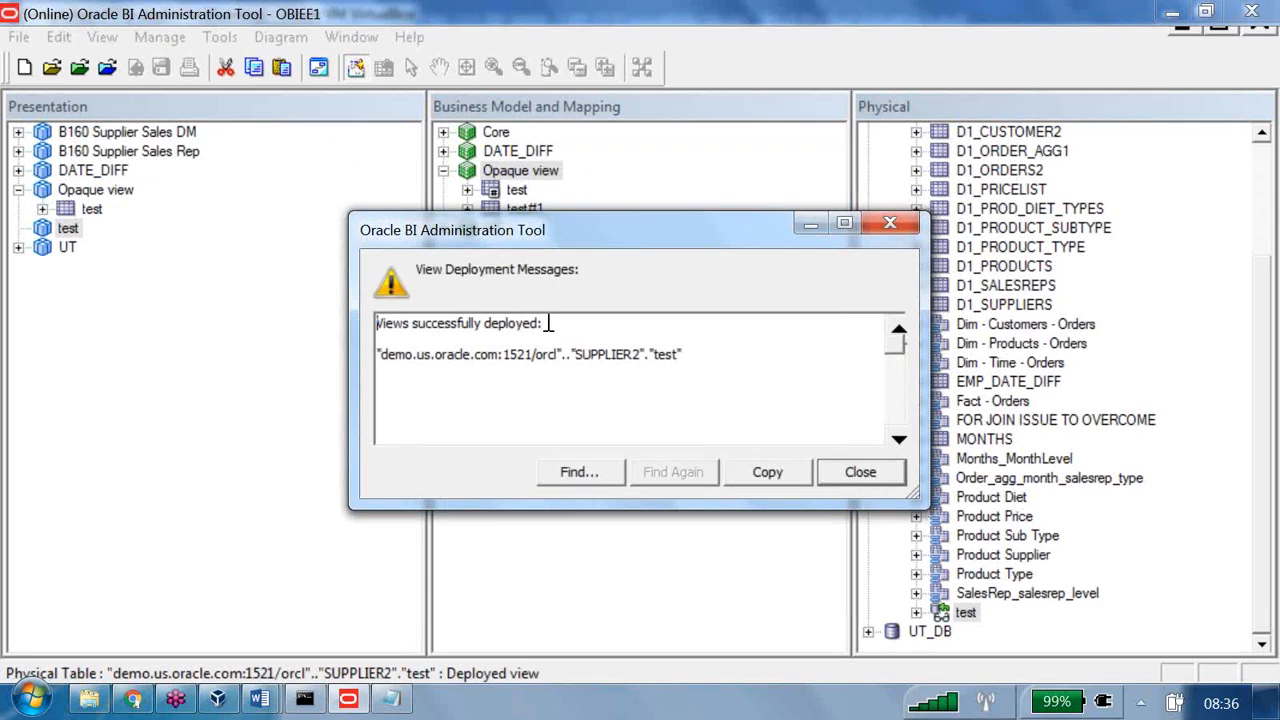
# Read the database, schema and view names in the deployment message, then rerun the view query in SQL Developer.
pyautogui.click(558, 354)
pyautogui.hotkey('shift', 'Home')
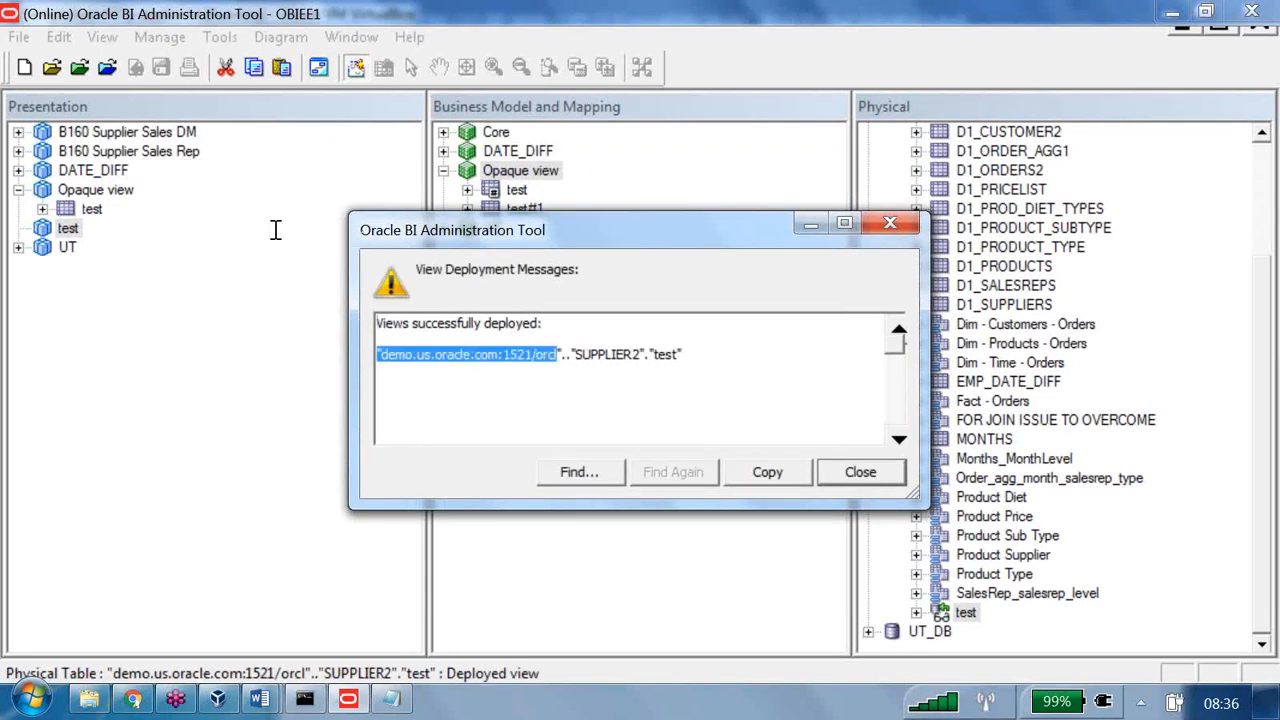
pyautogui.moveTo(640, 355); pyautogui.dragTo(577, 353)
pyautogui.moveTo(682, 354); pyautogui.dragTo(640, 354)
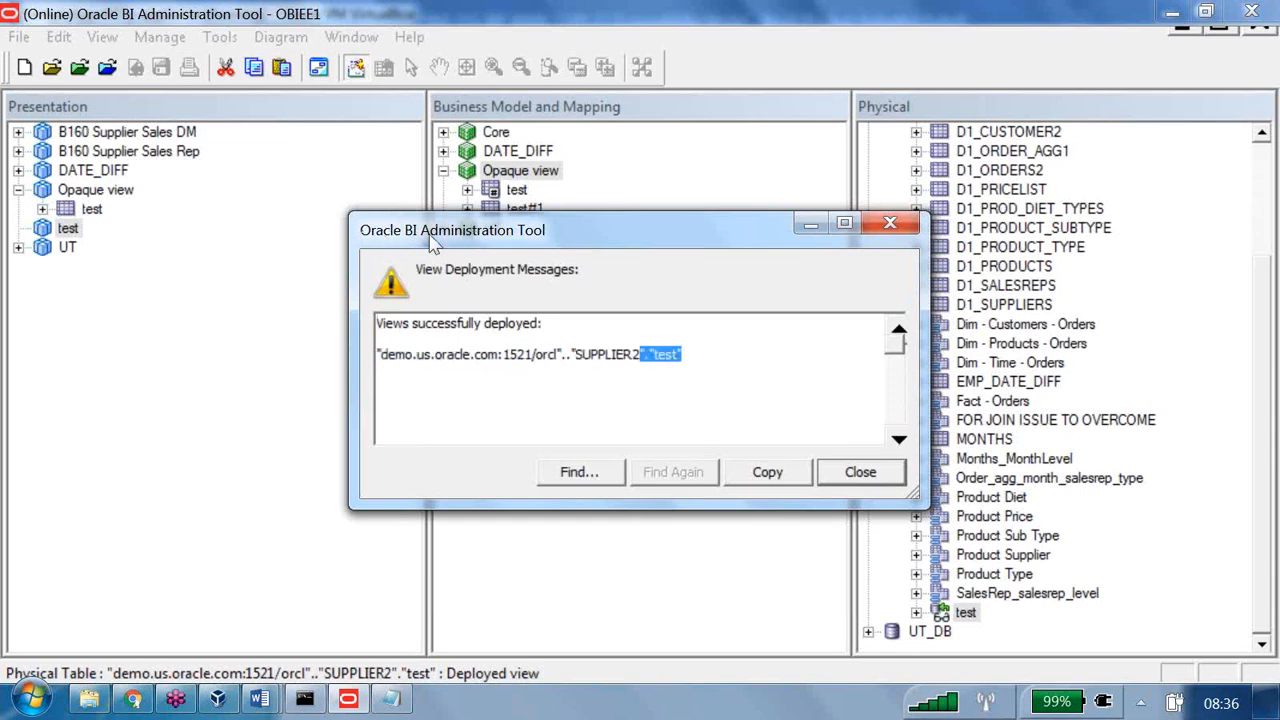
pyautogui.click(218, 698)
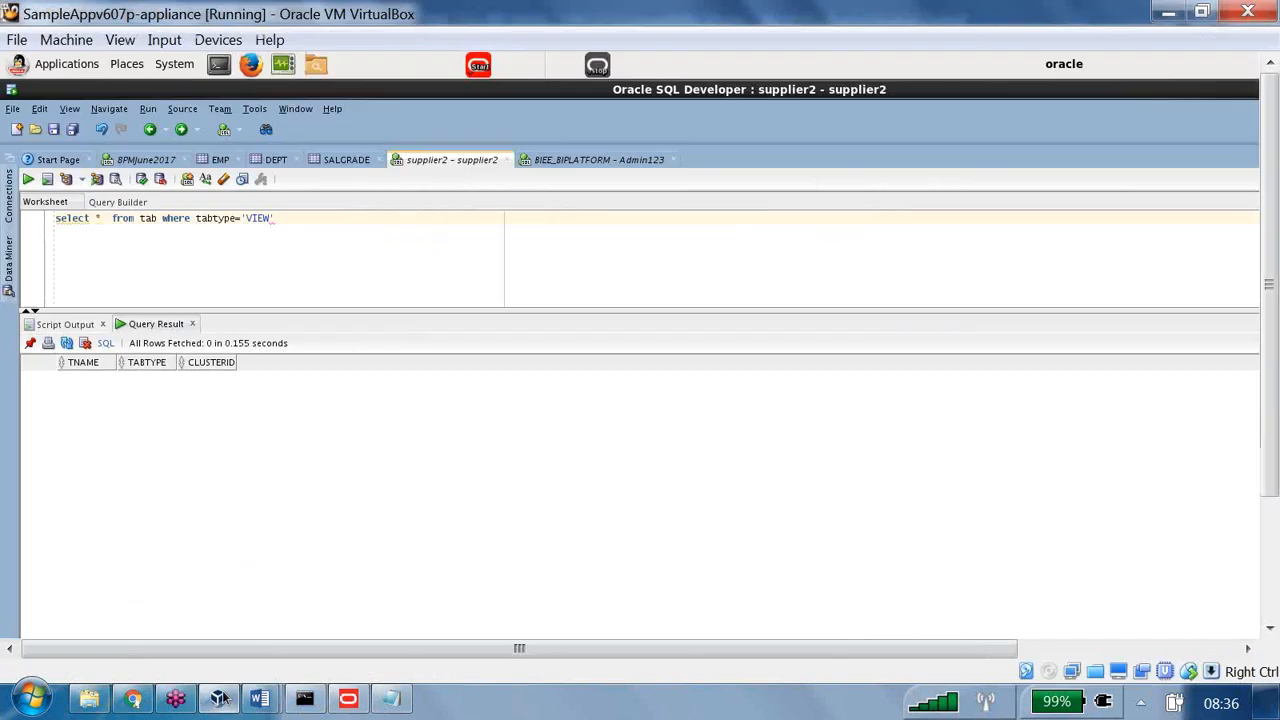
pyautogui.click(28, 179)
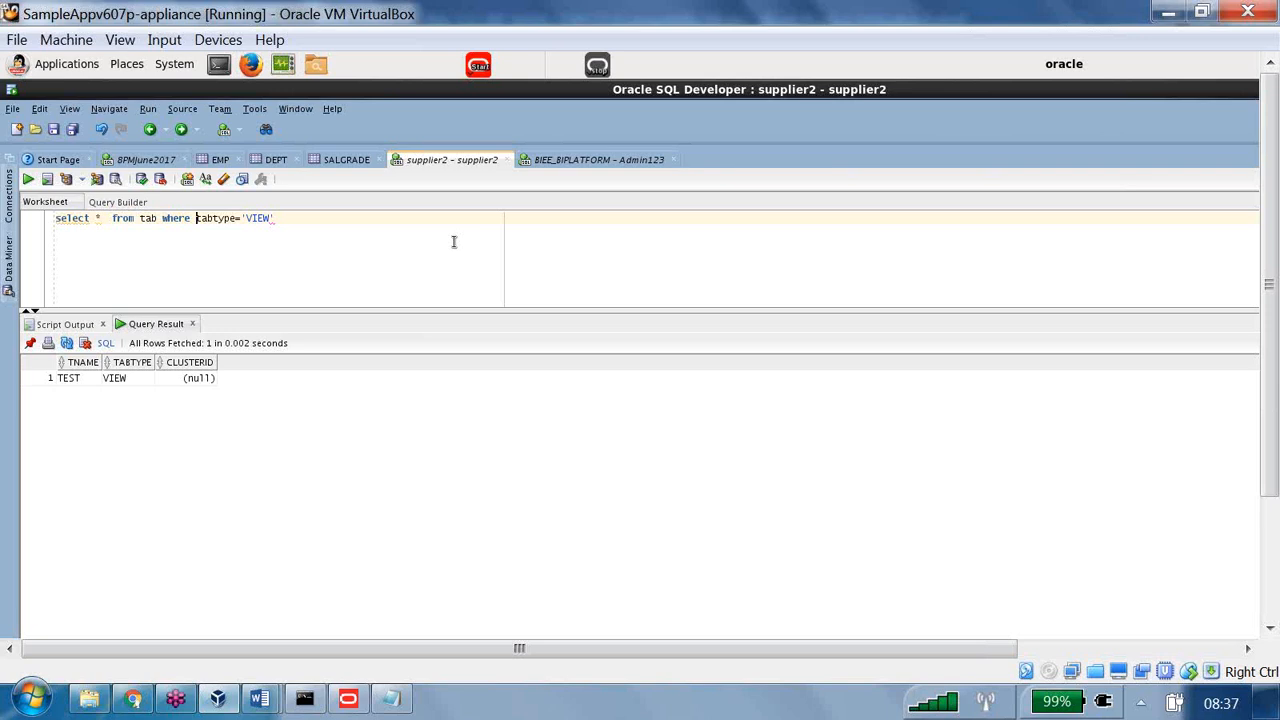
# Switch to the Notepad document and copy the whole first query with its nested subquery.
pyautogui.hotkey('alt', 'Tab')
pyautogui.hotkey('alt', 'Tab')
pyautogui.click(390, 698)
pyautogui.click(585, 242)
pyautogui.moveTo(572, 242); pyautogui.dragTo(242, 150)
pyautogui.hotkey('ctrl', 'c')
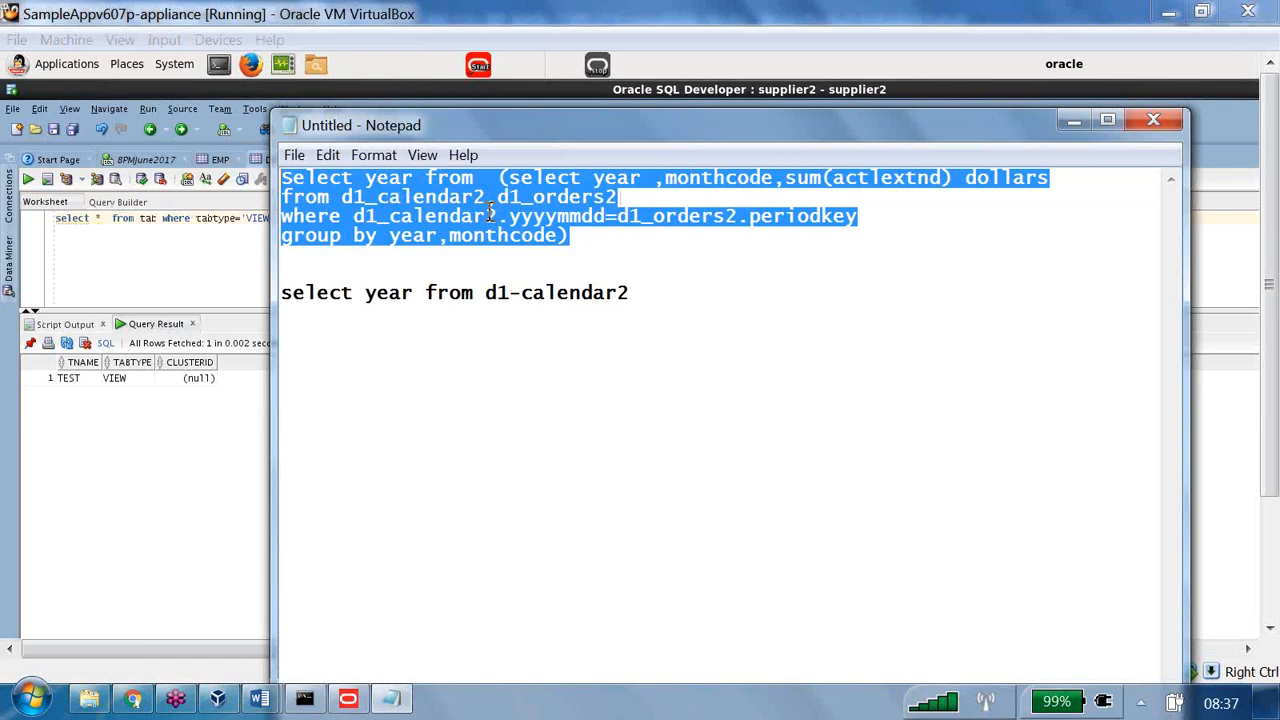
# Add the heading "after deploying" below the "select year from d1-calendar2" query, separated by blank lines.
pyautogui.click(586, 240)
pyautogui.click(659, 292)
pyautogui.press('Return')
pyautogui.press('Return')
pyautogui.press('Return')
pyautogui.write('d')
pyautogui.press('BackSpace')
pyautogui.write('after deploying')
# Paste the copied query below the "after deploying" heading and replace its parenthesised subquery with "test".
pyautogui.press('Return')
pyautogui.press('Return')
pyautogui.press('Return')
pyautogui.hotkey('ctrl', 'v')
pyautogui.moveTo(498, 408); pyautogui.dragTo(577, 466)
pyautogui.write('test')
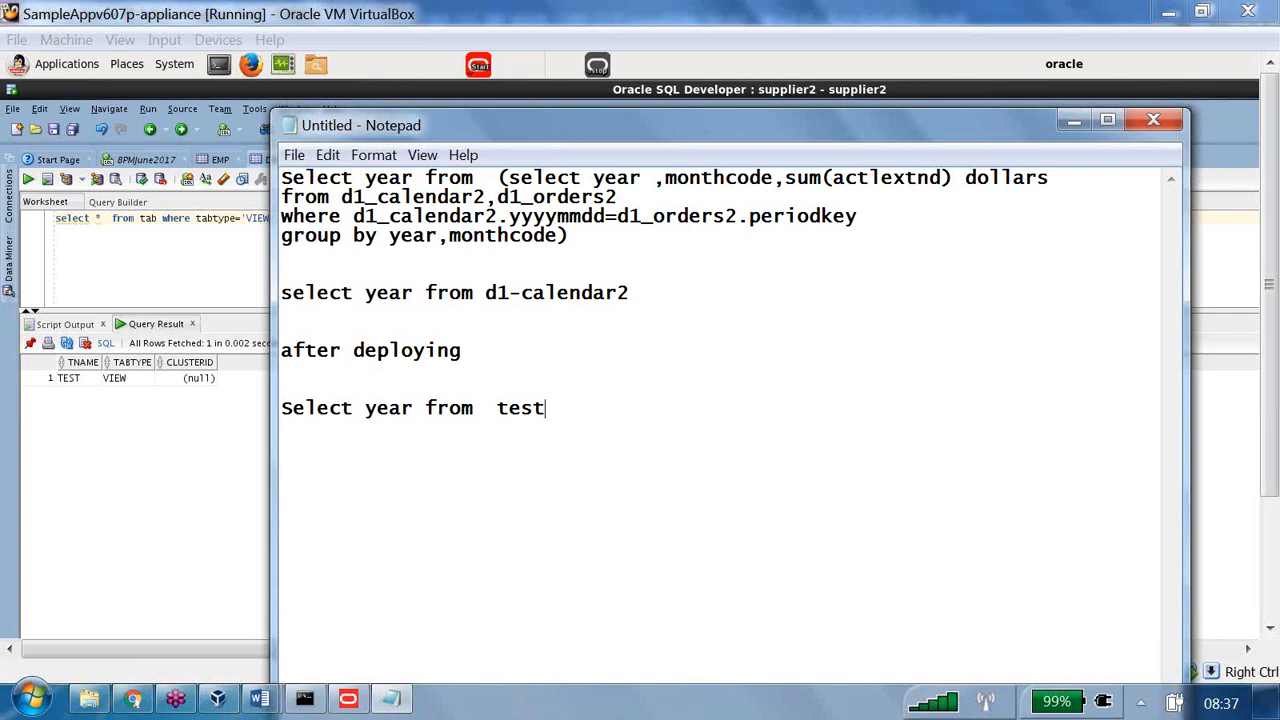
# Return to the BI Administration Tool, close the deployment message and open the properties of the test physical table.
pyautogui.click(345, 698)
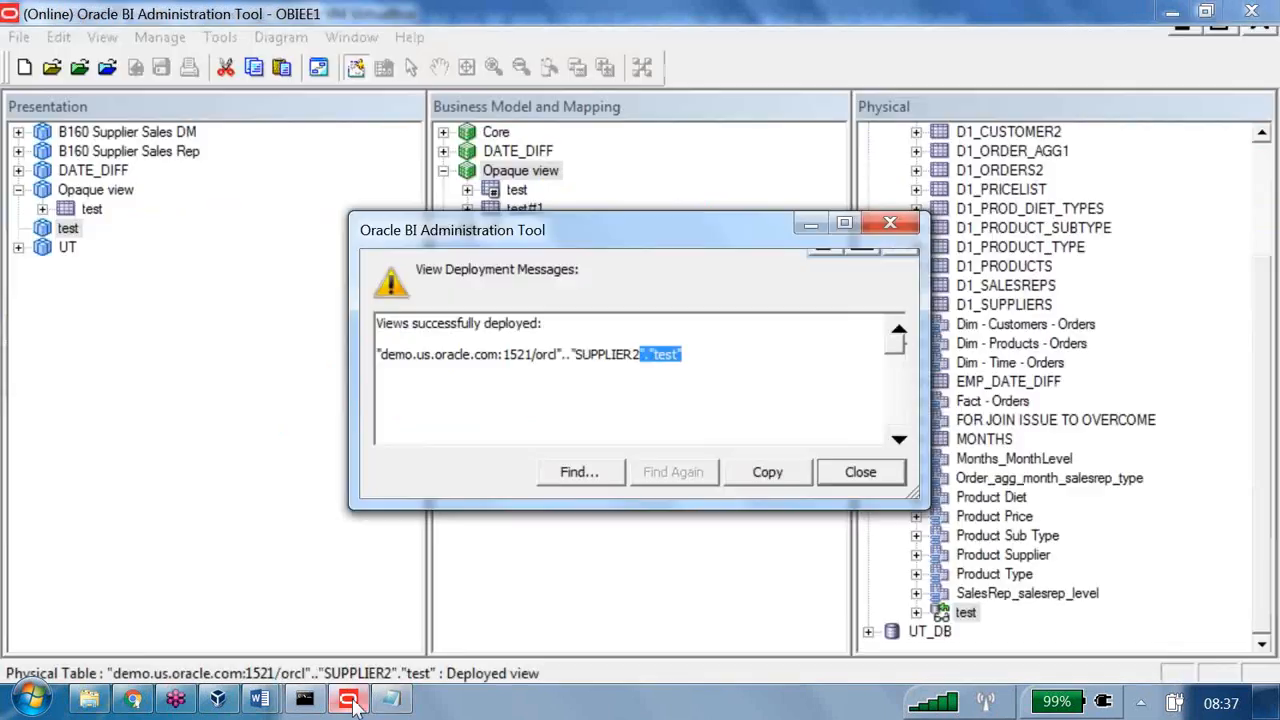
pyautogui.press('Return')
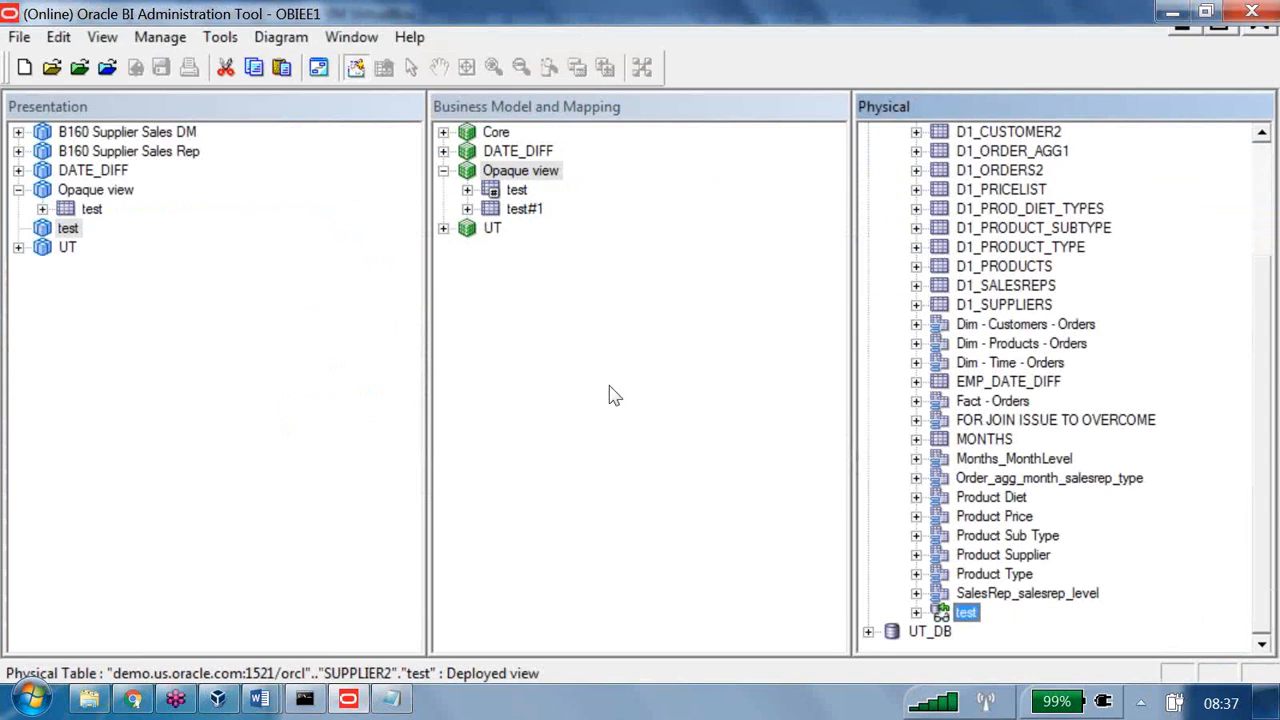
pyautogui.press('Return')
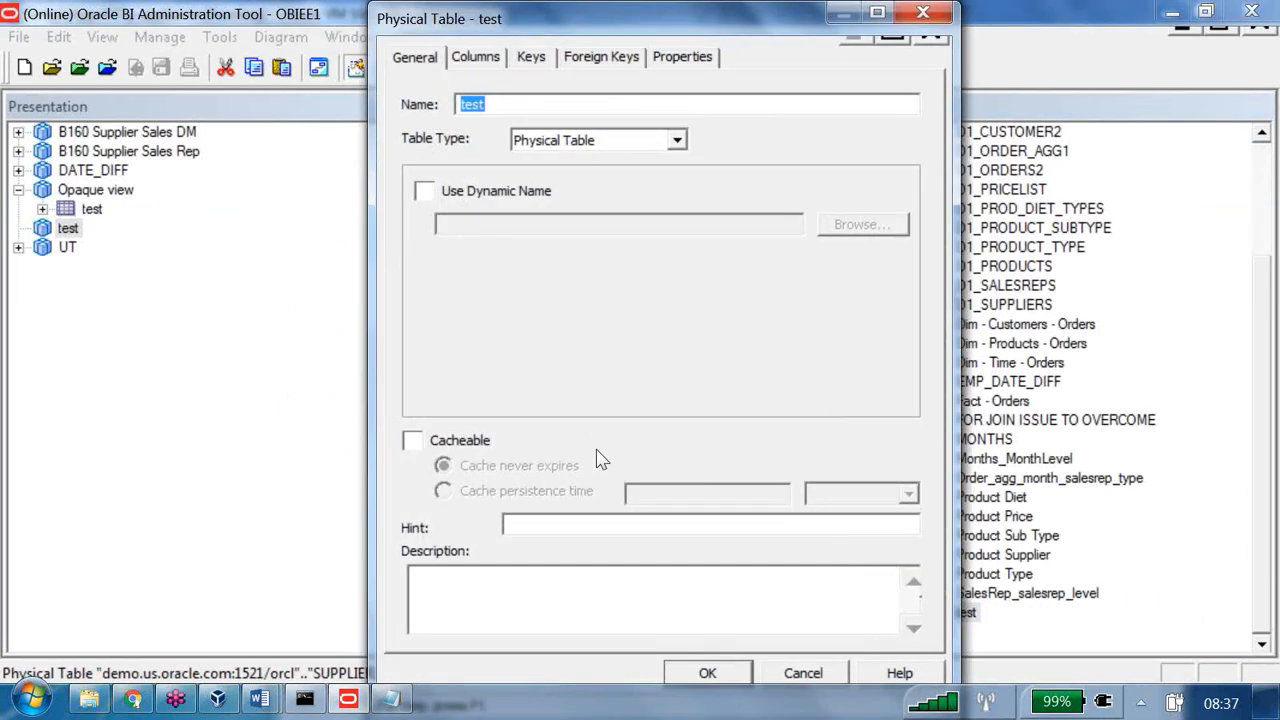
# Open the Administration Tool Help and search it for "opaque view".
pyautogui.press('F1')
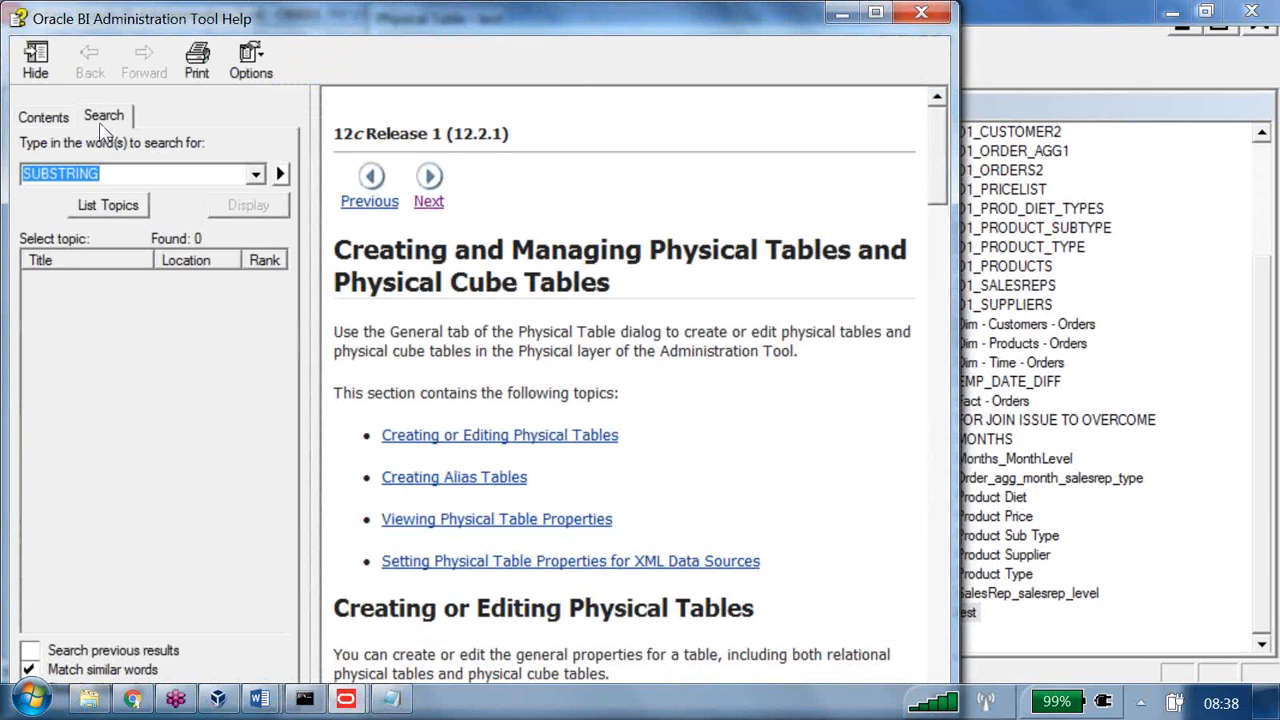
pyautogui.write('op')
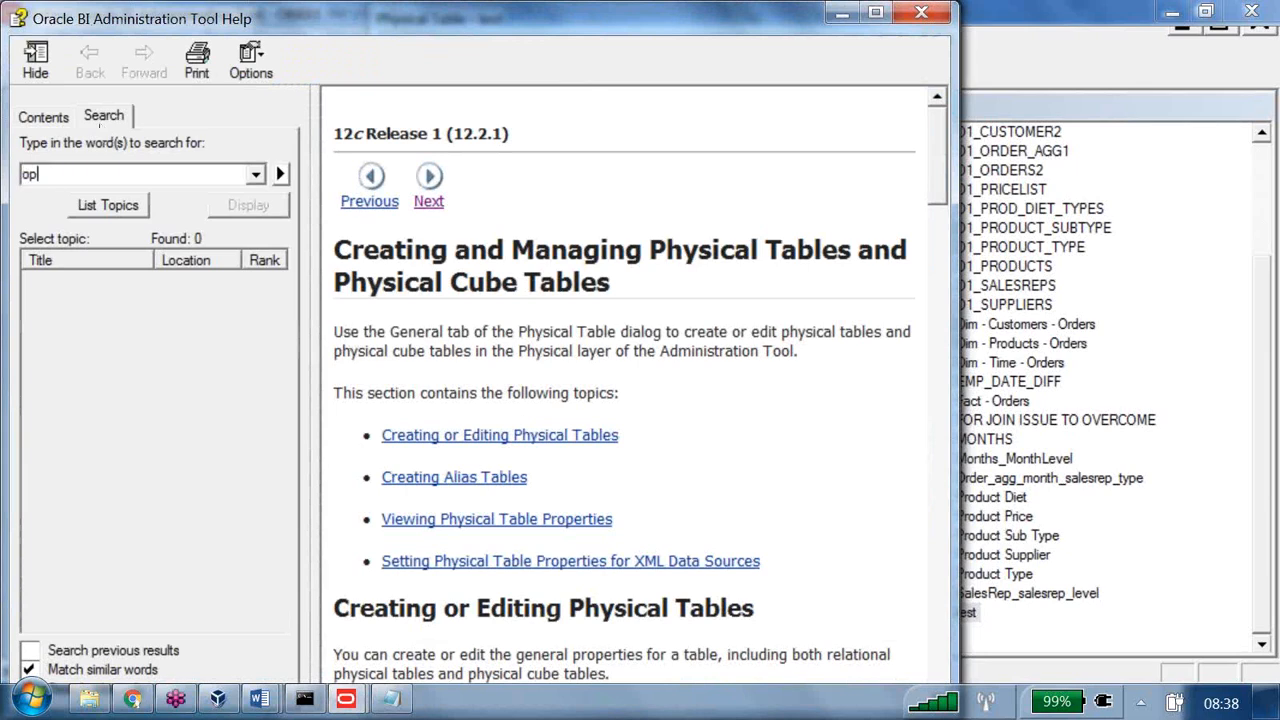
pyautogui.write('aque view')
pyautogui.press('Return')
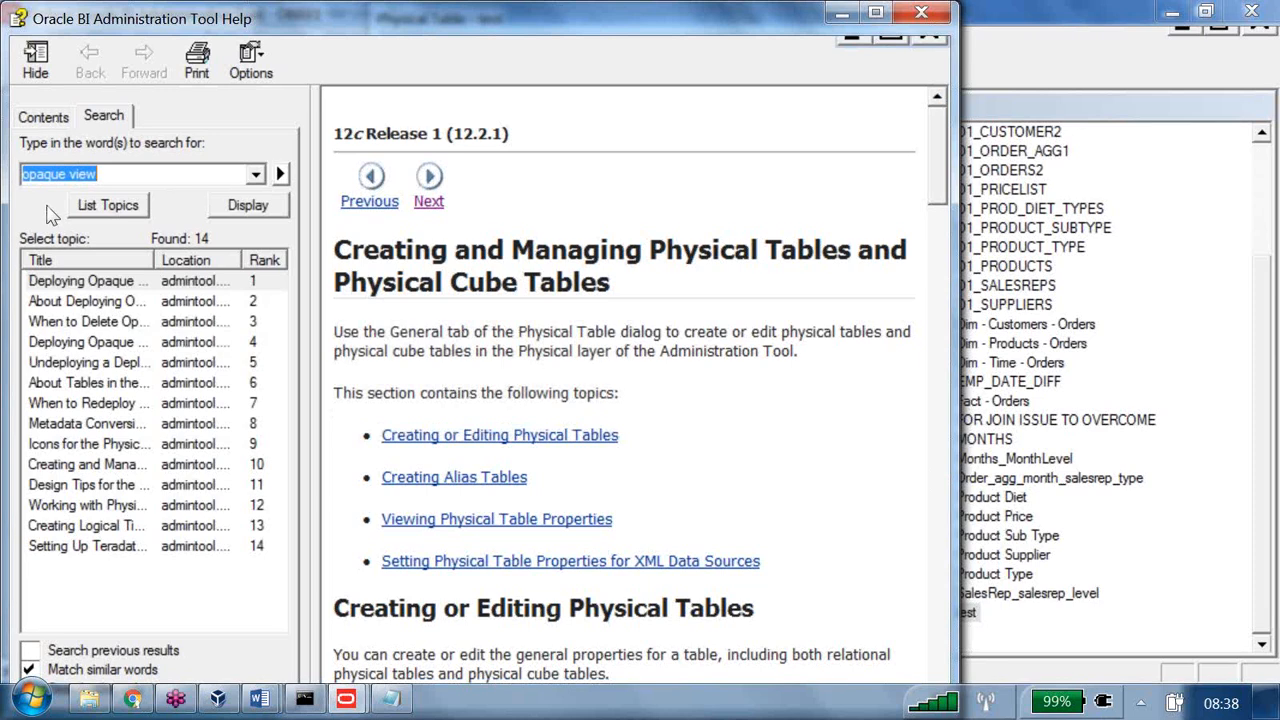
# Read the help topics "About Deploying Opaque Views" and "Deploying Opaque View Objects".
pyautogui.doubleClick(87, 301)
pyautogui.click(352, 231)
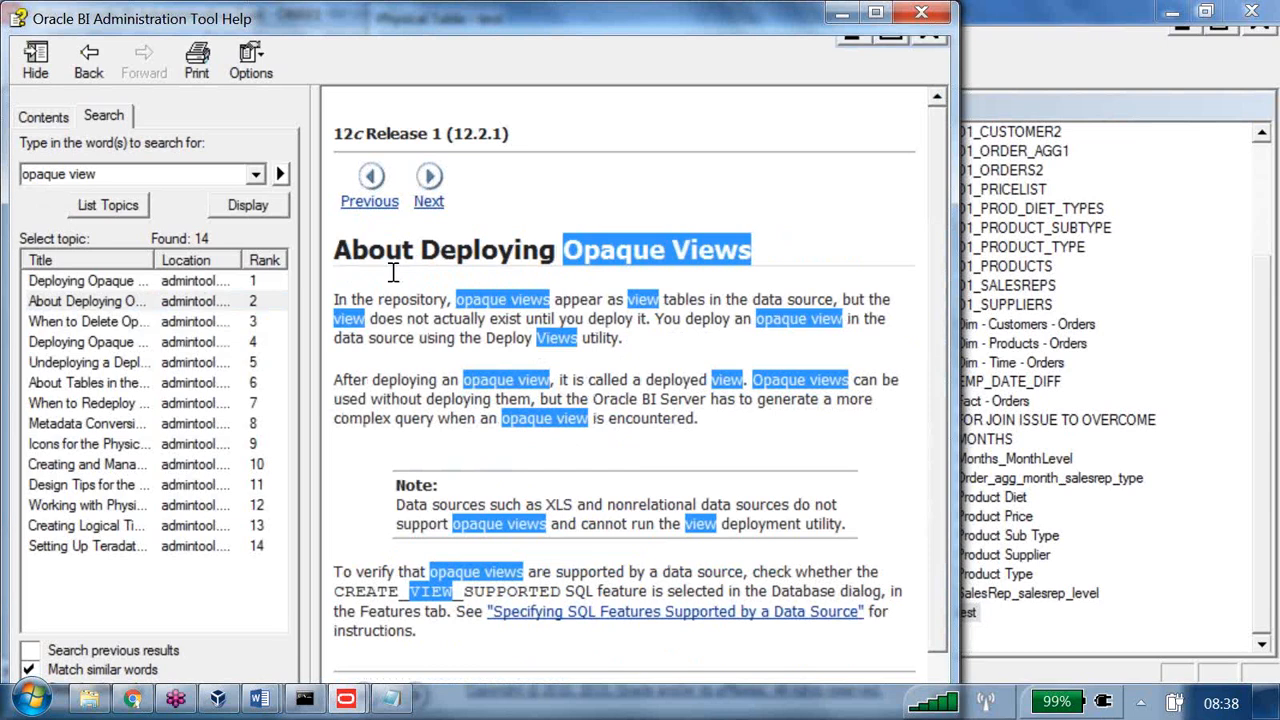
pyautogui.scroll(-1, 590, 408)
pyautogui.scroll(1, 590, 408)
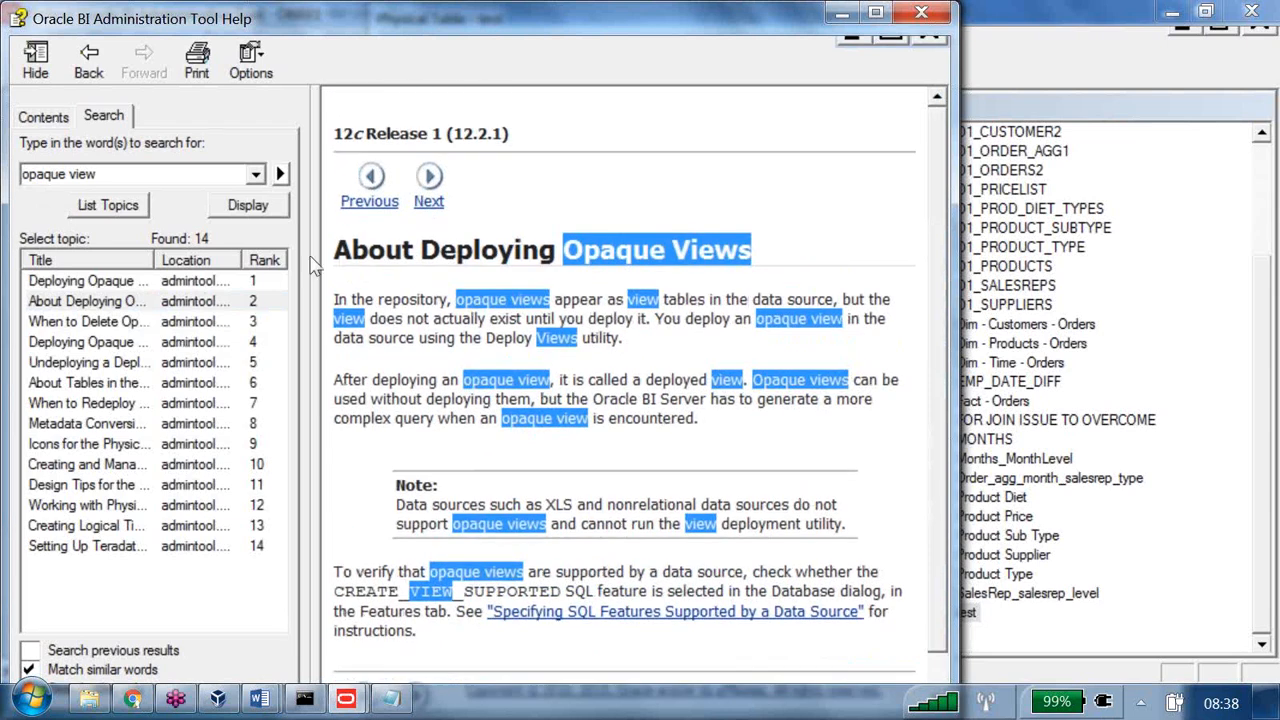
pyautogui.click(95, 204)
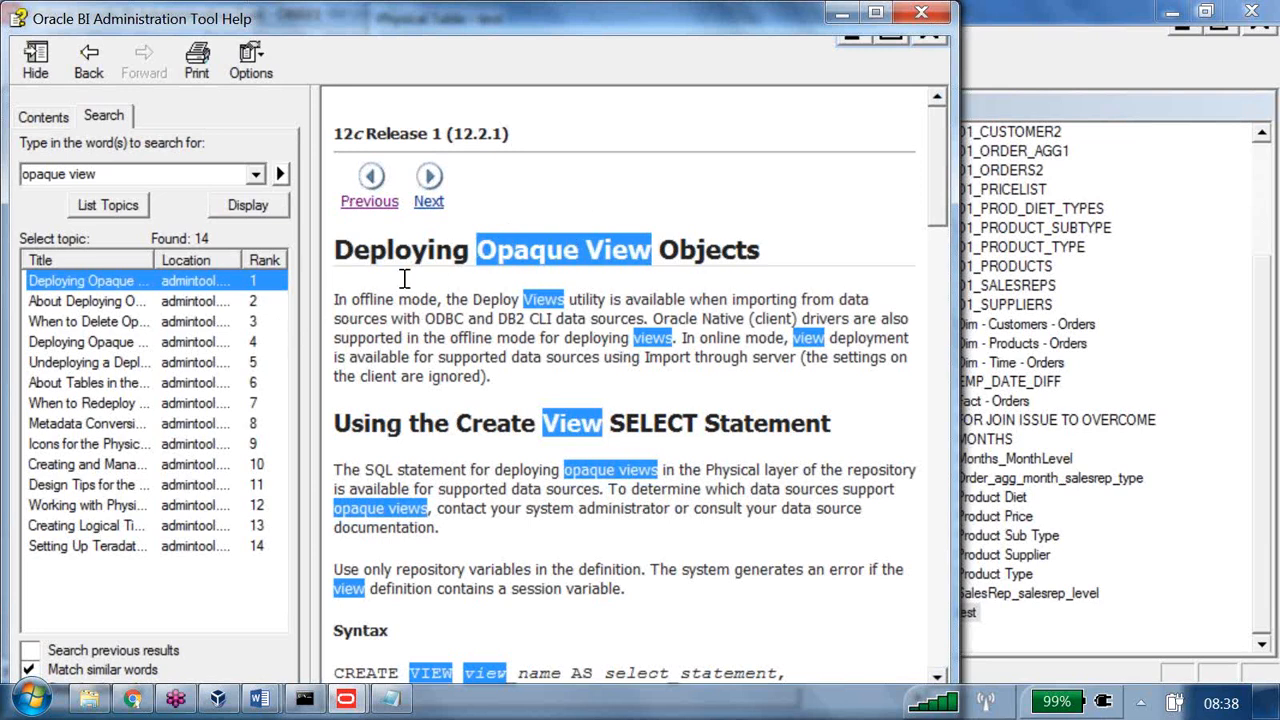
pyautogui.click(430, 344)
pyautogui.scroll(-15, 645, 514)
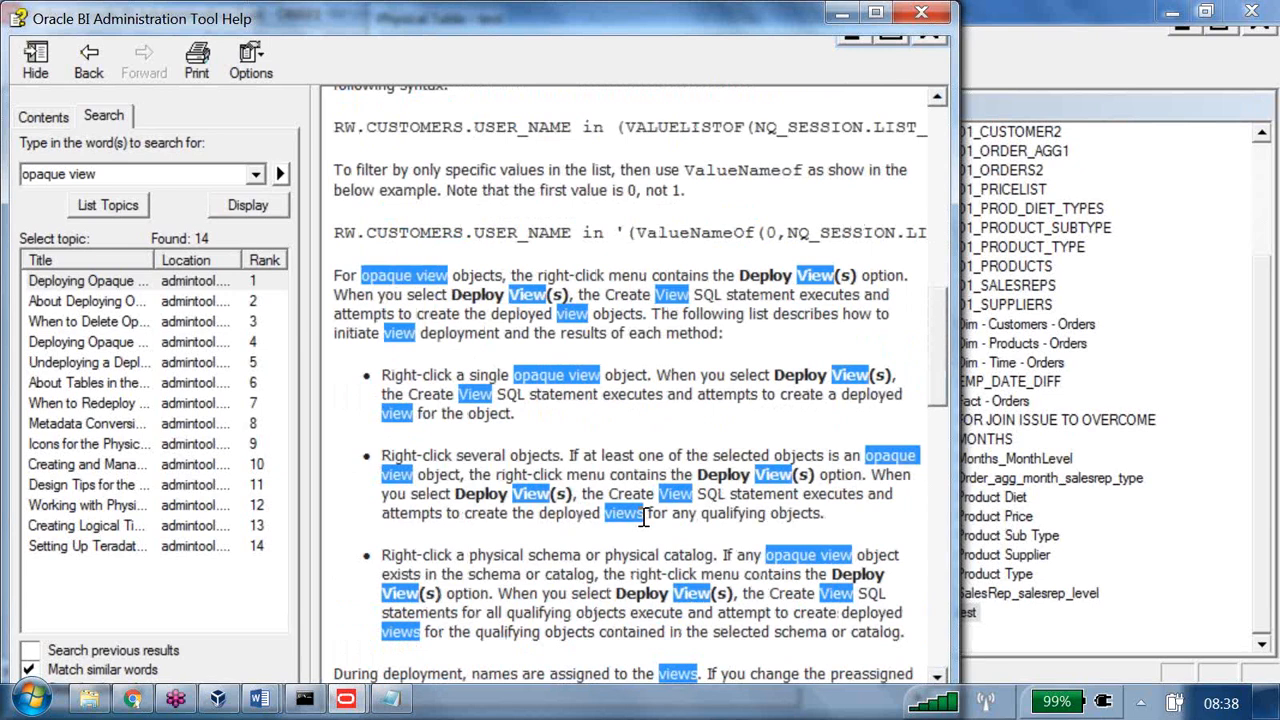
# Read the help topics on deleting and deploying opaque views, highlighting the sentence about using opaque views without deploying them.
pyautogui.doubleClick(88, 322)
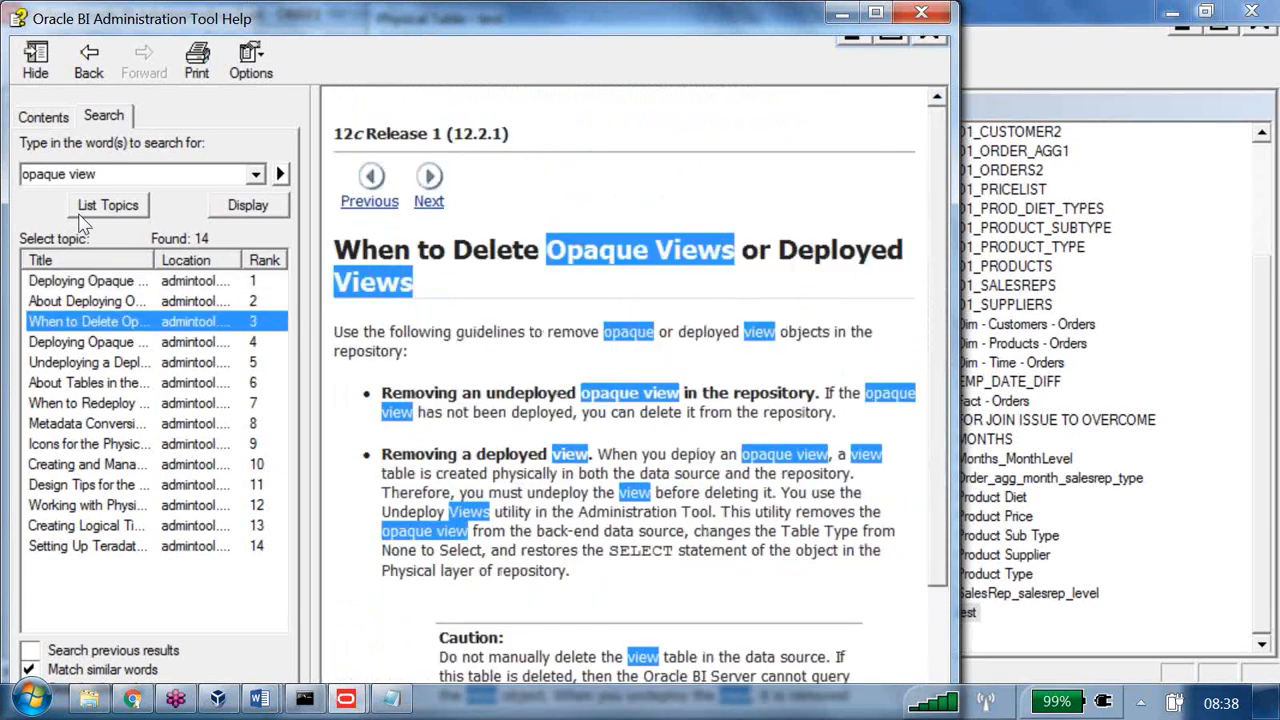
pyautogui.press('Down')
pyautogui.press('Return')
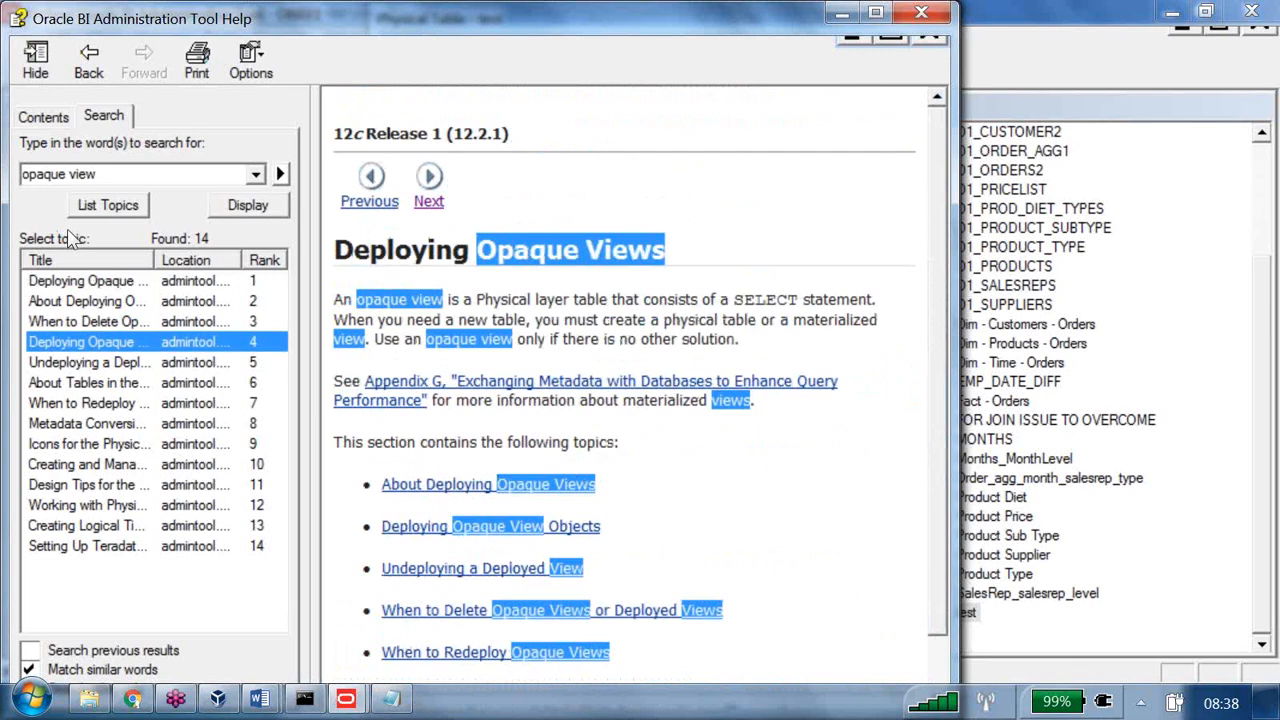
pyautogui.click(180, 296)
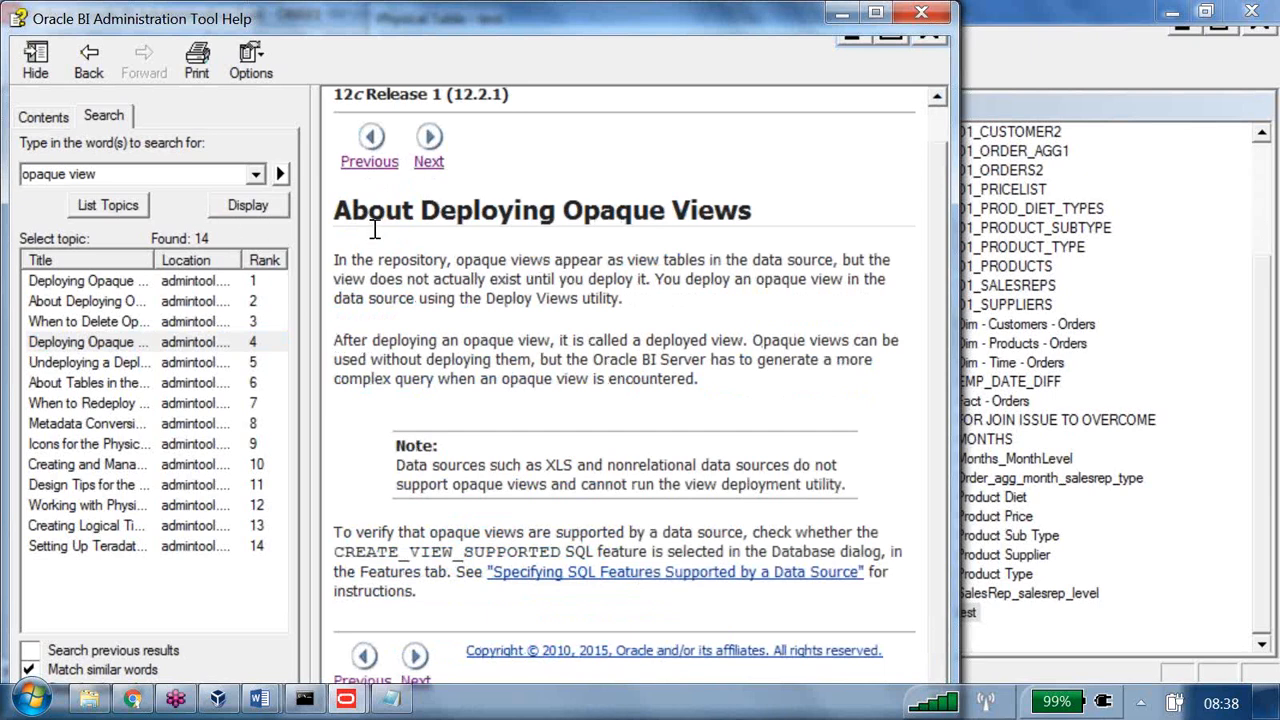
pyautogui.moveTo(756, 344)
pyautogui.mouseDown()
pyautogui.moveTo(864, 344)
pyautogui.moveTo(876, 362)
pyautogui.mouseUp()
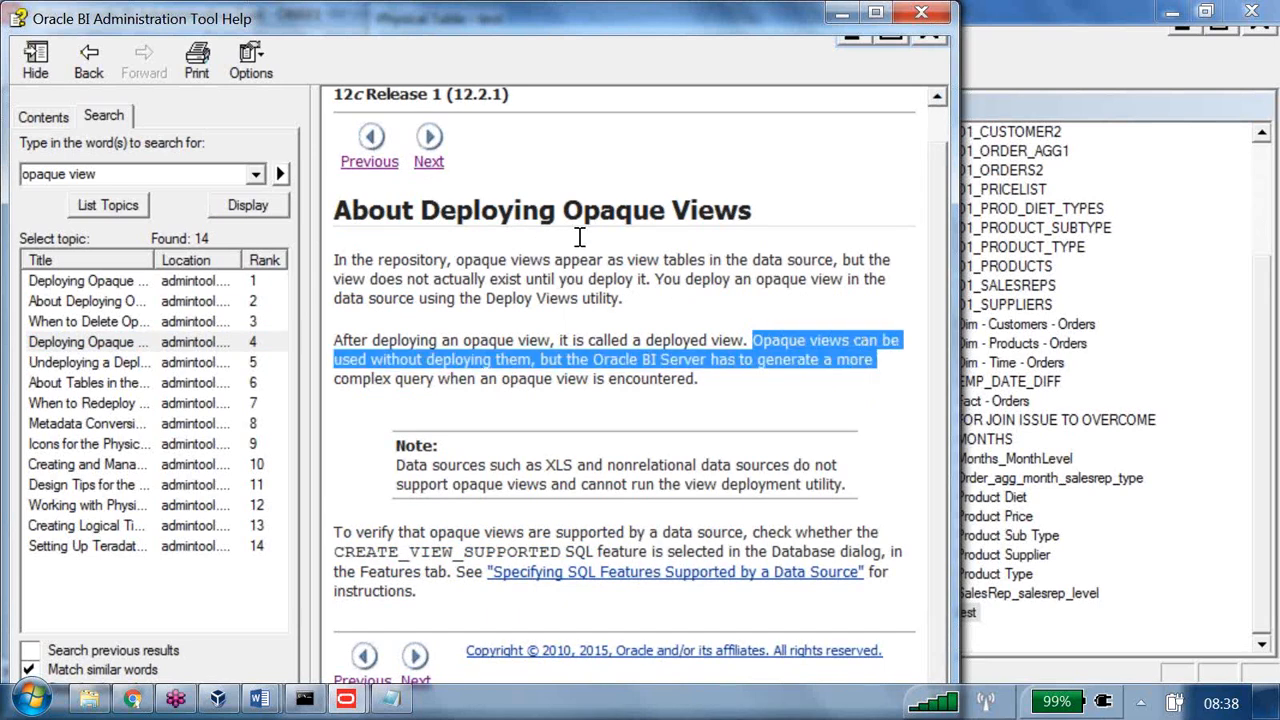
pyautogui.moveTo(579, 237); pyautogui.dragTo(580, 258)
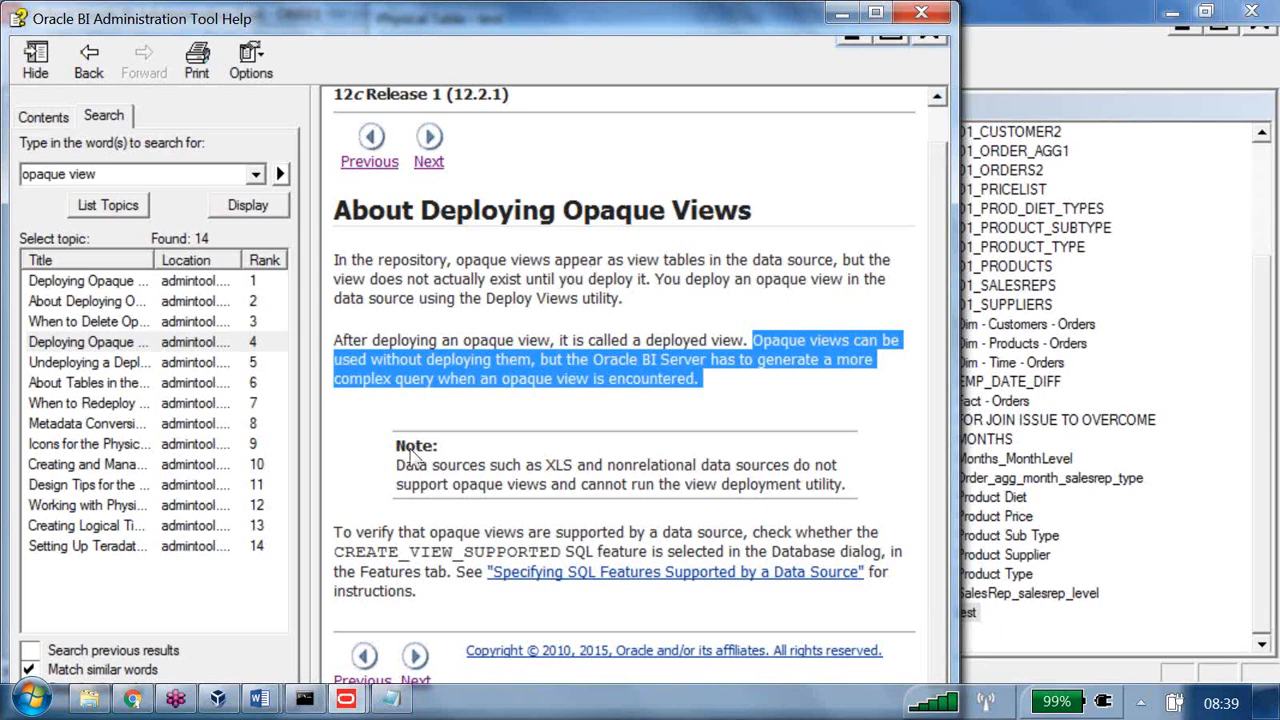
# Switch to Notepad and compare the full subquery statement with the "Select year from test" query.
pyautogui.click(391, 698)
pyautogui.moveTo(598, 236); pyautogui.dragTo(177, 117)
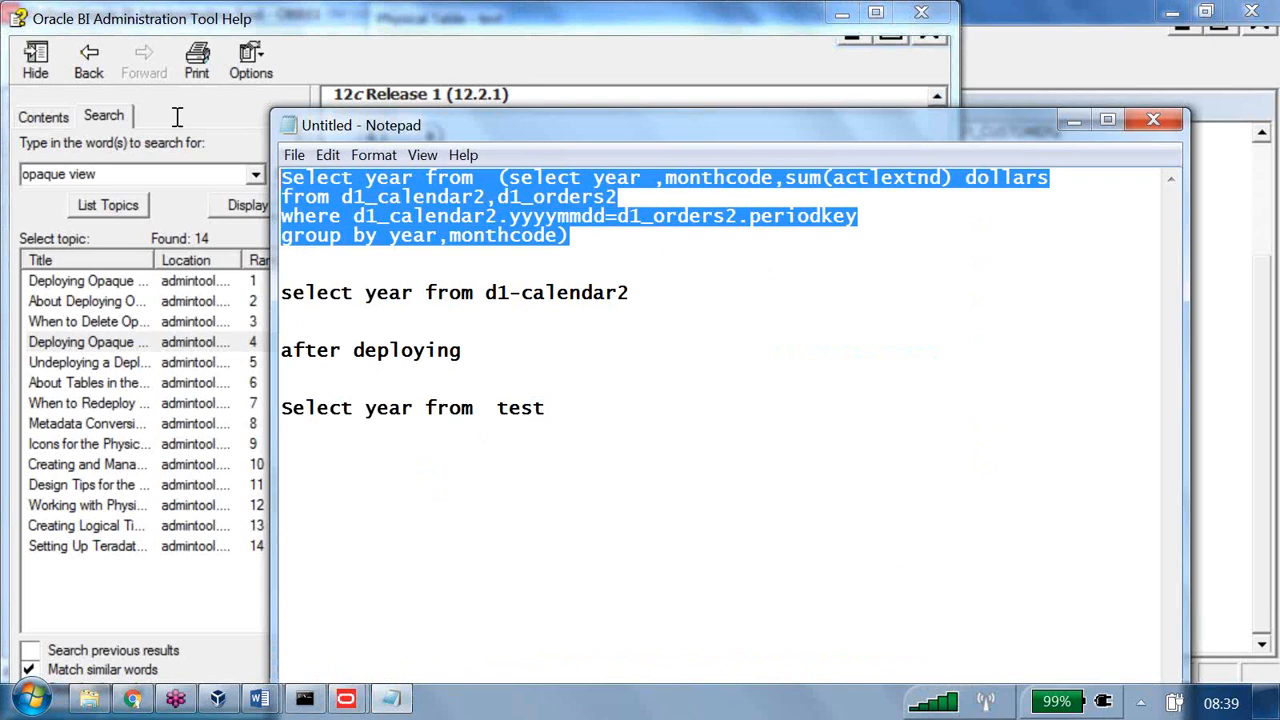
pyautogui.moveTo(563, 412); pyautogui.dragTo(272, 408)
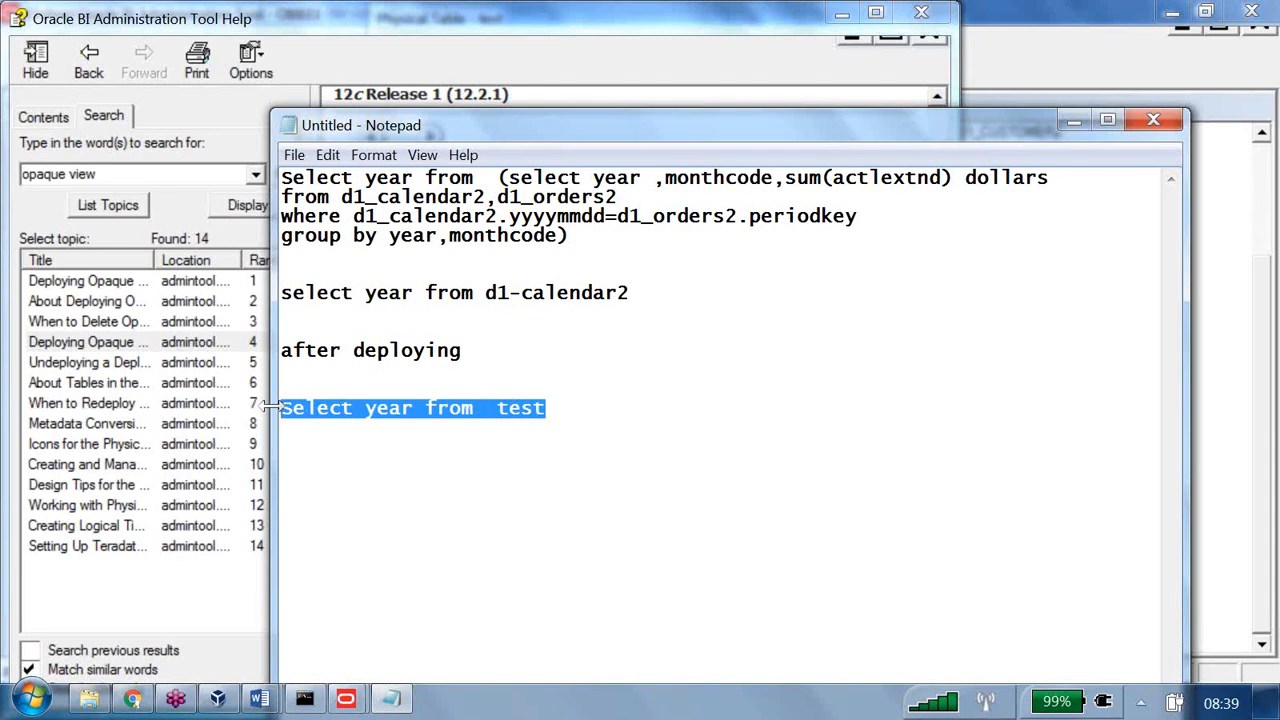
pyautogui.moveTo(700, 125); pyautogui.dragTo(700, 78)
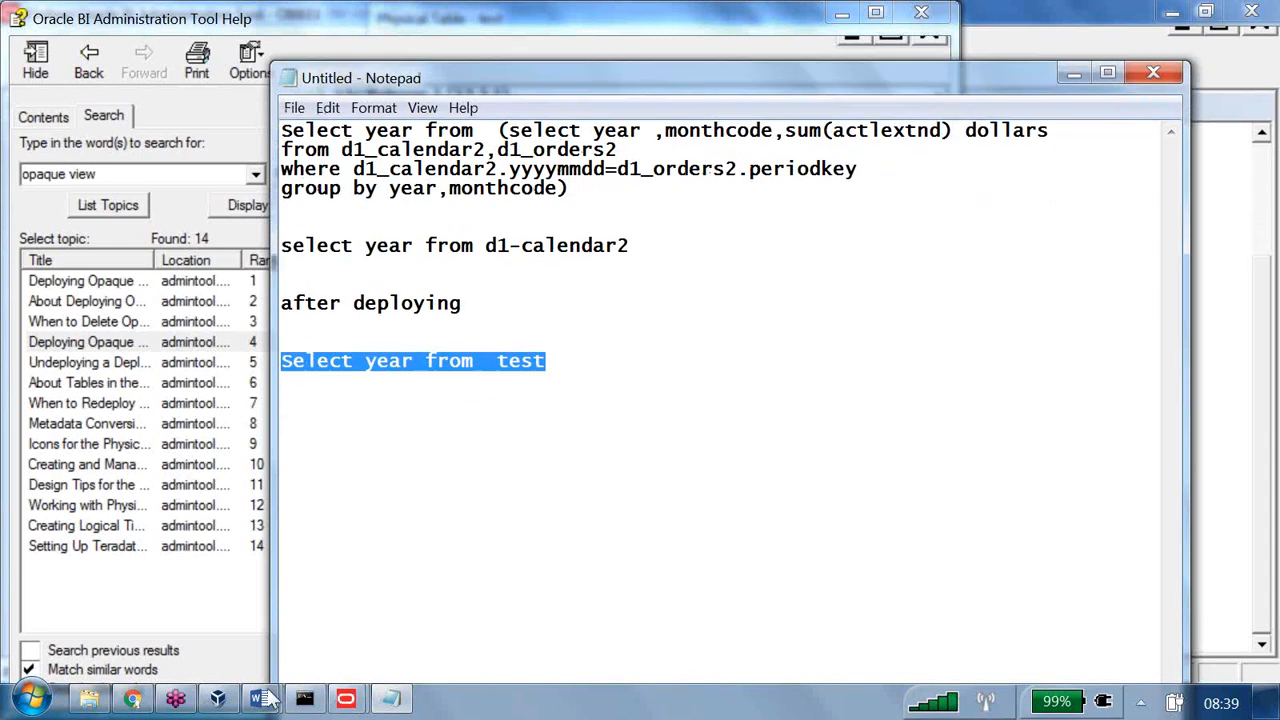
# Switch to the Word notes and review the "Step 2: Deploying view" explanation and process, up to the "Undeploying view" heading.
pyautogui.click(260, 700)
pyautogui.click(150, 580)
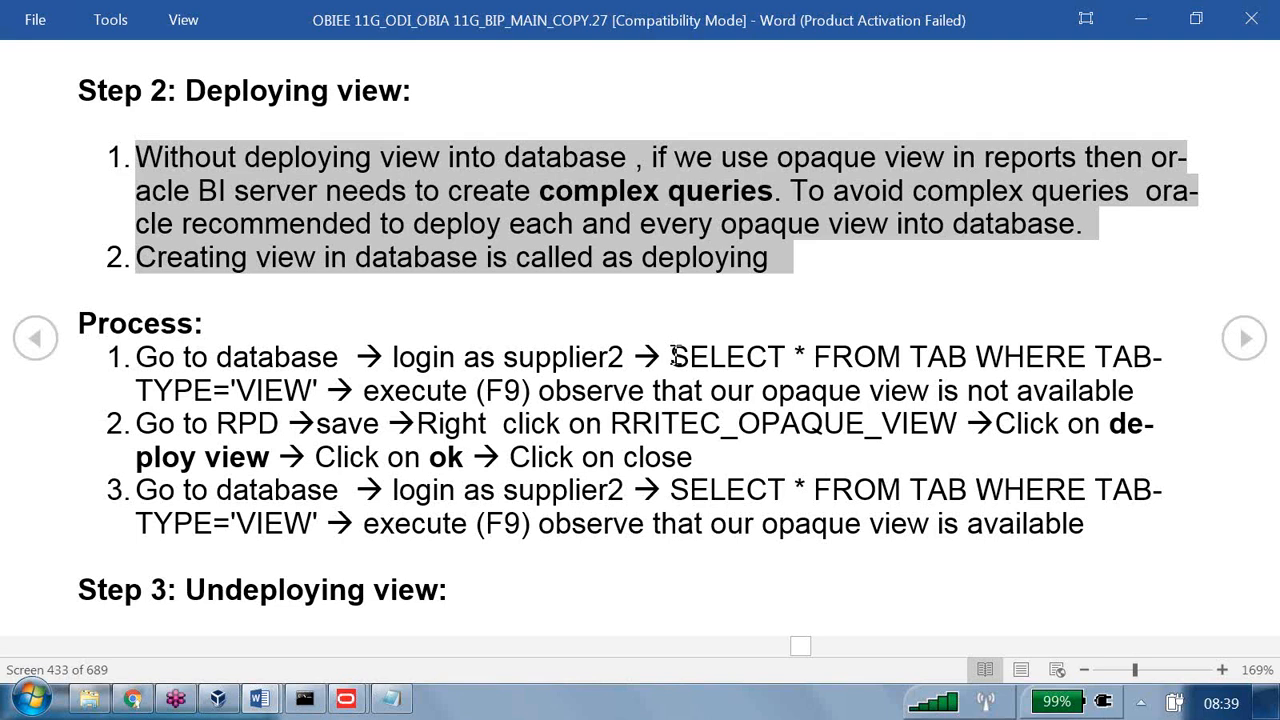
pyautogui.click(191, 173)
pyautogui.moveTo(137, 157); pyautogui.dragTo(1098, 217)
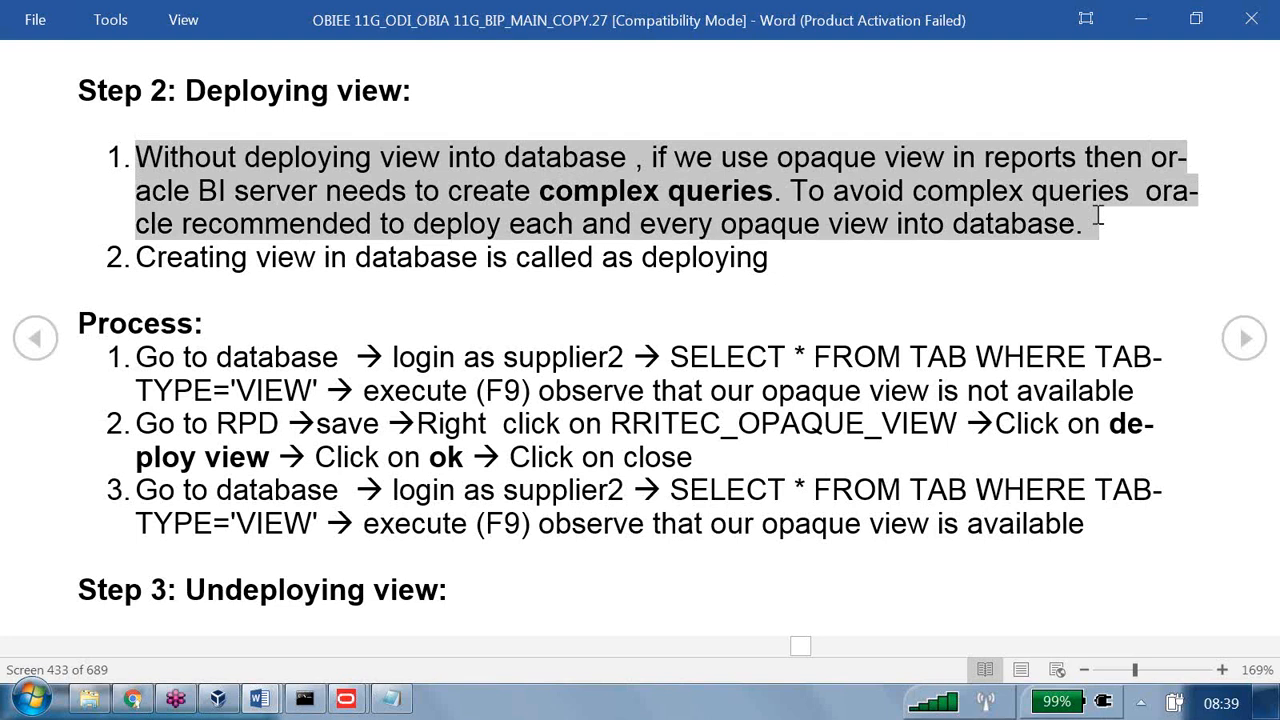
pyautogui.moveTo(156, 259); pyautogui.dragTo(772, 276)
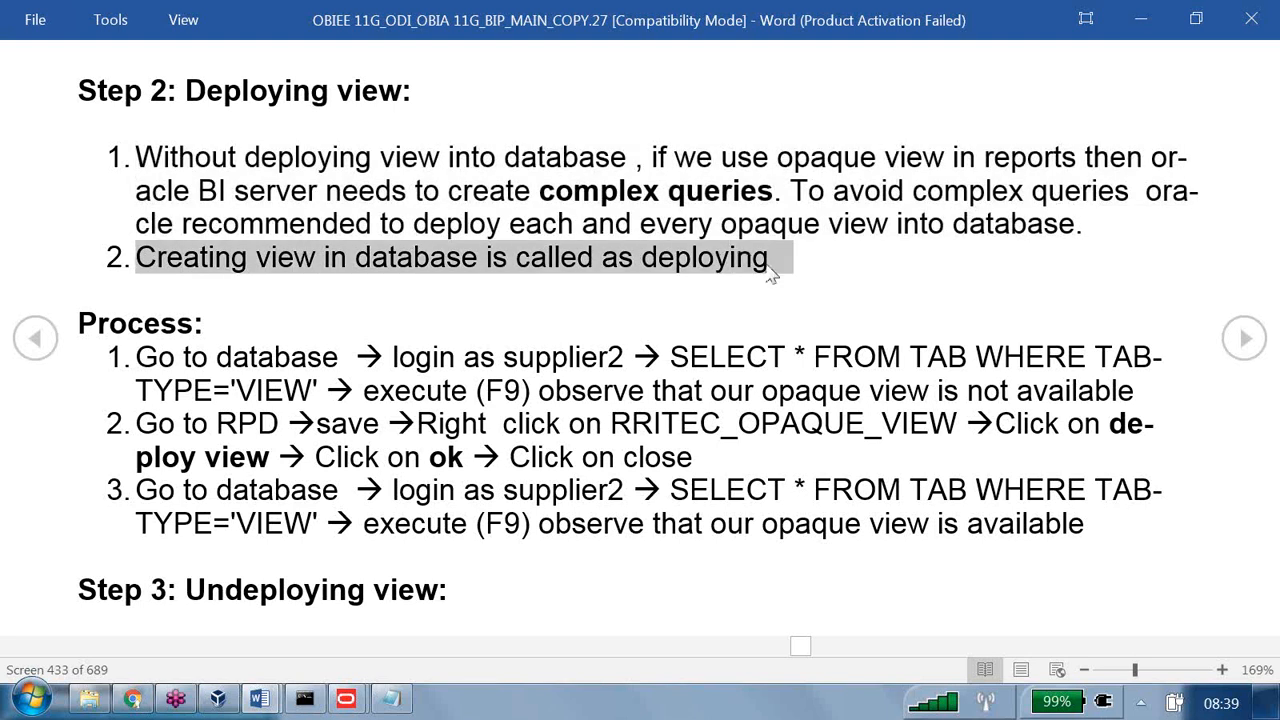
pyautogui.moveTo(80, 323); pyautogui.dragTo(203, 323)
pyautogui.moveTo(169, 363); pyautogui.dragTo(676, 537)
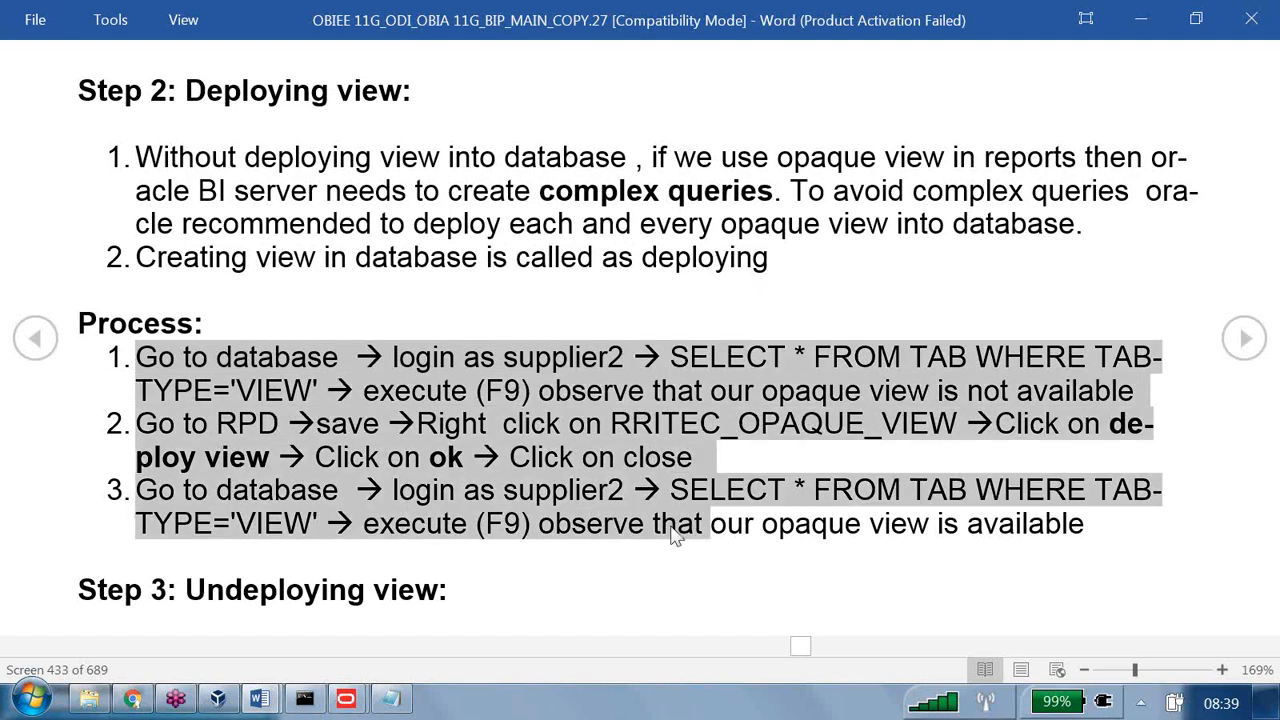
pyautogui.moveTo(449, 591); pyautogui.dragTo(185, 585)
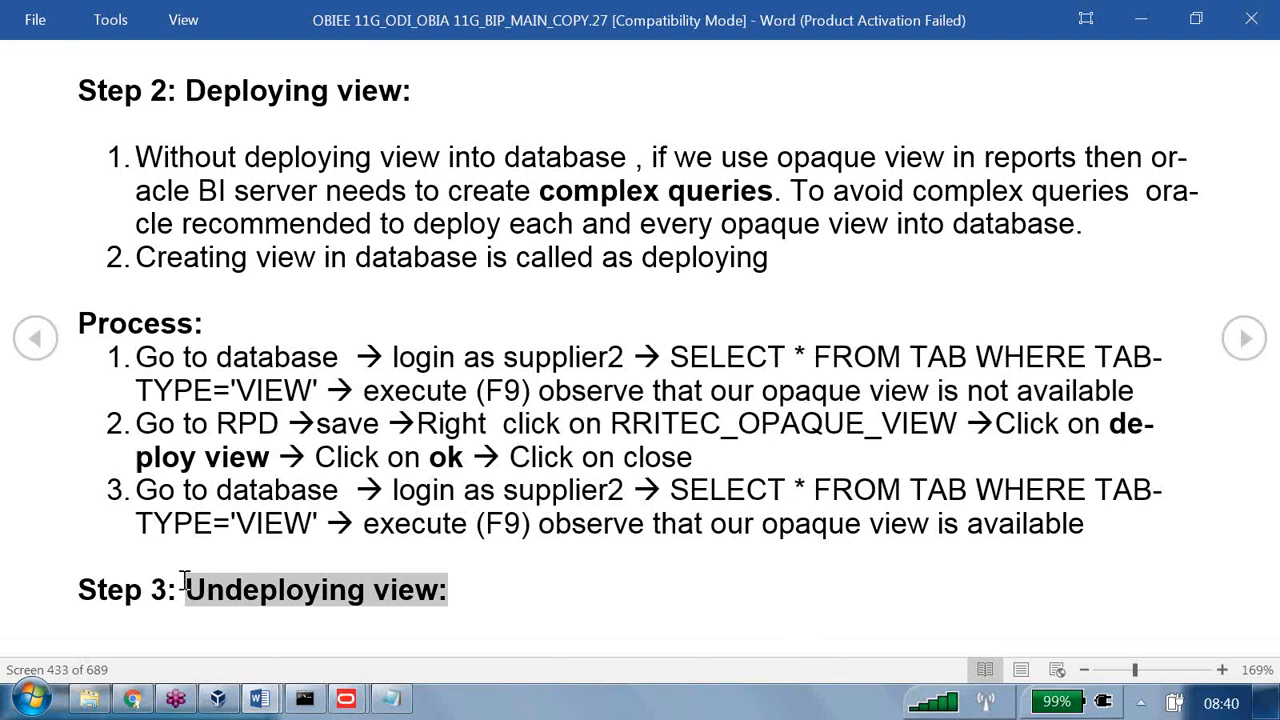
# Return to the BI Administration Tool, cancel the test physical table's properties and check in the changes.
pyautogui.moveTo(344, 700)
pyautogui.click(220, 590)
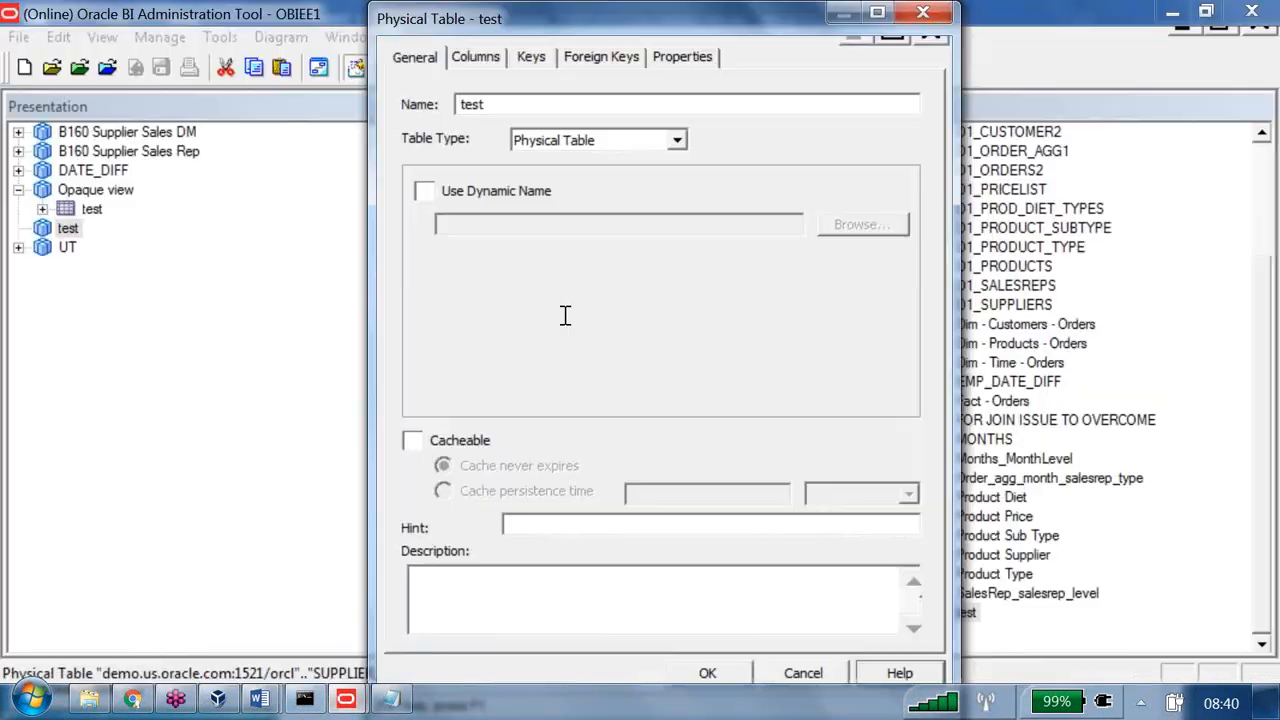
pyautogui.click(806, 676)
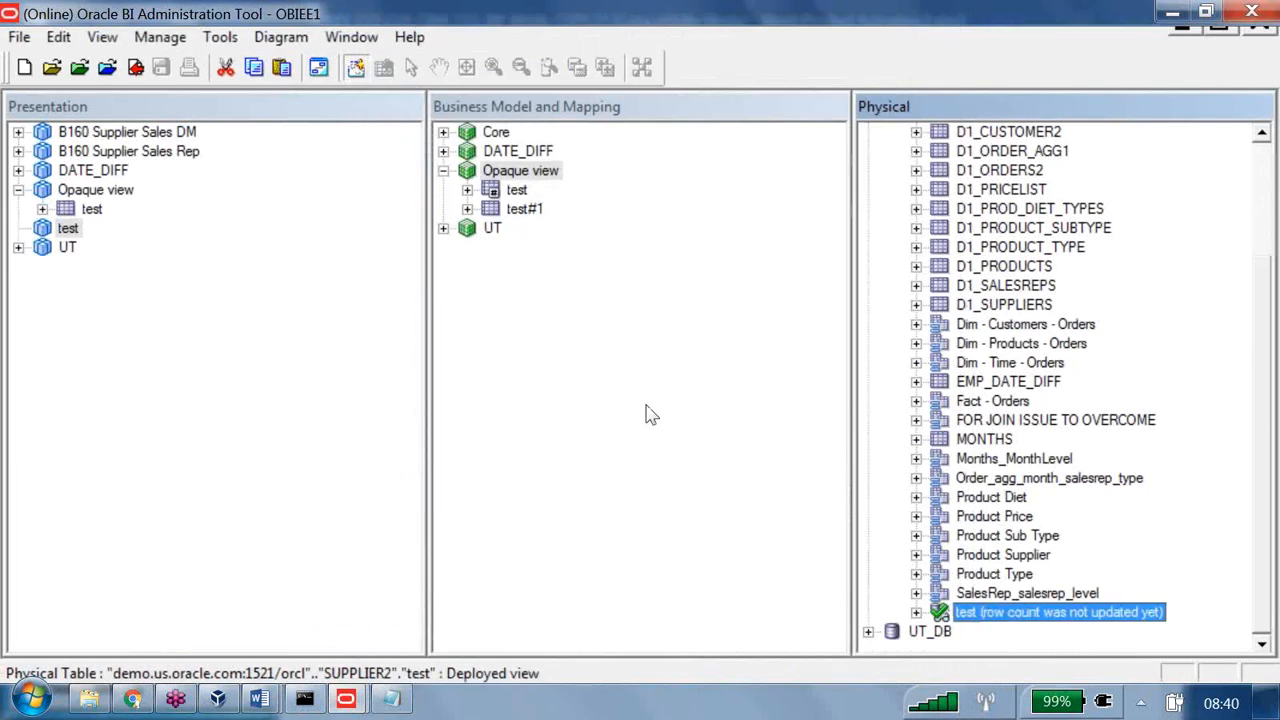
pyautogui.click(135, 68)
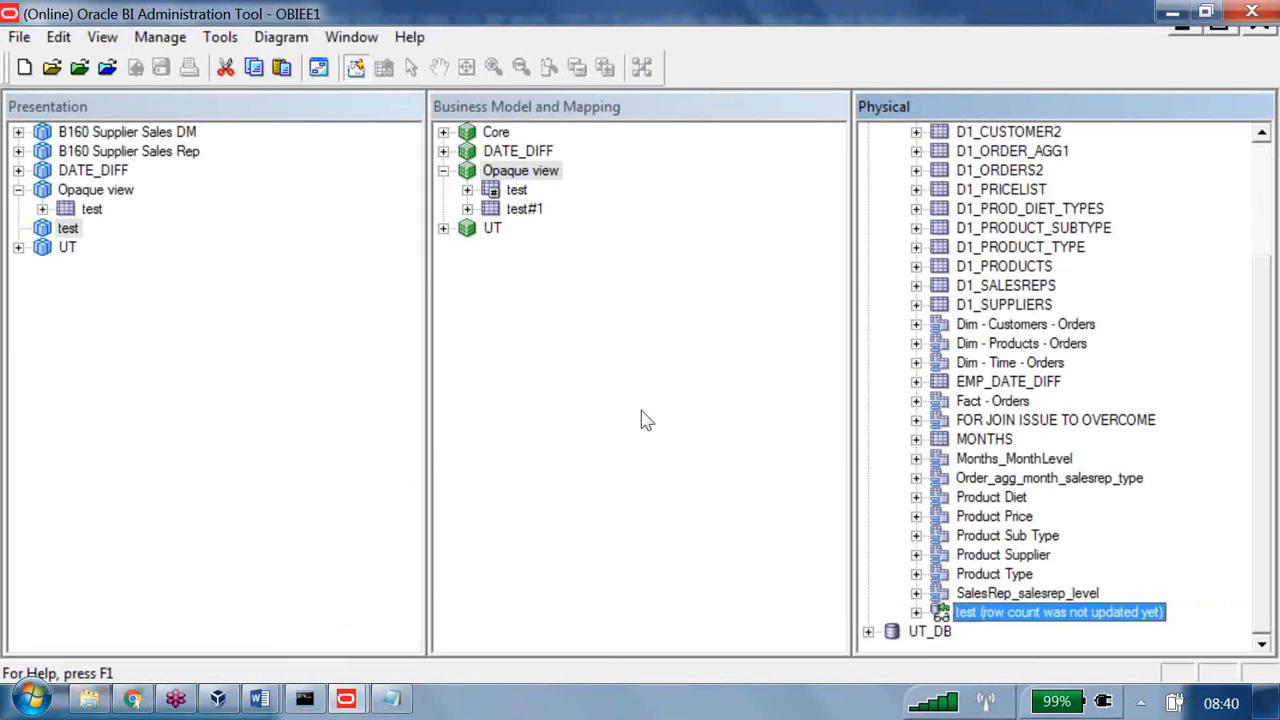
# Undeploy the test view in the Physical layer and confirm the undeployment.
pyautogui.hotkey('shift', 'F10')
pyautogui.press('Up')
pyautogui.press('Up')
pyautogui.press('Up')
pyautogui.press('Up')
pyautogui.press('Up')
pyautogui.press('Up')
pyautogui.press('Up')
pyautogui.press('Up')
pyautogui.press('Up')
pyautogui.press('Up')
pyautogui.press('Up')
pyautogui.press('Up')
pyautogui.press('Up')
pyautogui.press('Up')
pyautogui.press('Up')
pyautogui.press('Up')
pyautogui.press('Up')
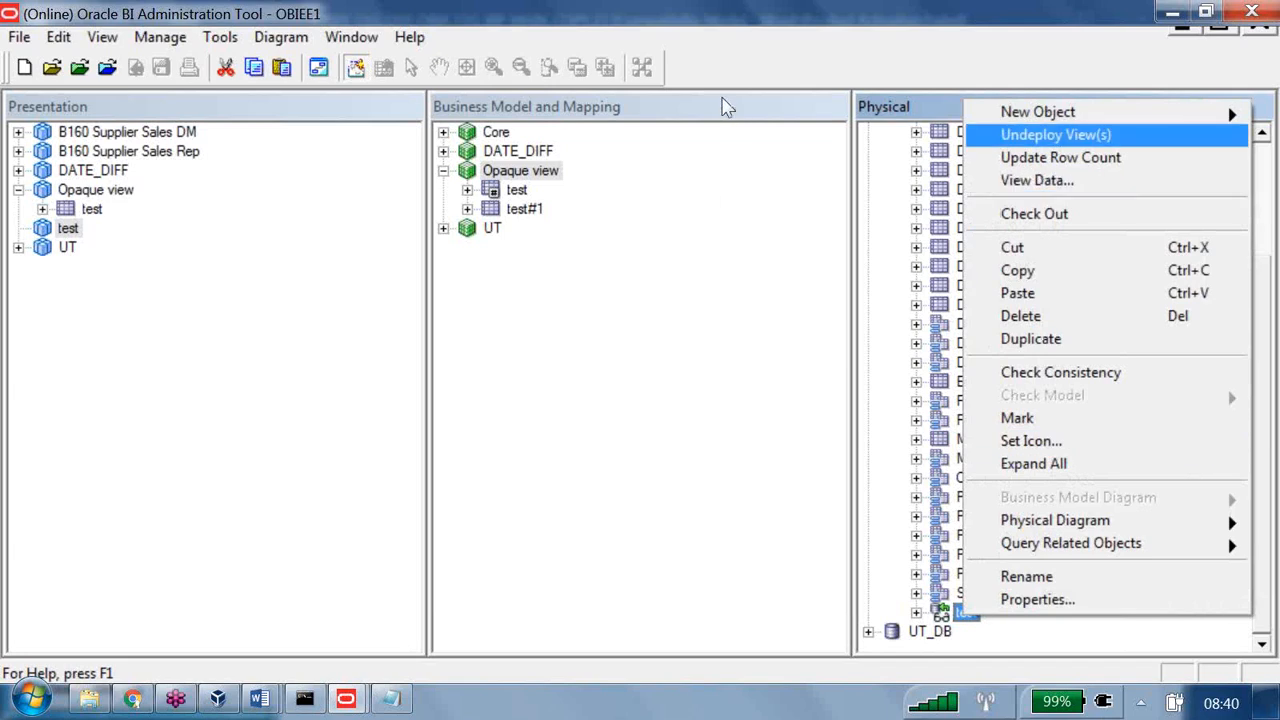
pyautogui.press('Return')
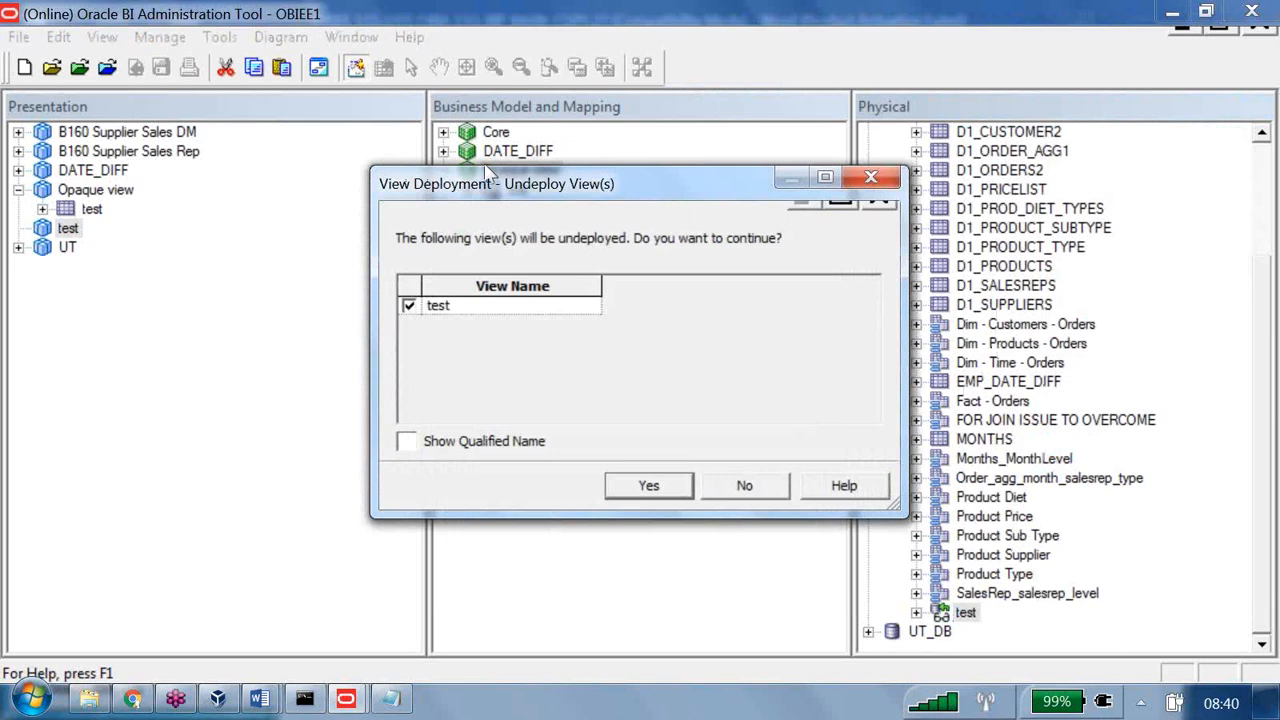
pyautogui.click(682, 483)
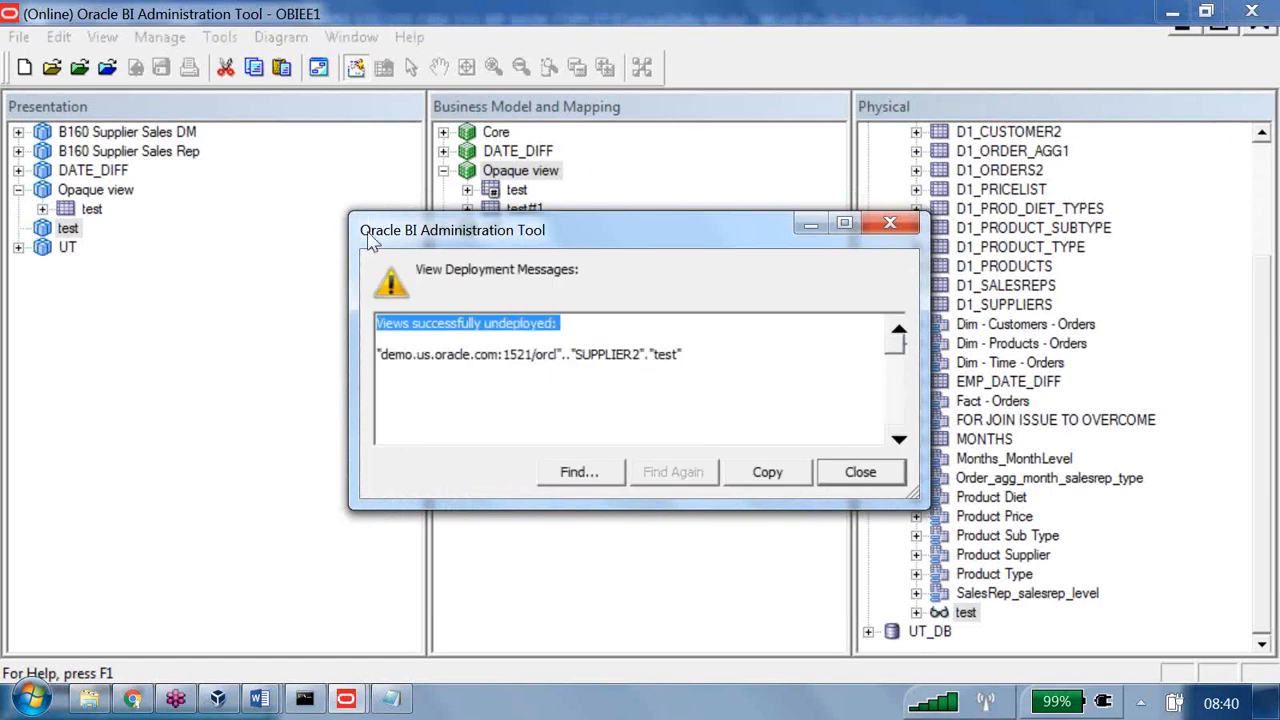
# Switch to SQL Developer in the virtual machine and rerun the query listing the supplier2 schema's views.
pyautogui.click(218, 698)
pyautogui.moveTo(310, 220); pyautogui.dragTo(14, 220)
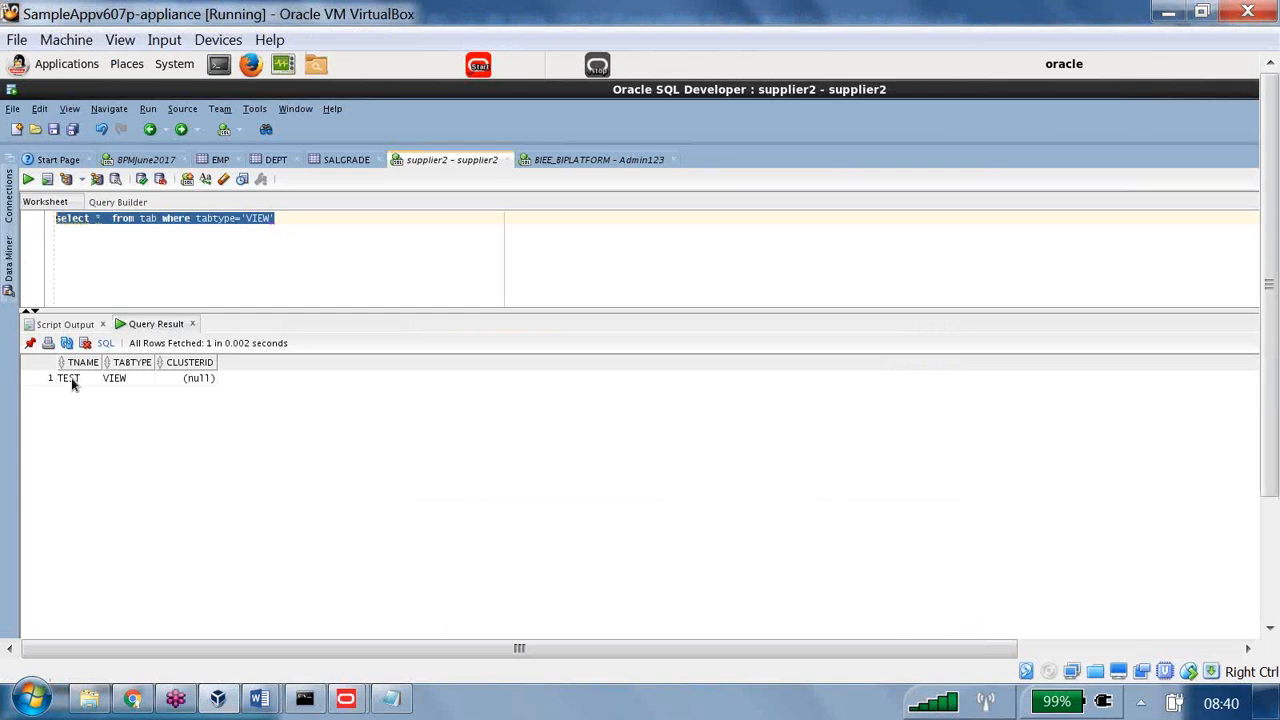
pyautogui.click(28, 180)
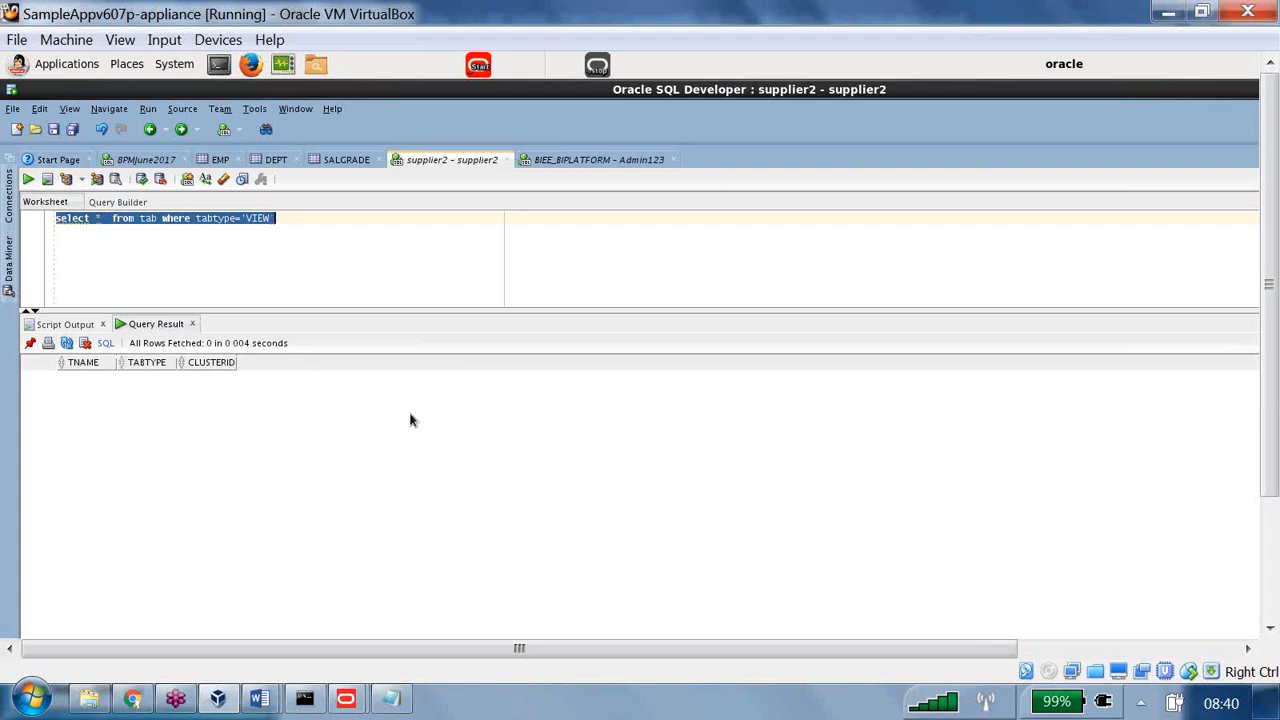
# Switch to the Word notes and review "Step 3: Undeploying view" and the heading "Exercise 1: Calling function in opaque View".
pyautogui.click(262, 697)
pyautogui.click(250, 600)
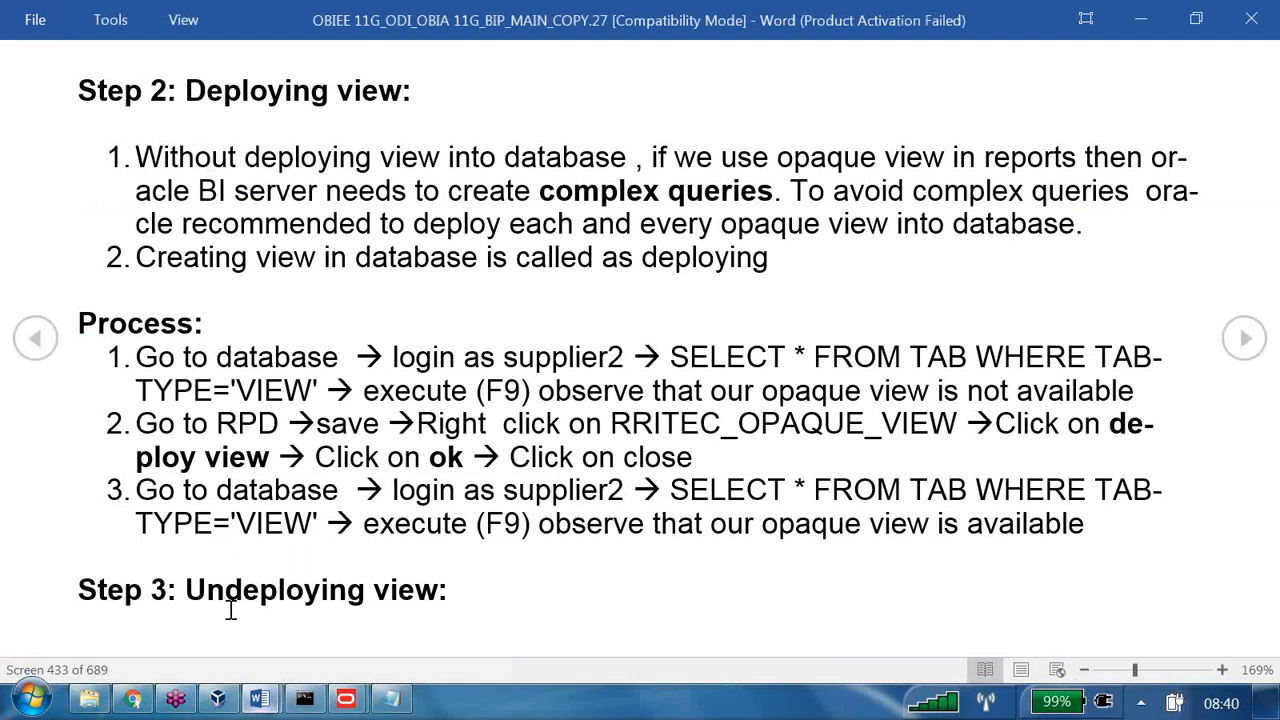
pyautogui.click(440, 590)
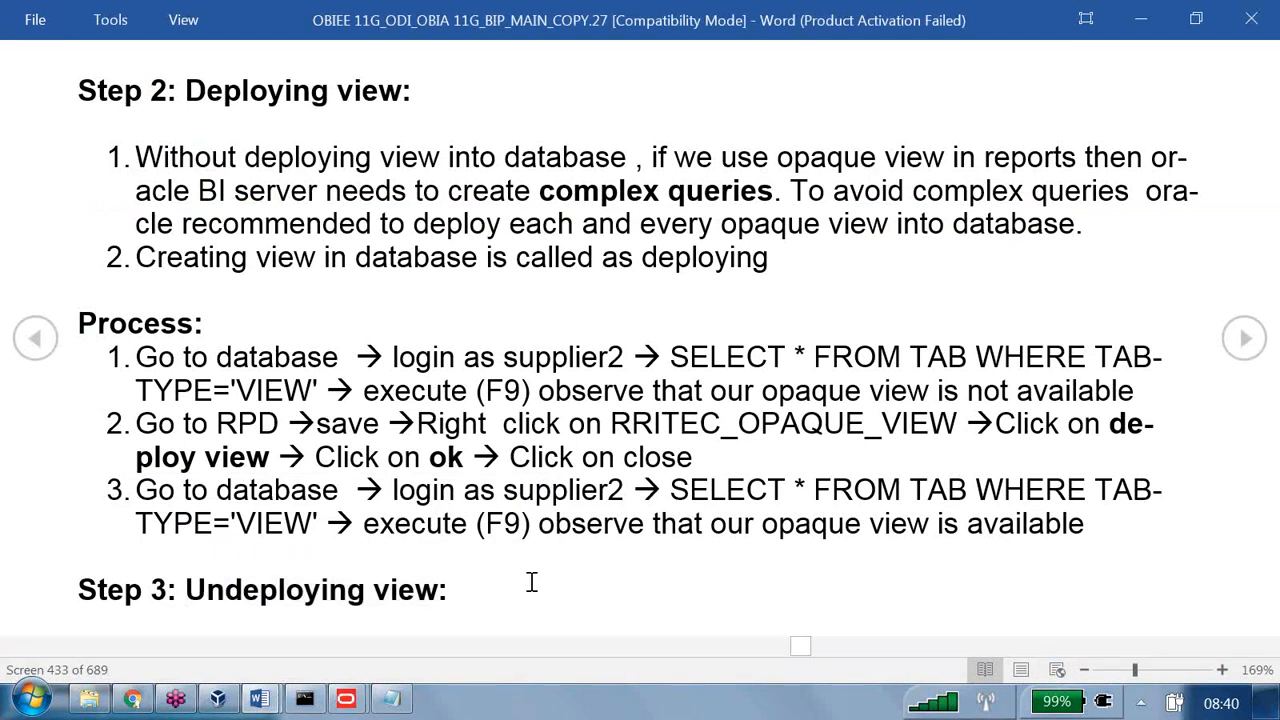
pyautogui.scroll(-1, 528, 583)
pyautogui.moveTo(207, 200); pyautogui.dragTo(73, 115)
pyautogui.moveTo(663, 260); pyautogui.dragTo(62, 265)
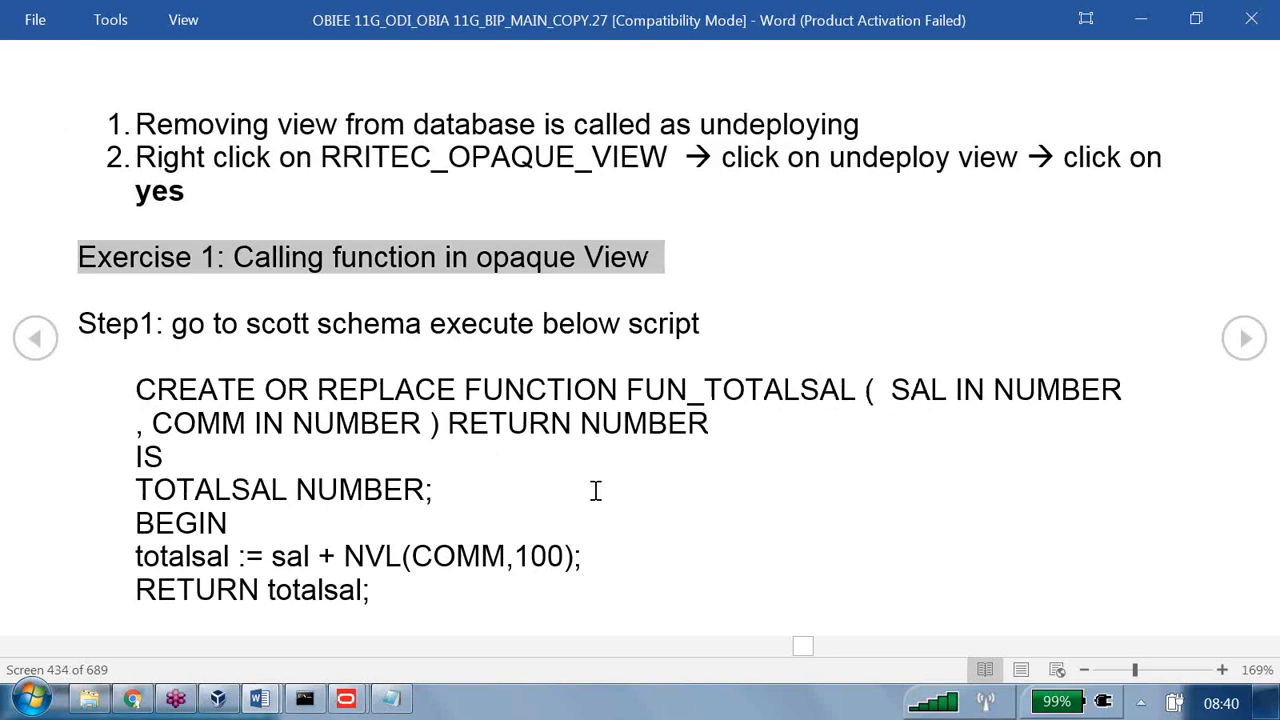
# Read Step 1 of Exercise 1 with the FUN_TOTALSAL function script, continuing to the Step 2 illustrations.
pyautogui.moveTo(413, 708)
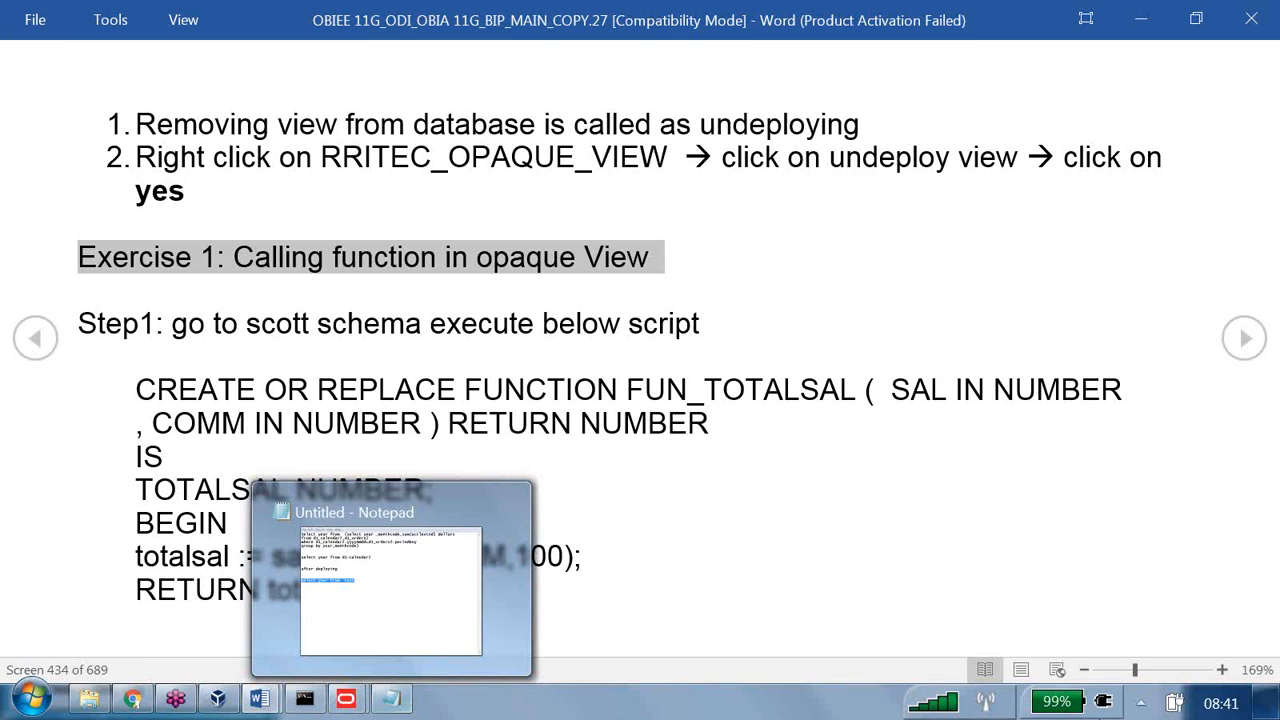
pyautogui.doubleClick(403, 282)
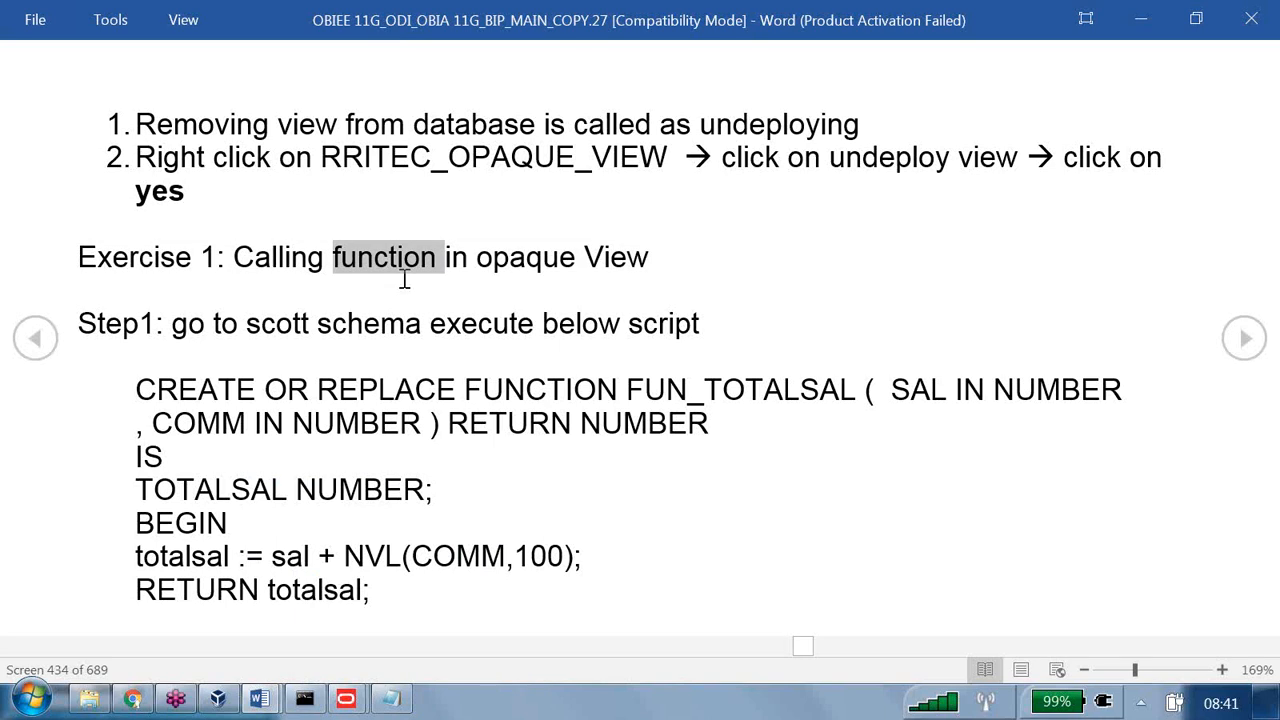
pyautogui.moveTo(195, 320); pyautogui.dragTo(678, 322)
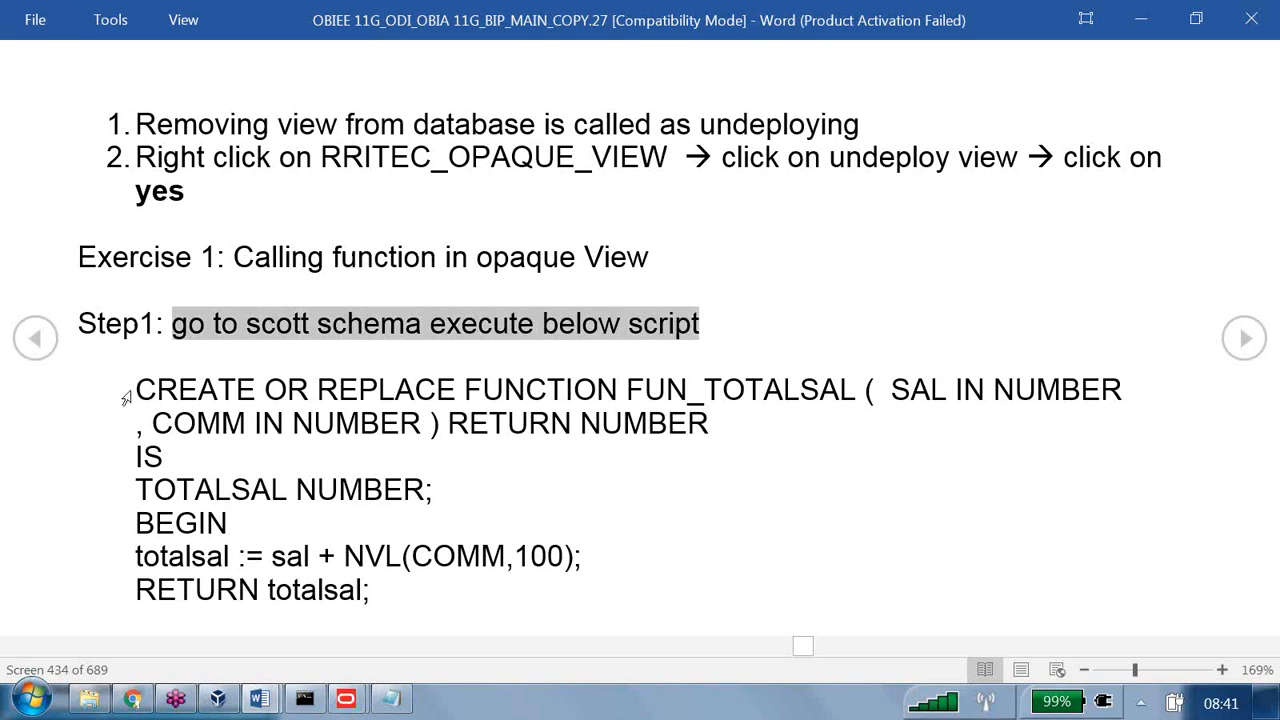
pyautogui.moveTo(137, 389); pyautogui.dragTo(171, 451)
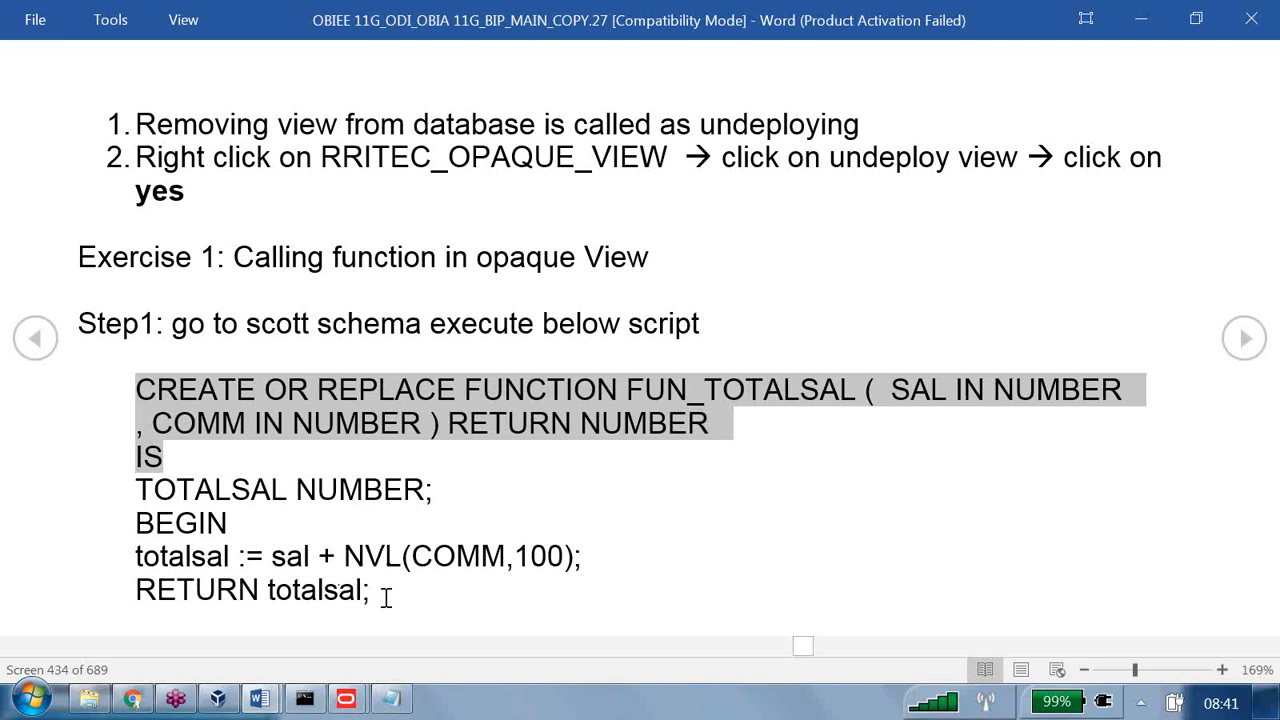
pyautogui.scroll(-1, 386, 596)
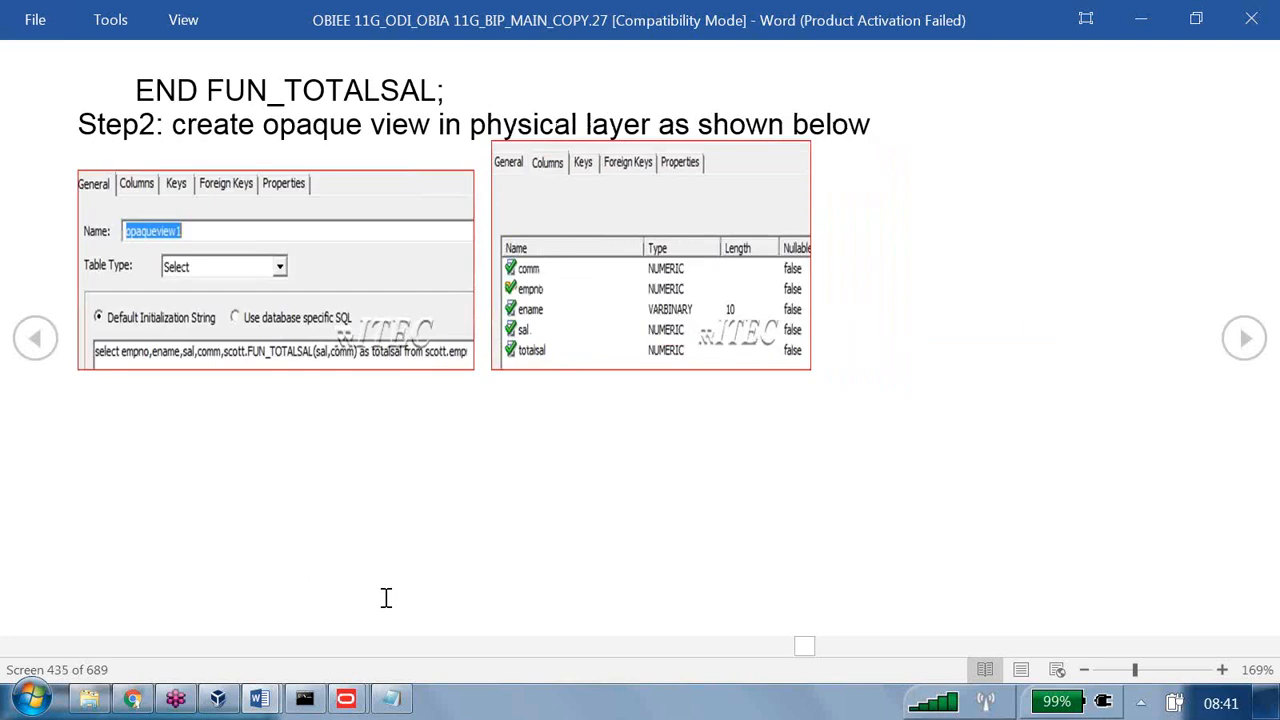
# Copy the FUN_TOTALSAL script text ending in "END FUN_TOTALSAL;" from the notes and switch to SQL Developer in the virtual machine.
pyautogui.tripleClick(452, 94)
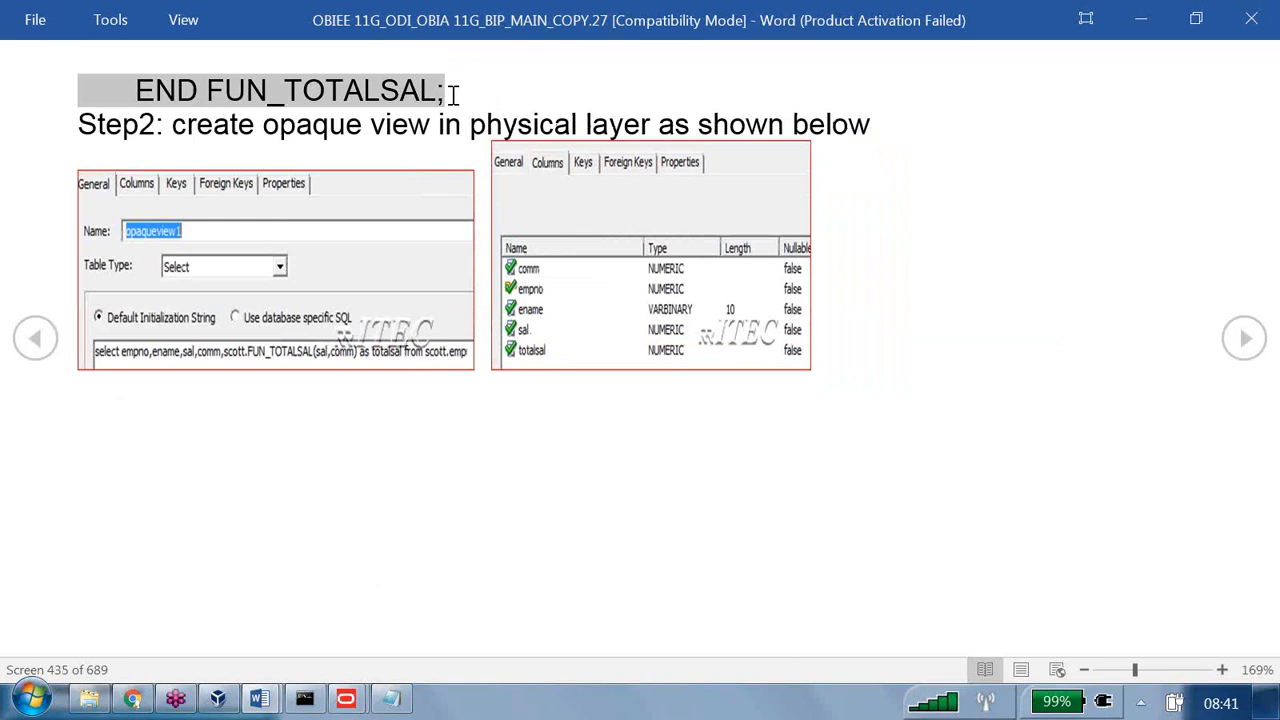
pyautogui.rightClick(390, 84)
pyautogui.click(437, 104)
pyautogui.click(218, 698)
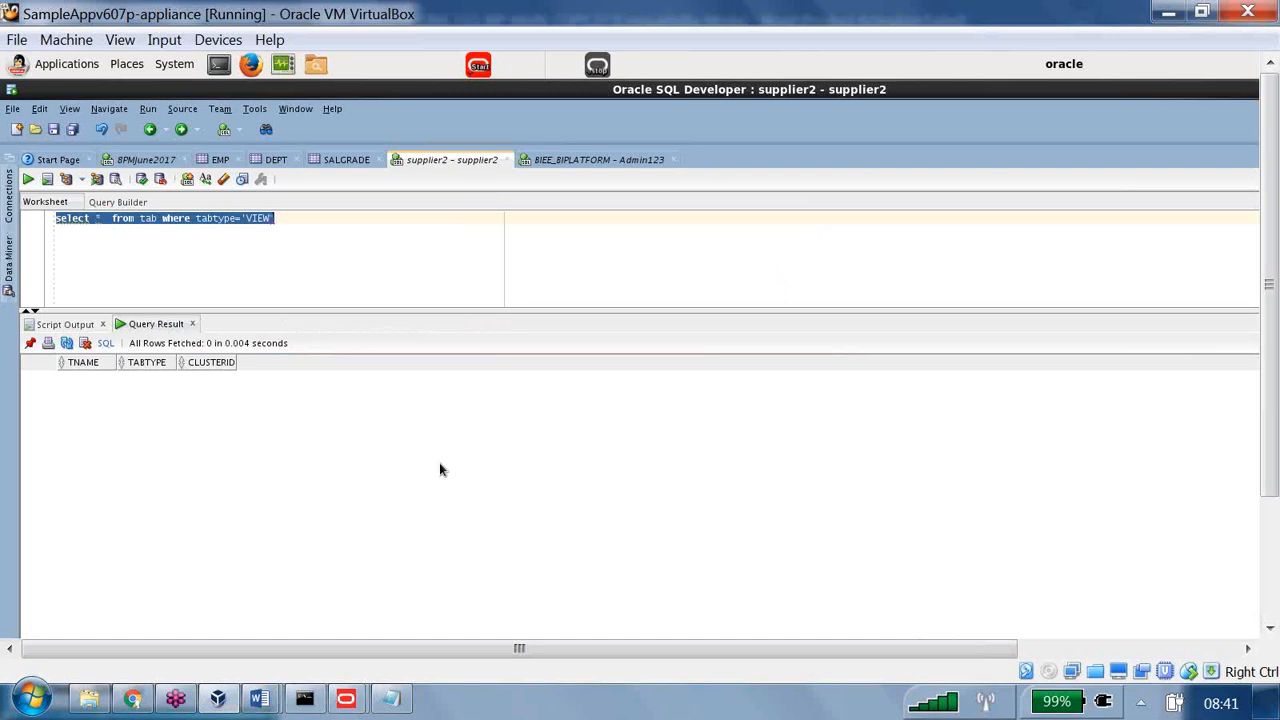
# Clear the view-listing query and any stray text from the supplier2 worksheet.
pyautogui.press('BackSpace')
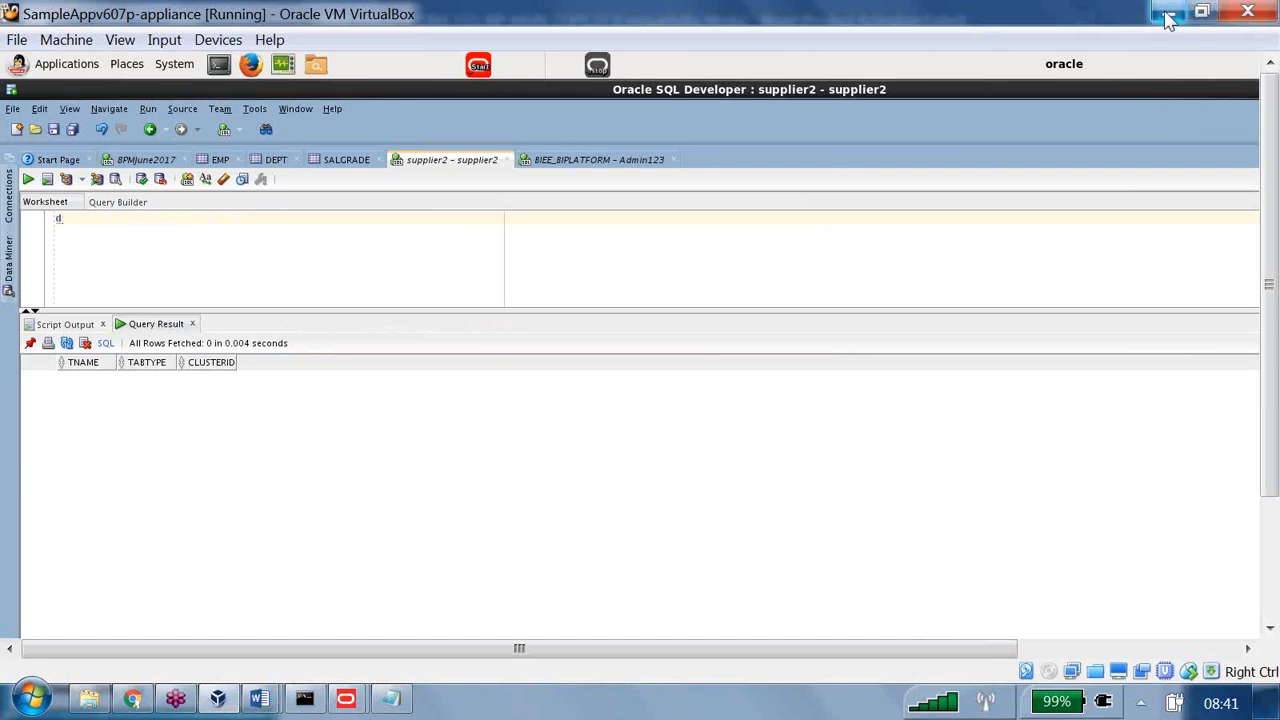
pyautogui.click(1264, 75)
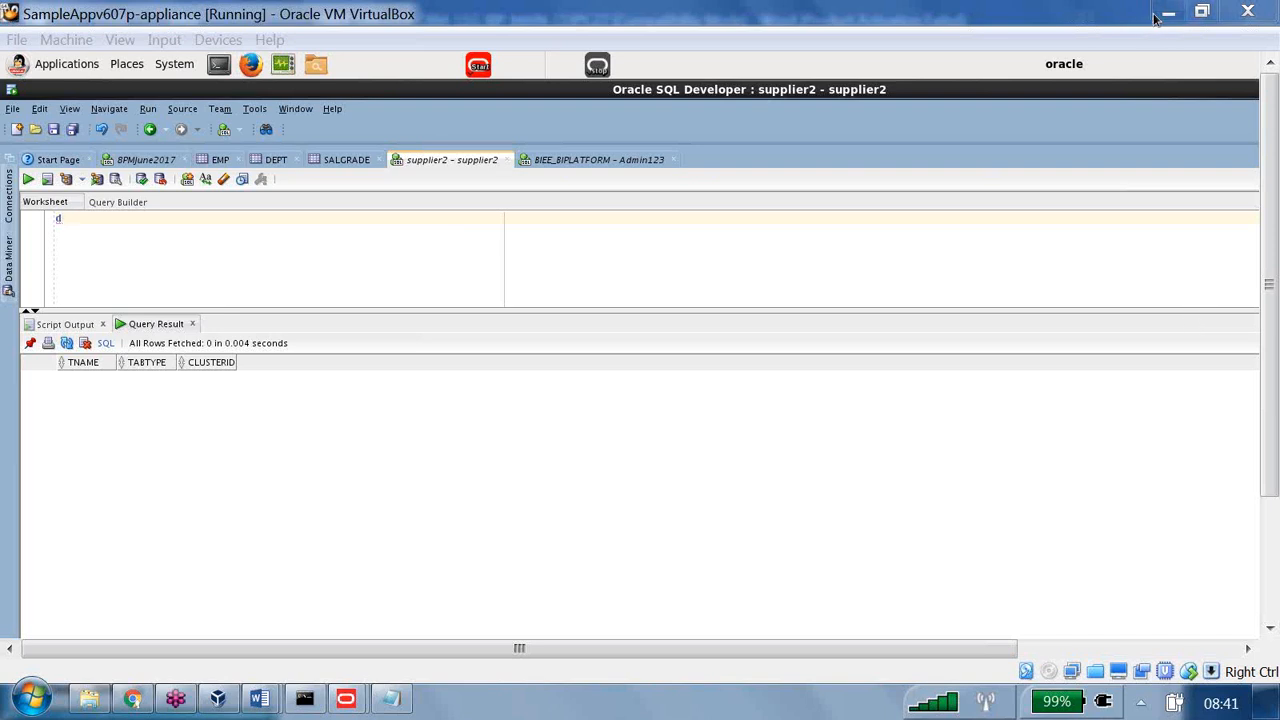
pyautogui.click(194, 234)
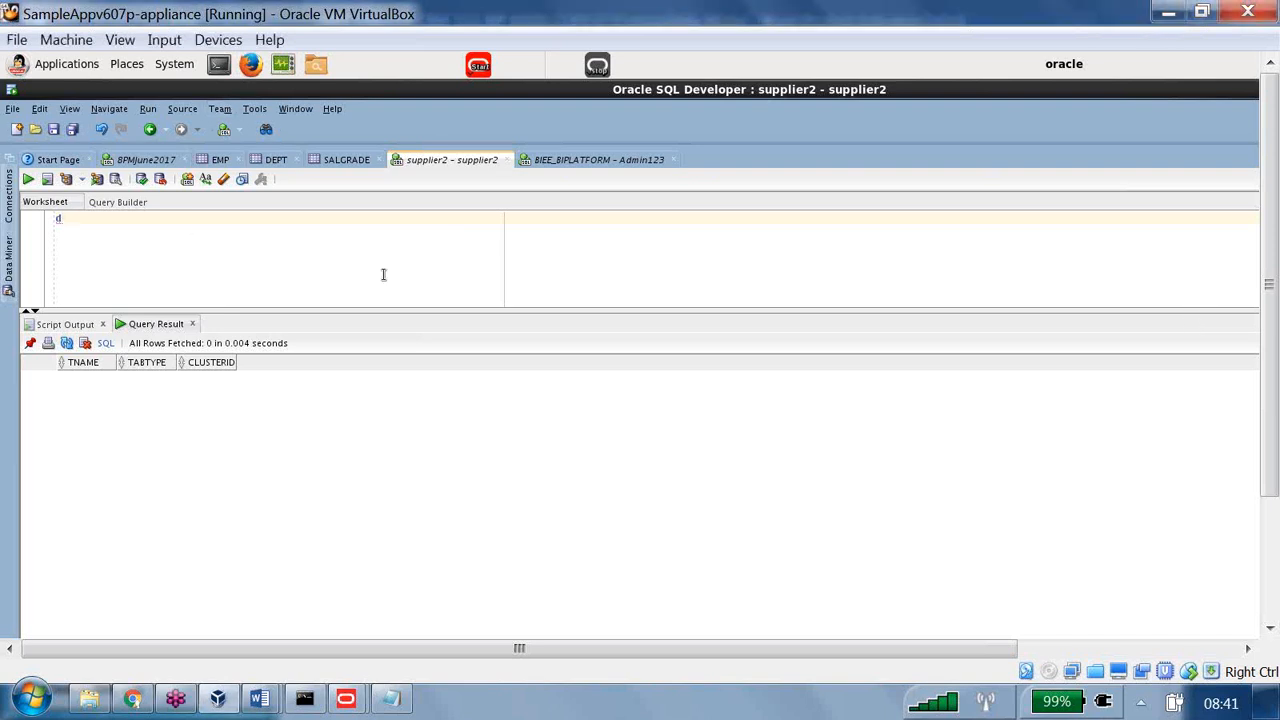
pyautogui.press('BackSpace')
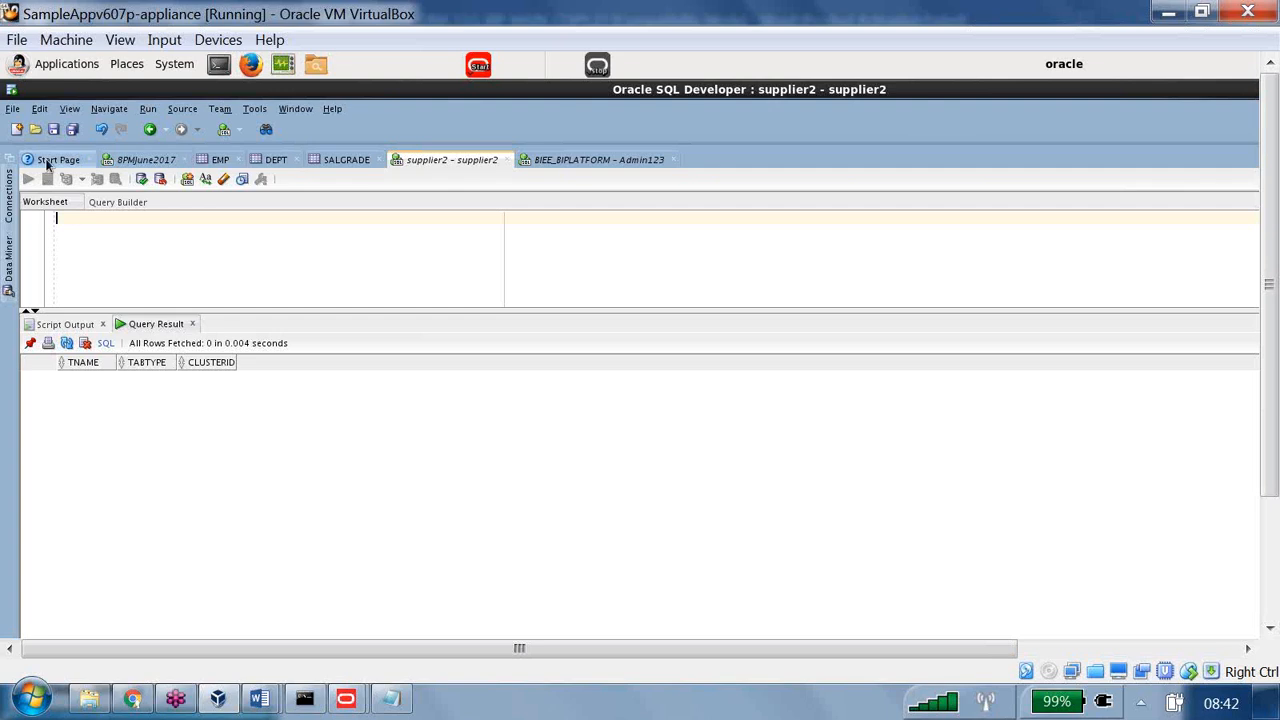
# Find the B160_SCOTT entry among the database connections and connect to it with a new worksheet.
pyautogui.click(140, 160)
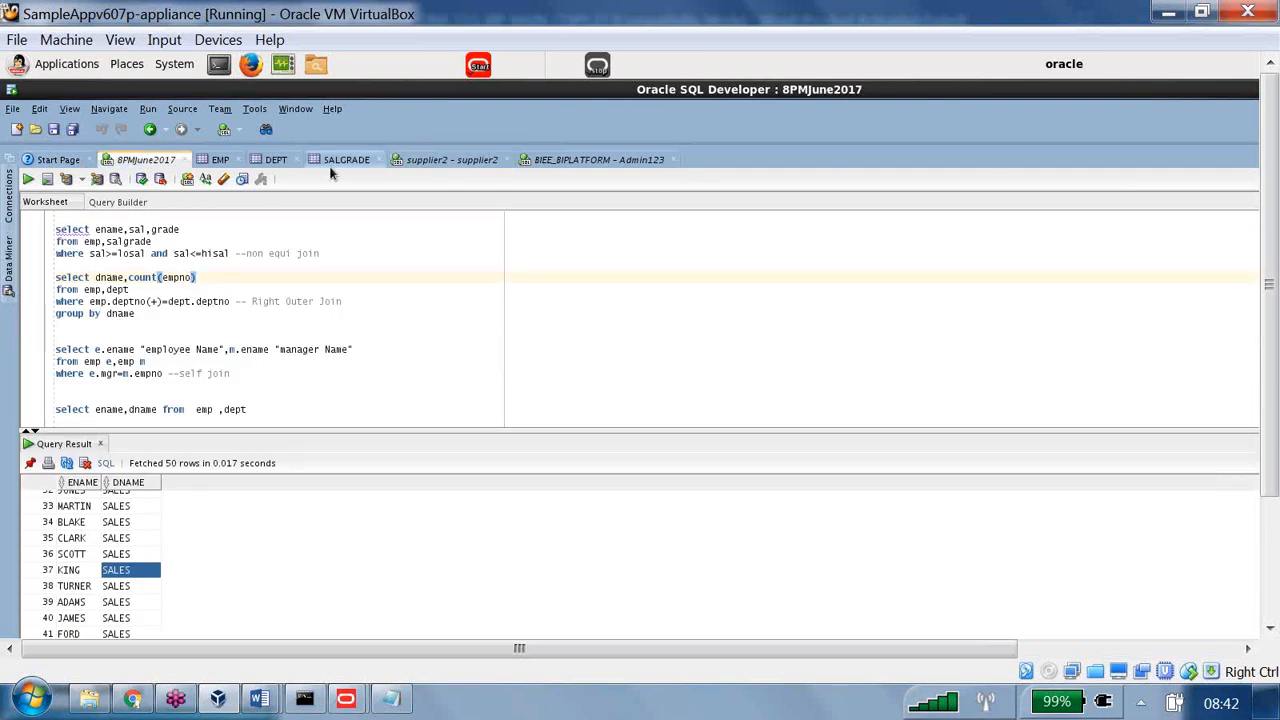
pyautogui.click(340, 160)
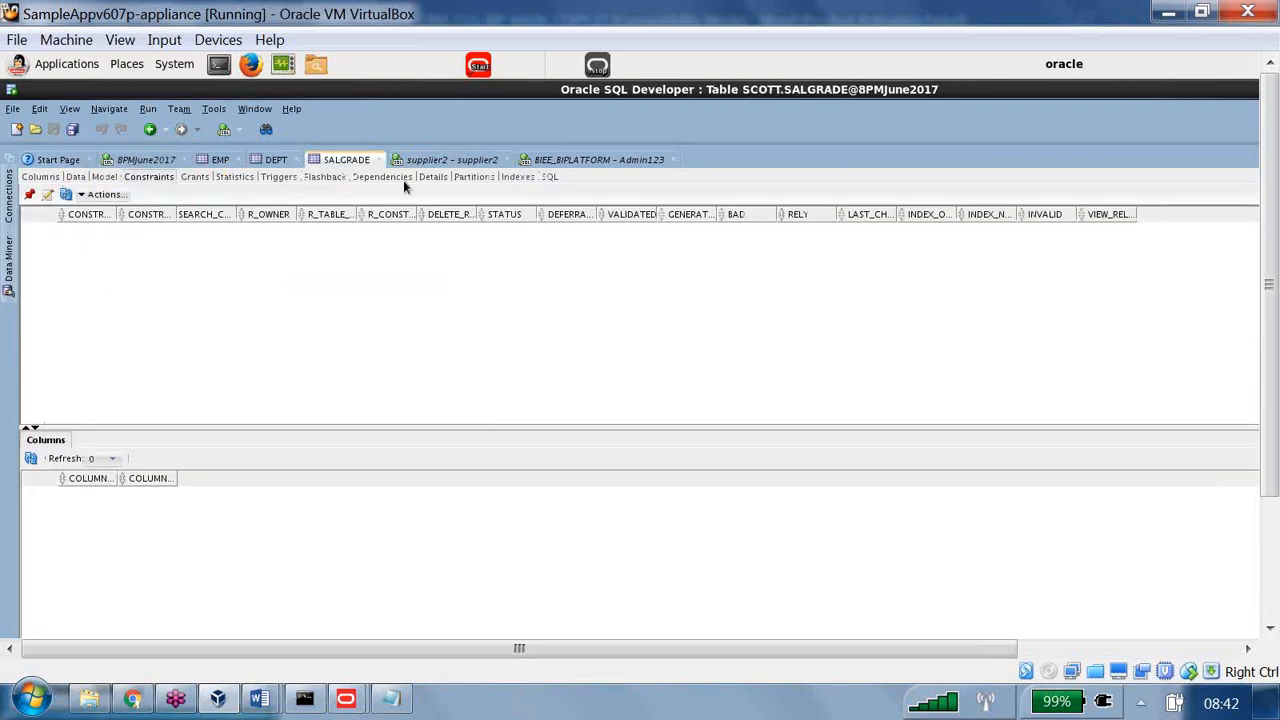
pyautogui.click(12, 218)
pyautogui.click(84, 440)
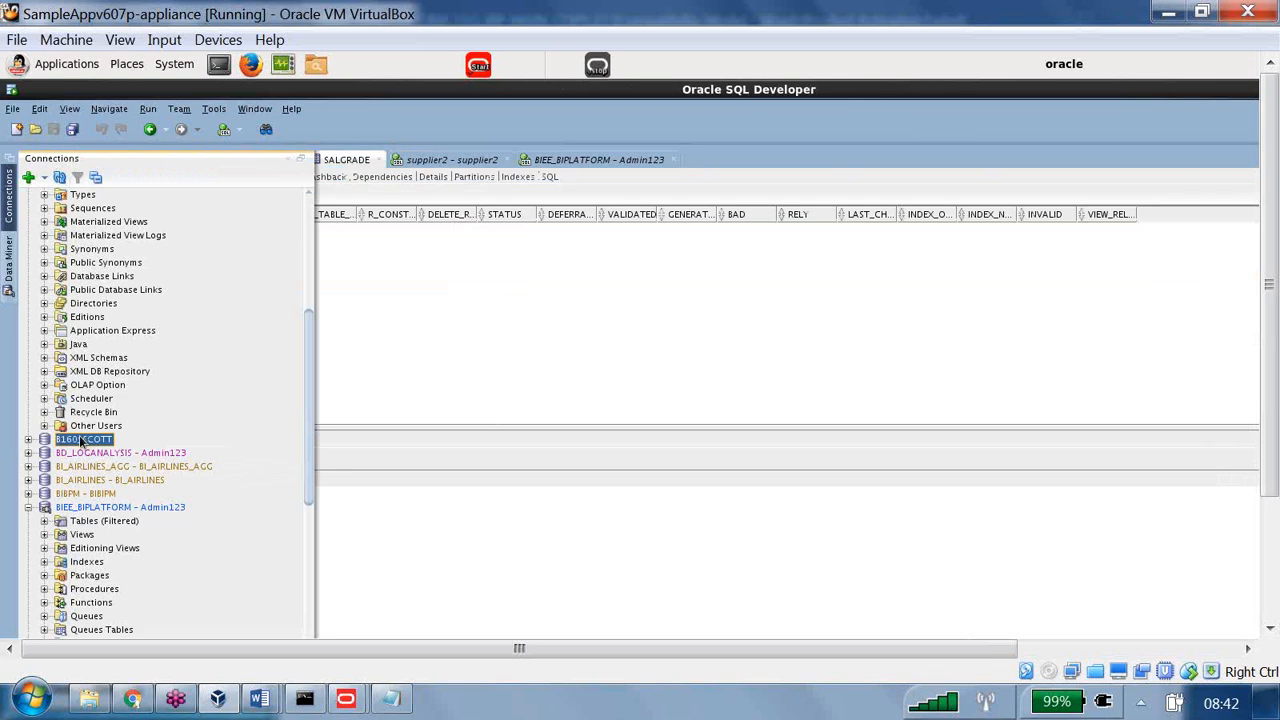
pyautogui.rightClick(86, 442)
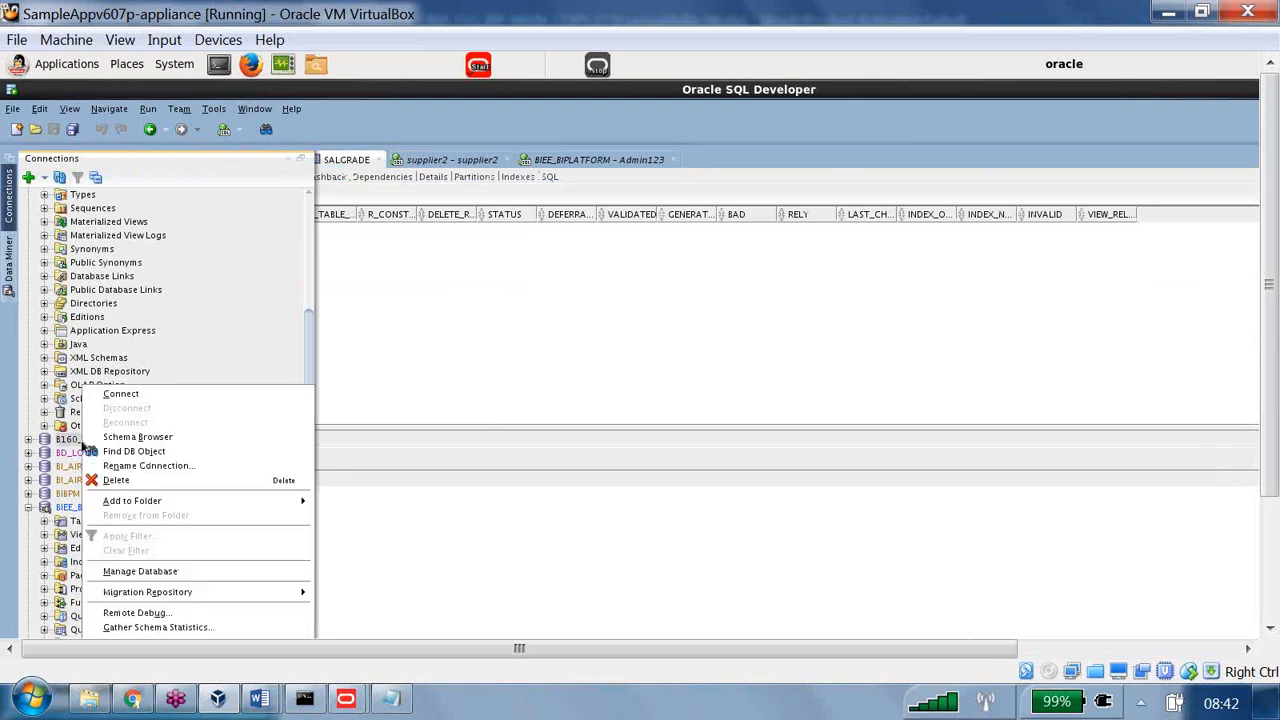
pyautogui.click(155, 396)
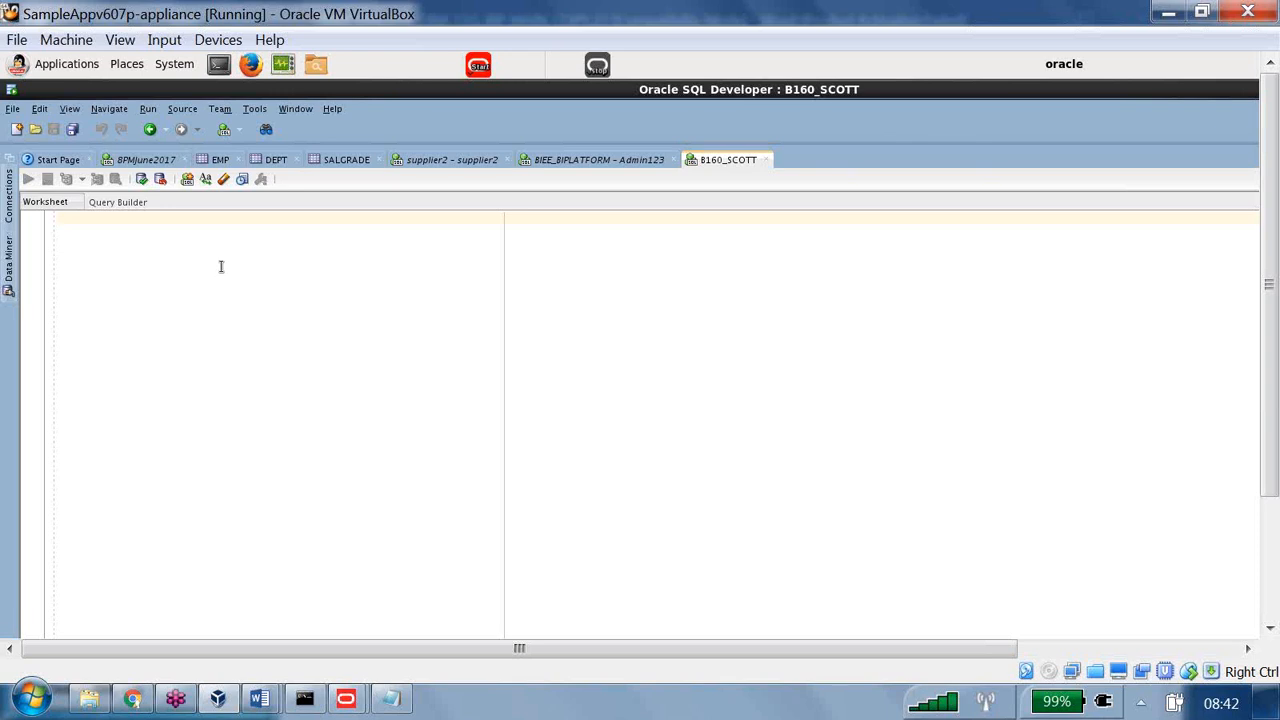
# Try to paste the copied FUN_TOTALSAL script into the B160_SCOTT worksheet, and clear the pasted text.
pyautogui.rightClick(318, 282)
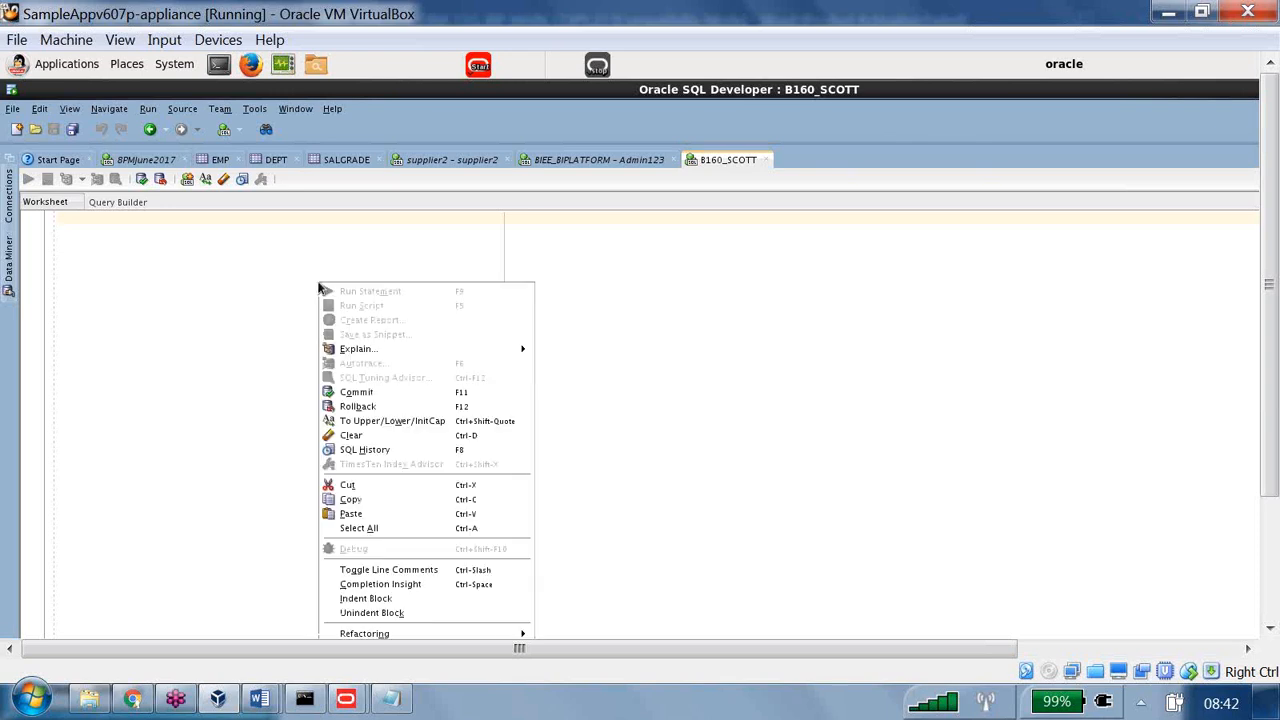
pyautogui.click(352, 514)
pyautogui.moveTo(198, 216); pyautogui.dragTo(62, 218)
pyautogui.press('Delete')
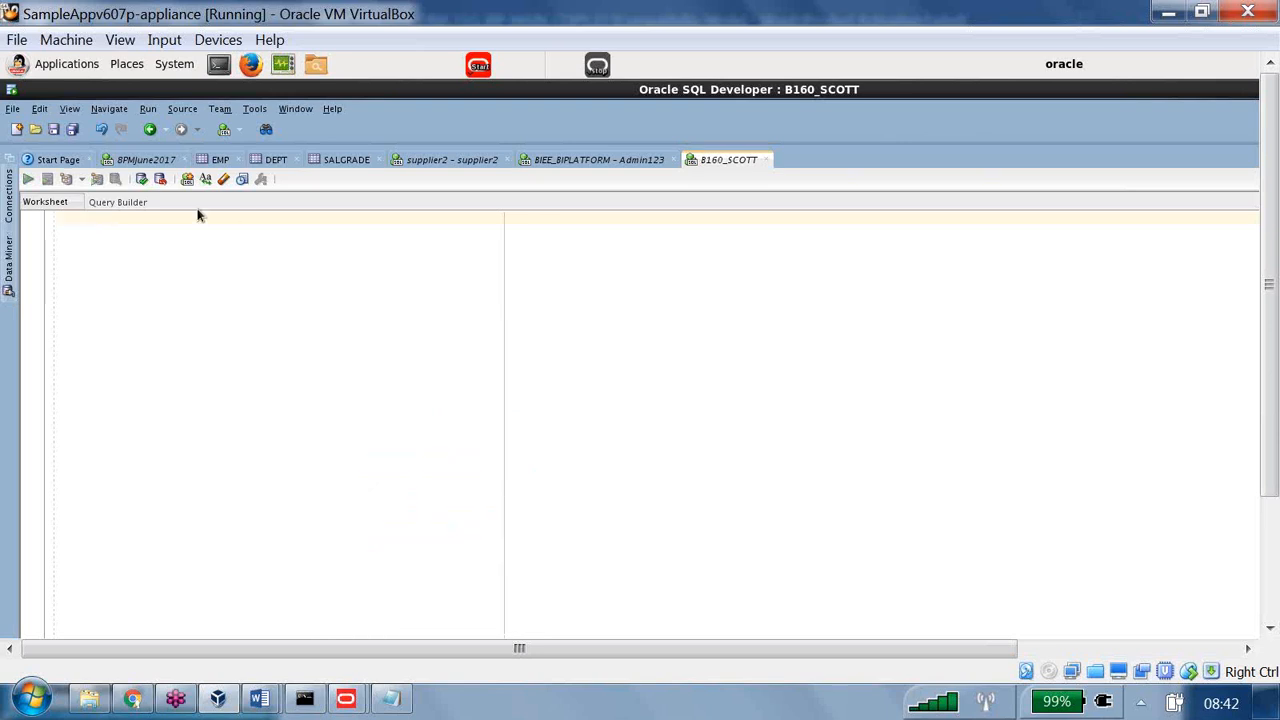
# Switch to the Word notes, leave the reading view and restore the document window to a smaller size.
pyautogui.moveTo(268, 700)
pyautogui.click(211, 577)
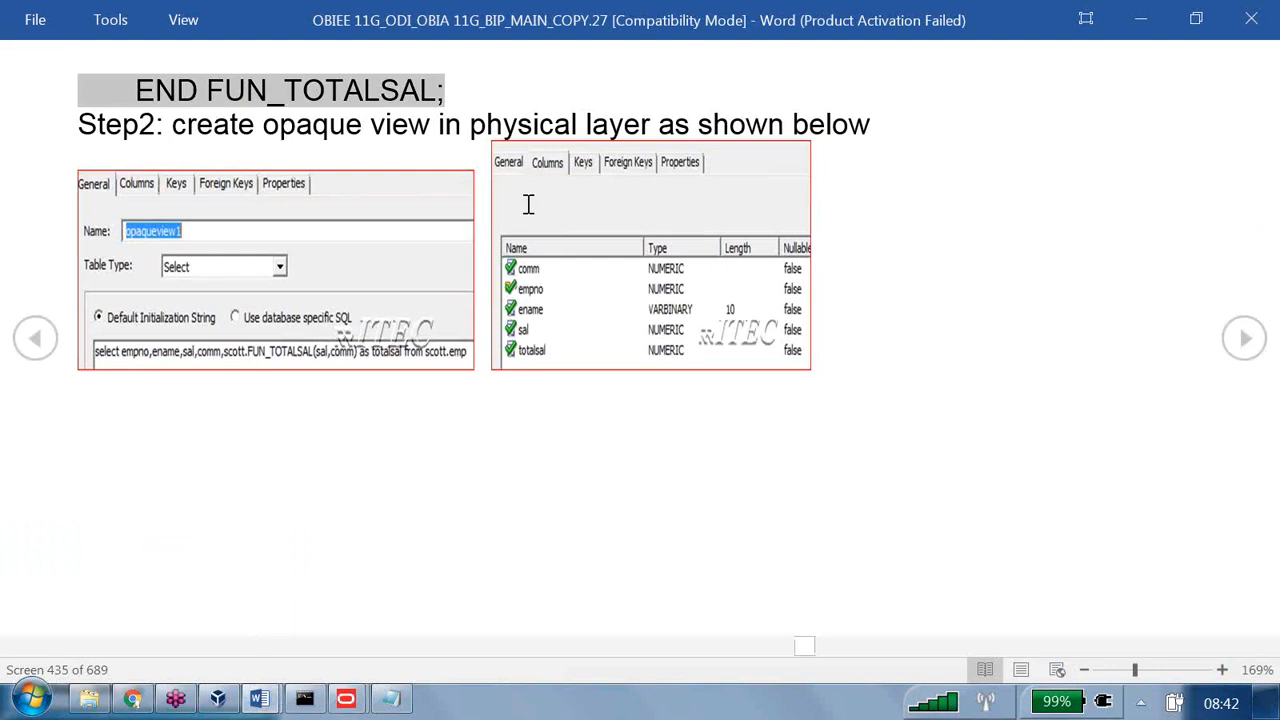
pyautogui.scroll(3, 883, 334)
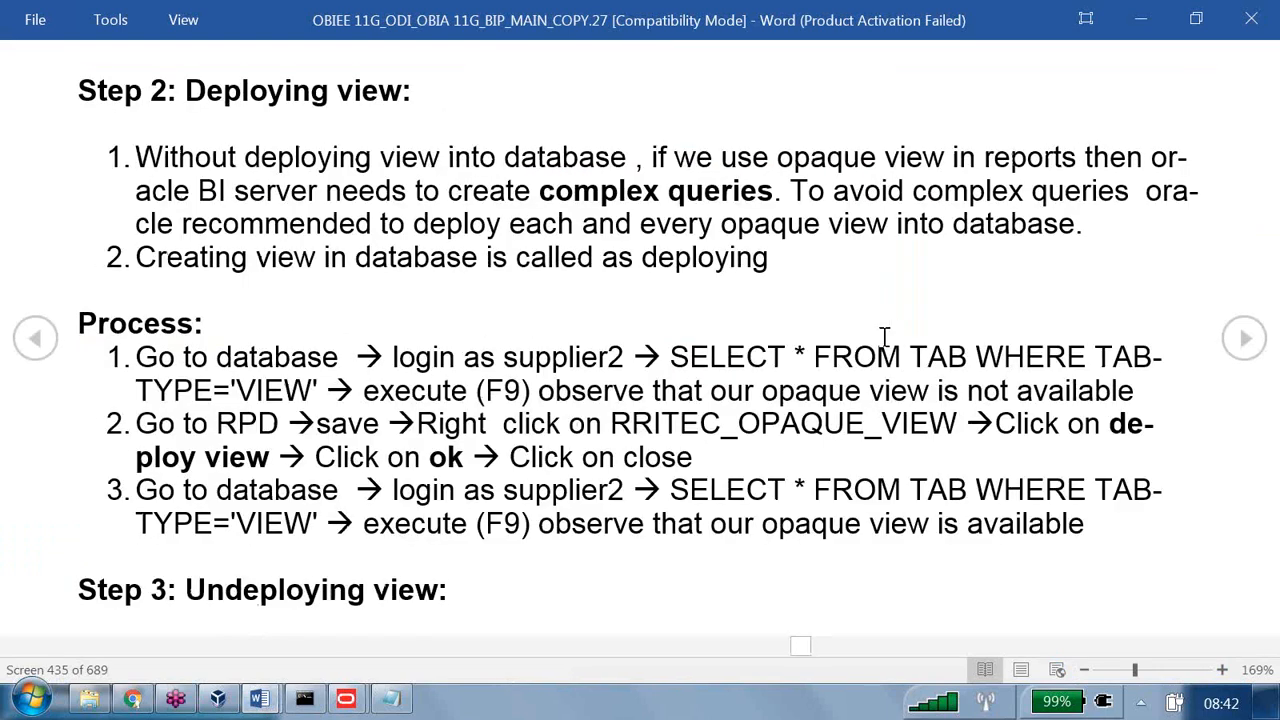
pyautogui.press('Escape')
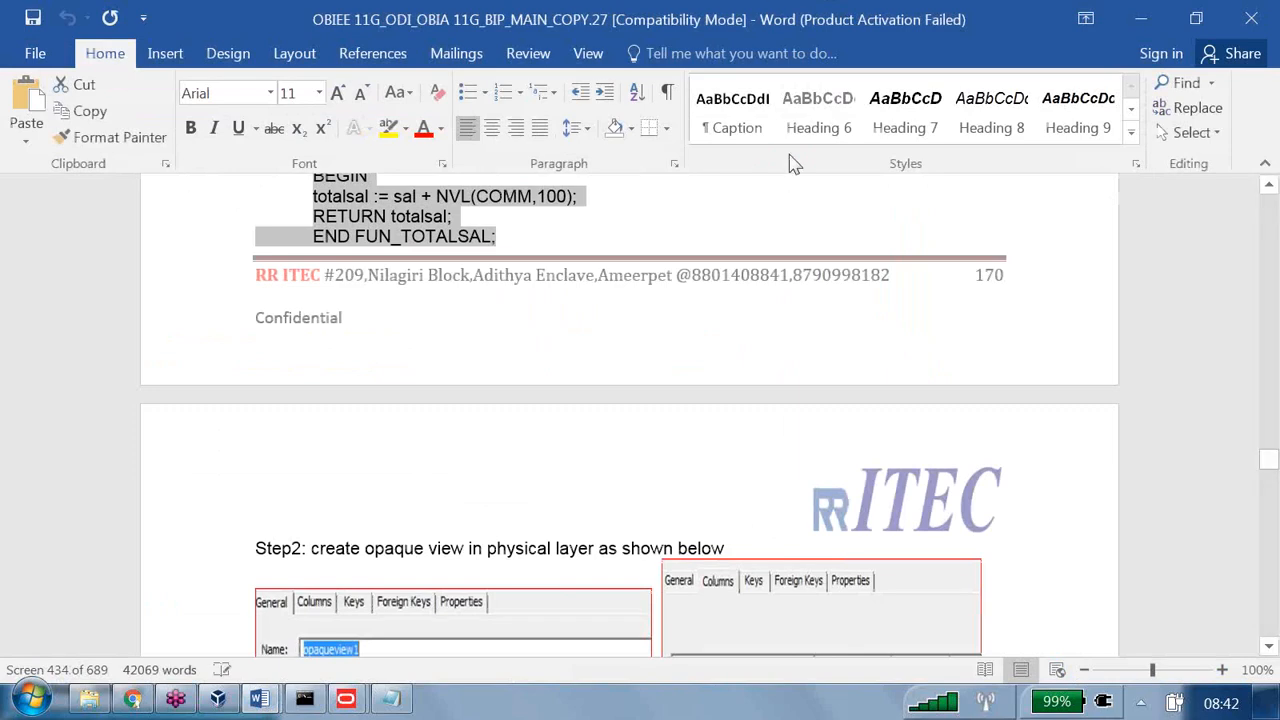
pyautogui.doubleClick(782, 26)
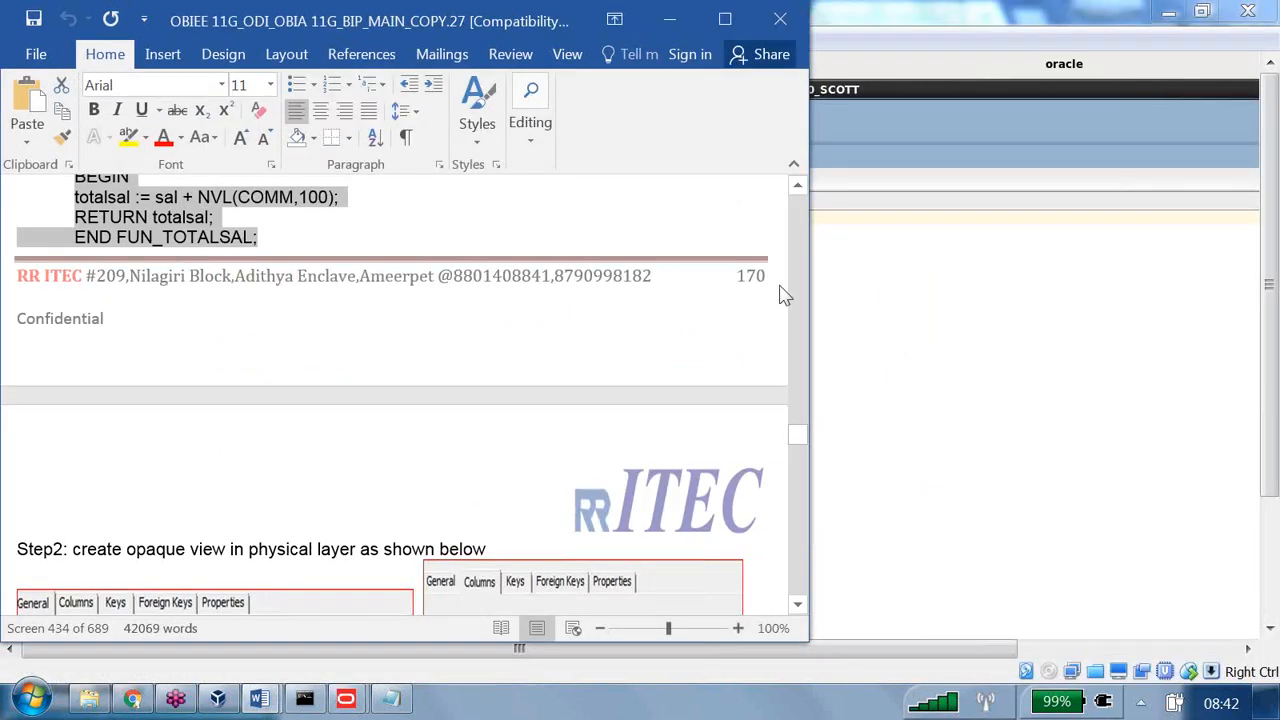
# Place the Word notes window beside the SQL Developer worksheet with the full FUN_TOTALSAL script in view.
pyautogui.hotkey('alt', 'Tab')
pyautogui.hotkey('alt', 'Tab')
pyautogui.click(259, 698)
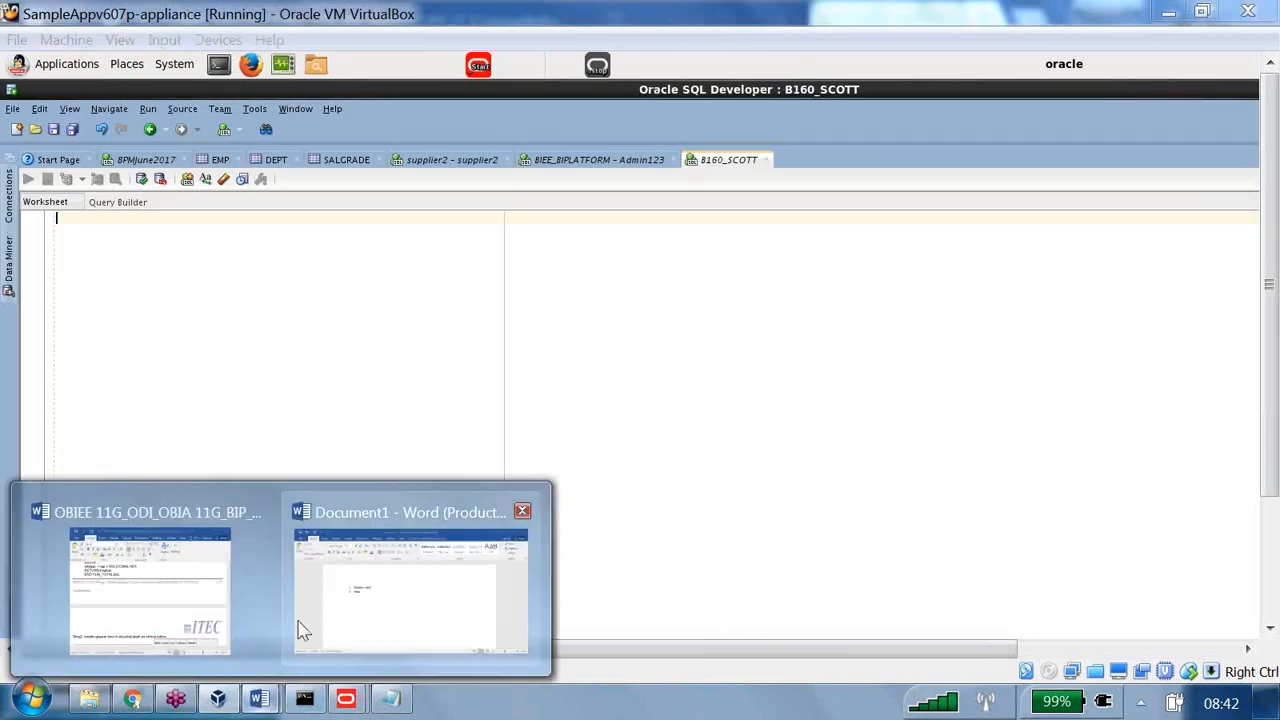
pyautogui.click(194, 600)
pyautogui.moveTo(507, 16); pyautogui.dragTo(1034, 62)
pyautogui.click(824, 366)
pyautogui.scroll(2, 824, 366)
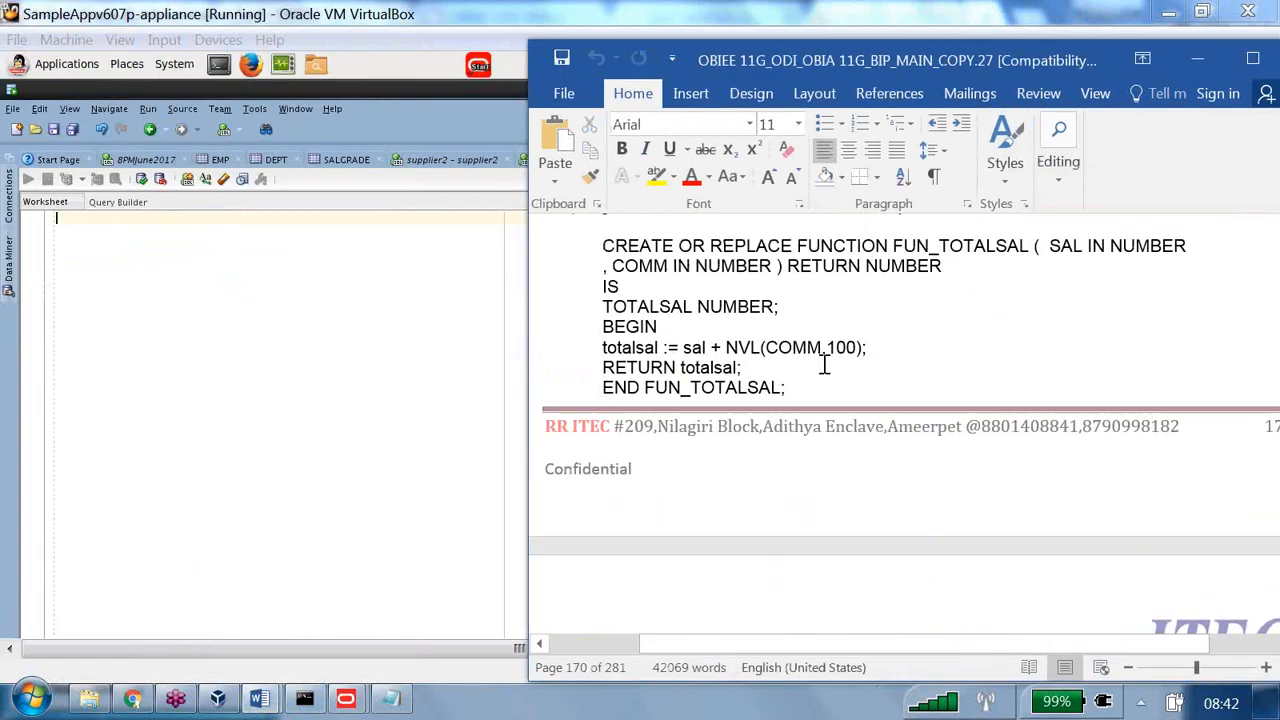
# Switch between SQL Developer in the virtual machine and the Word notes containing the FUN_TOTALSAL script.
pyautogui.click(317, 294)
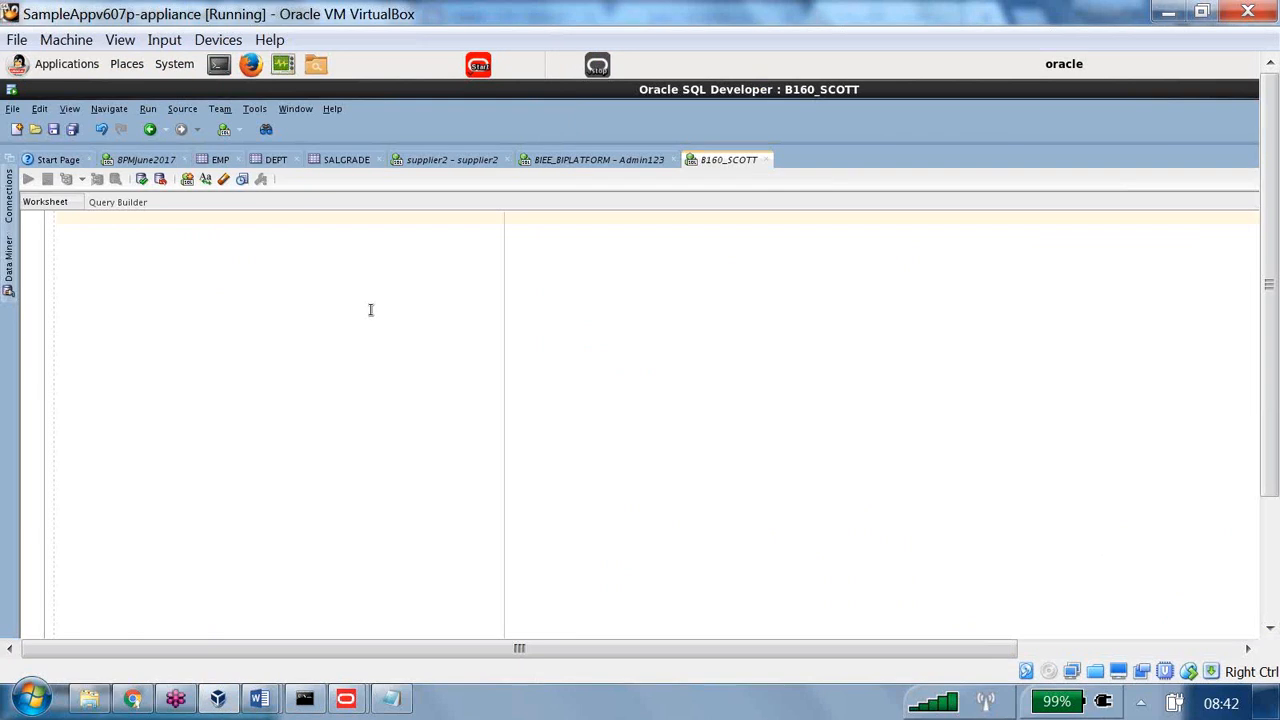
pyautogui.hotkey('alt', 'Tab')
pyautogui.hotkey('alt', 'Tab')
pyautogui.click(222, 700)
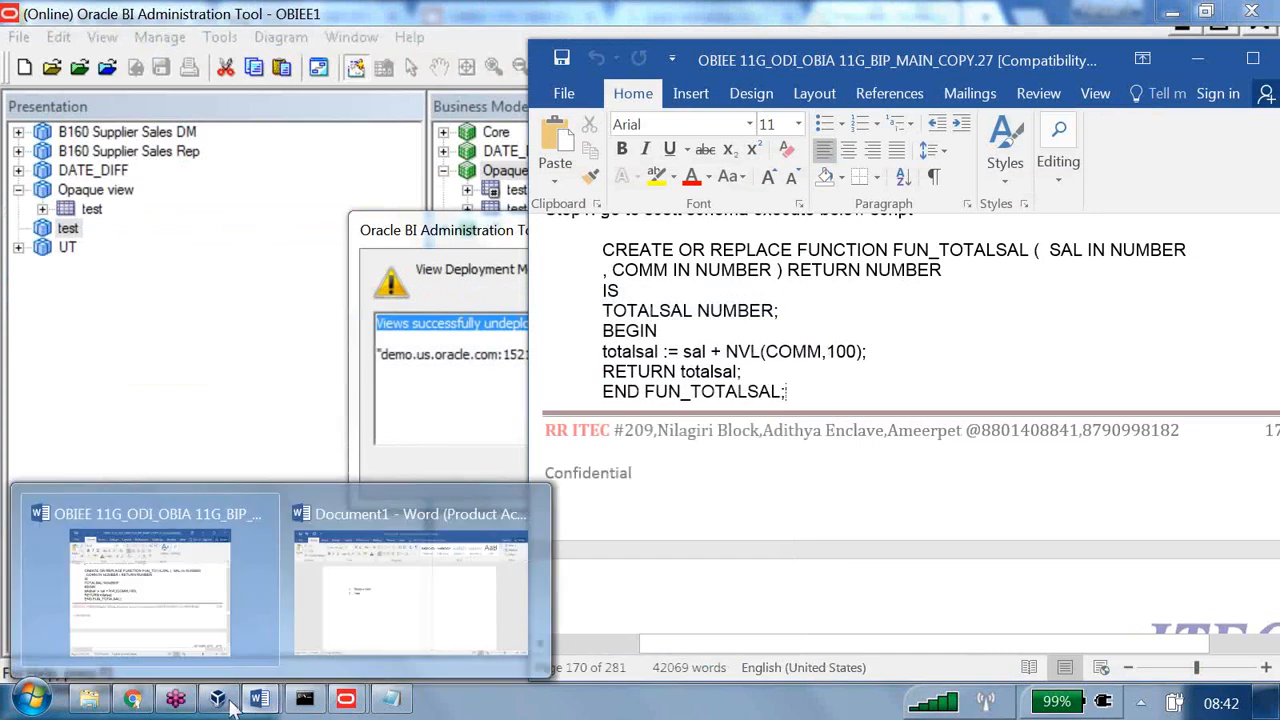
pyautogui.click(222, 700)
pyautogui.moveTo(258, 700)
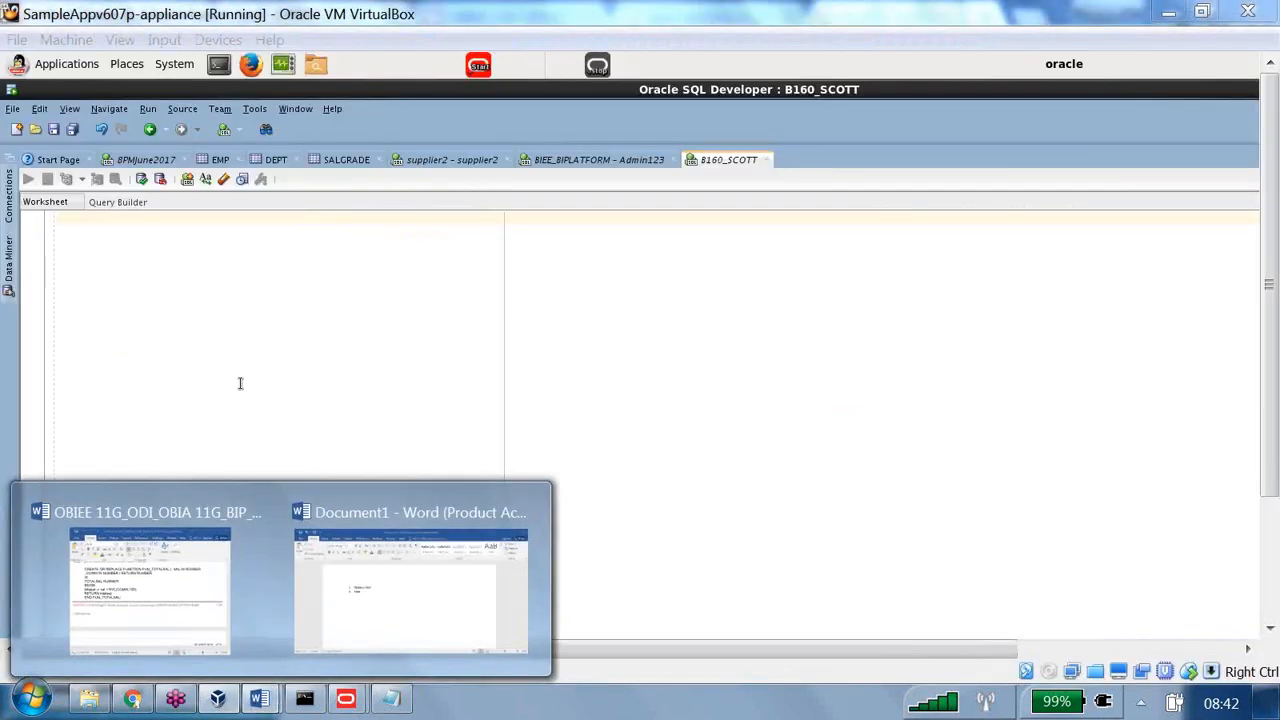
pyautogui.click(191, 606)
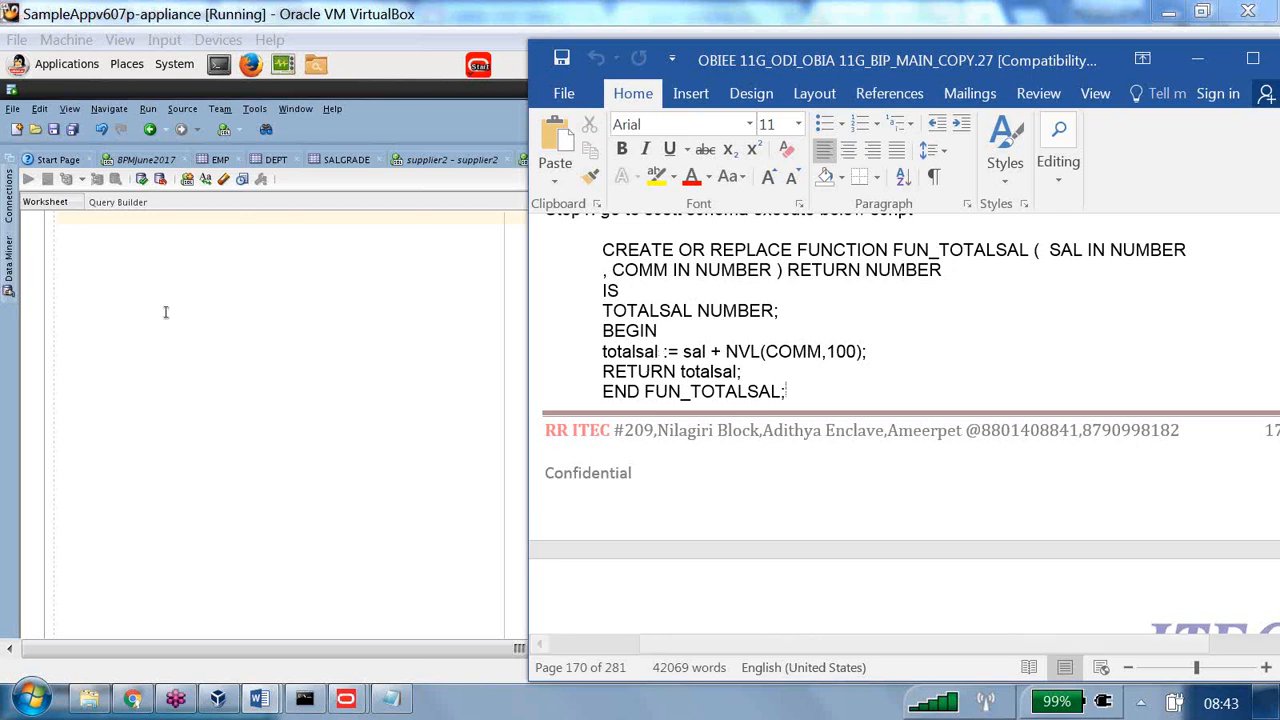
# Expand the functions of the B160_SCOTT connection and start creating a new function there.
pyautogui.click(9, 250)
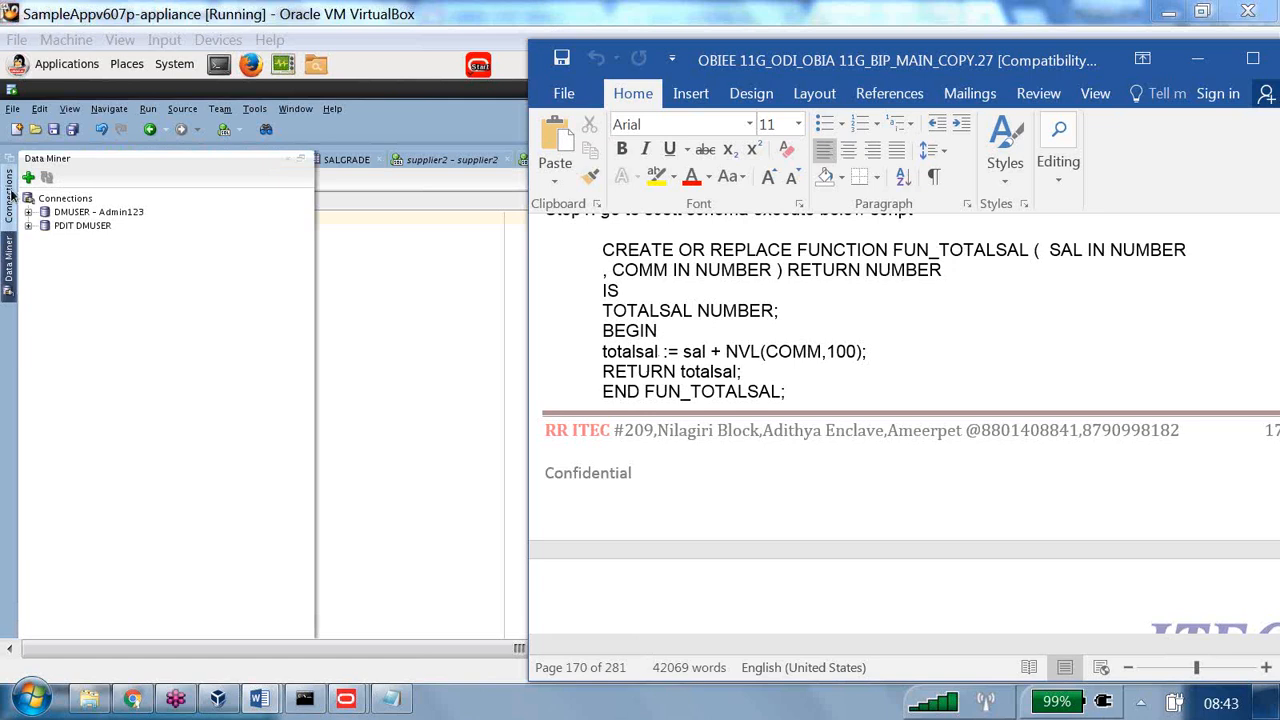
pyautogui.click(9, 198)
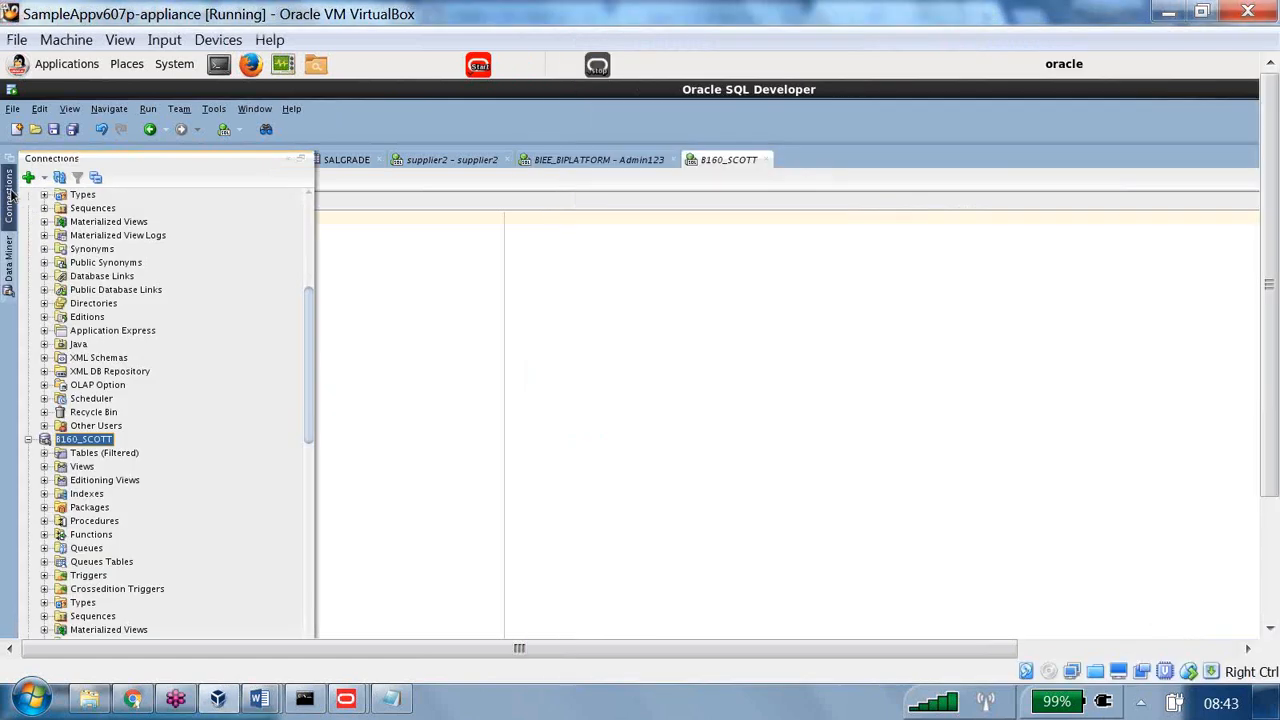
pyautogui.click(90, 534)
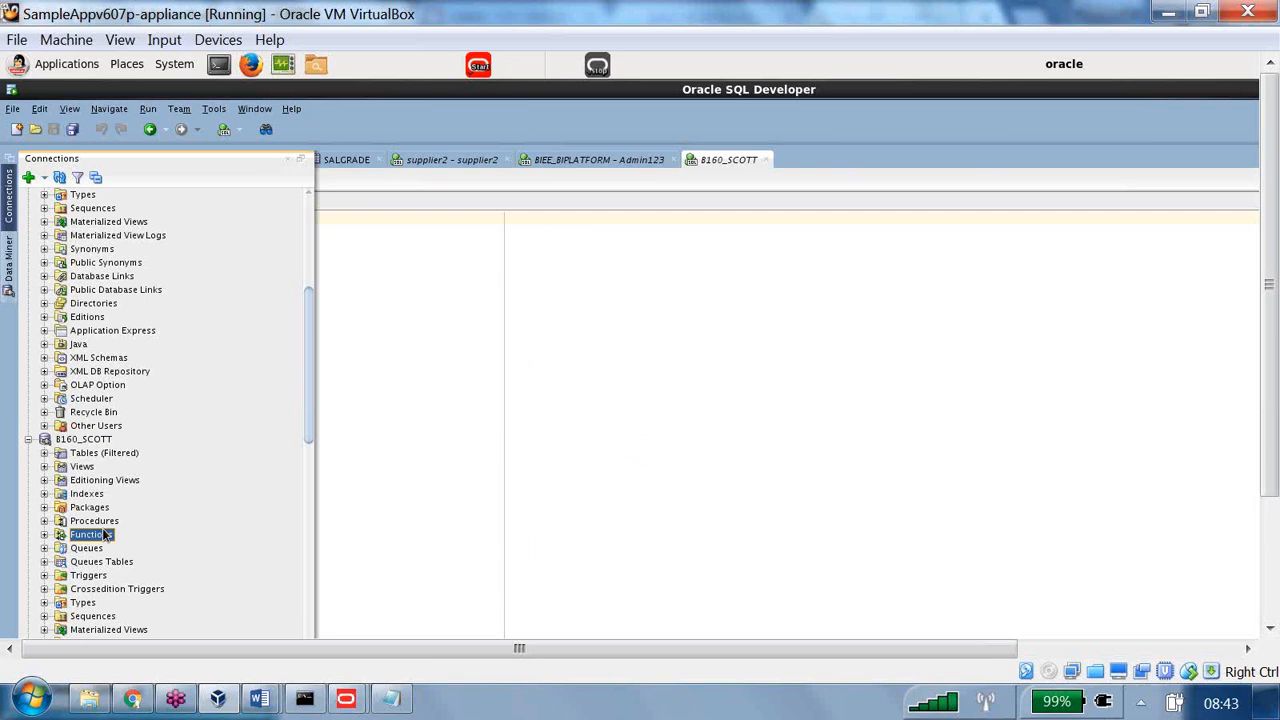
pyautogui.click(45, 535)
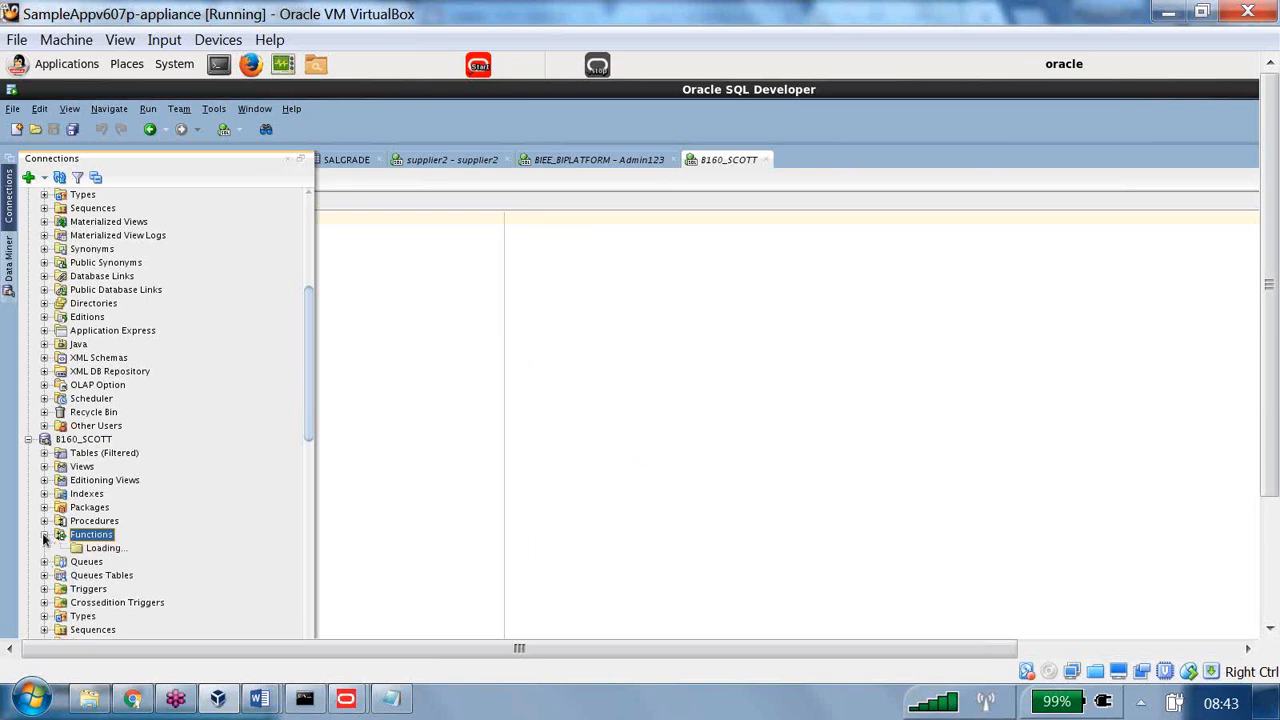
pyautogui.rightClick(97, 538)
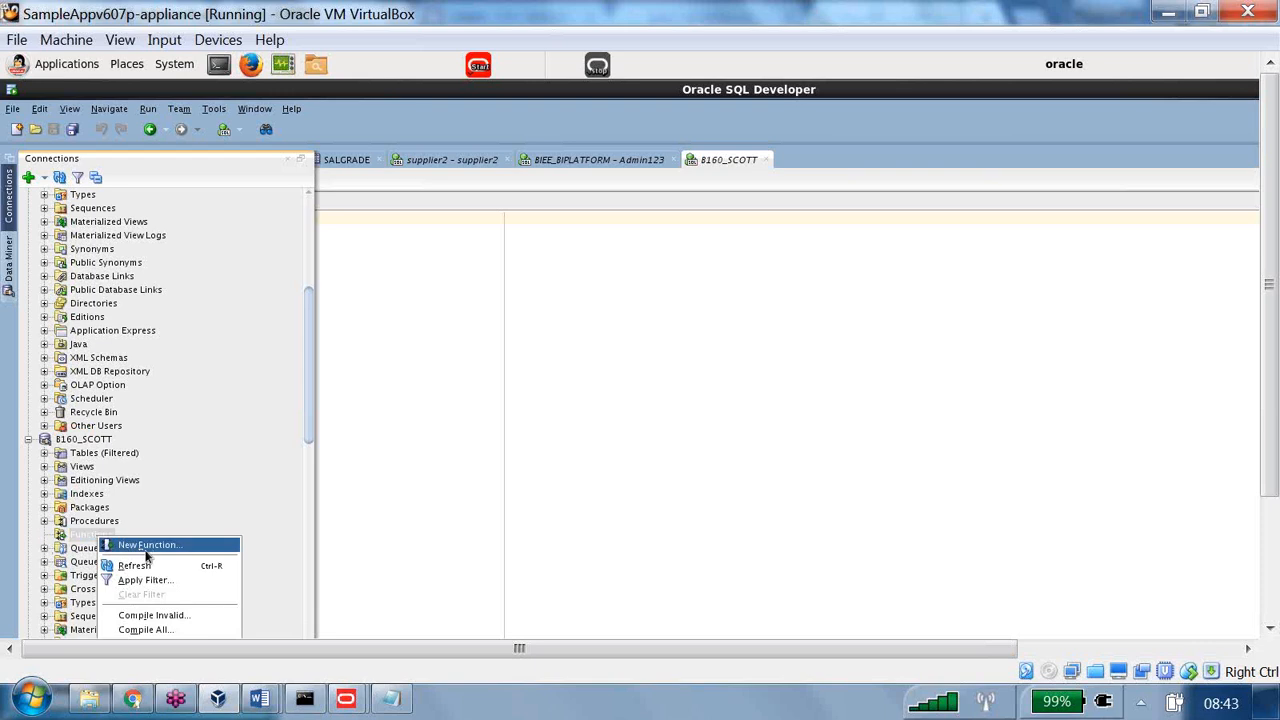
pyautogui.click(146, 548)
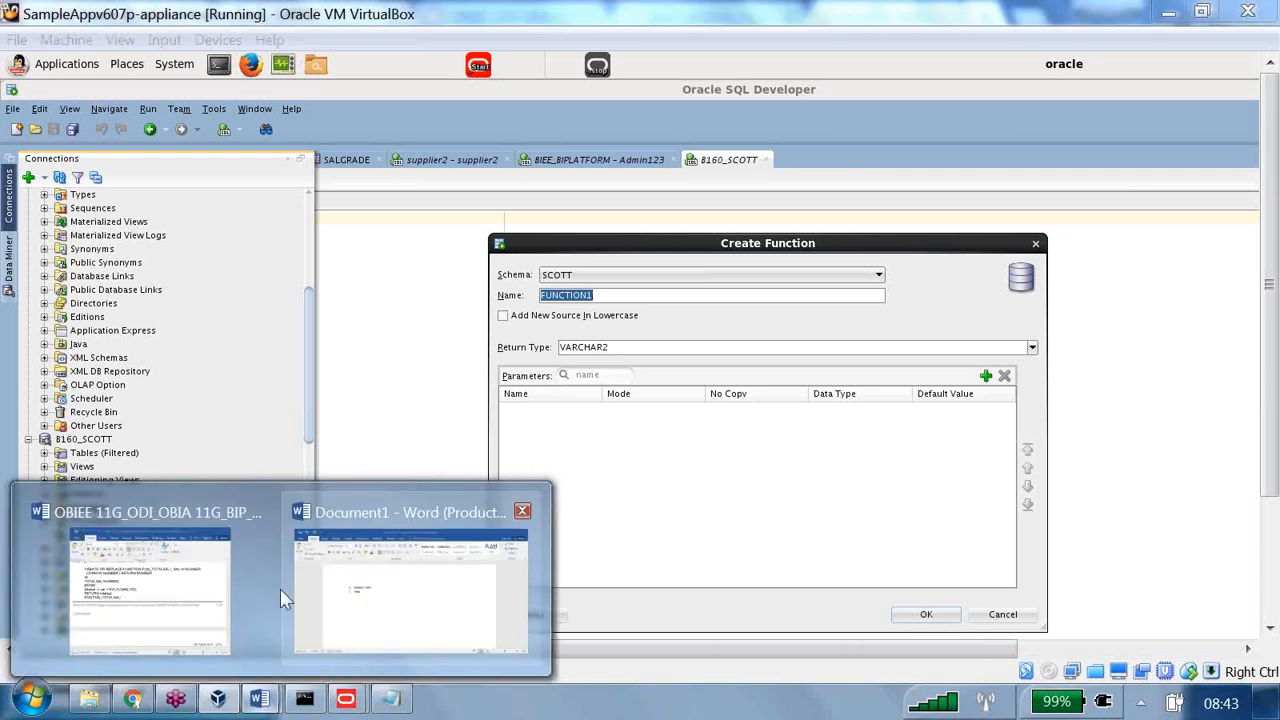
# Look up the function name in the Word notes and name the new SCOTT function FUN_TOTALSAL.
pyautogui.click(200, 590)
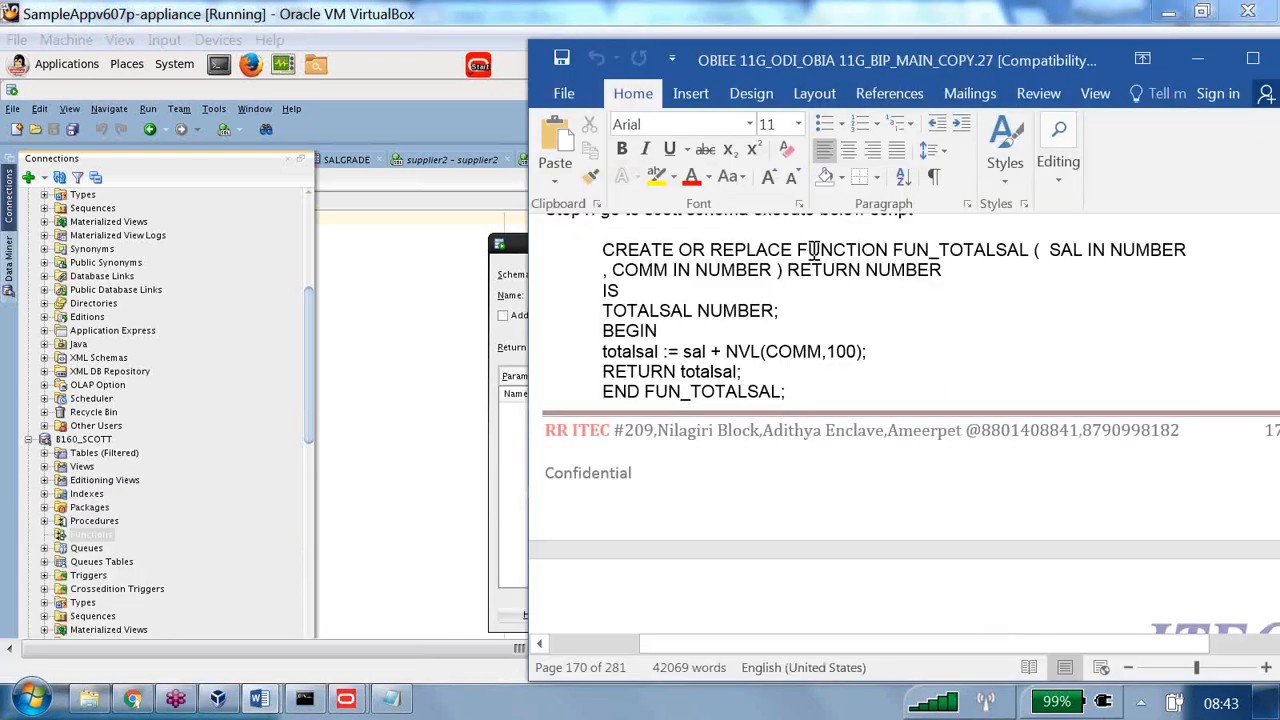
pyautogui.doubleClick(914, 250)
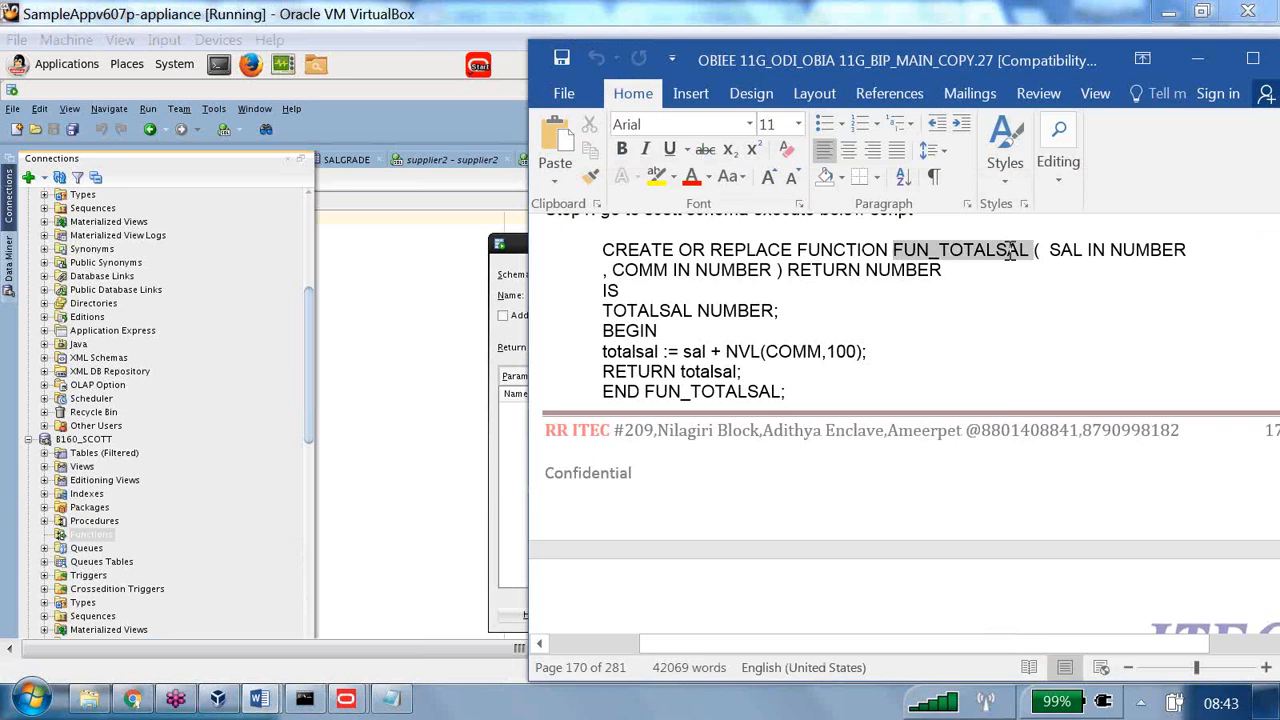
pyautogui.click(515, 264)
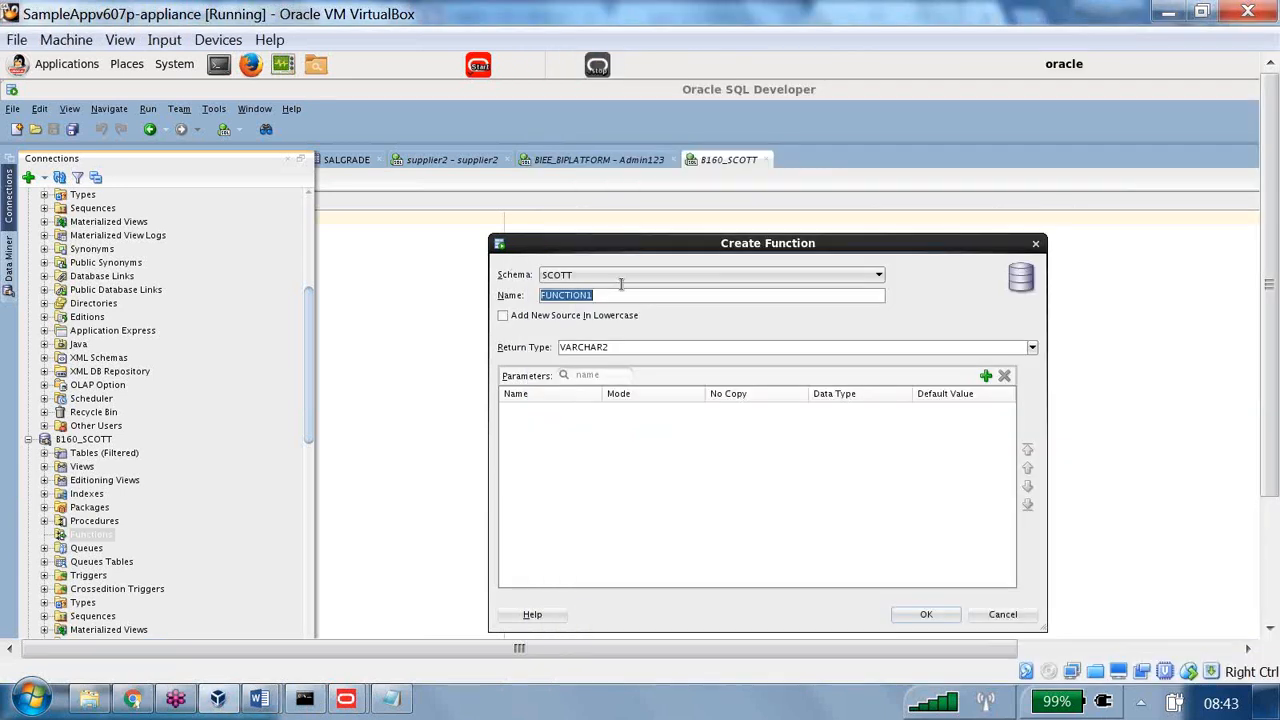
pyautogui.write('FUN_TOTALSAL')
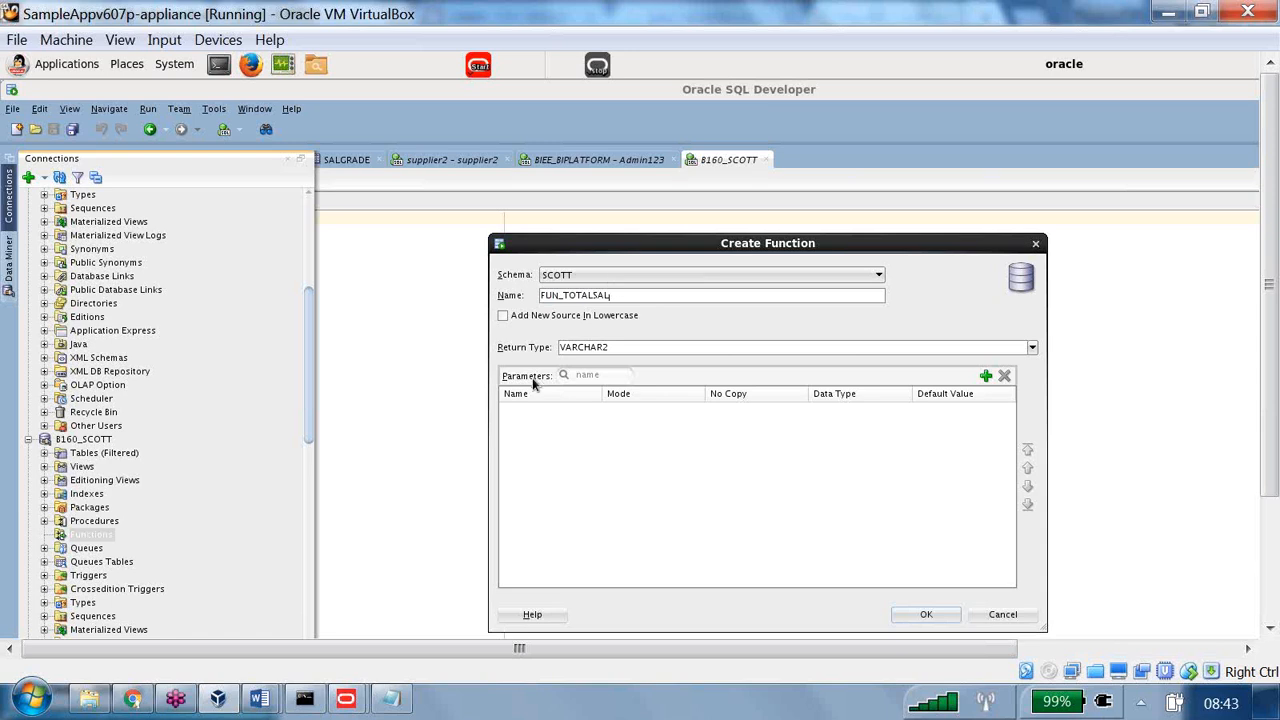
# Add two parameters to the FUN_TOTALSAL function definition, keeping the IN mode for the second one.
pyautogui.click(985, 376)
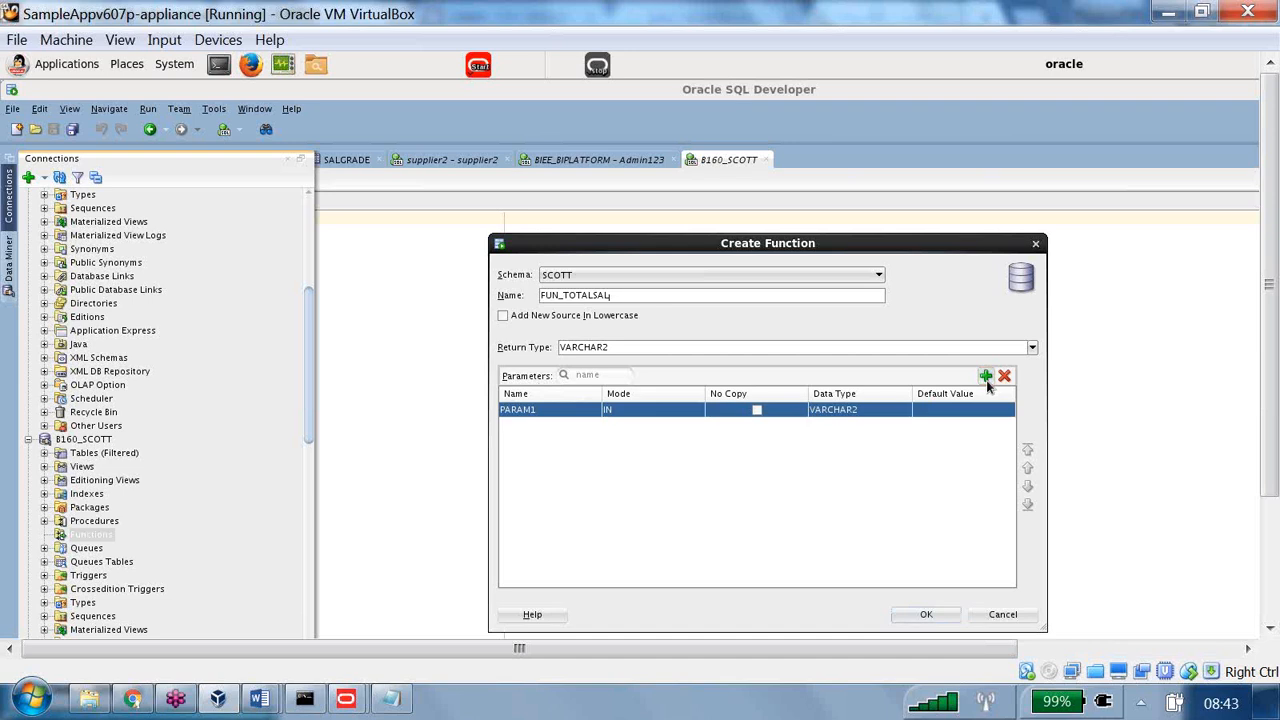
pyautogui.click(985, 376)
pyautogui.click(693, 430)
pyautogui.click(693, 434)
pyautogui.click(693, 431)
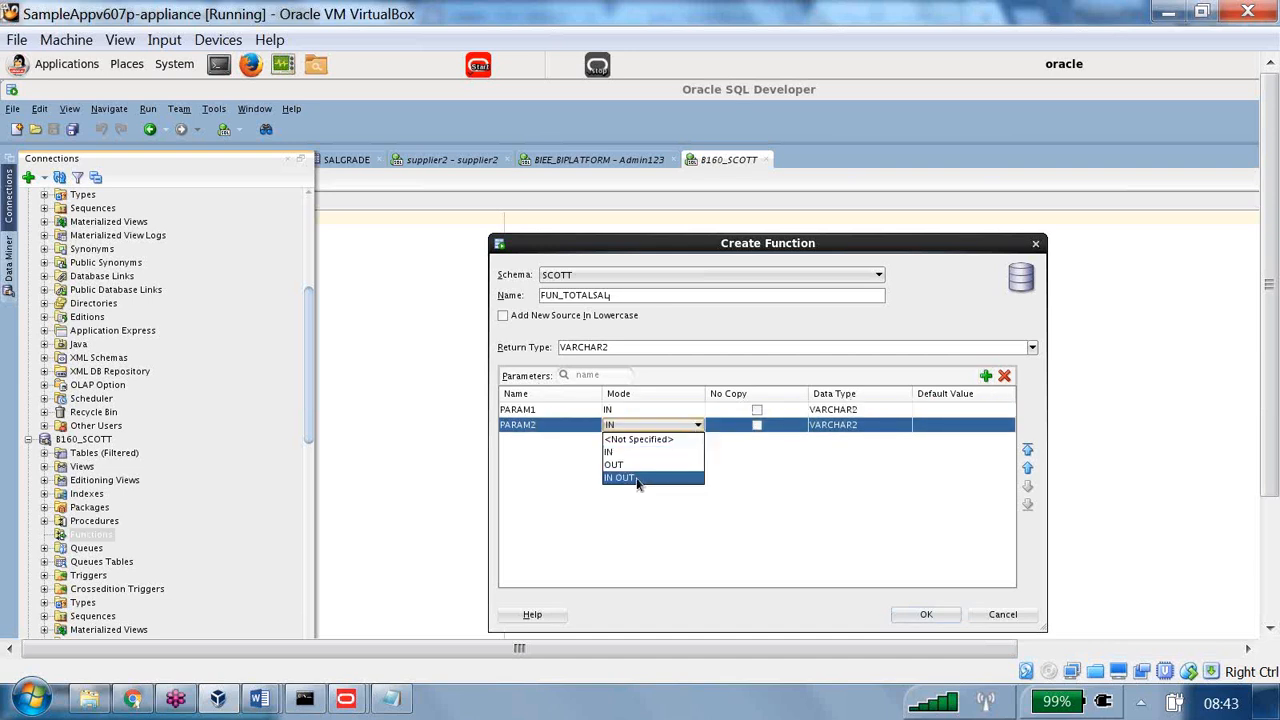
pyautogui.click(534, 460)
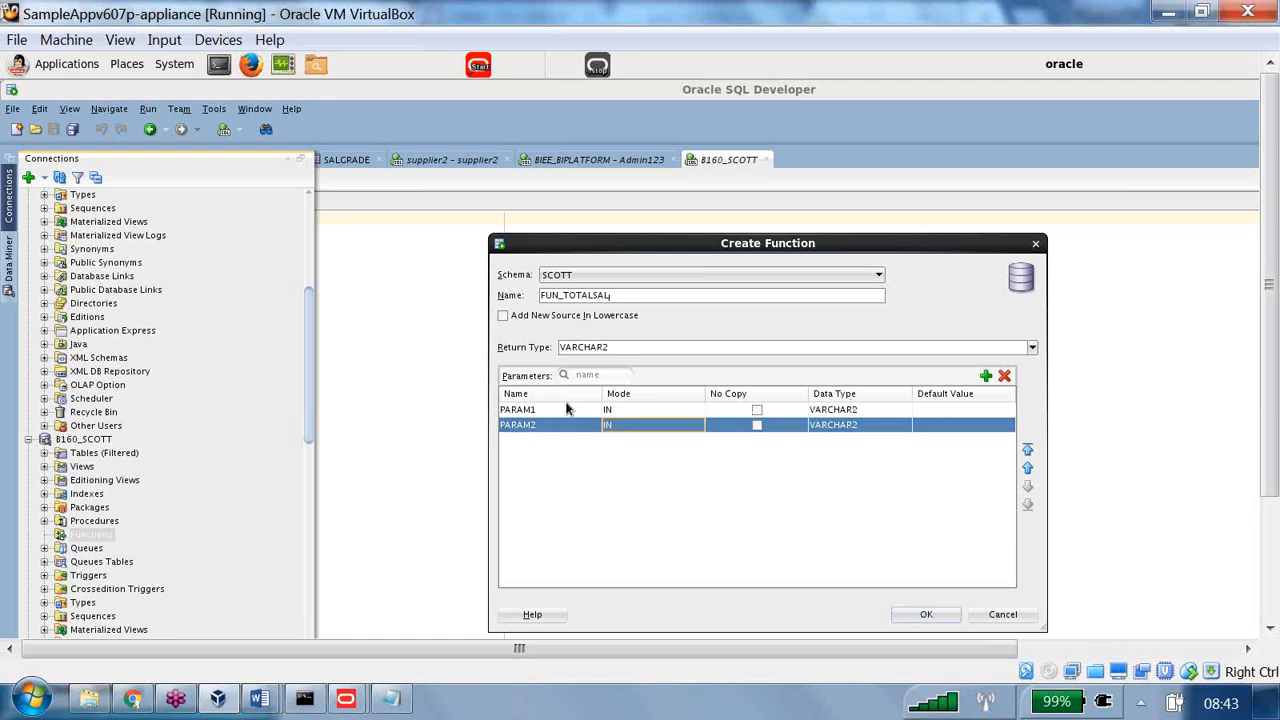
# Name the function's first parameter SAL and the second COMM.
pyautogui.click(547, 412)
pyautogui.click(547, 412)
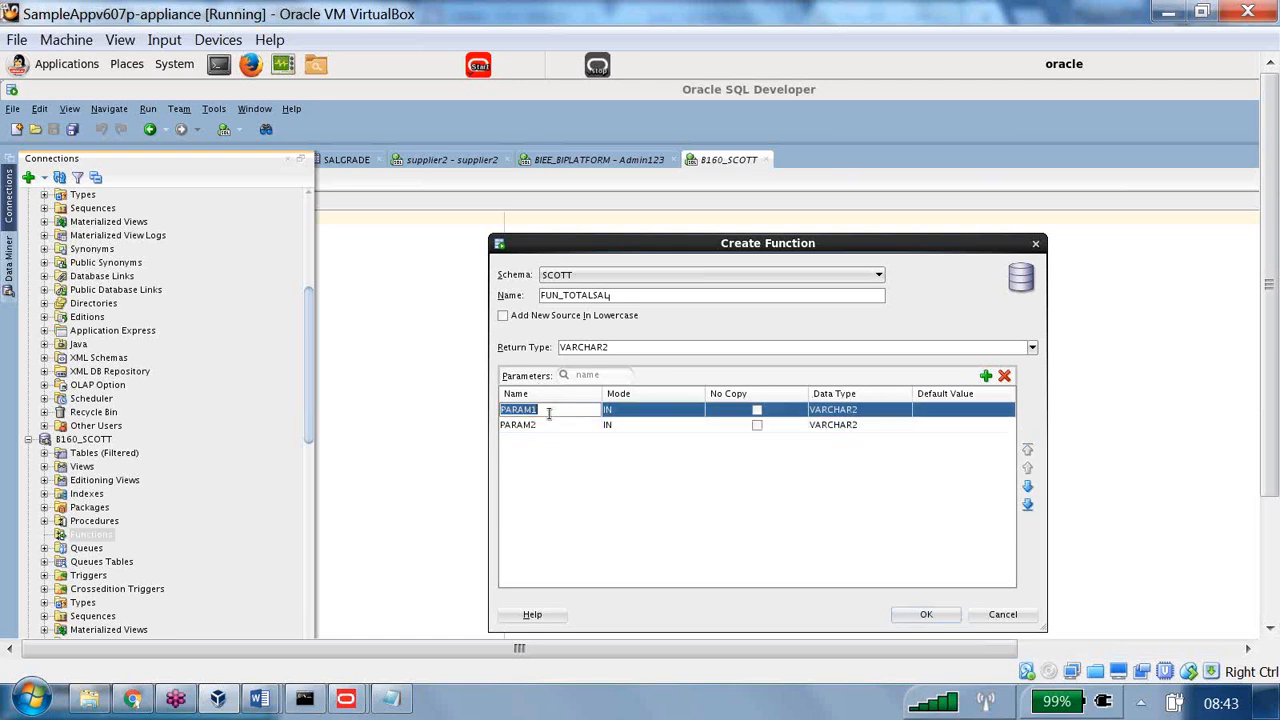
pyautogui.write('SAL')
pyautogui.click(549, 427)
pyautogui.click(549, 427)
pyautogui.write('COMM')
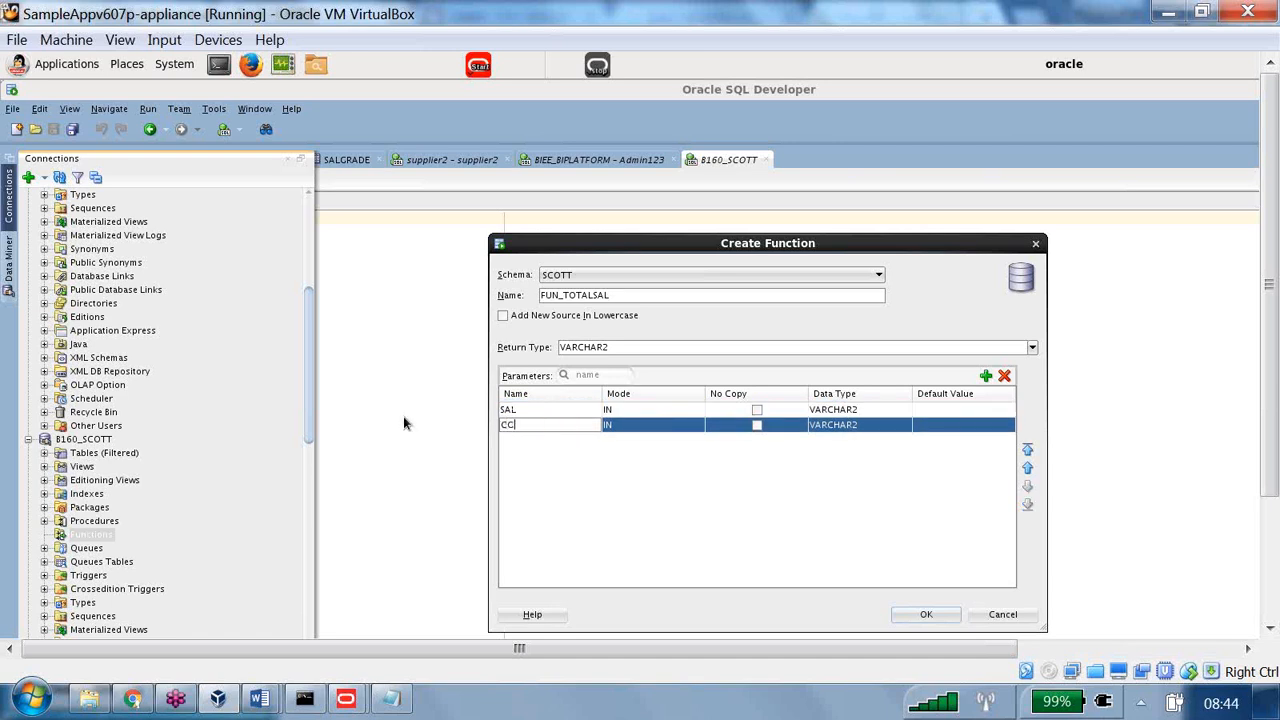
# Set the data type of both the SAL and COMM parameters to NUMBER.
pyautogui.click(877, 410)
pyautogui.click(899, 410)
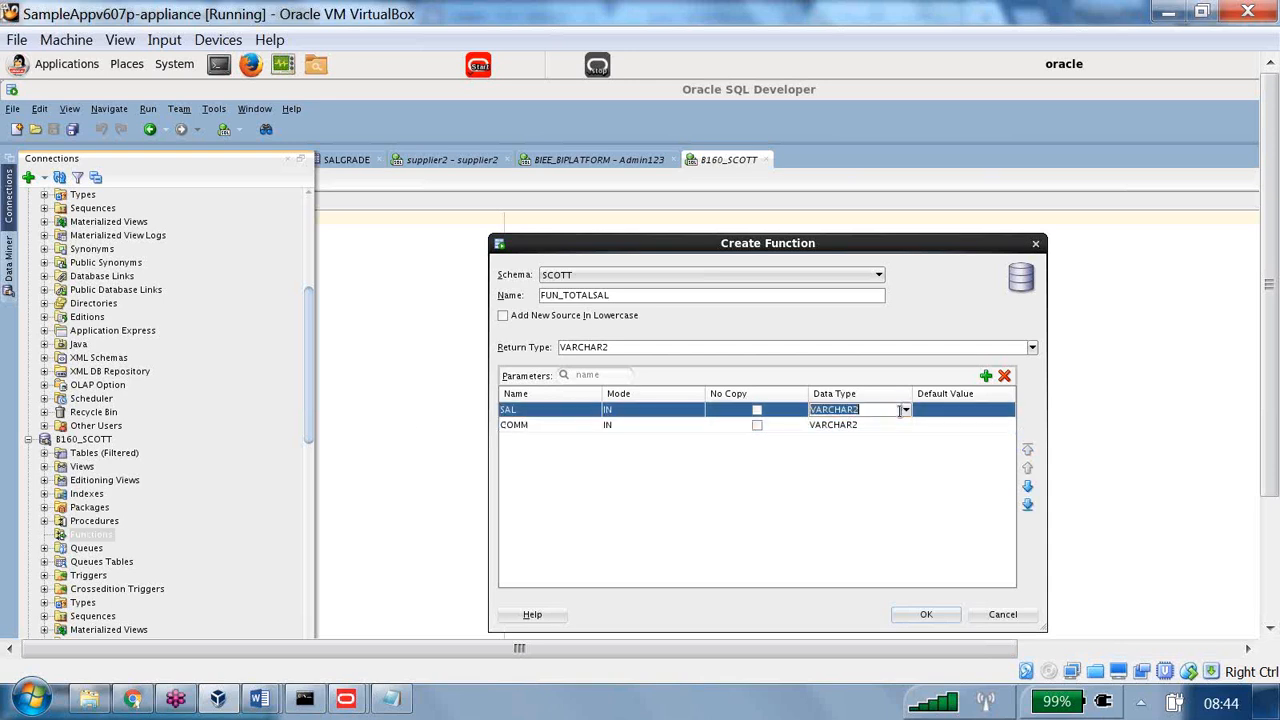
pyautogui.click(904, 410)
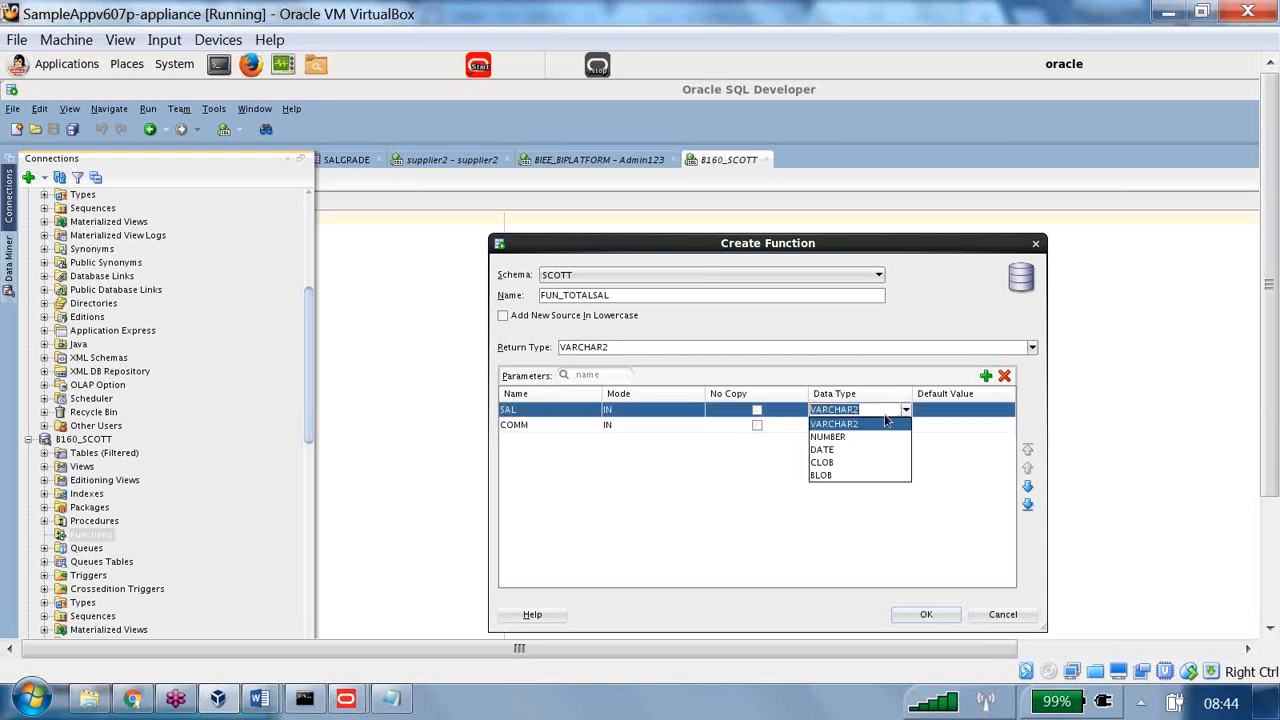
pyautogui.click(838, 441)
pyautogui.click(900, 425)
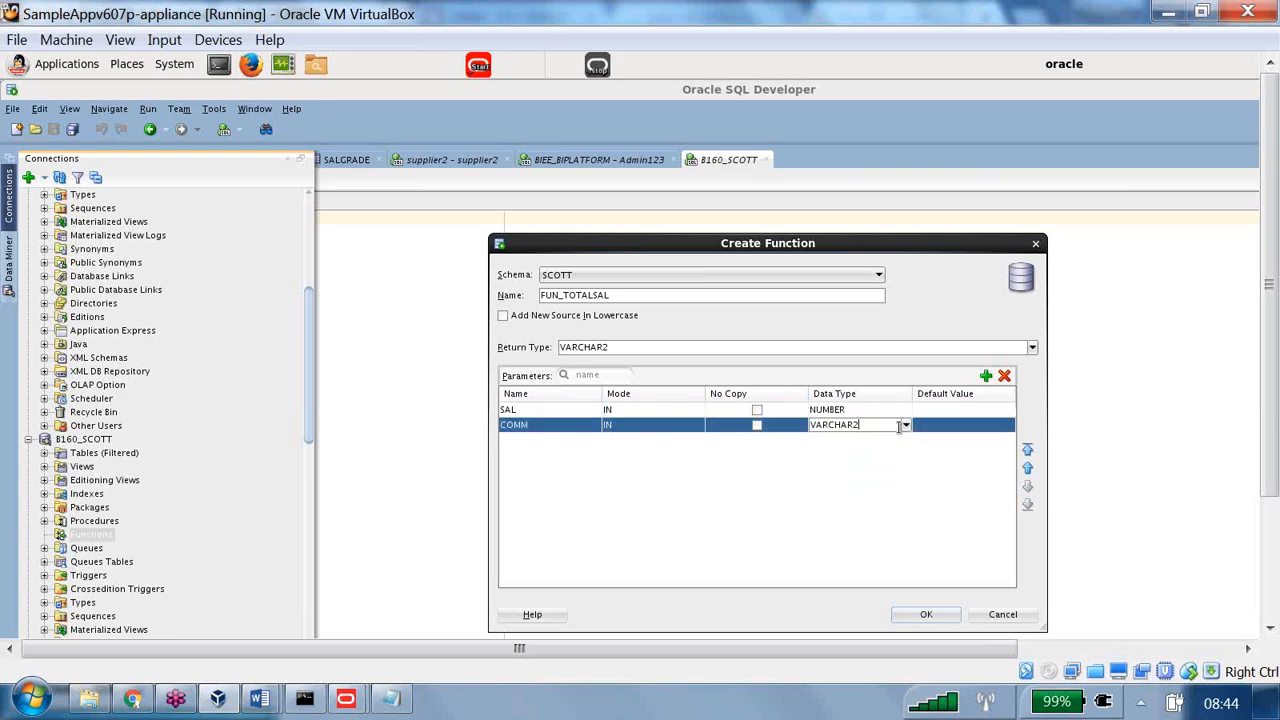
pyautogui.click(905, 425)
pyautogui.click(838, 452)
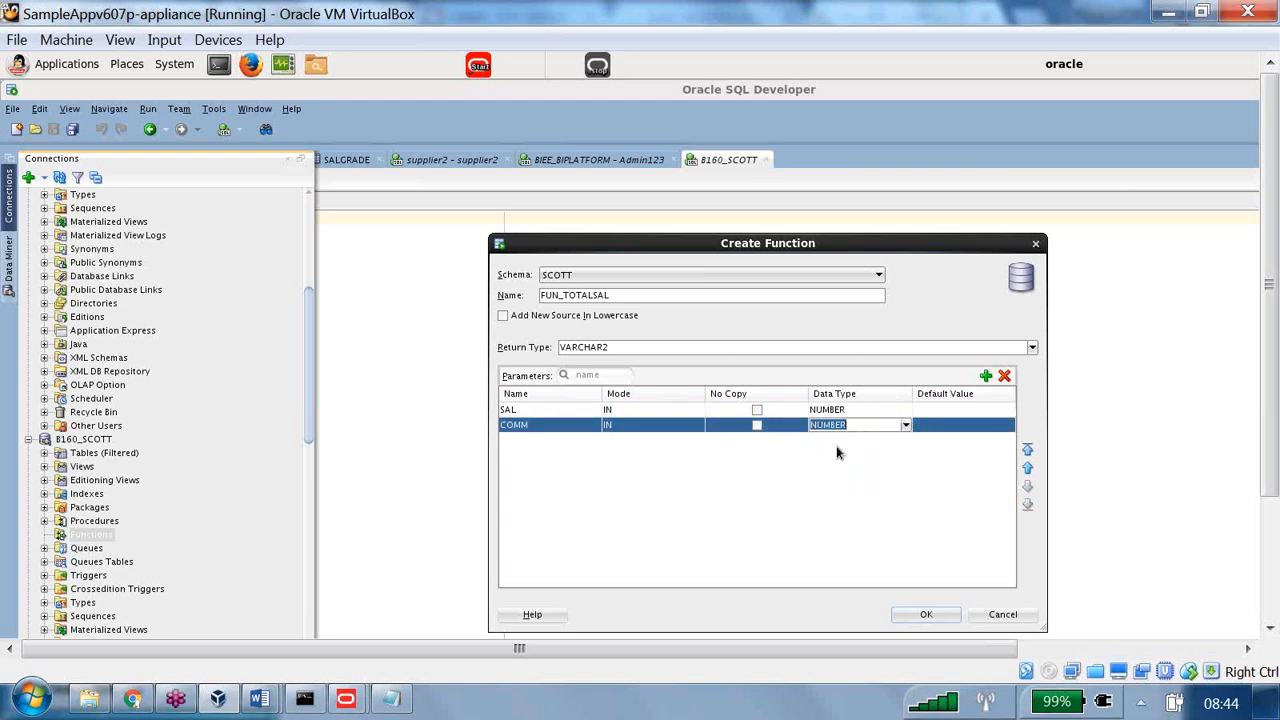
pyautogui.click(636, 411)
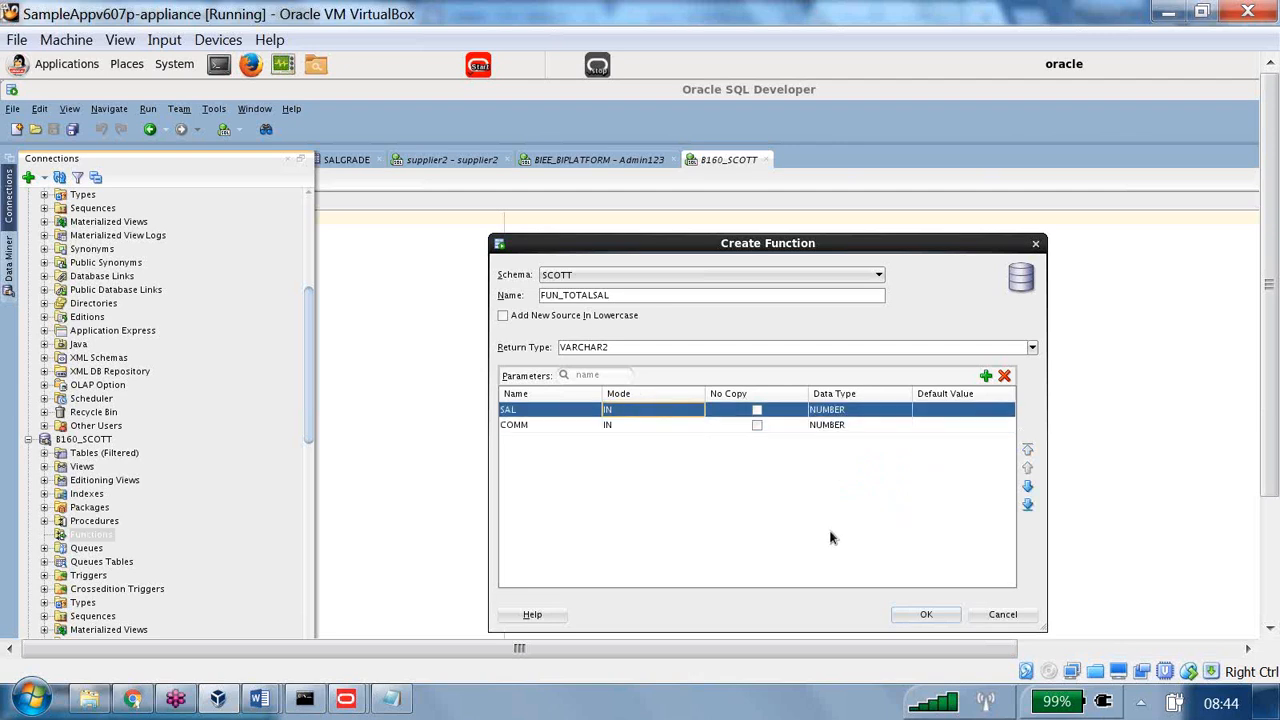
# Set the function's return type to NUMBER and generate the FUN_TOTALSAL code.
pyautogui.click(1030, 348)
pyautogui.click(588, 376)
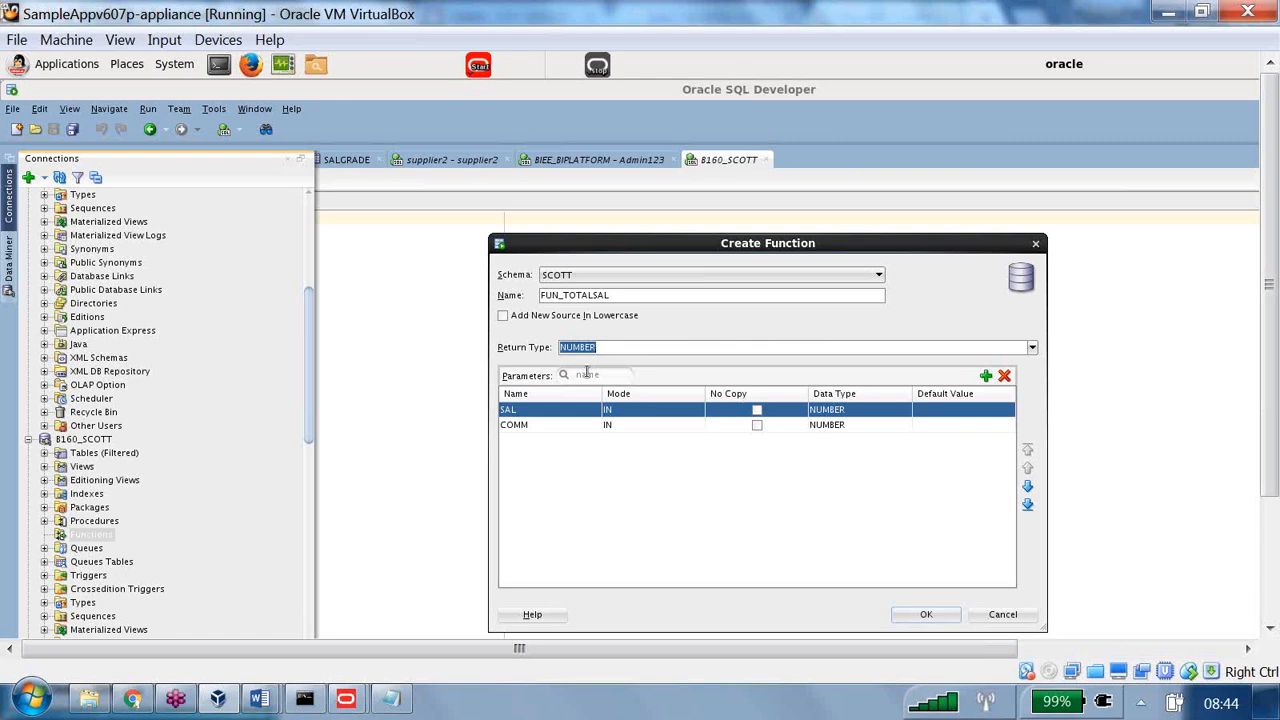
pyautogui.click(919, 615)
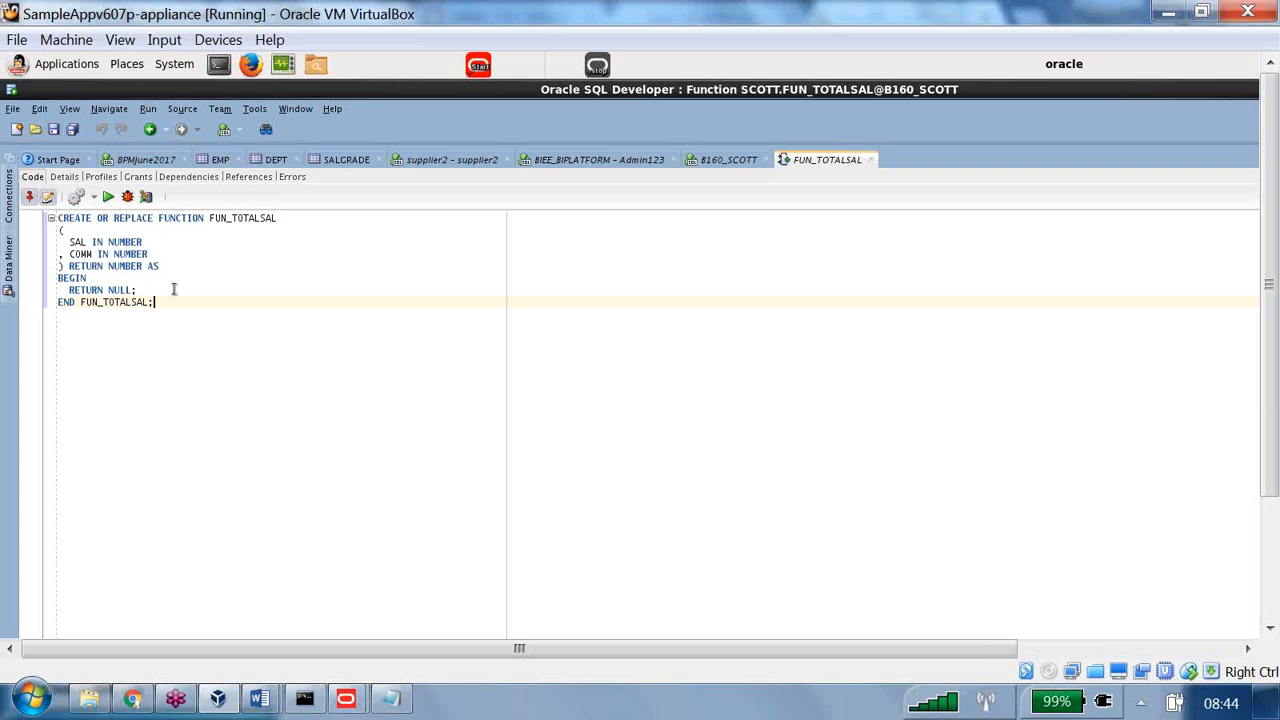
# Review the header and the IS / TOTALSAL NUMBER declaration of the FUN_TOTALSAL script in the Word notes.
pyautogui.click(259, 698)
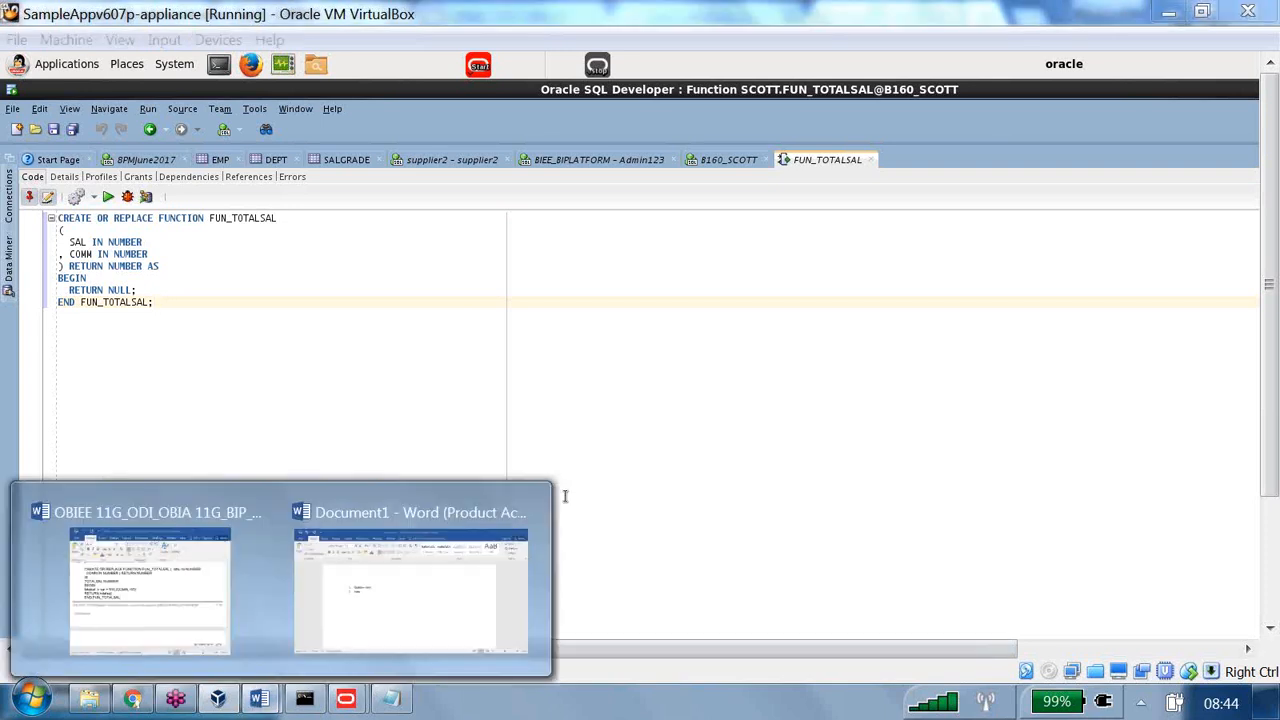
pyautogui.click(150, 585)
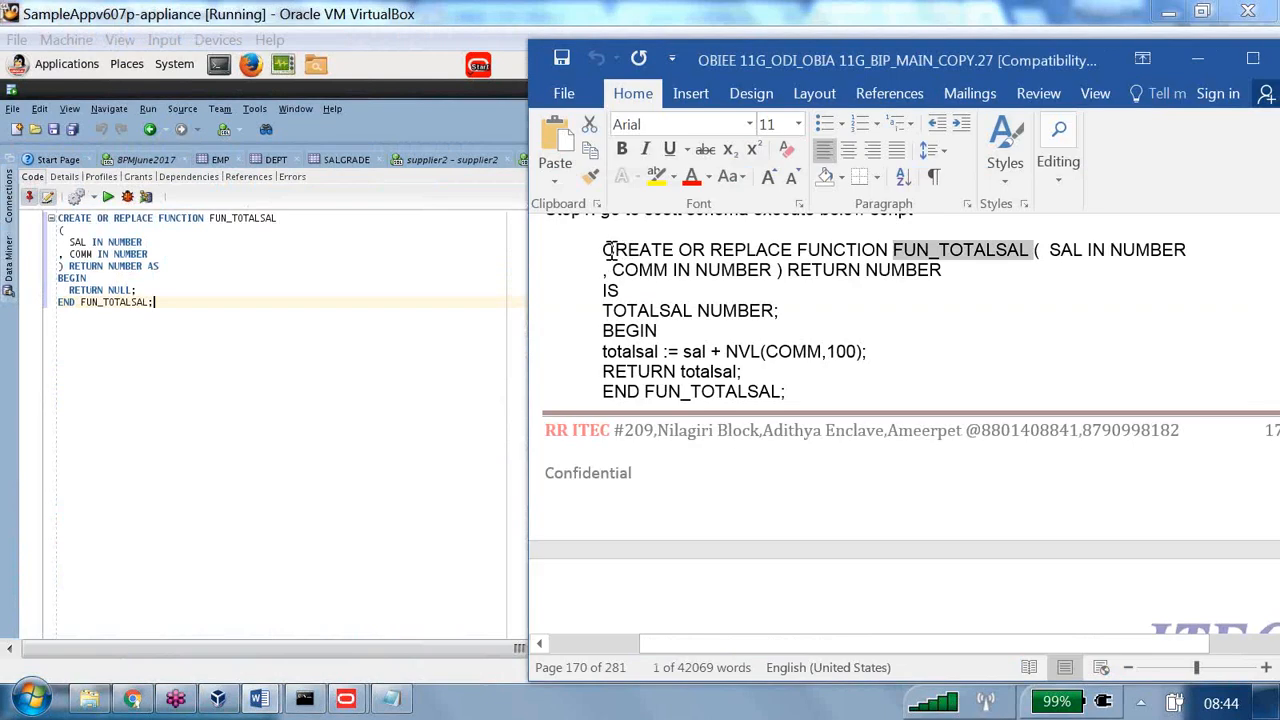
pyautogui.moveTo(603, 252); pyautogui.dragTo(870, 258)
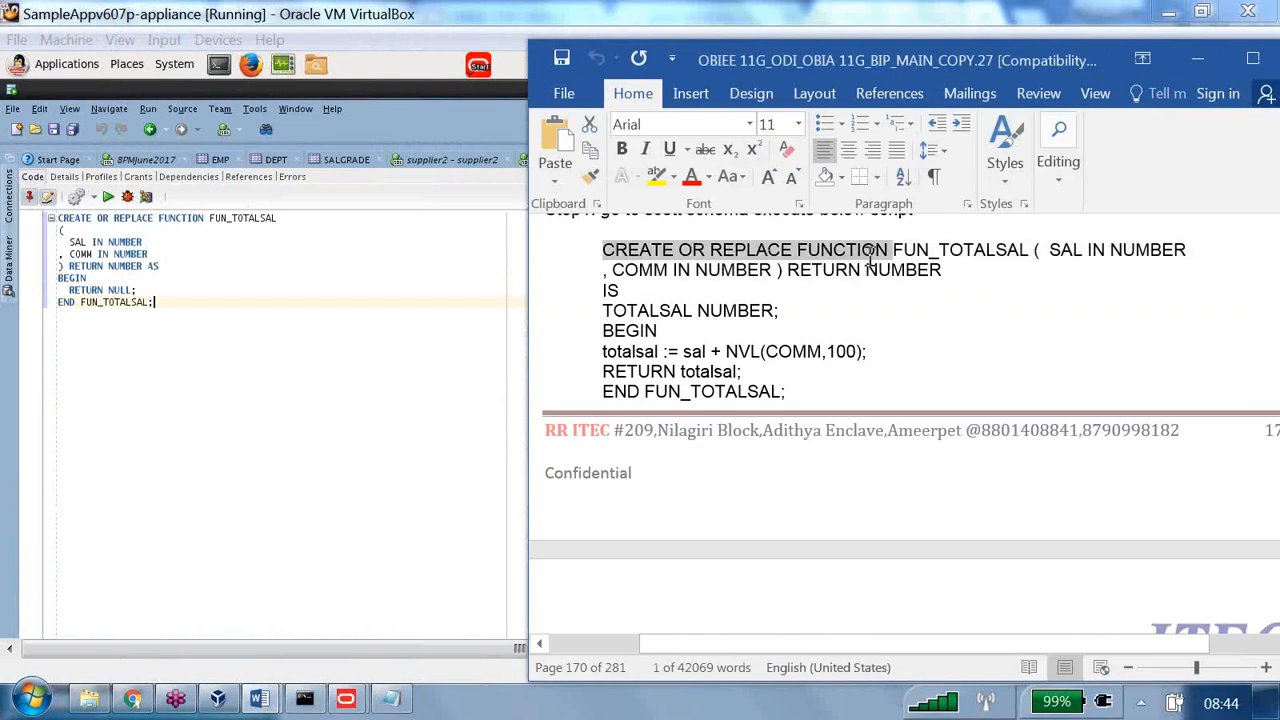
pyautogui.moveTo(993, 254)
pyautogui.mouseDown()
pyautogui.moveTo(1017, 260)
pyautogui.moveTo(988, 273)
pyautogui.mouseUp()
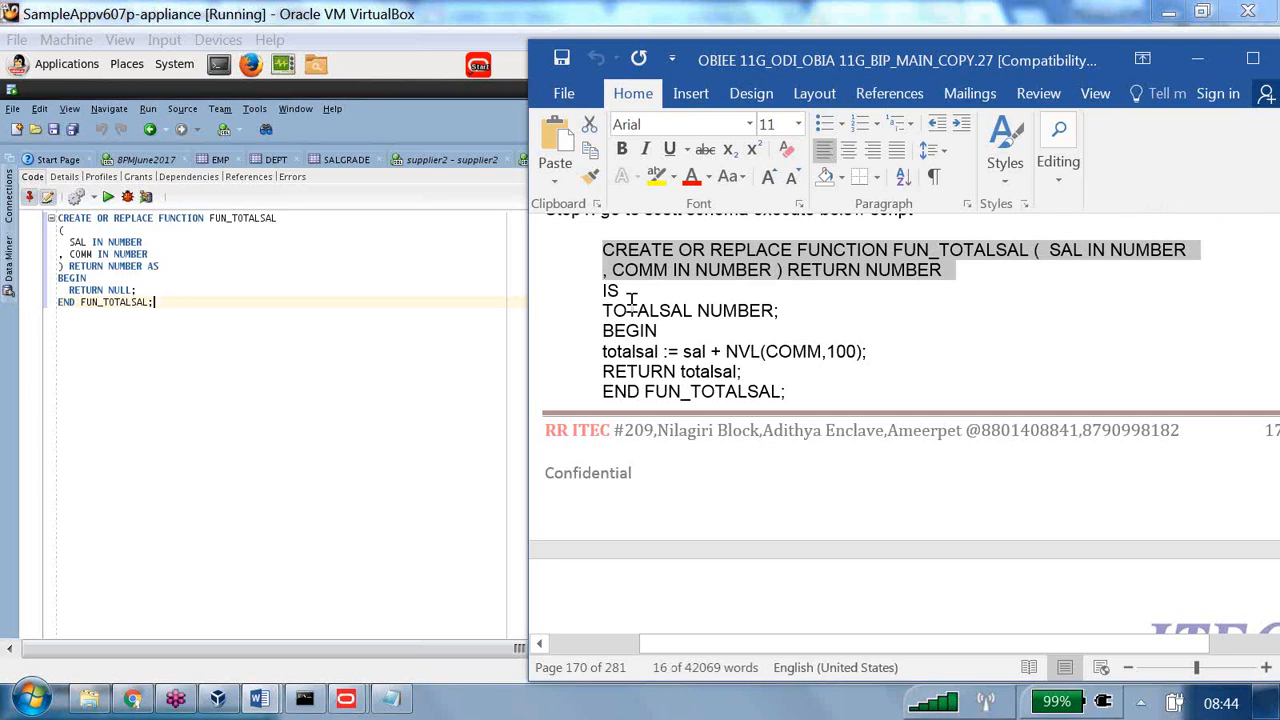
pyautogui.moveTo(603, 311); pyautogui.dragTo(612, 311)
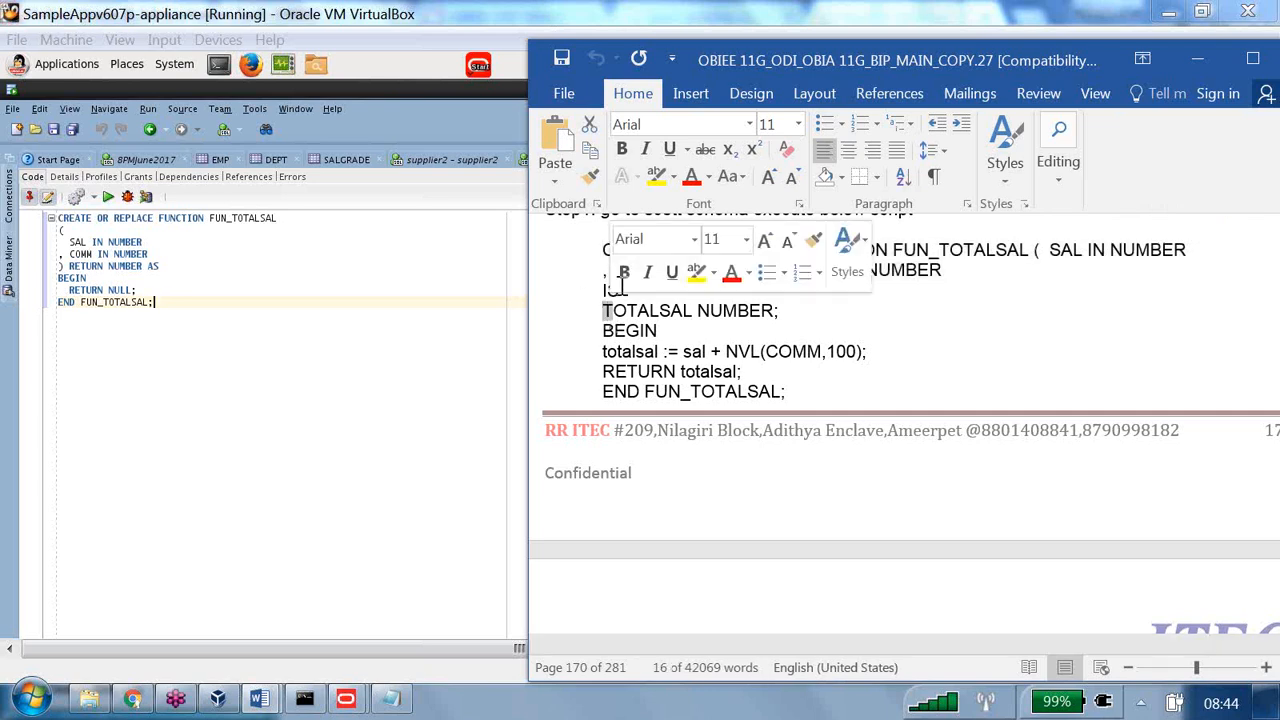
pyautogui.moveTo(790, 311); pyautogui.dragTo(611, 291)
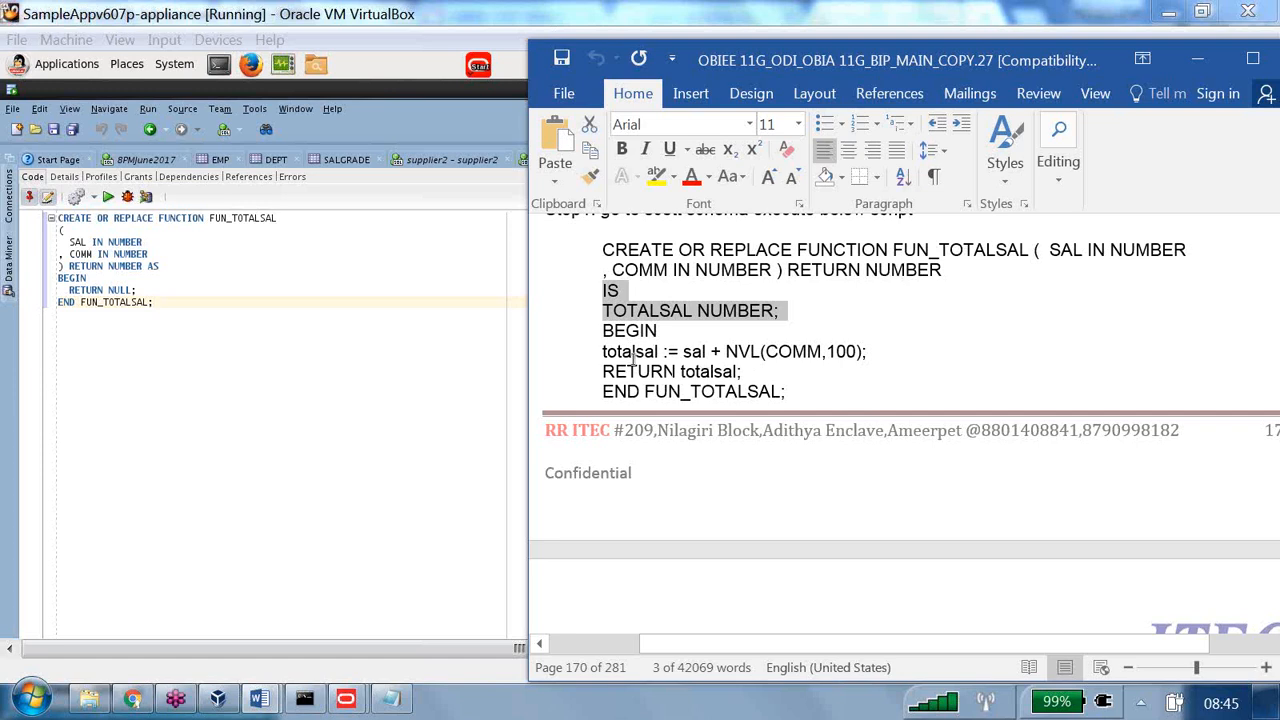
# In SQL Developer, replace AS after RETURN NUMBER with IS on its own line in the FUN_TOTALSAL code.
pyautogui.click(167, 266)
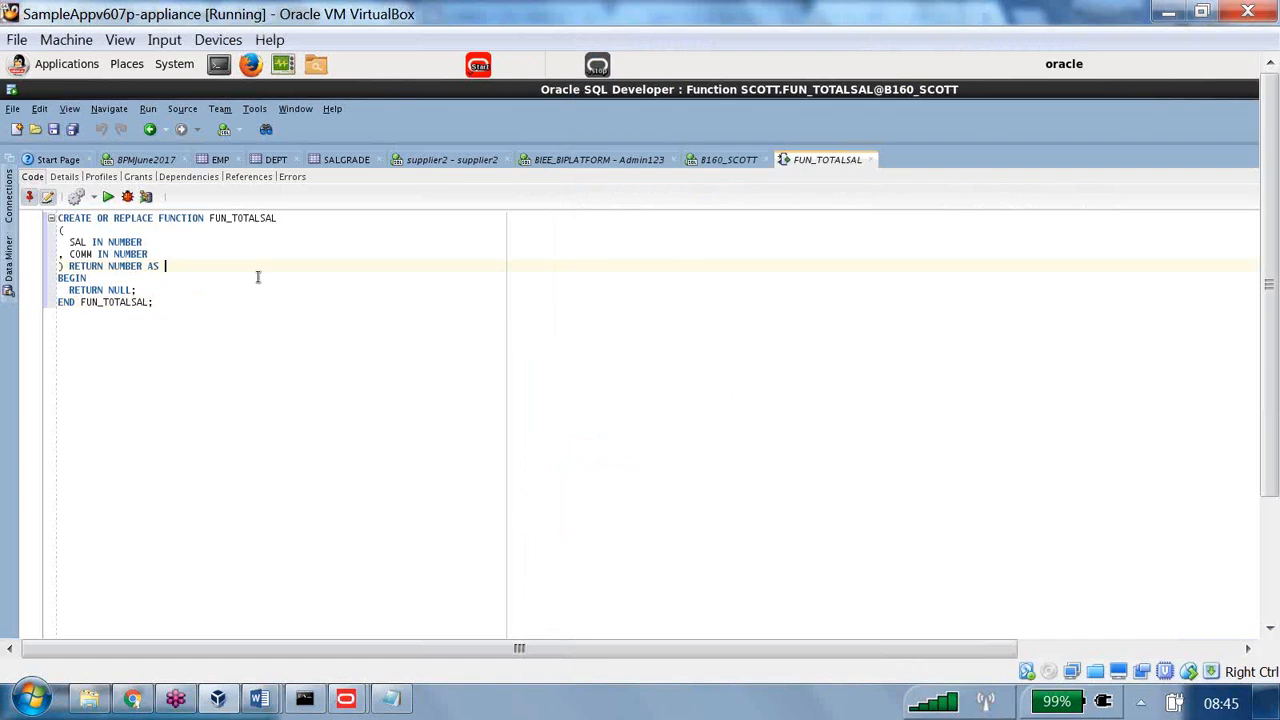
pyautogui.press('BackSpace')
pyautogui.press('BackSpace')
pyautogui.press('BackSpace')
pyautogui.press('Return')
pyautogui.press('BackSpace')
pyautogui.write('IS')
pyautogui.press('Return')
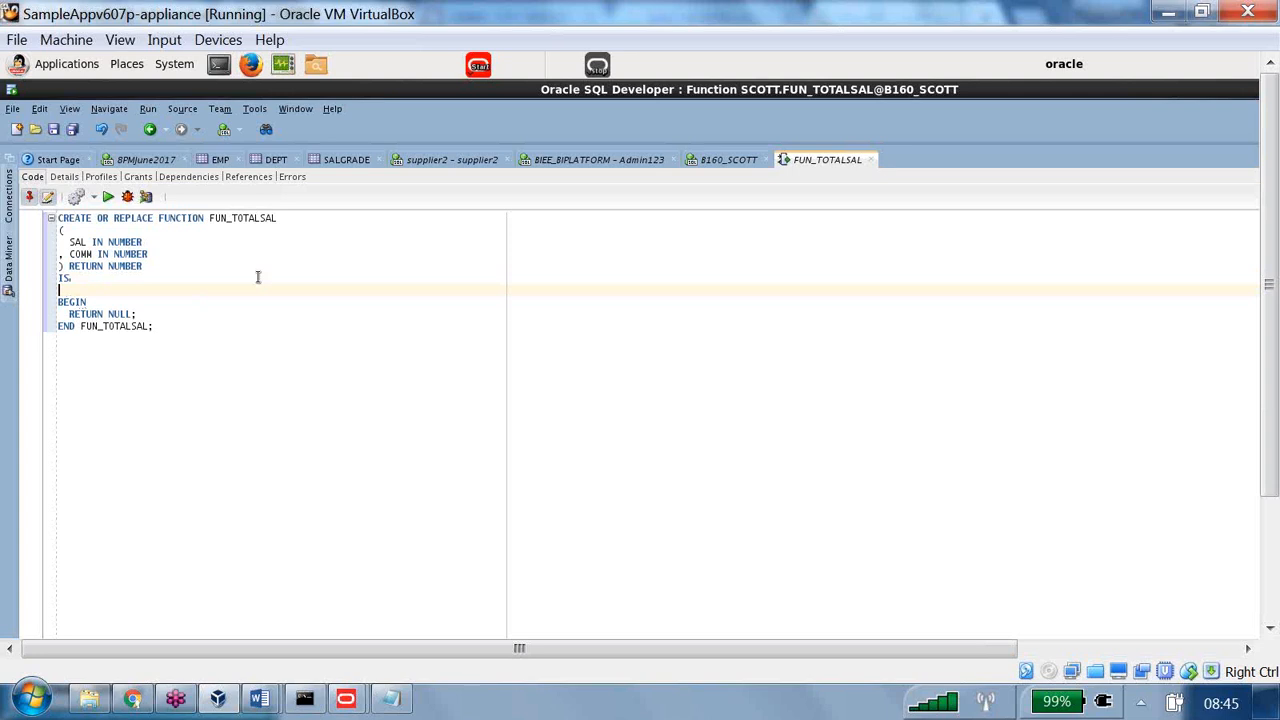
# Declare the variable TOTALSAL NUMBER; between IS and BEGIN.
pyautogui.write('t')
pyautogui.press('BackSpace')
pyautogui.write('TOTALSAL NUMBER;')
pyautogui.press('Down')
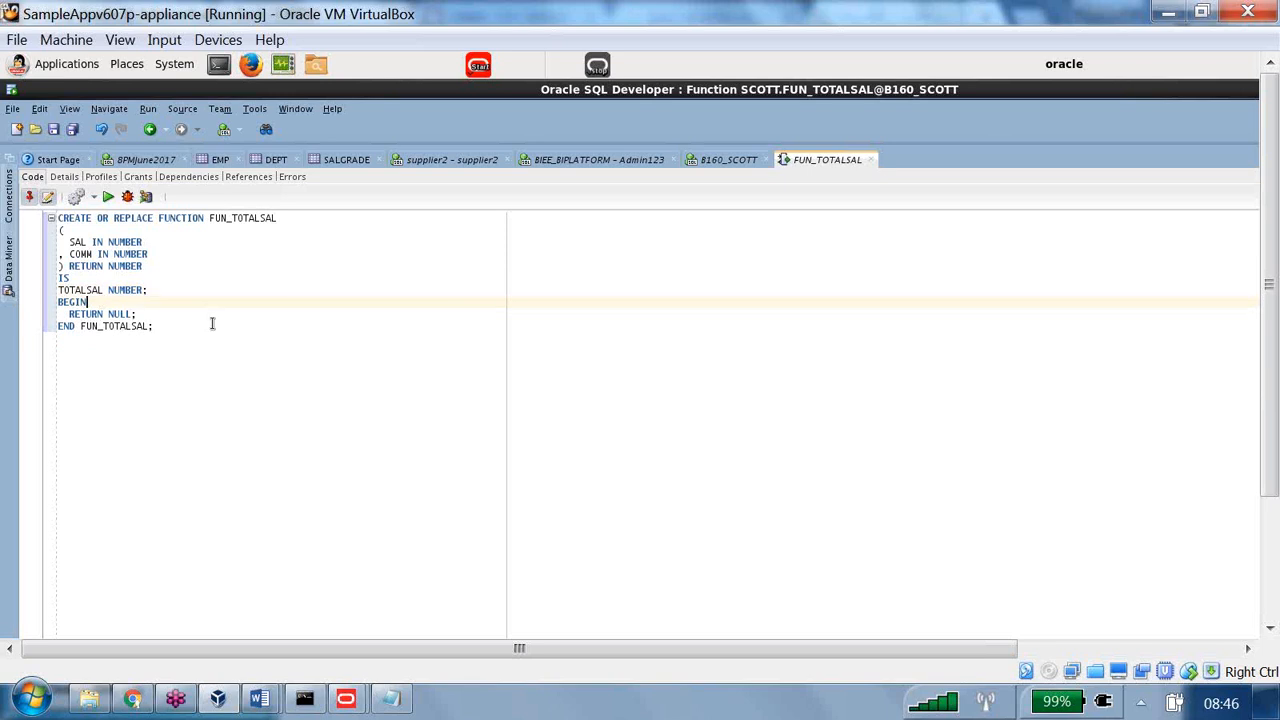
# Add the statement TOTALSAL:=SAL+NVL(COMM,0); below BEGIN in the function body.
pyautogui.press('Return')
pyautogui.write('TOTA')
pyautogui.write('LSAL')
pyautogui.write(':+')
pyautogui.press('BackSpace')
pyautogui.write('=')
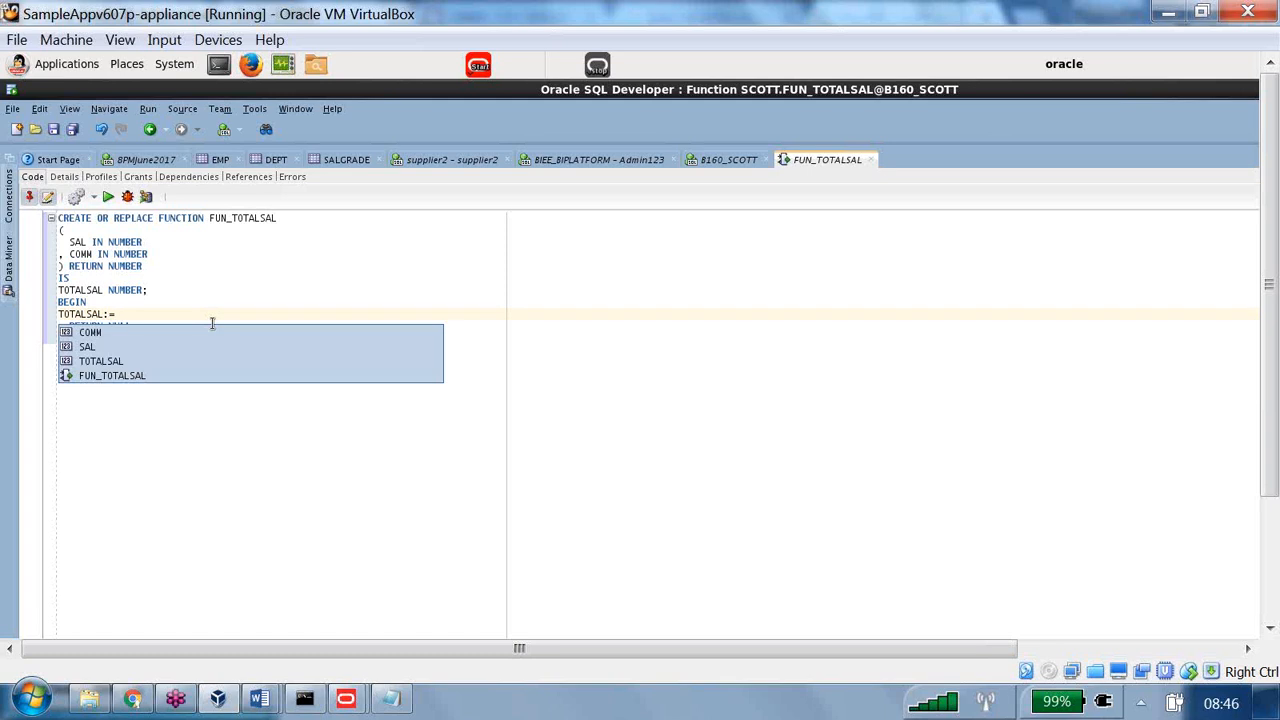
pyautogui.doubleClick(92, 347)
pyautogui.write('+')
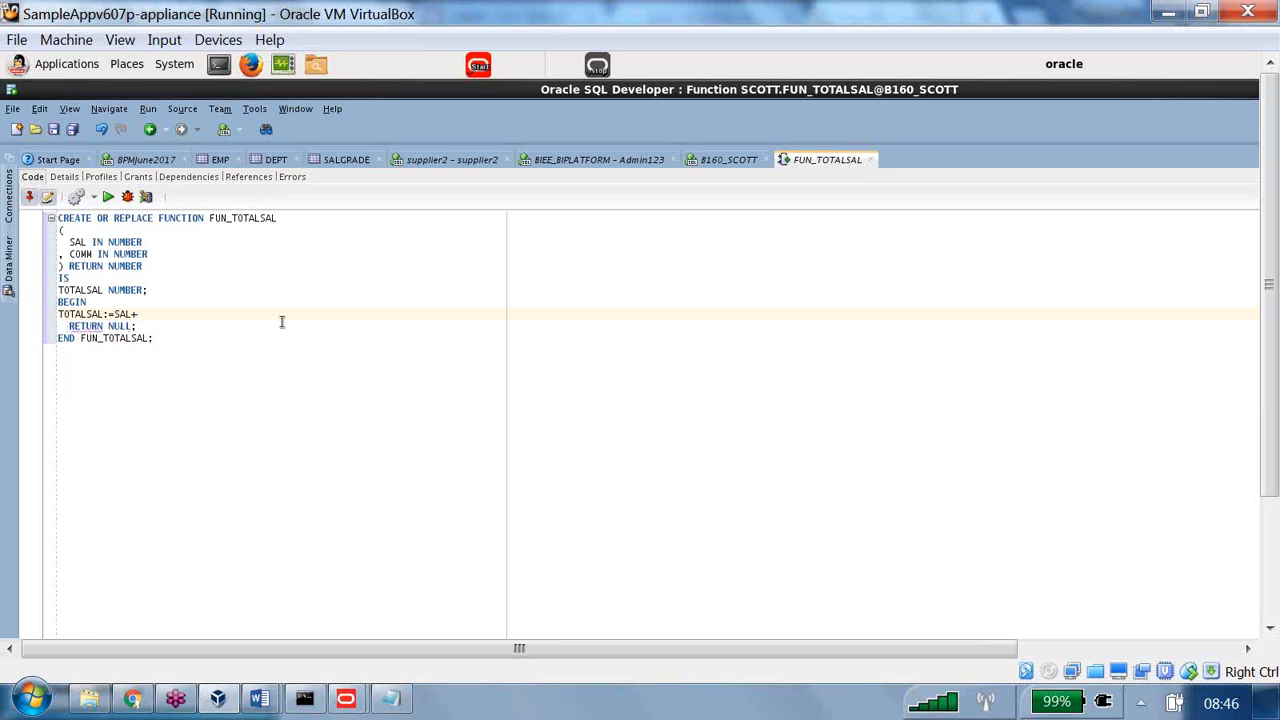
pyautogui.write('NVL(C')
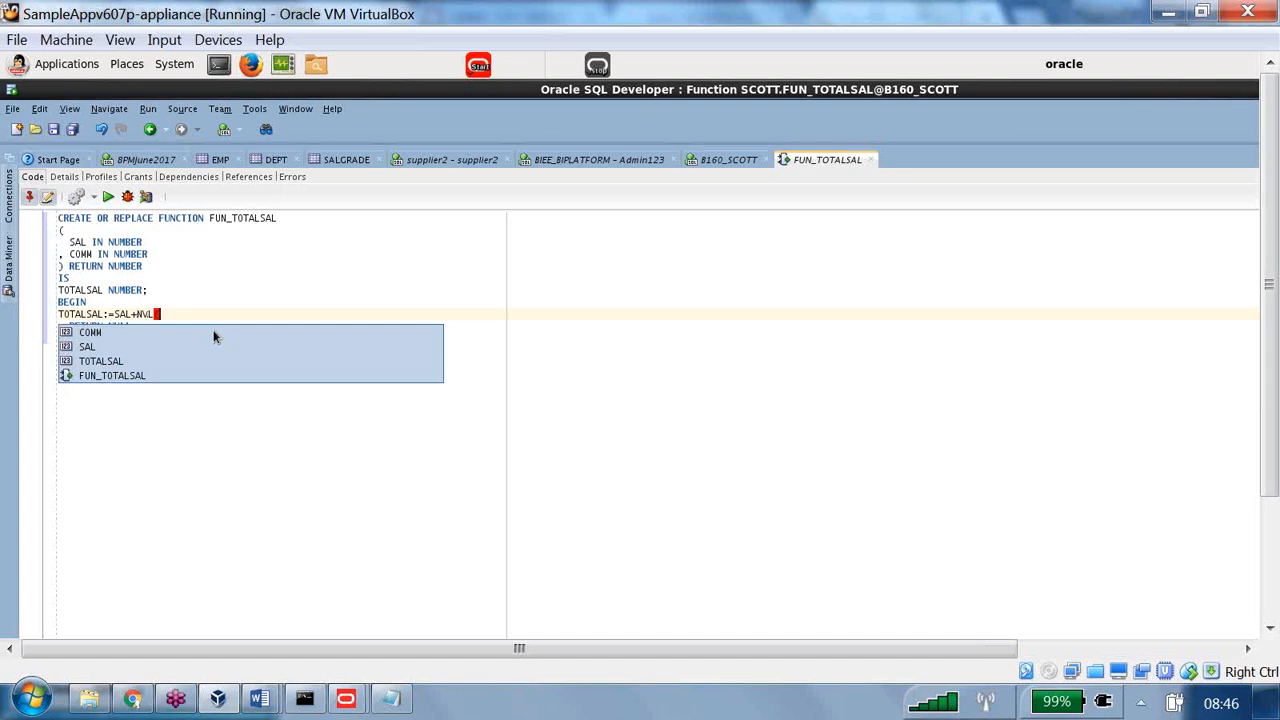
pyautogui.write('O')
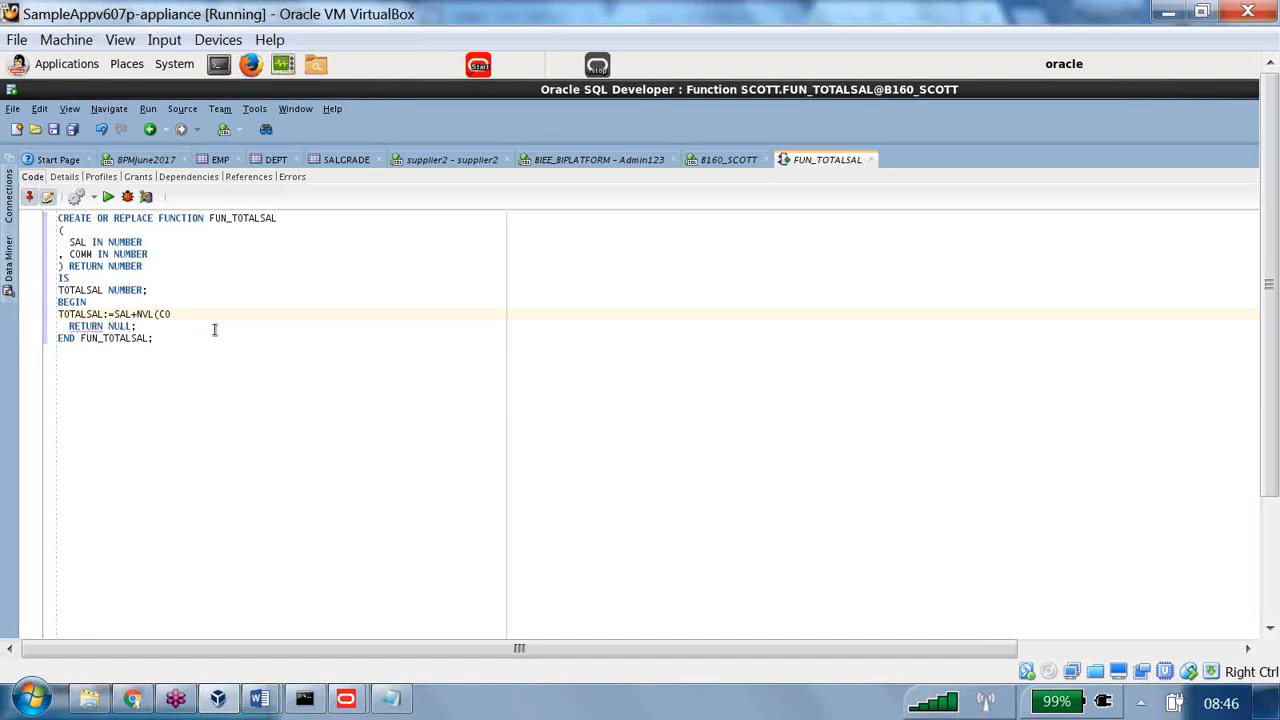
pyautogui.write('MM')
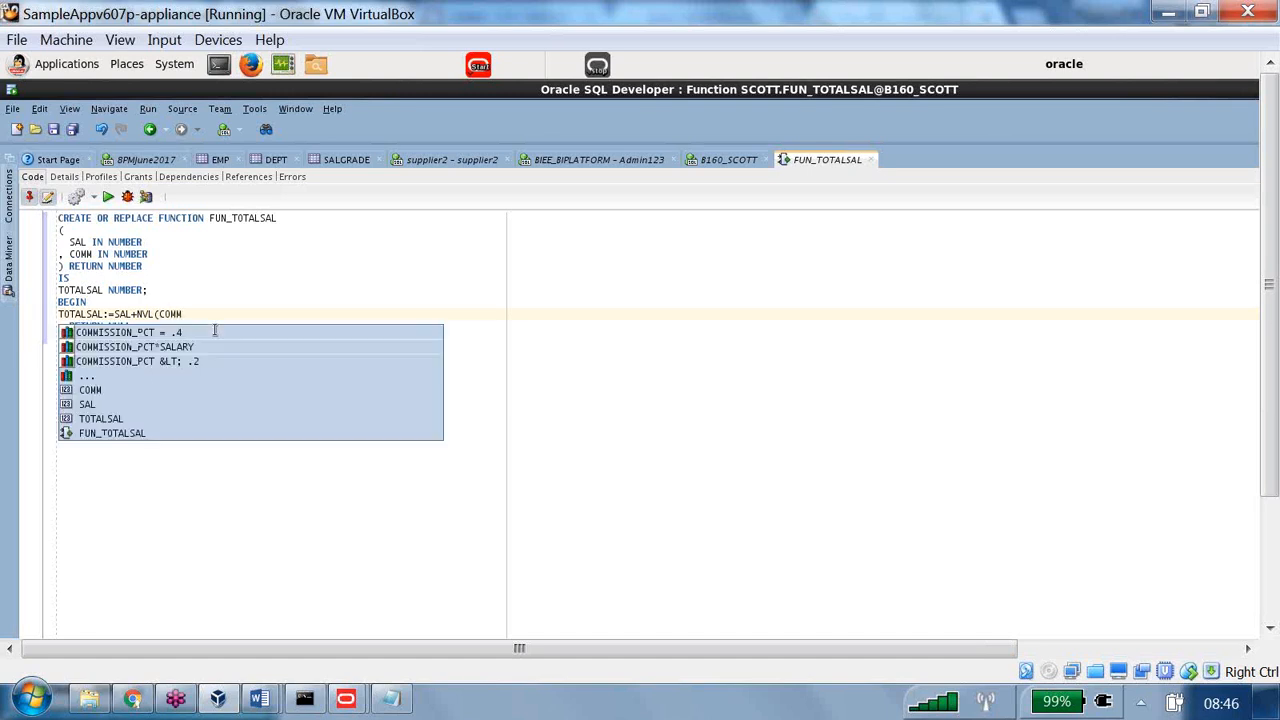
pyautogui.write(',0)')
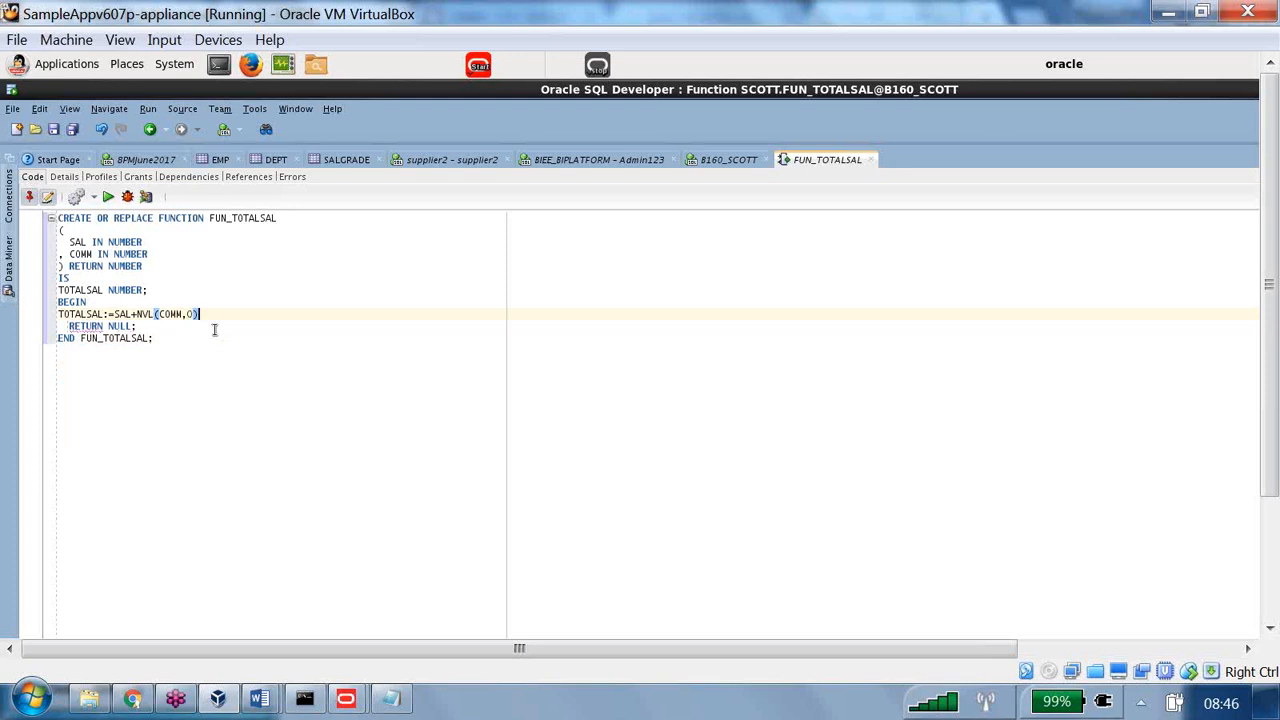
pyautogui.write(';')
# Make the function return TOTALSAL instead of NULL.
pyautogui.doubleClick(110, 325)
pyautogui.press('BackSpace')
pyautogui.write('TOTALSAL')
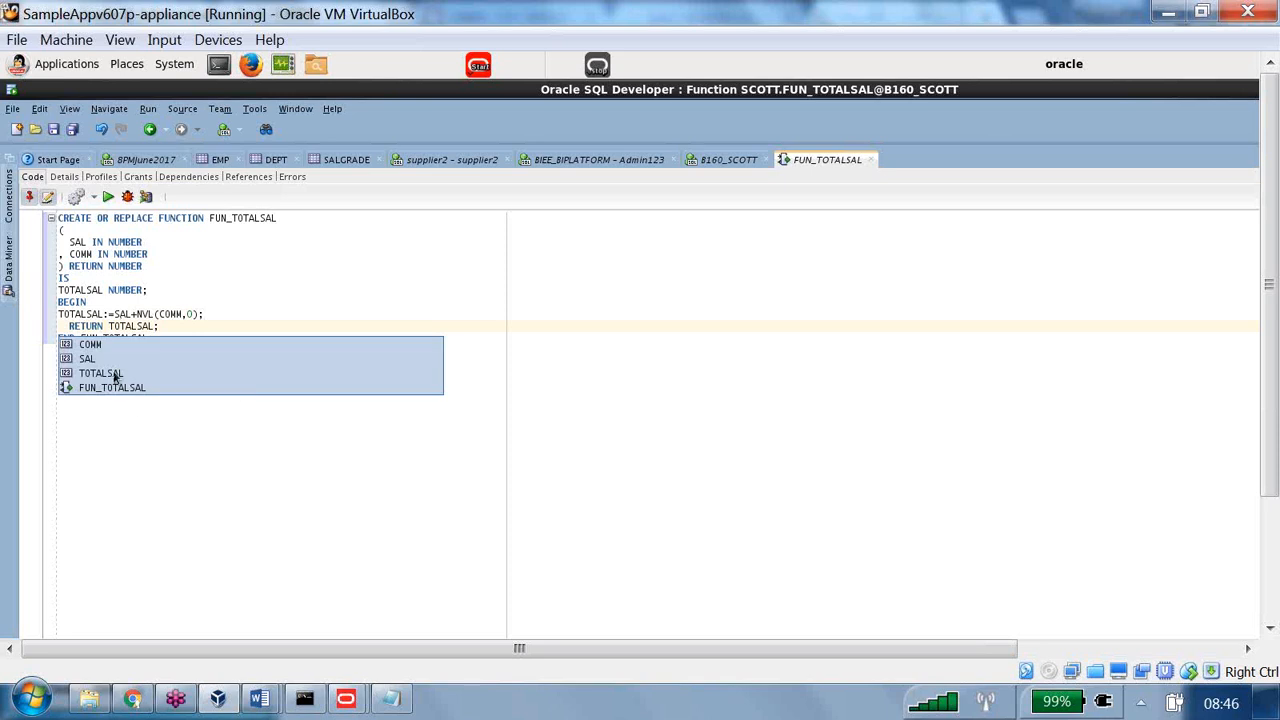
pyautogui.doubleClick(116, 374)
pyautogui.click(240, 418)
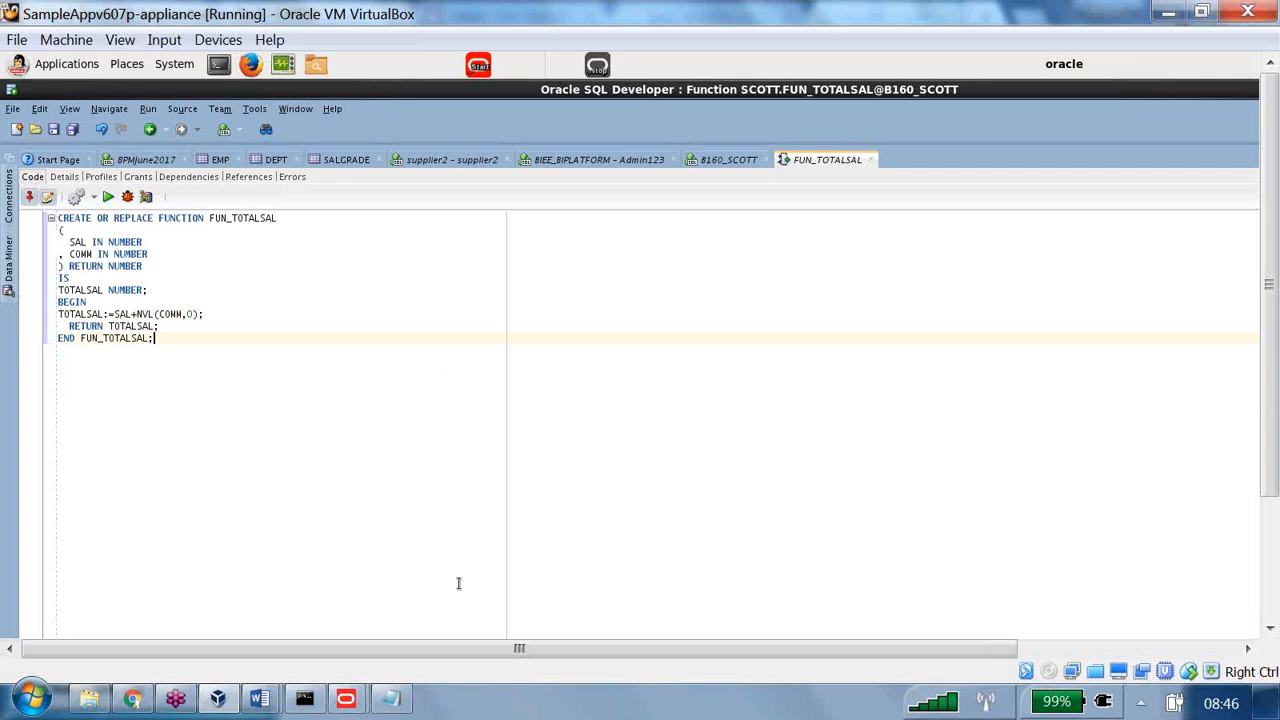
# Compare the finished function code with the FUN_TOTALSAL script in the Word notes, and return to SQL Developer.
pyautogui.click(262, 702)
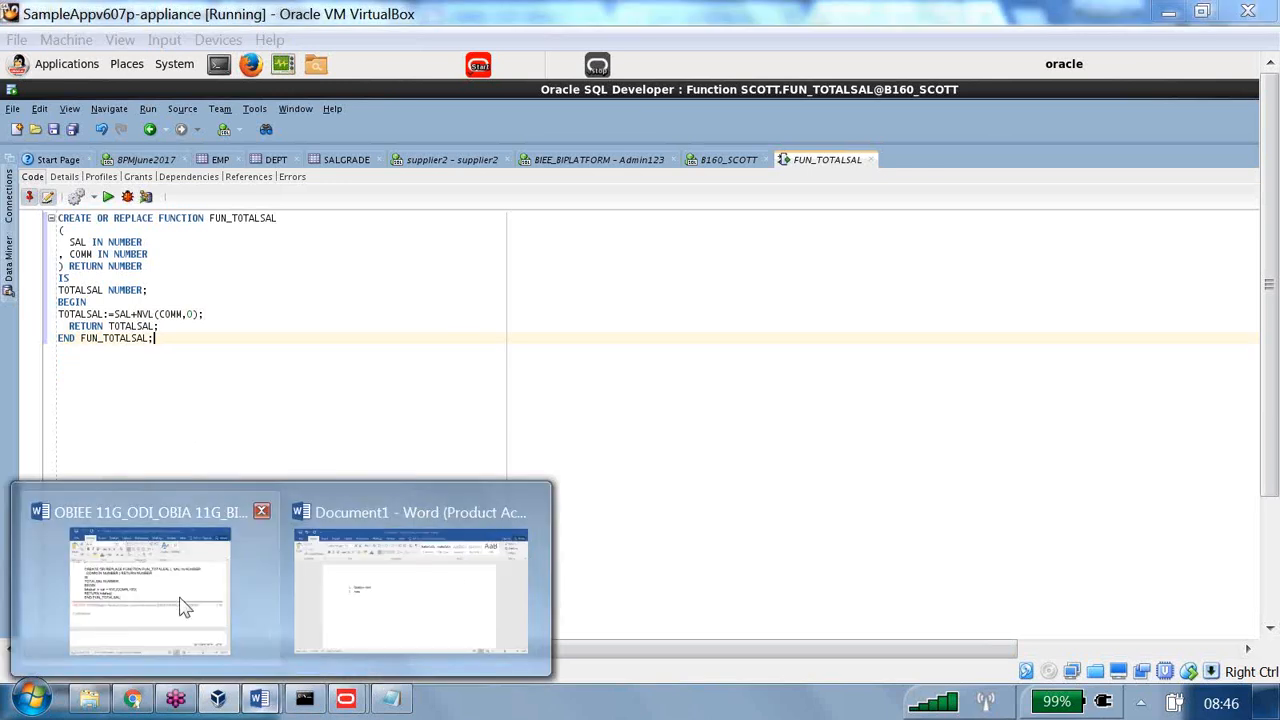
pyautogui.click(180, 600)
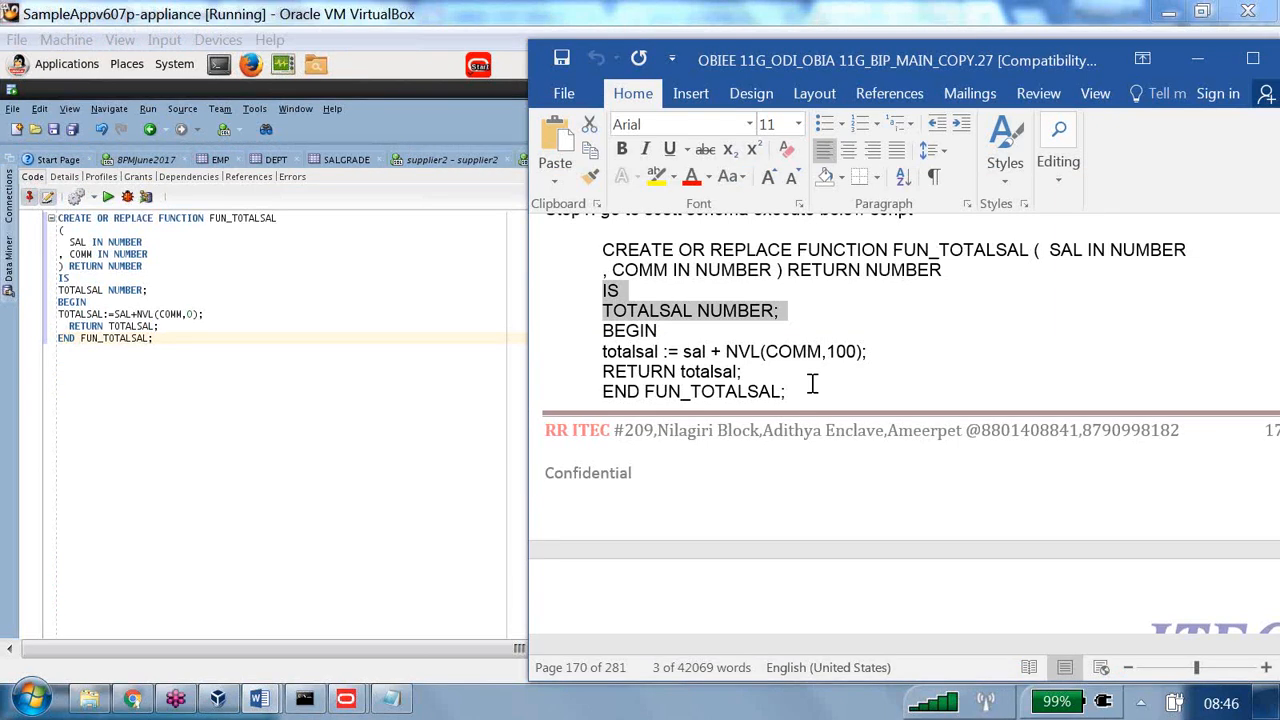
pyautogui.click(400, 351)
# Try to run the whole FUN_TOTALSAL code, and dismiss the Run PL/SQL dialog.
pyautogui.moveTo(177, 340); pyautogui.dragTo(58, 289)
pyautogui.moveTo(34, 246); pyautogui.dragTo(50, 218)
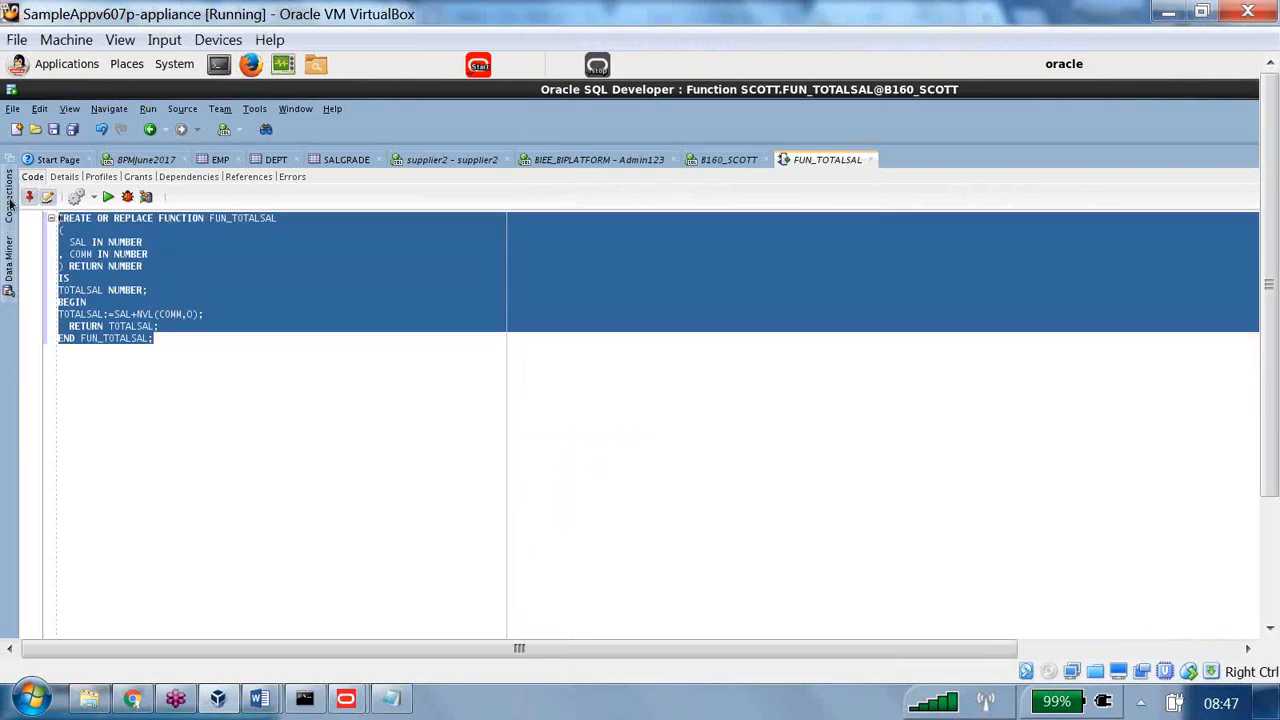
pyautogui.click(108, 197)
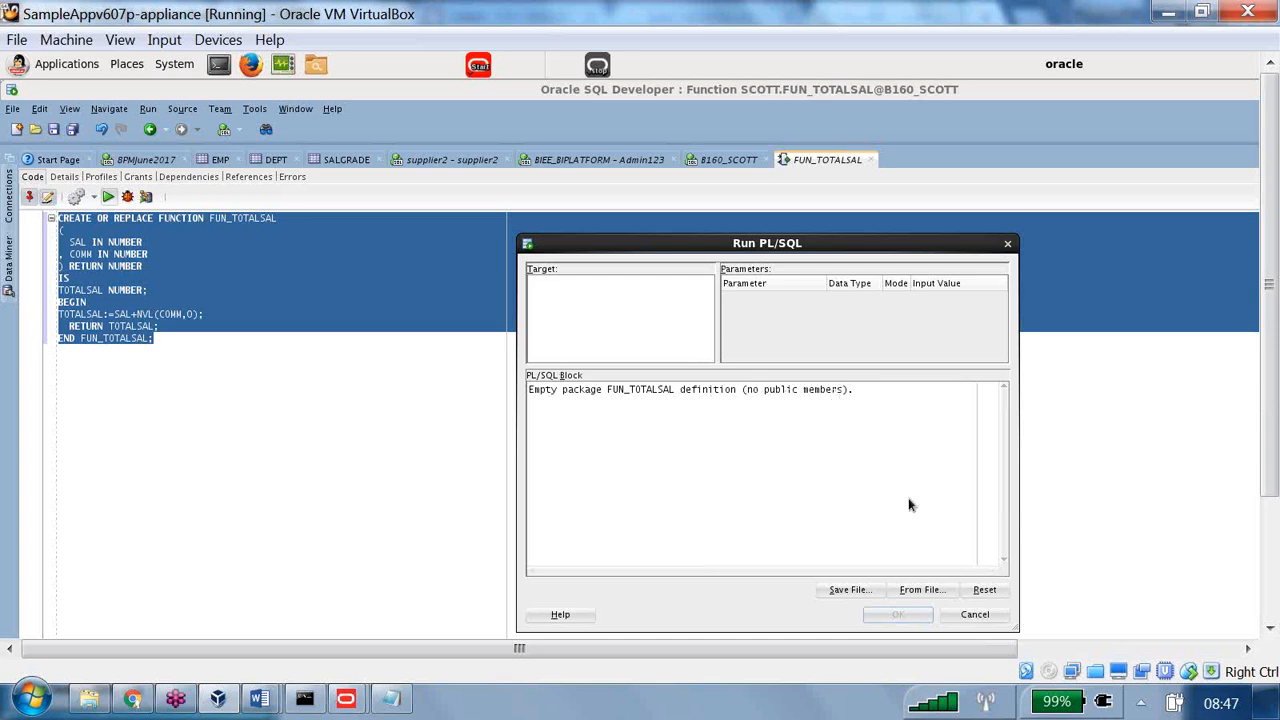
pyautogui.click(746, 390)
pyautogui.moveTo(626, 244); pyautogui.dragTo(601, 176)
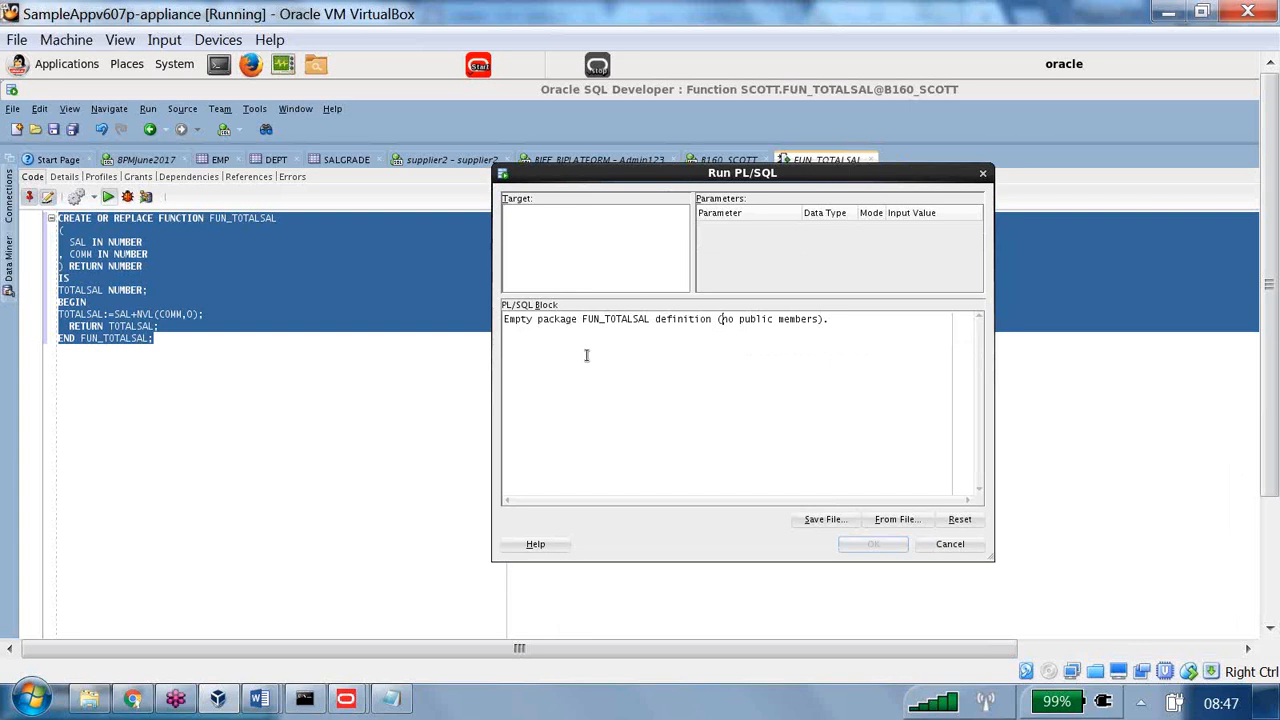
pyautogui.moveTo(538, 318); pyautogui.dragTo(508, 318)
pyautogui.click(981, 176)
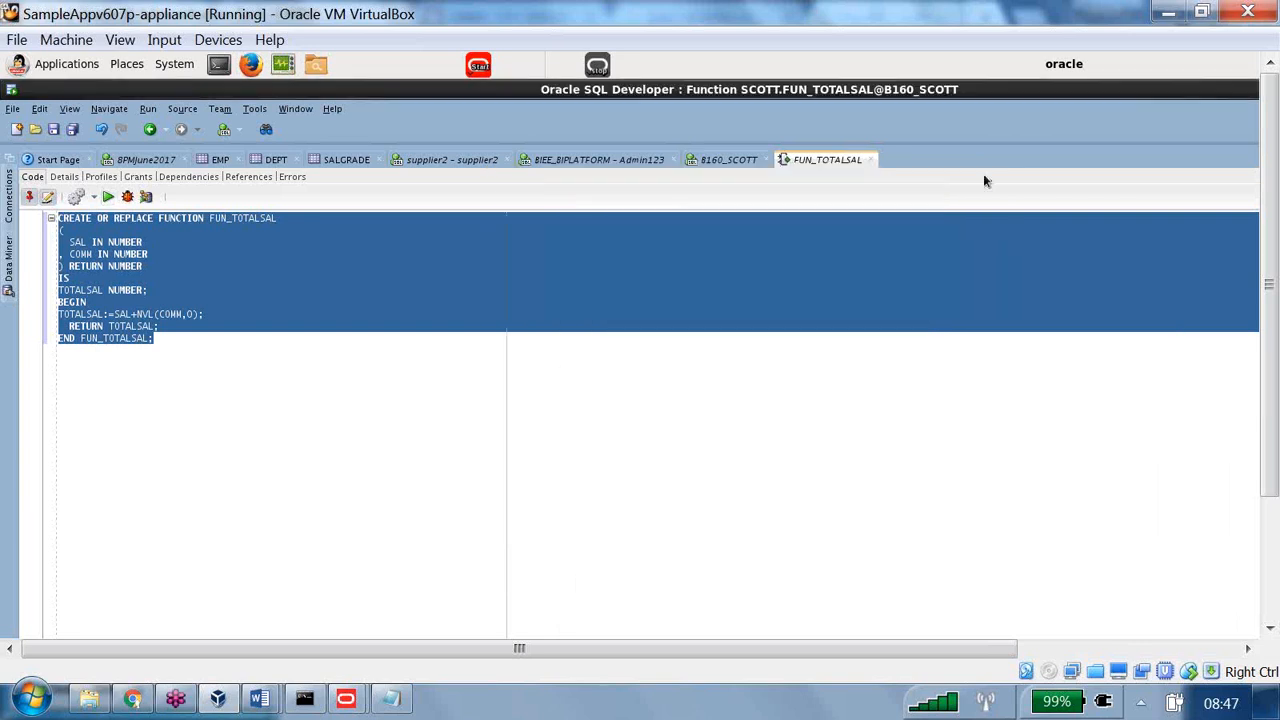
# Save the FUN_TOTALSAL function and run it with SAL and COMM both equal to 1.
pyautogui.click(288, 288)
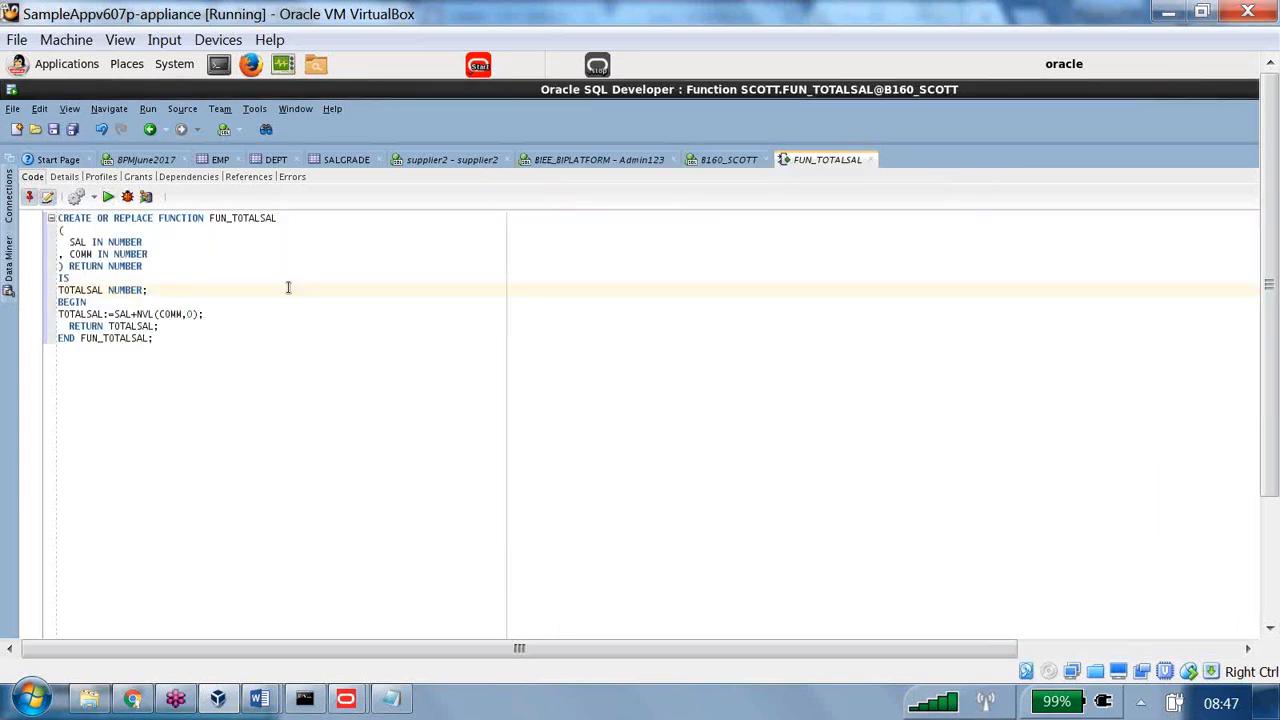
pyautogui.hotkey('ctrl', 's')
pyautogui.click(109, 197)
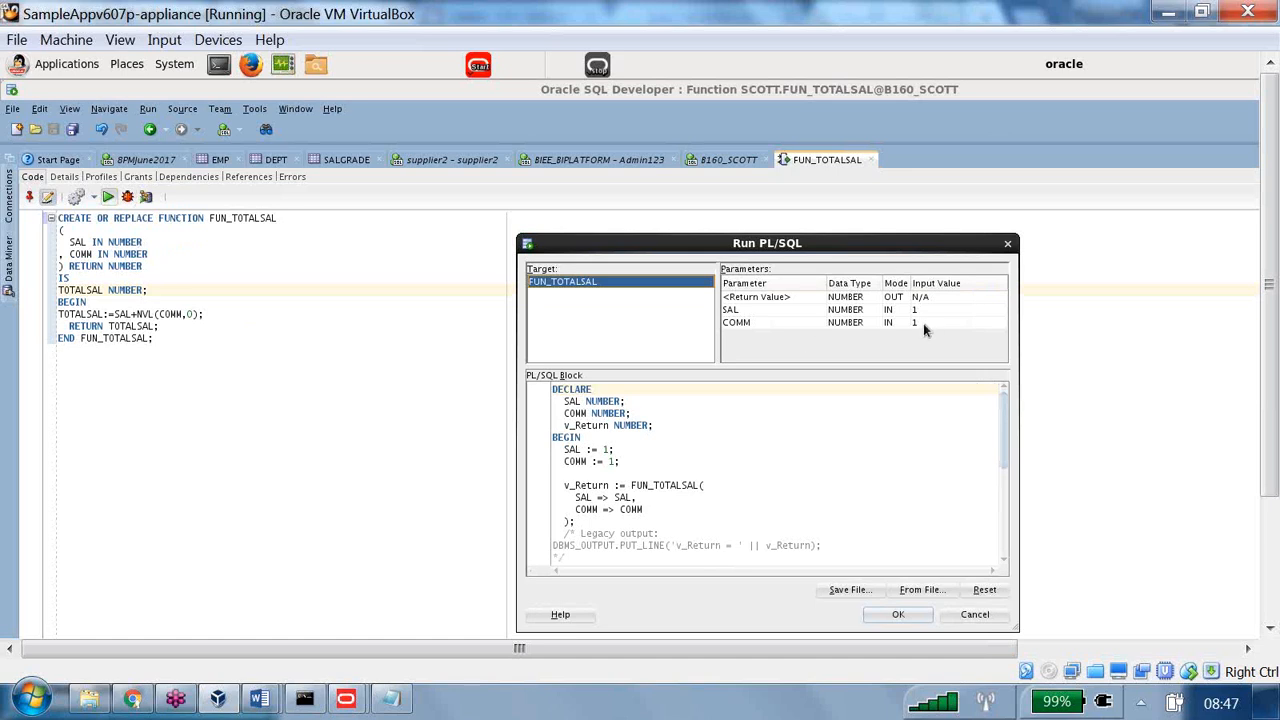
pyautogui.click(884, 614)
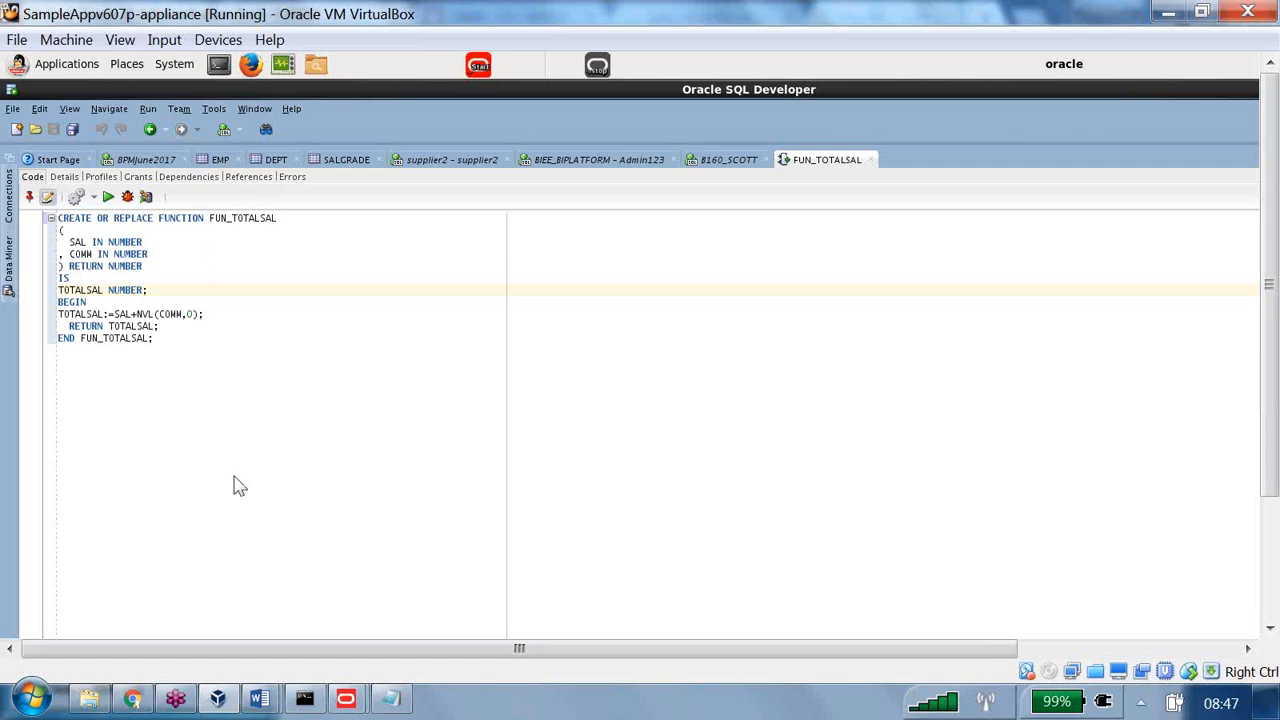
# Switch to the Word notes and read Step2 on creating the opaque view in the physical layer.
pyautogui.moveTo(259, 700)
pyautogui.click(150, 545)
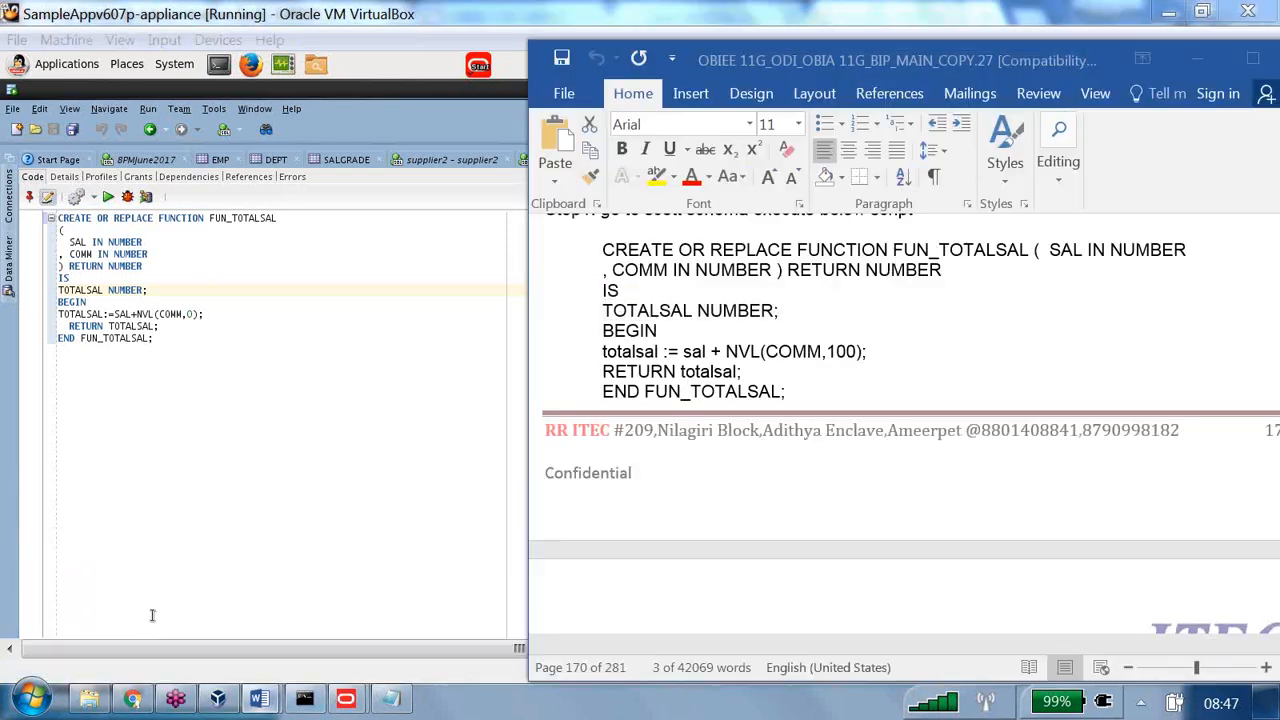
pyautogui.doubleClick(780, 60)
pyautogui.scroll(-5, 480, 360)
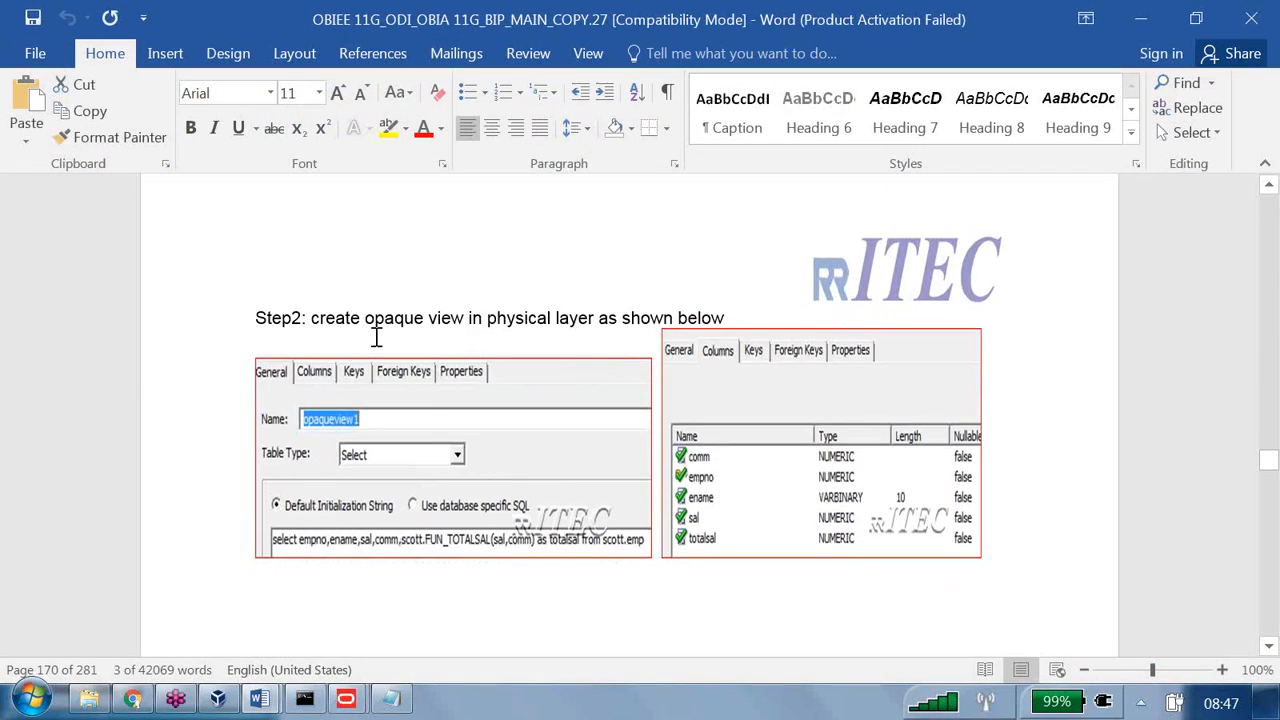
pyautogui.moveTo(322, 316); pyautogui.dragTo(735, 318)
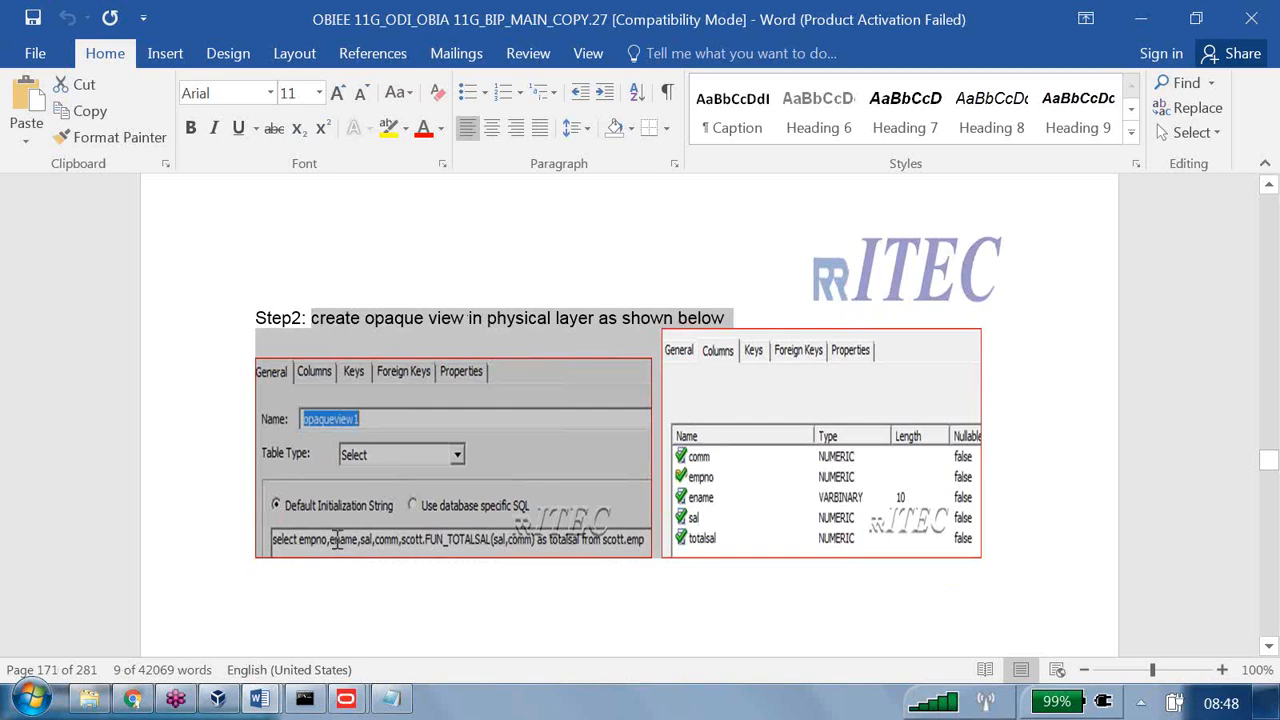
pyautogui.scroll(-1, 338, 527)
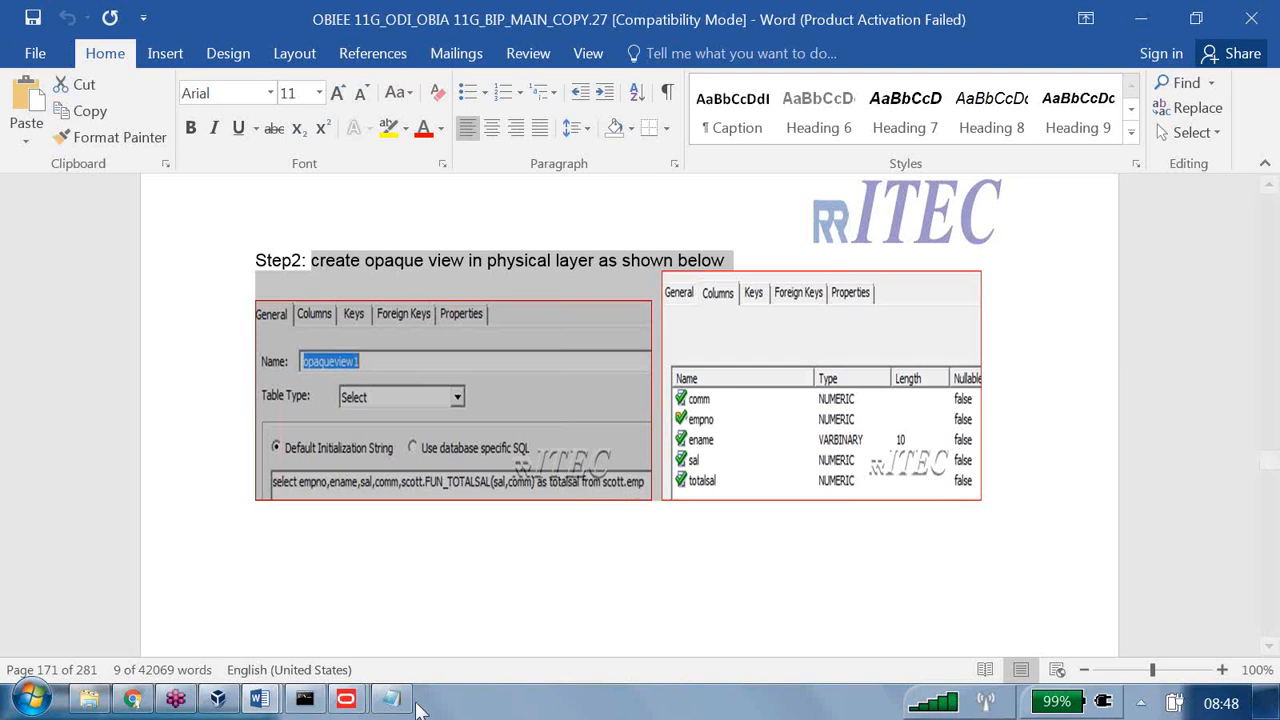
# Switch to the Oracle BI Administration Tool and dismiss the view deployment messages.
pyautogui.click(346, 700)
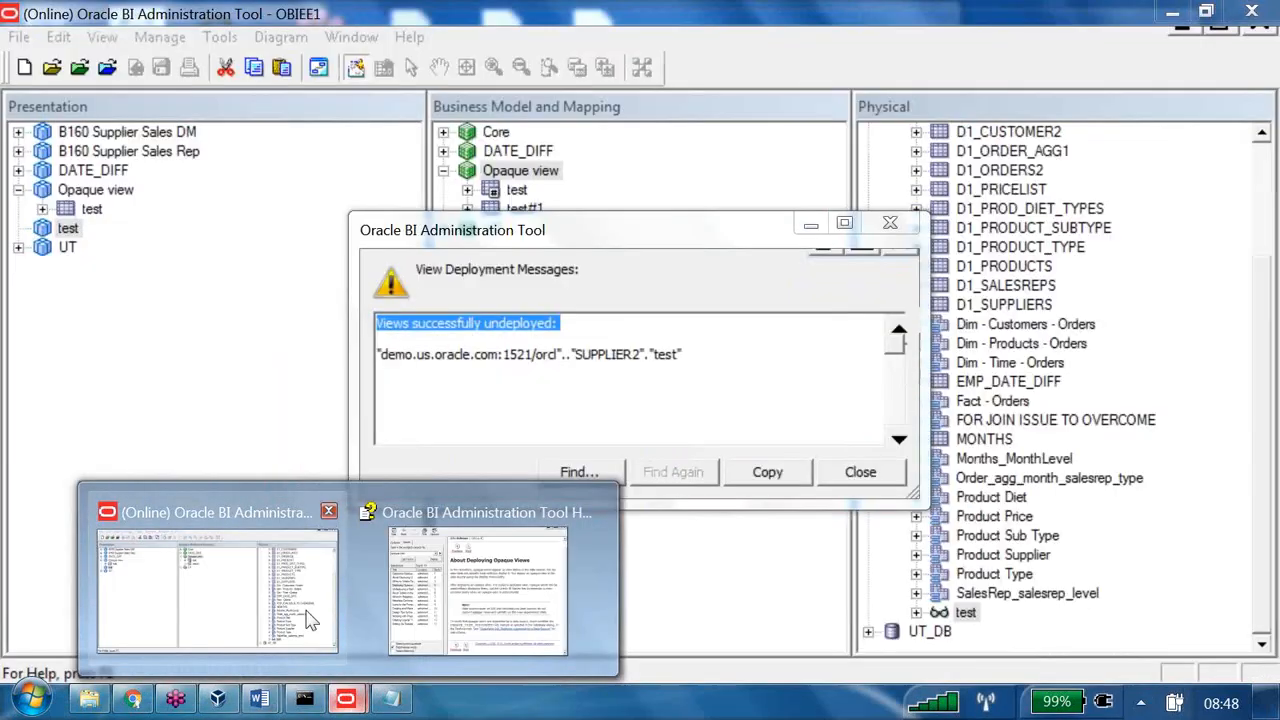
pyautogui.click(215, 585)
pyautogui.press('Escape')
pyautogui.click(1043, 267)
pyautogui.scroll(3, 1045, 285)
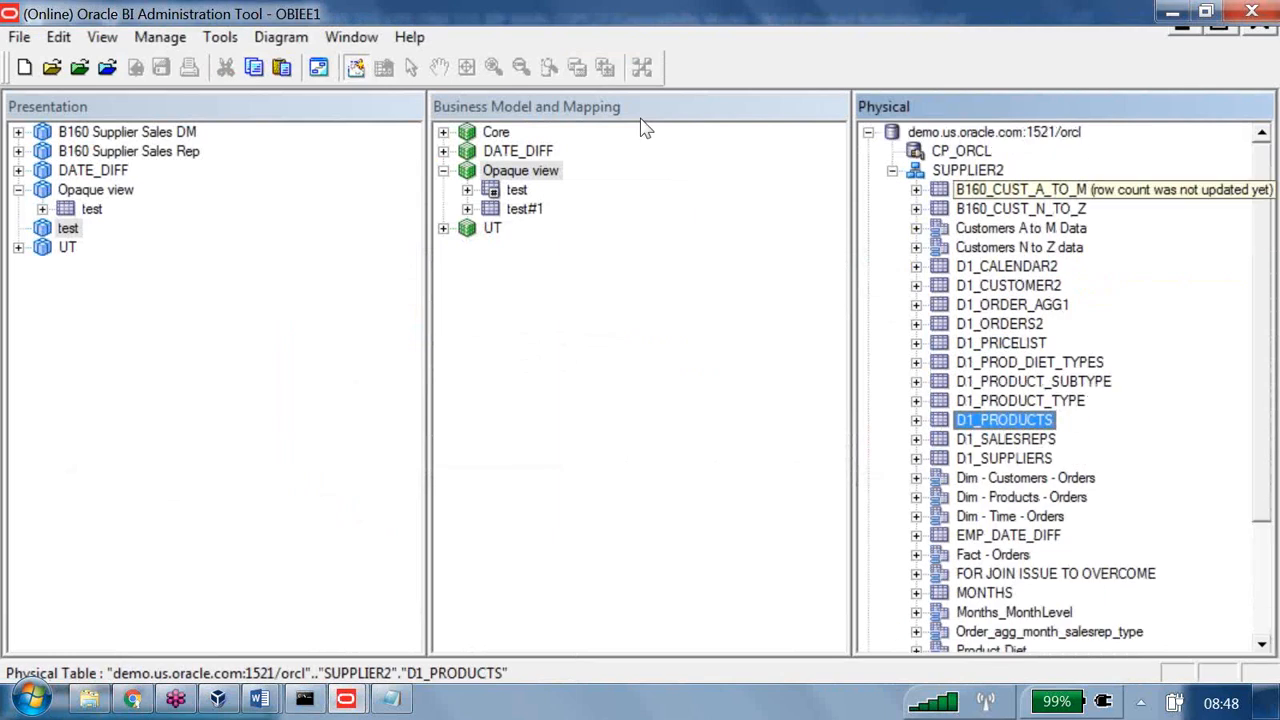
# Create a new physical table named Call_function in the SUPPLIER2 schema.
pyautogui.rightClick(962, 171)
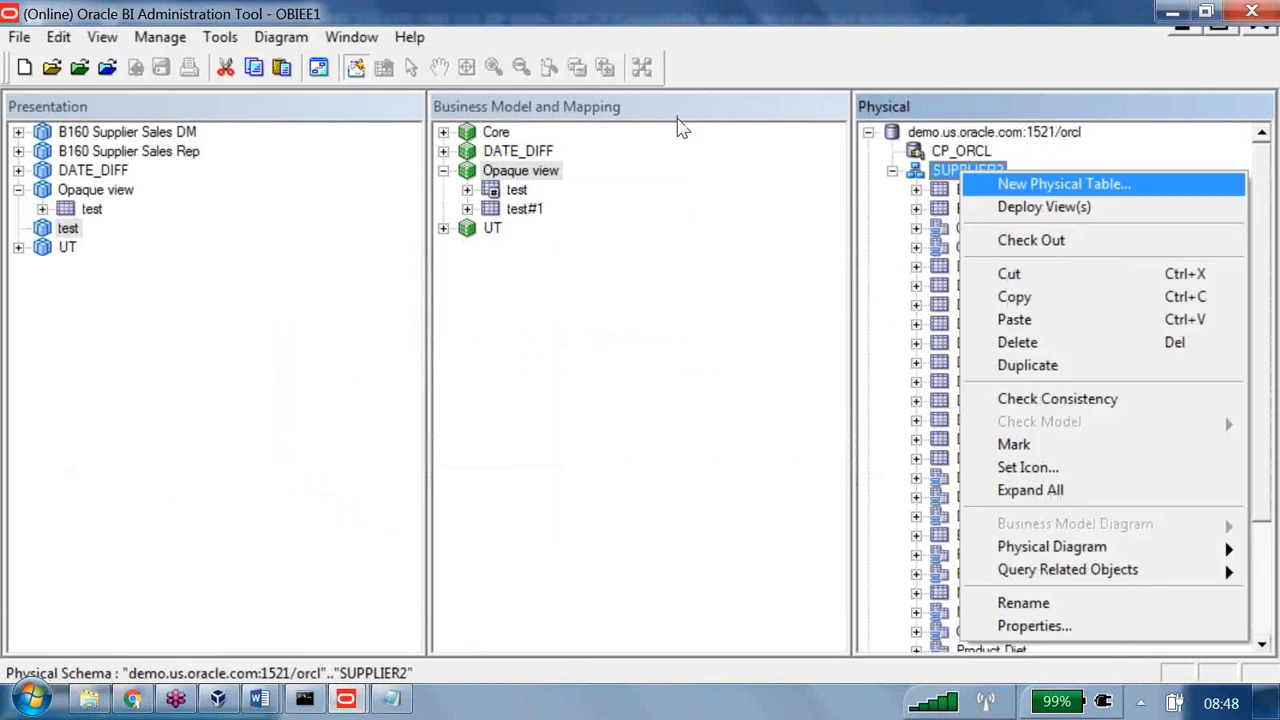
pyautogui.press('Return')
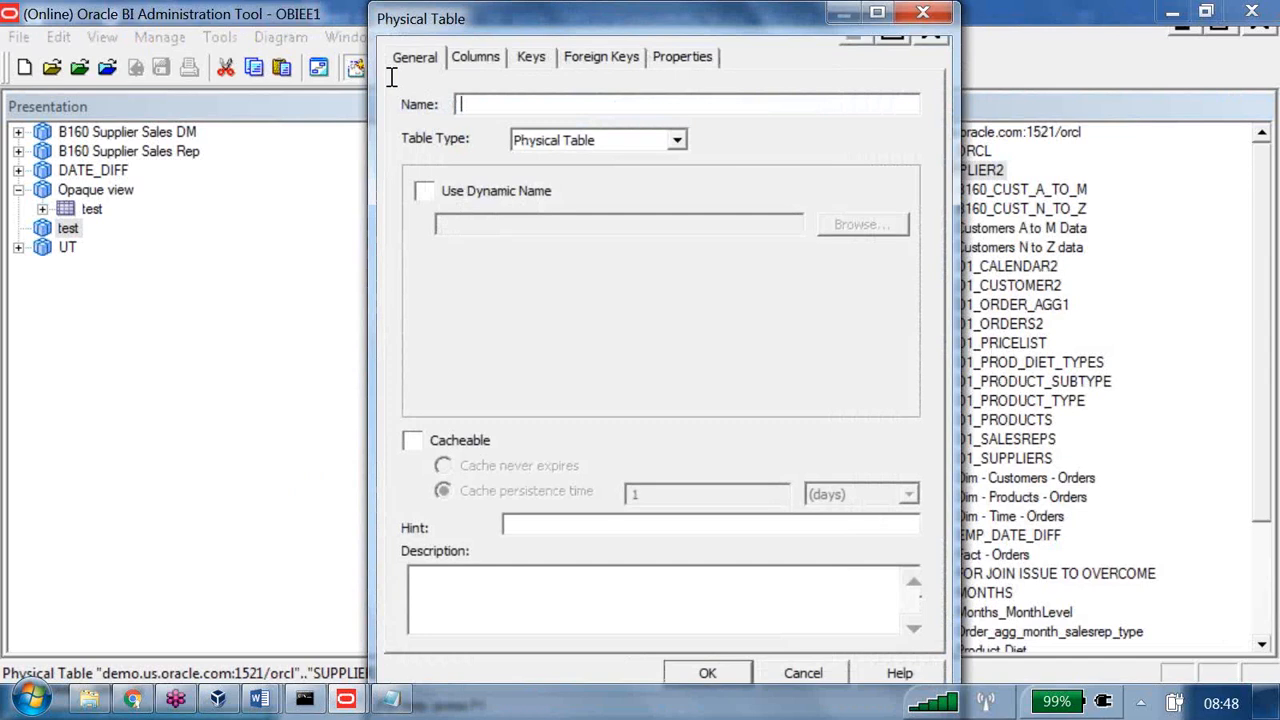
pyautogui.write('Ca')
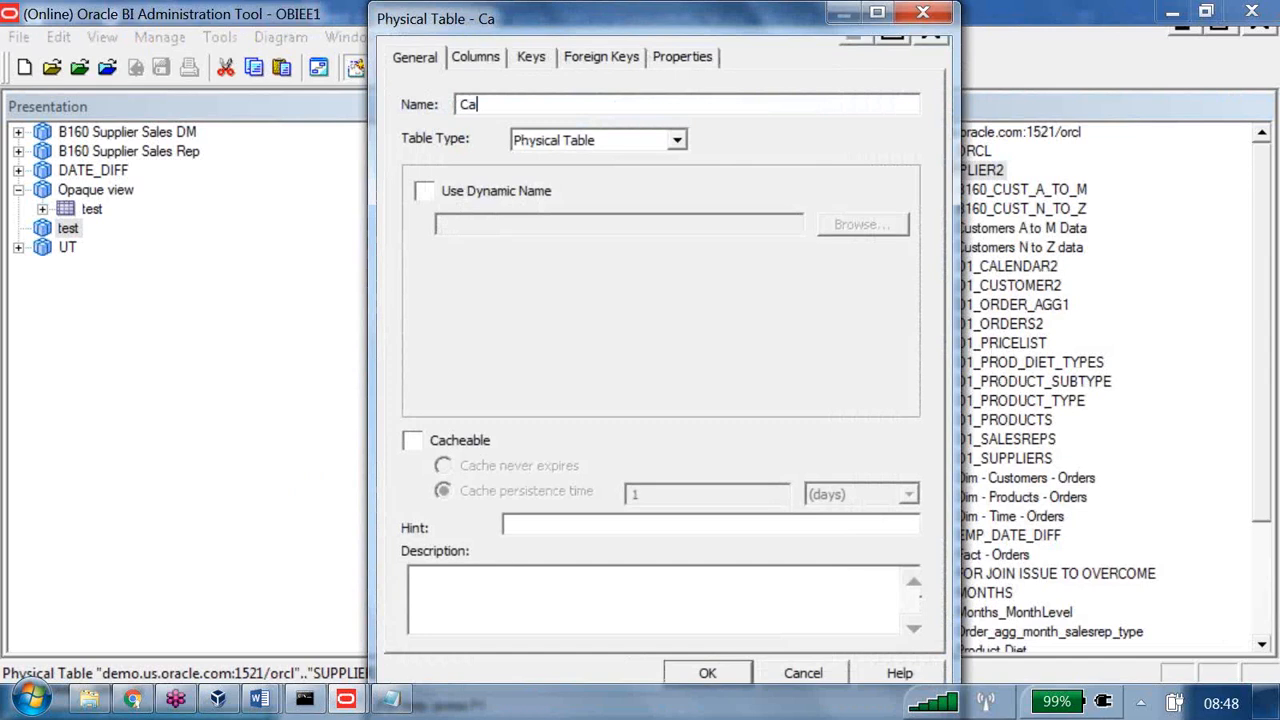
pyautogui.write('ll_fun')
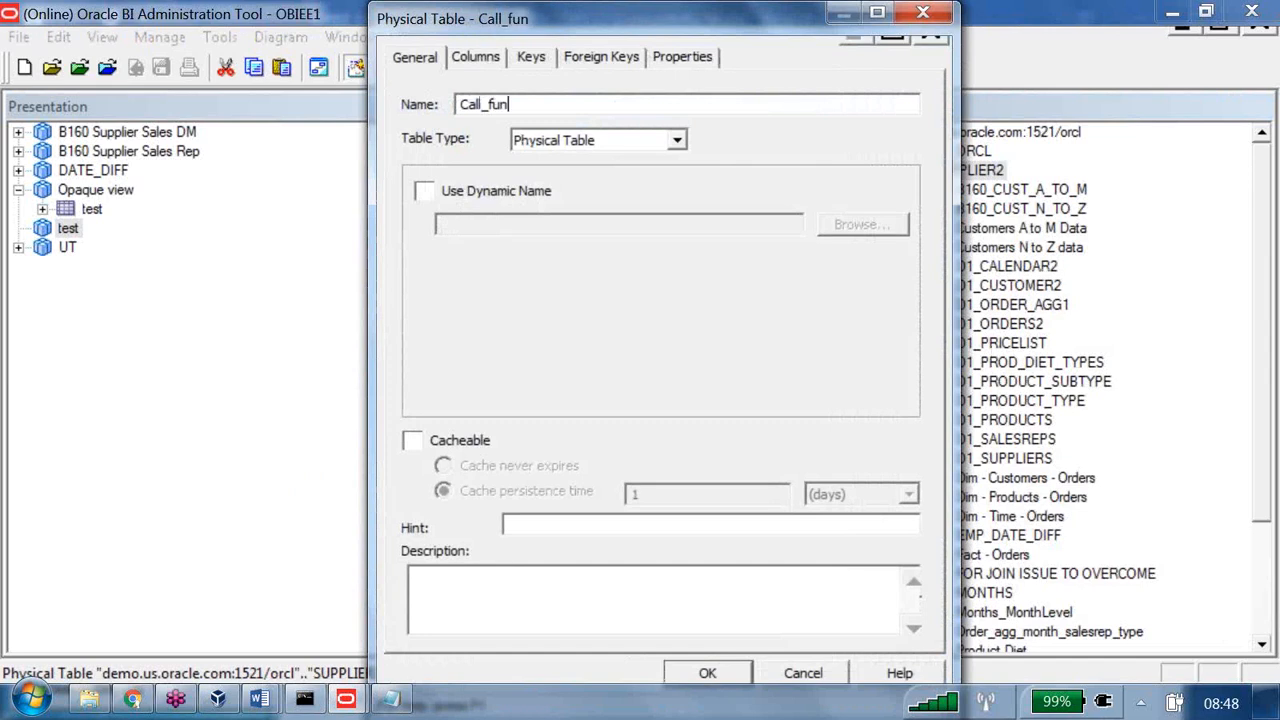
pyautogui.write('ction')
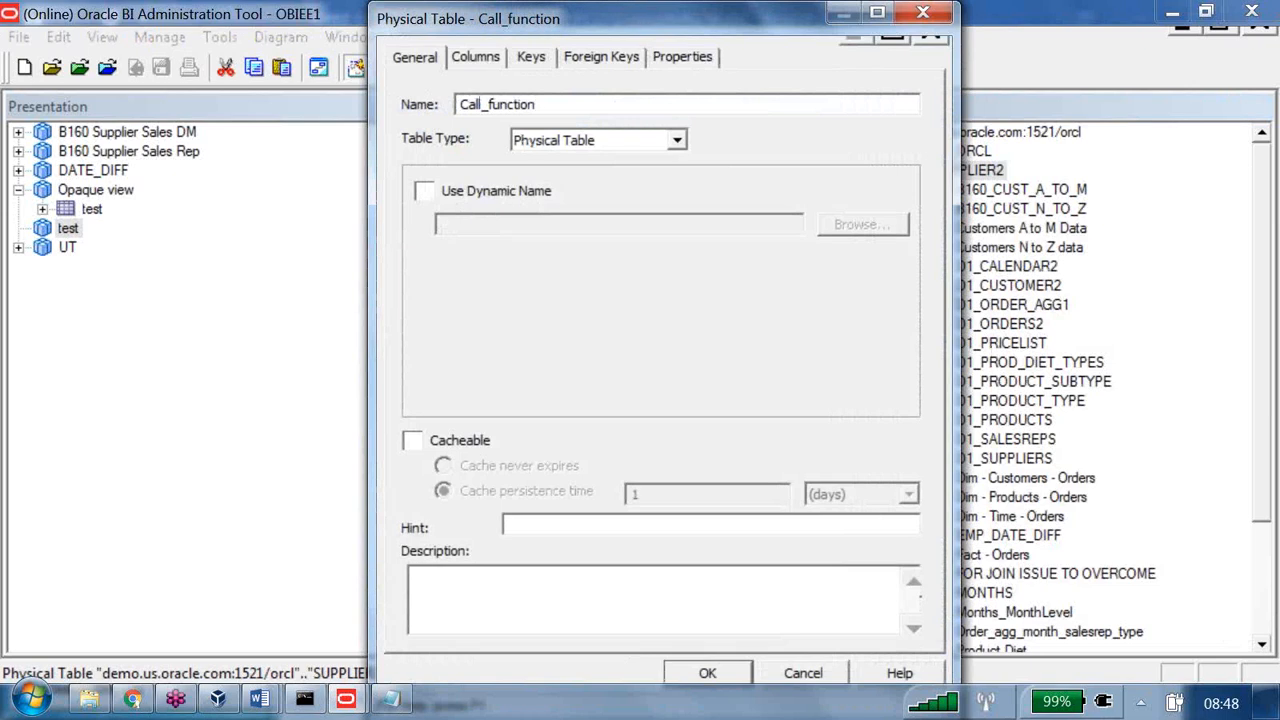
# Make the table type Select with the initialization string "select empno,ename,sal,comm,scott.fun_totalsal(sal,comm) as totalsal from scott.emp".
pyautogui.click(567, 141)
pyautogui.click(567, 194)
pyautogui.moveTo(560, 226); pyautogui.dragTo(412, 220)
pyautogui.write('selec')
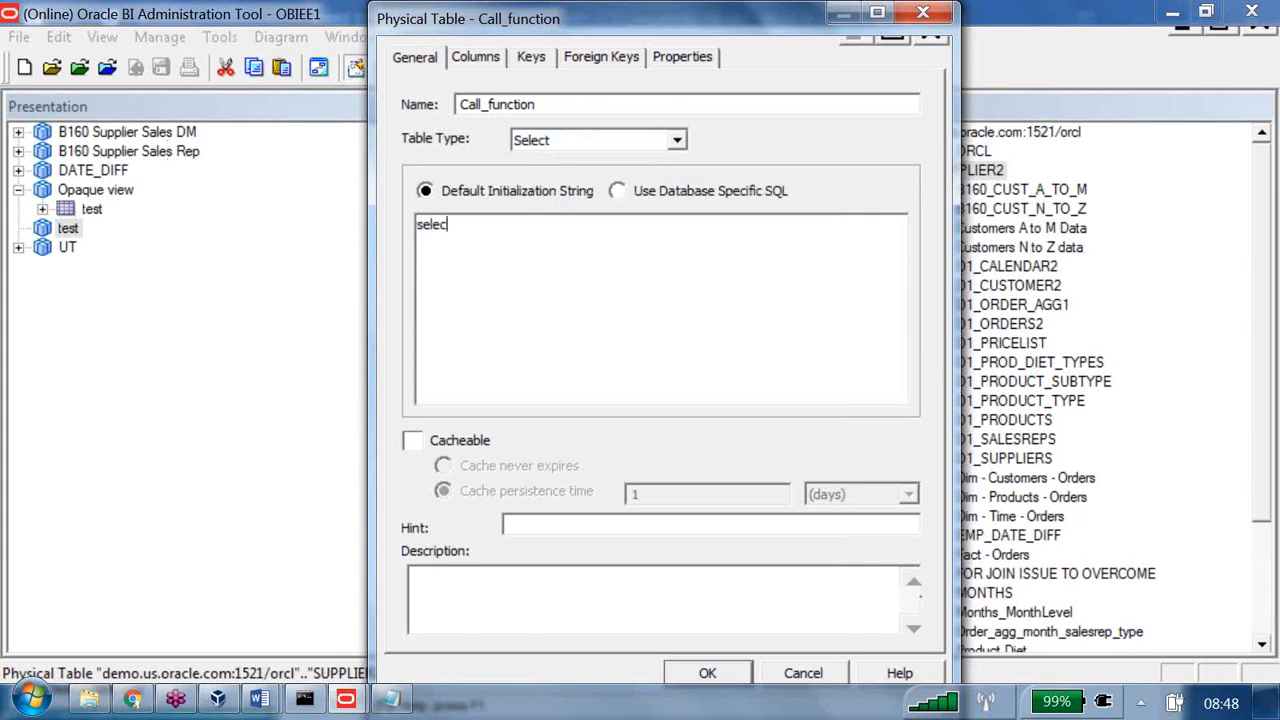
pyautogui.write('t empno,ename,sa')
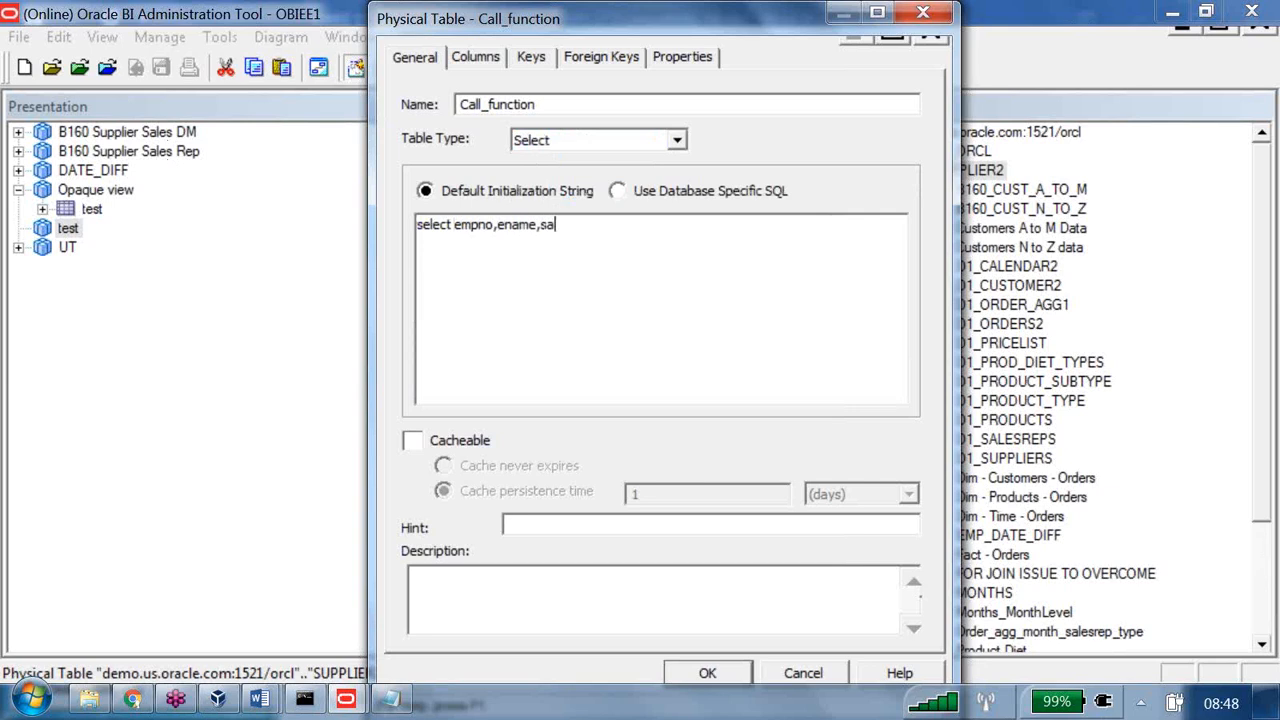
pyautogui.write('l,comm,scott.fun_tbtalsal(sal,c')
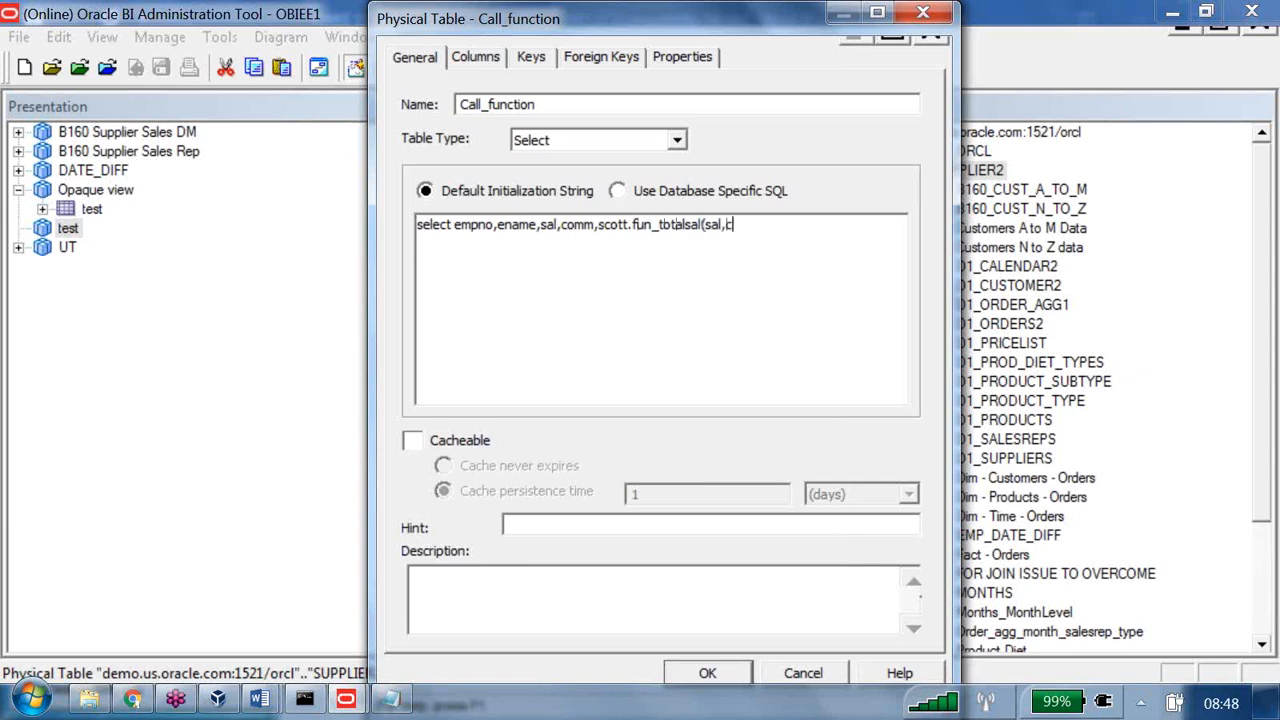
pyautogui.write('omm) as totalsal fro')
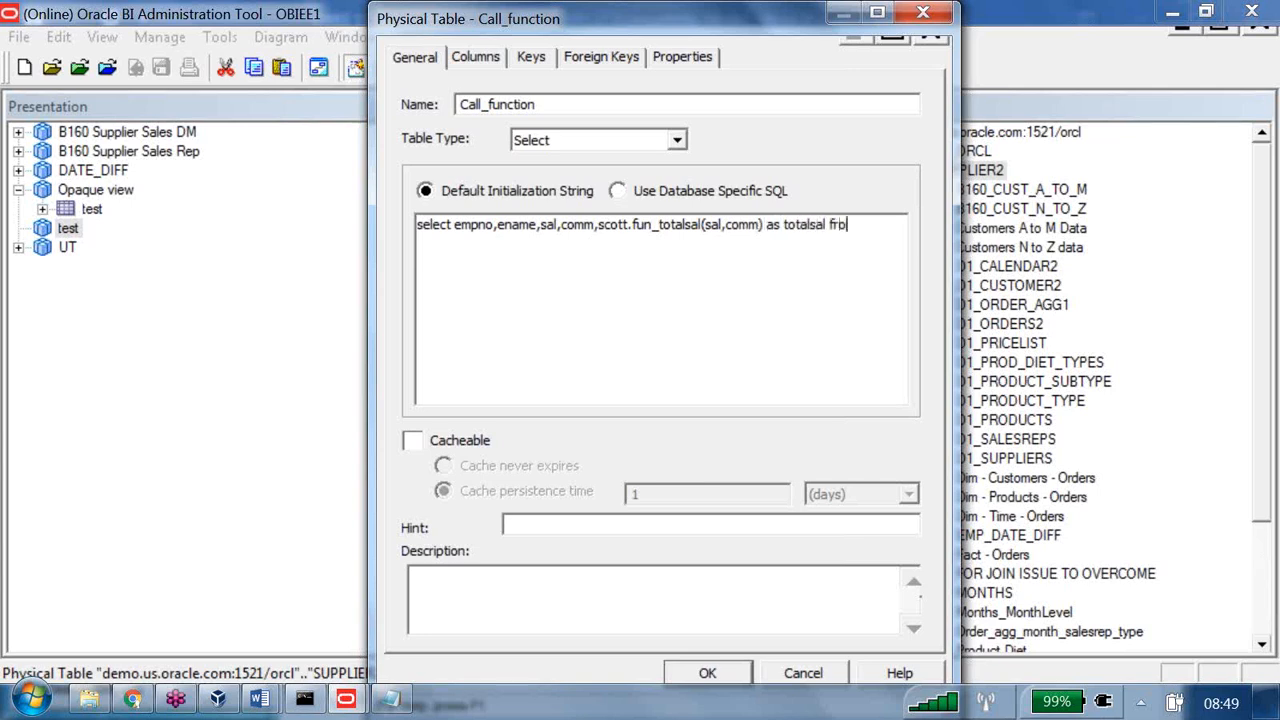
pyautogui.write('m scott.emp')
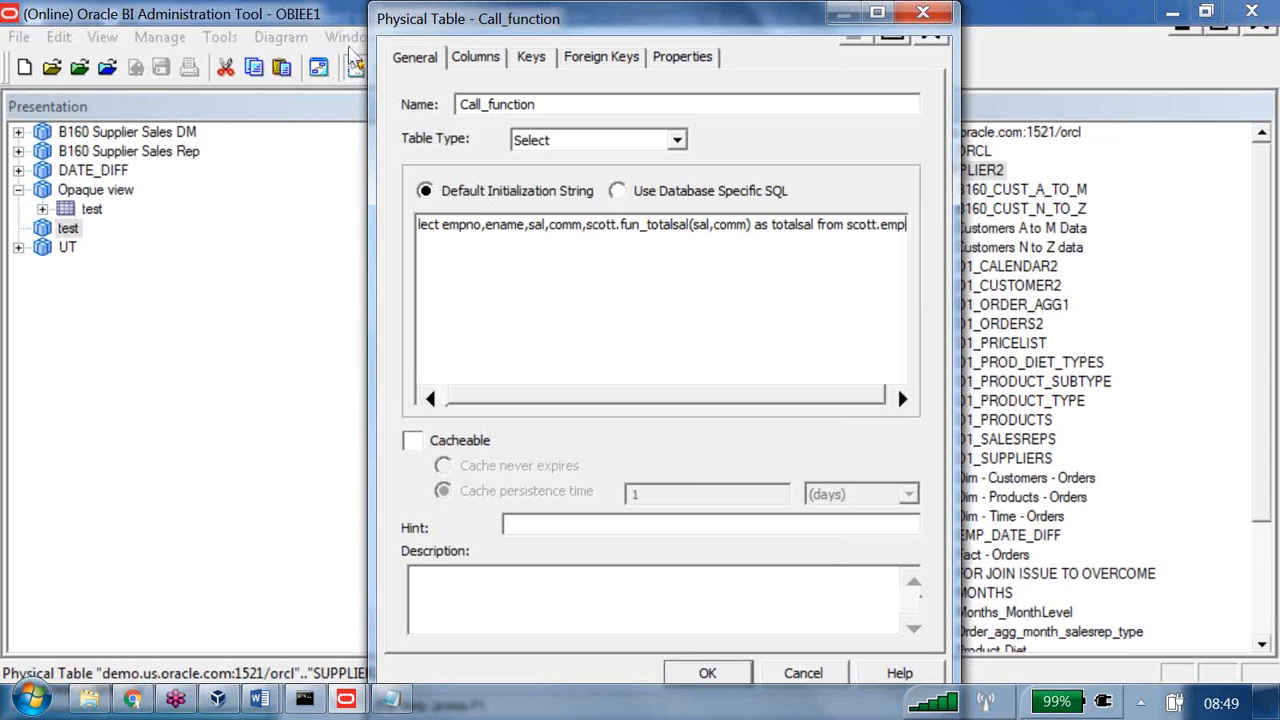
# Add a physical column empno of type INT to the Call_function table.
pyautogui.click(475, 57)
pyautogui.click(834, 100)
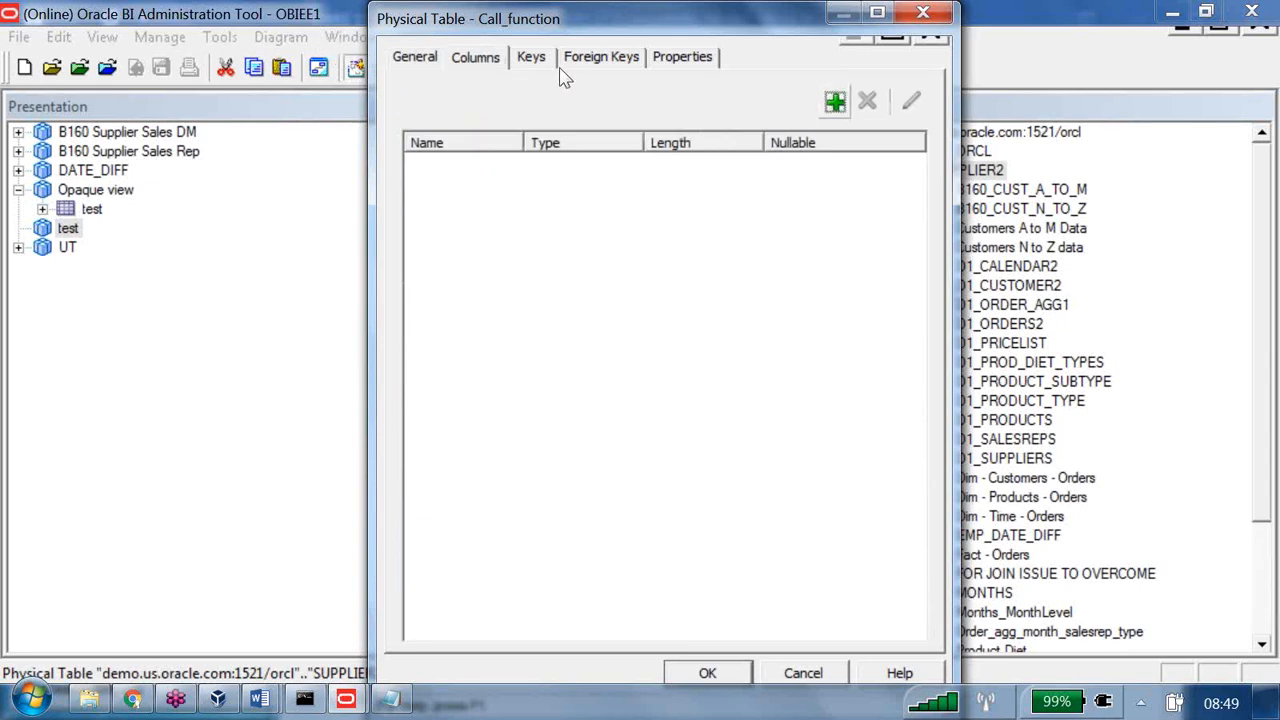
pyautogui.write('empno')
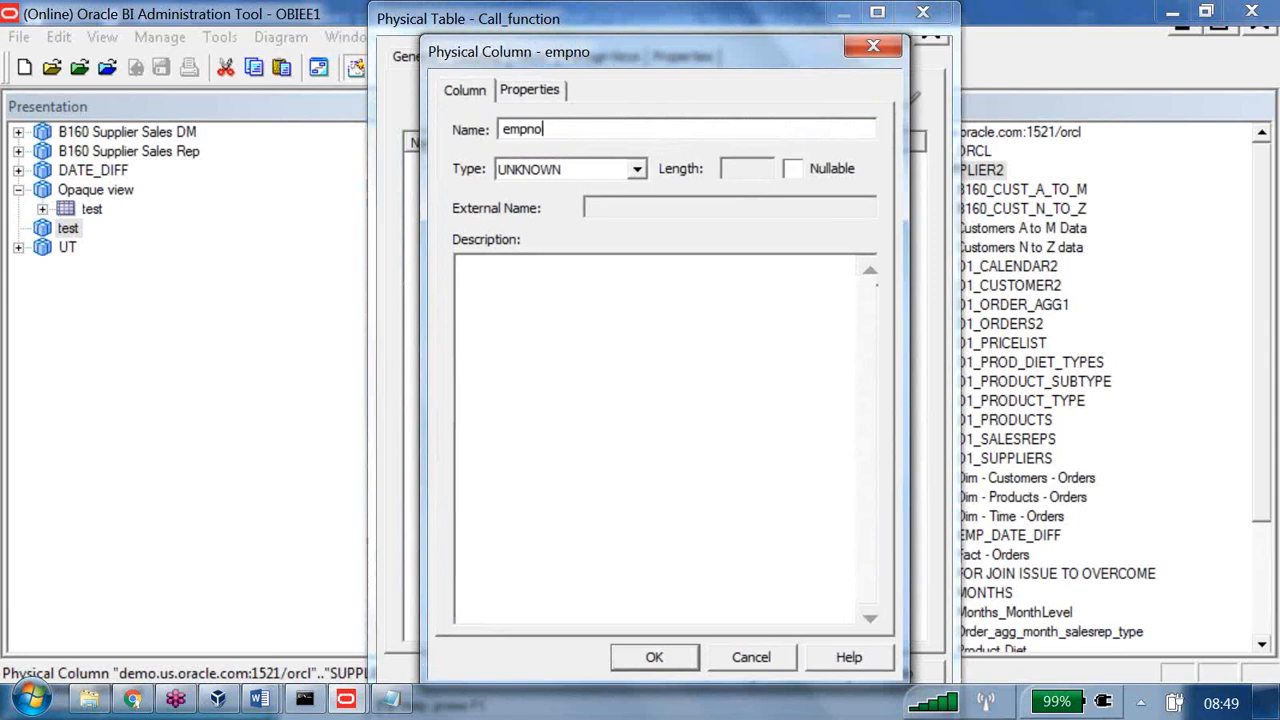
pyautogui.press('Tab')
pyautogui.press('i')
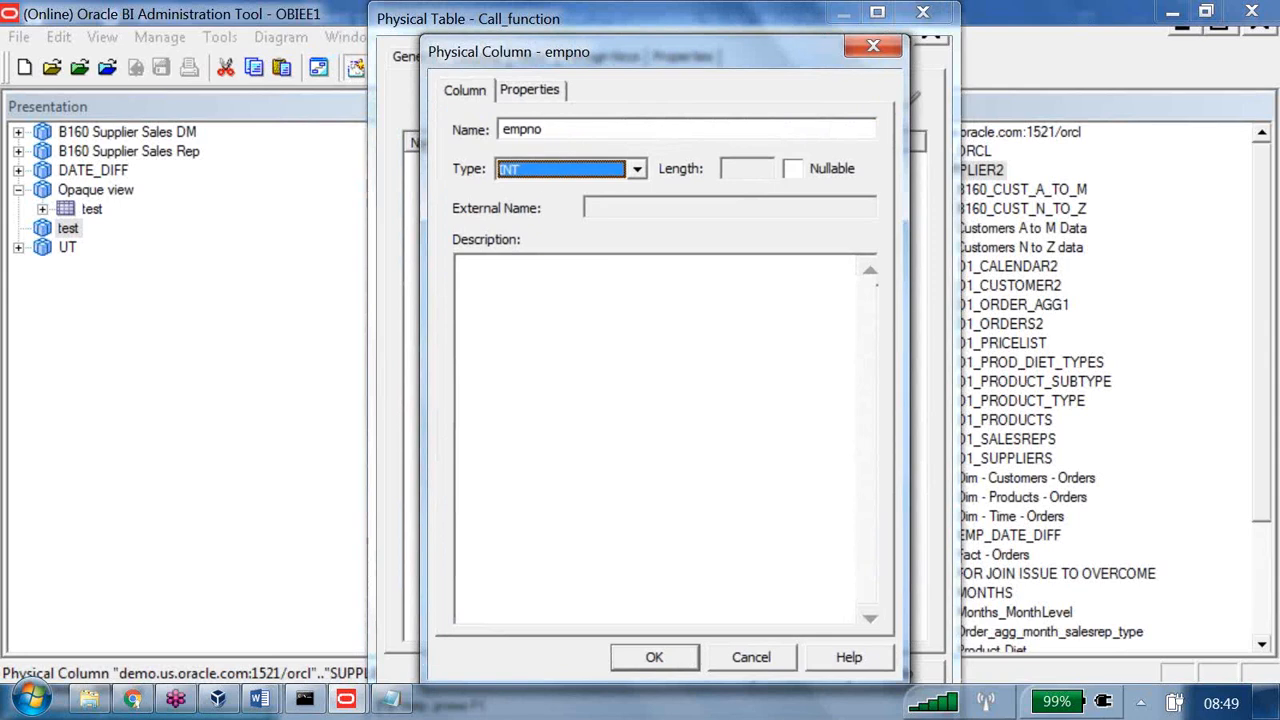
pyautogui.press('Return')
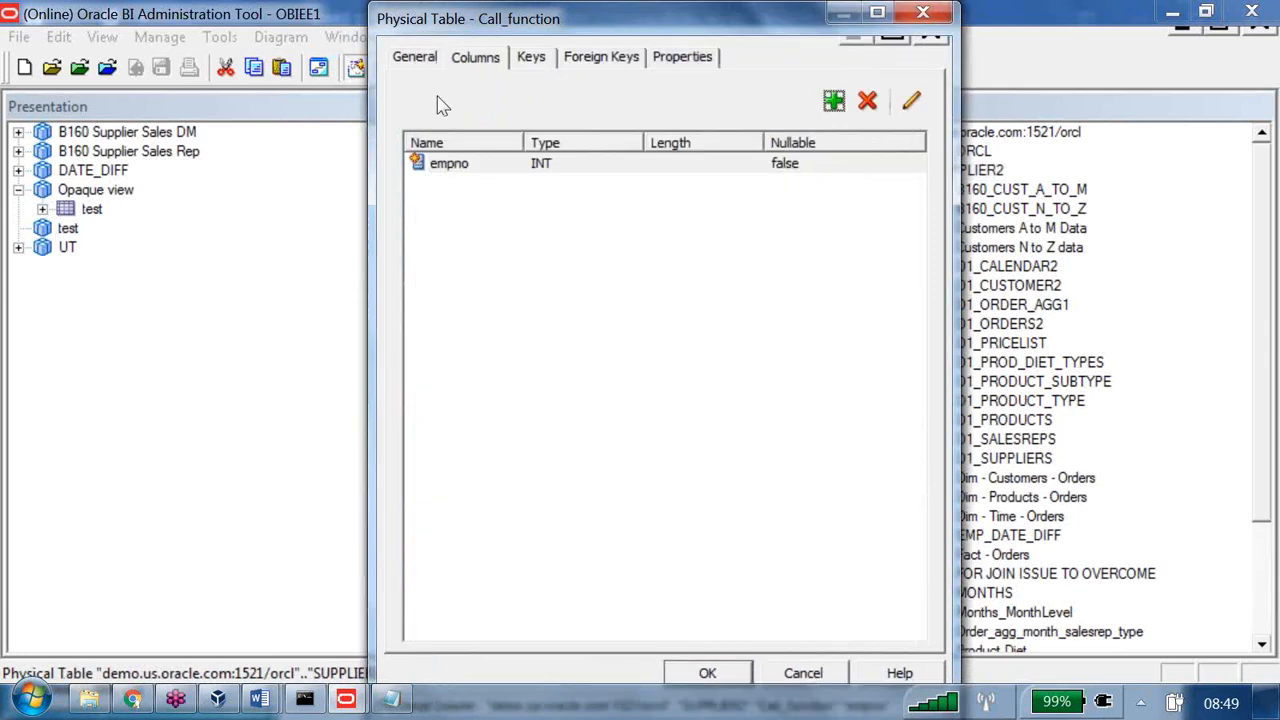
# Add a physical column ename of type VARCHAR with length 30 to Call_function.
pyautogui.click(834, 100)
pyautogui.write('ename')
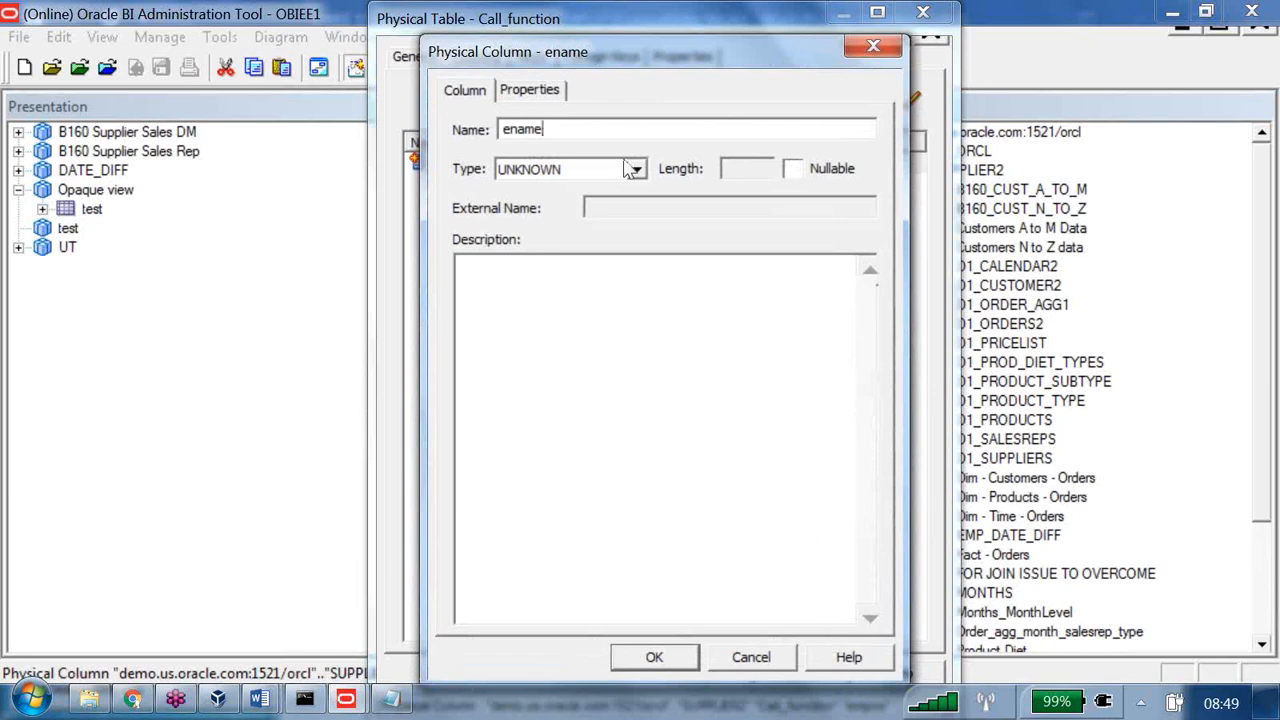
pyautogui.click(636, 169)
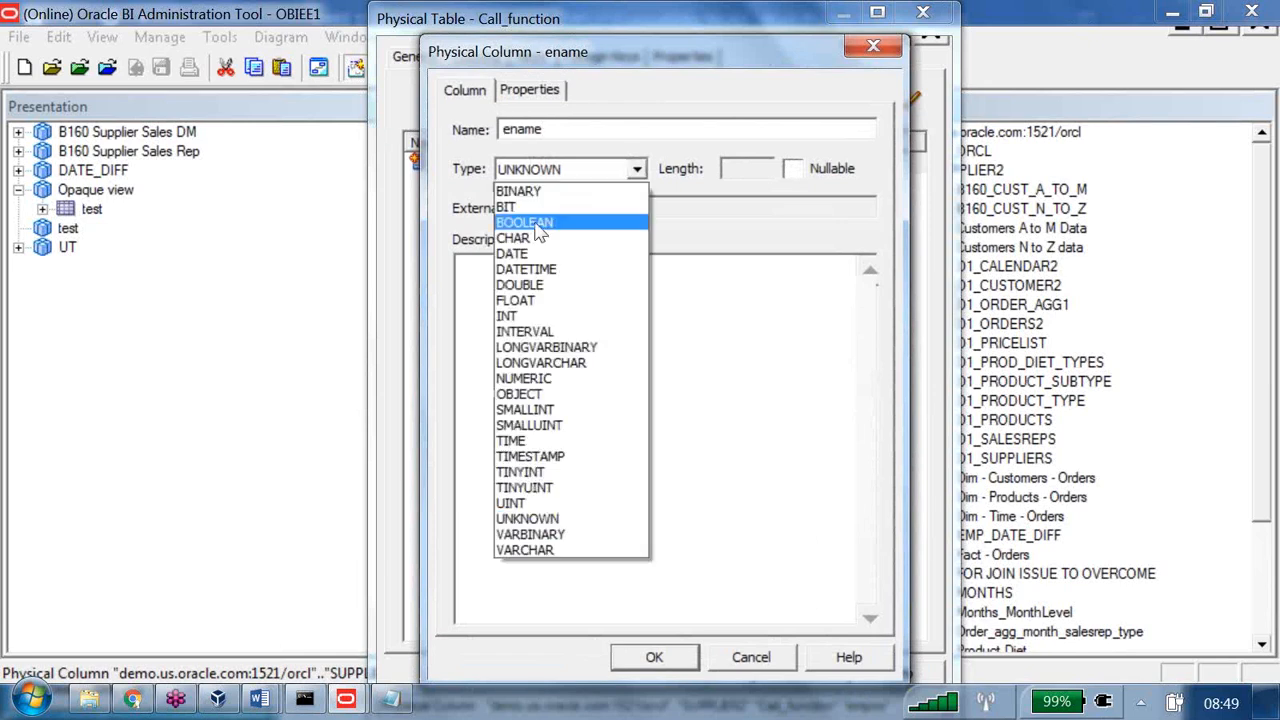
pyautogui.press('v')
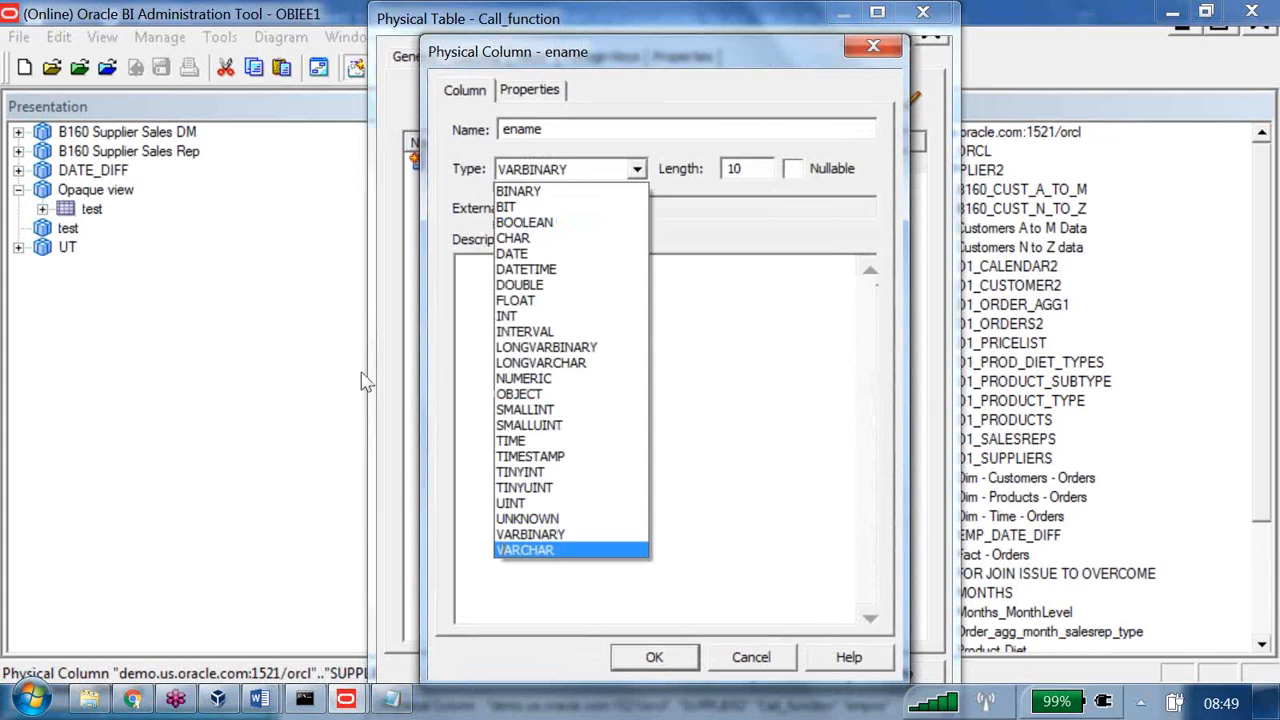
pyautogui.press('Return')
pyautogui.press('Tab')
pyautogui.write('30')
pyautogui.press('Return')
# Add a physical column sal of type DOUBLE to Call_function.
pyautogui.write('sal')
pyautogui.press('Tab')
pyautogui.press('i')
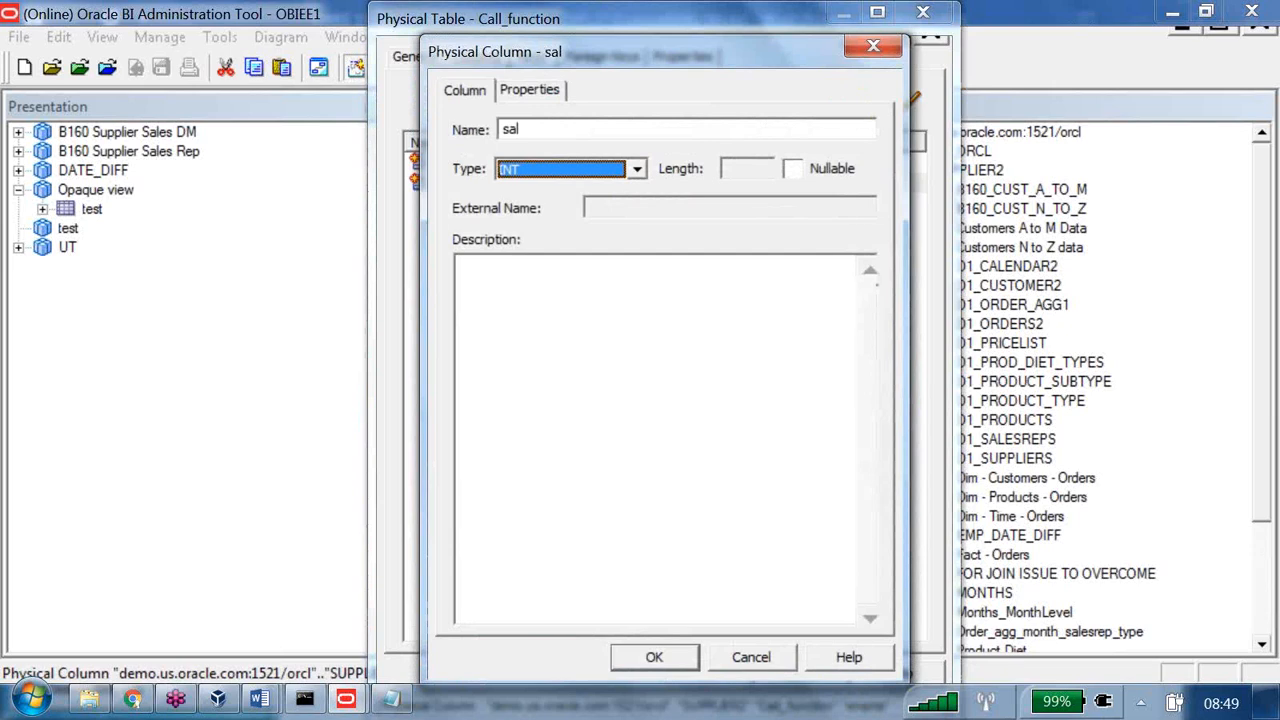
pyautogui.hotkey('alt', 'Down')
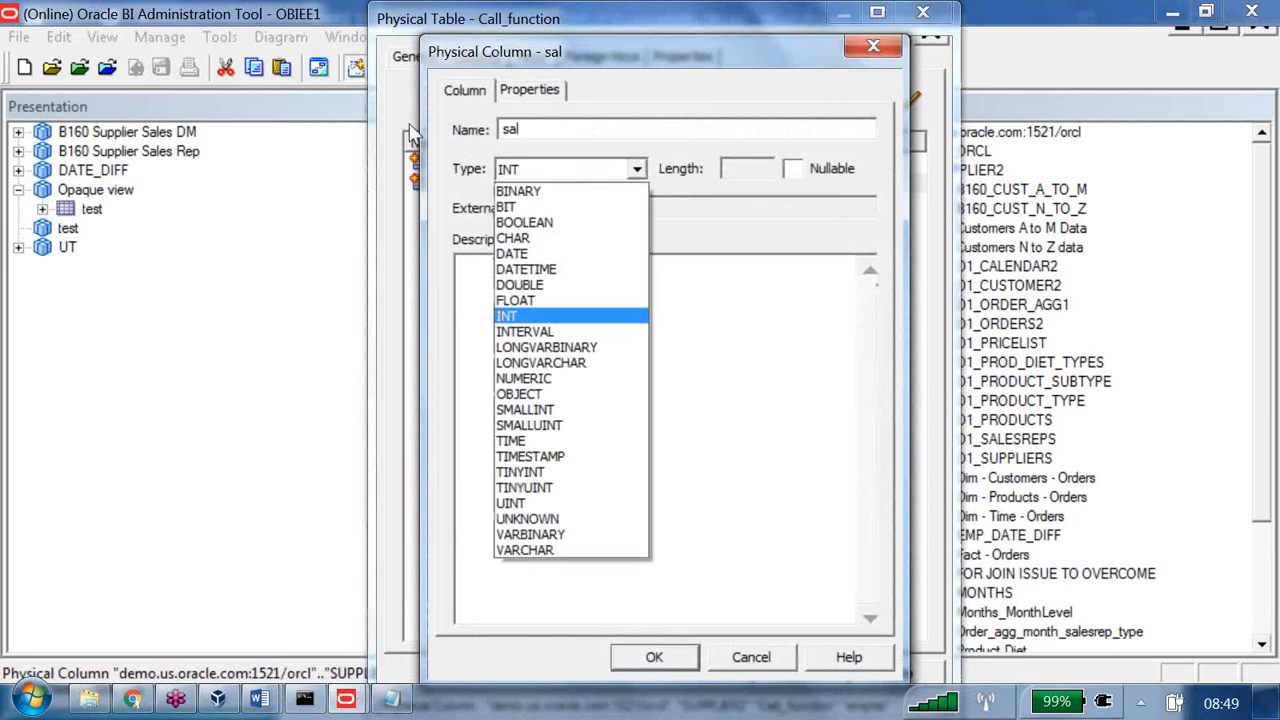
pyautogui.click(522, 285)
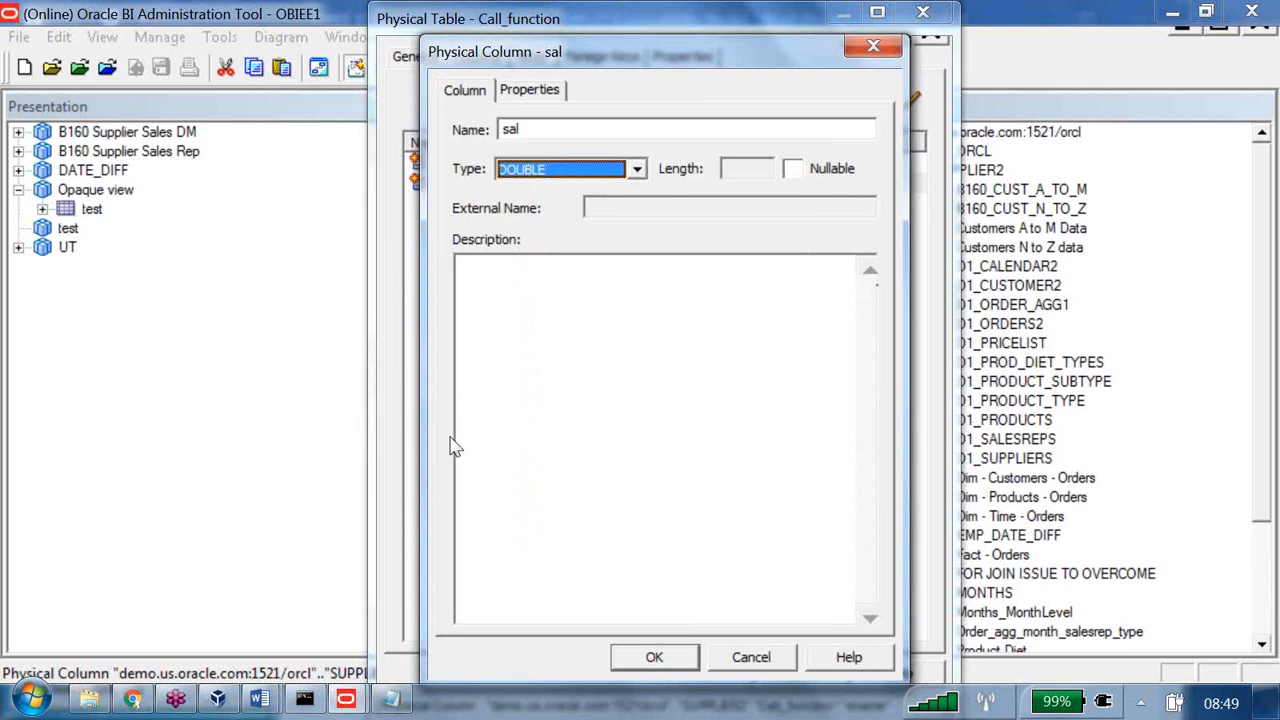
pyautogui.click(655, 657)
# Add a physical column comm of type DOUBLE to Call_function.
pyautogui.click(834, 103)
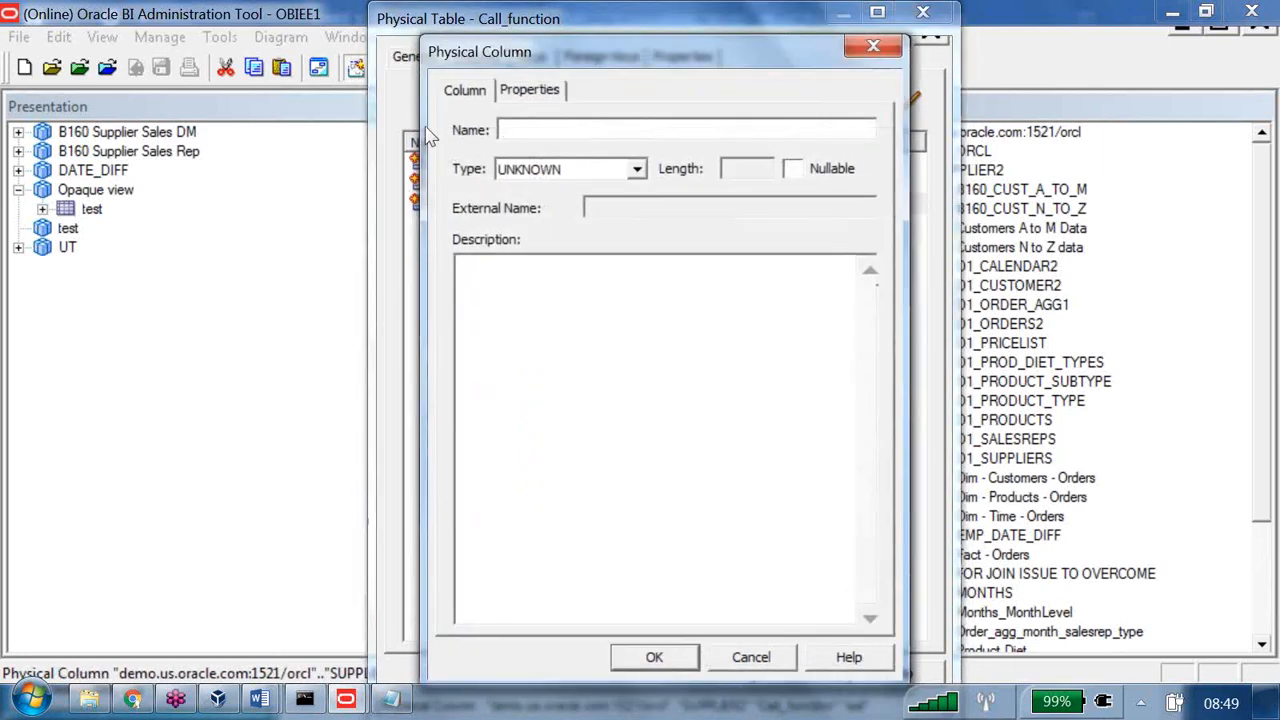
pyautogui.write('comm')
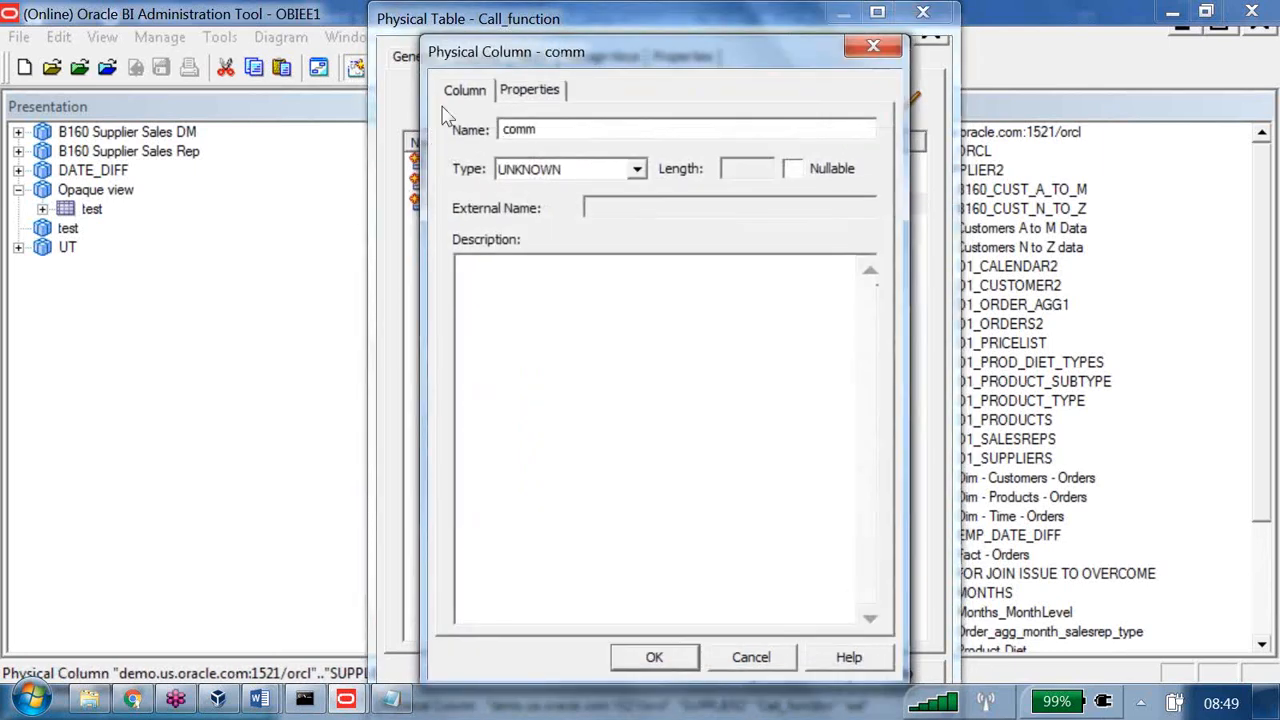
pyautogui.click(636, 169)
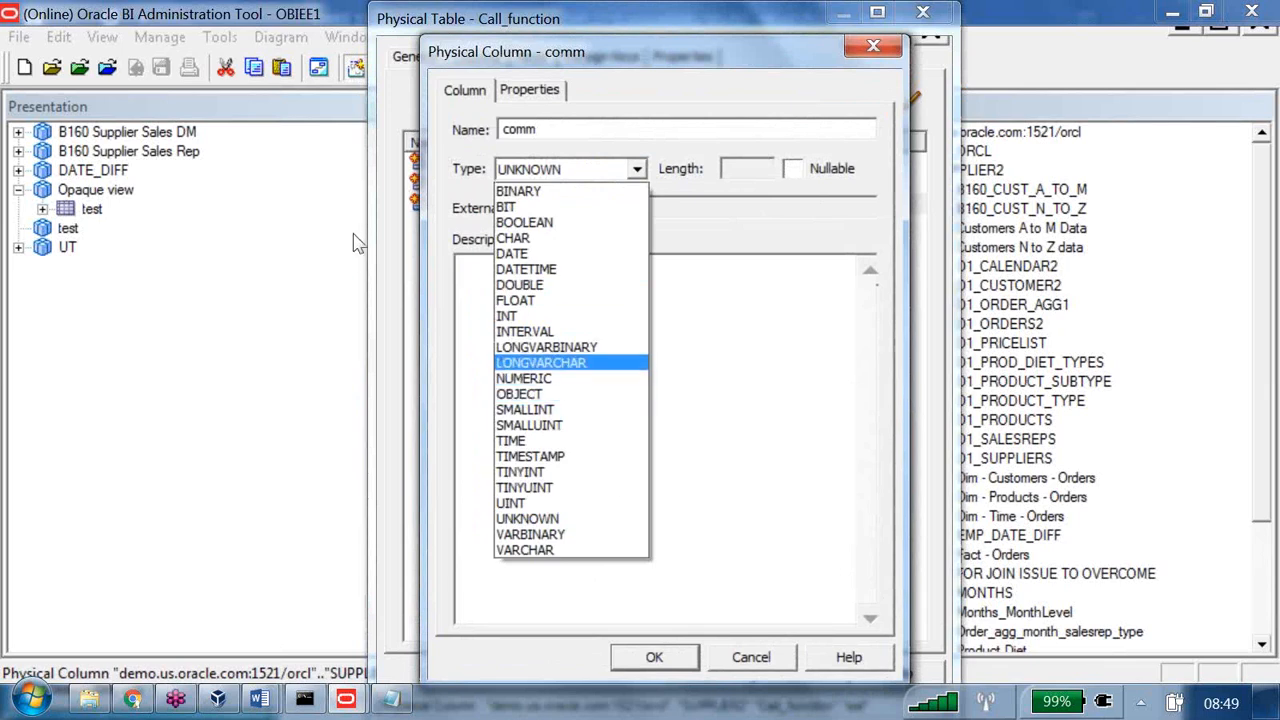
pyautogui.click(522, 285)
pyautogui.press('Return')
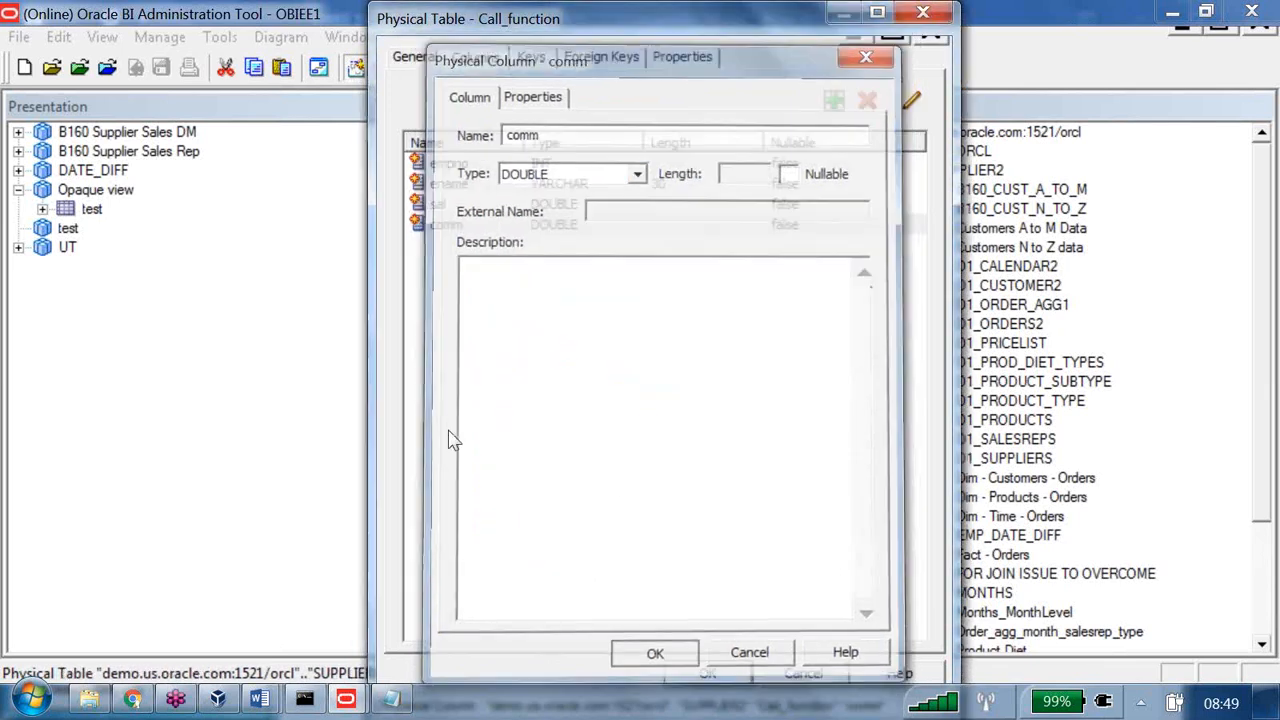
# Add a physical column totalsal of type DOUBLE to Call_function and confirm the table definition.
pyautogui.click(834, 100)
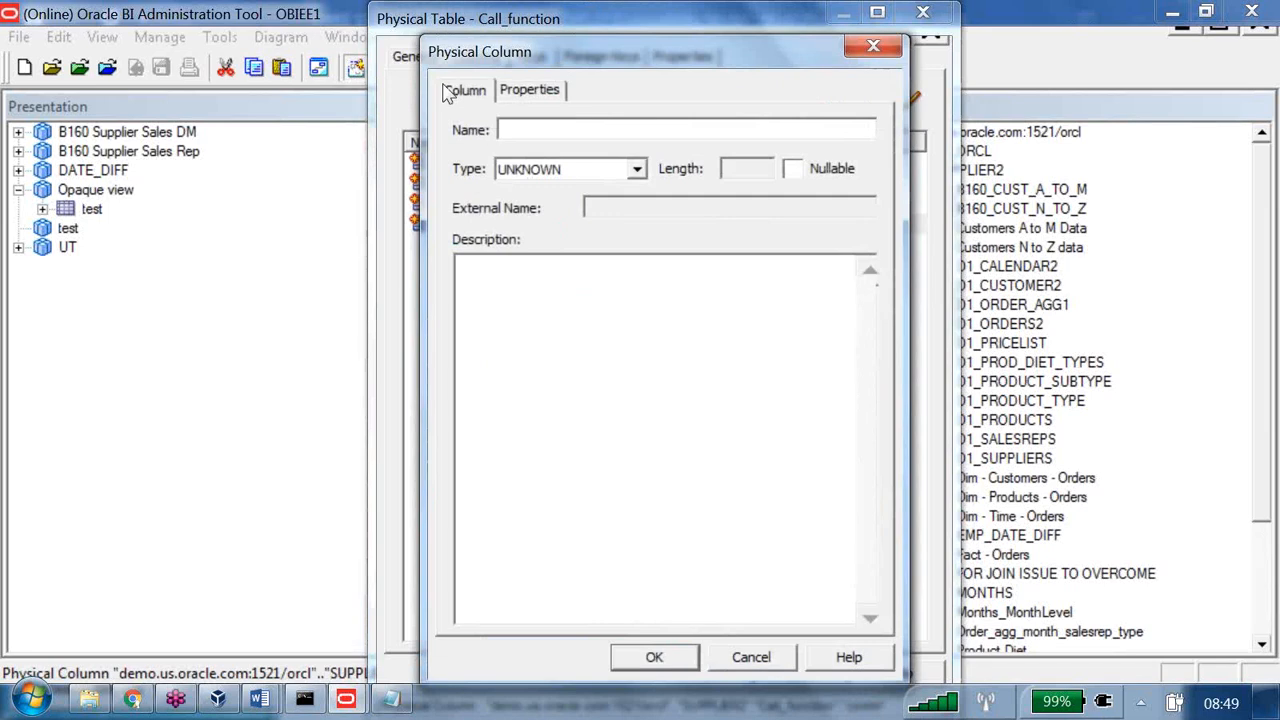
pyautogui.write('totalsal')
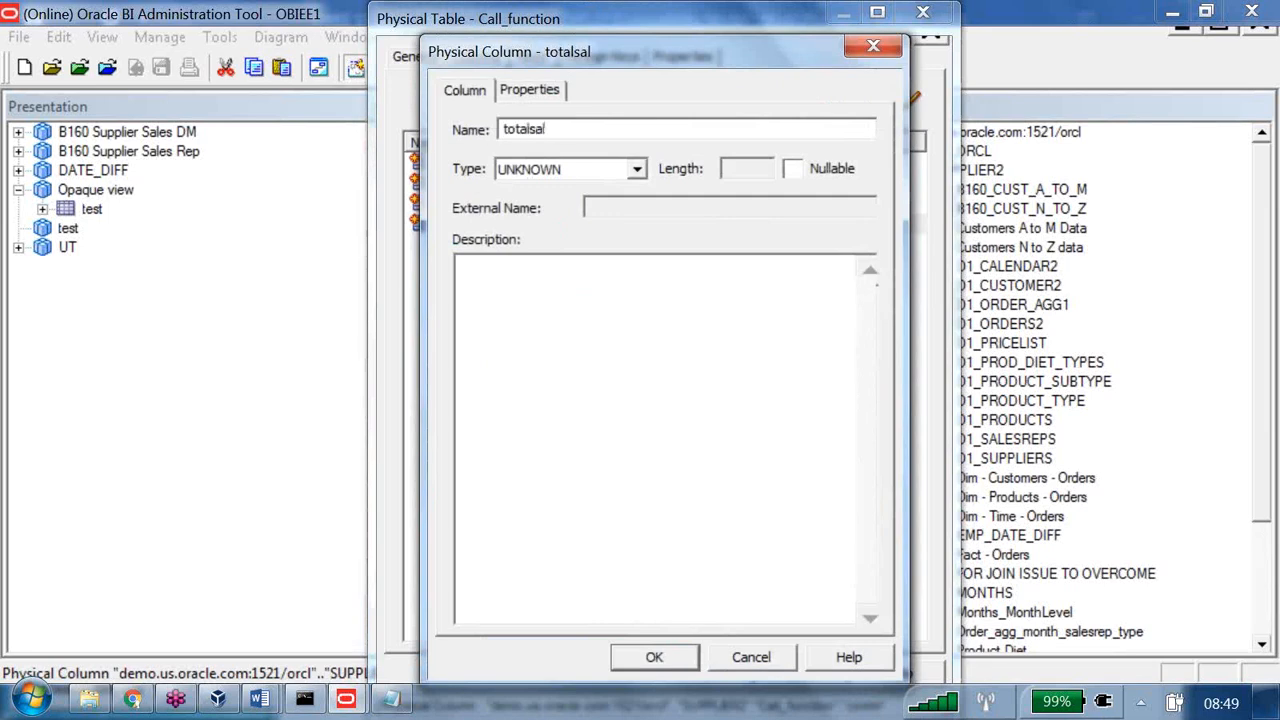
pyautogui.click(578, 174)
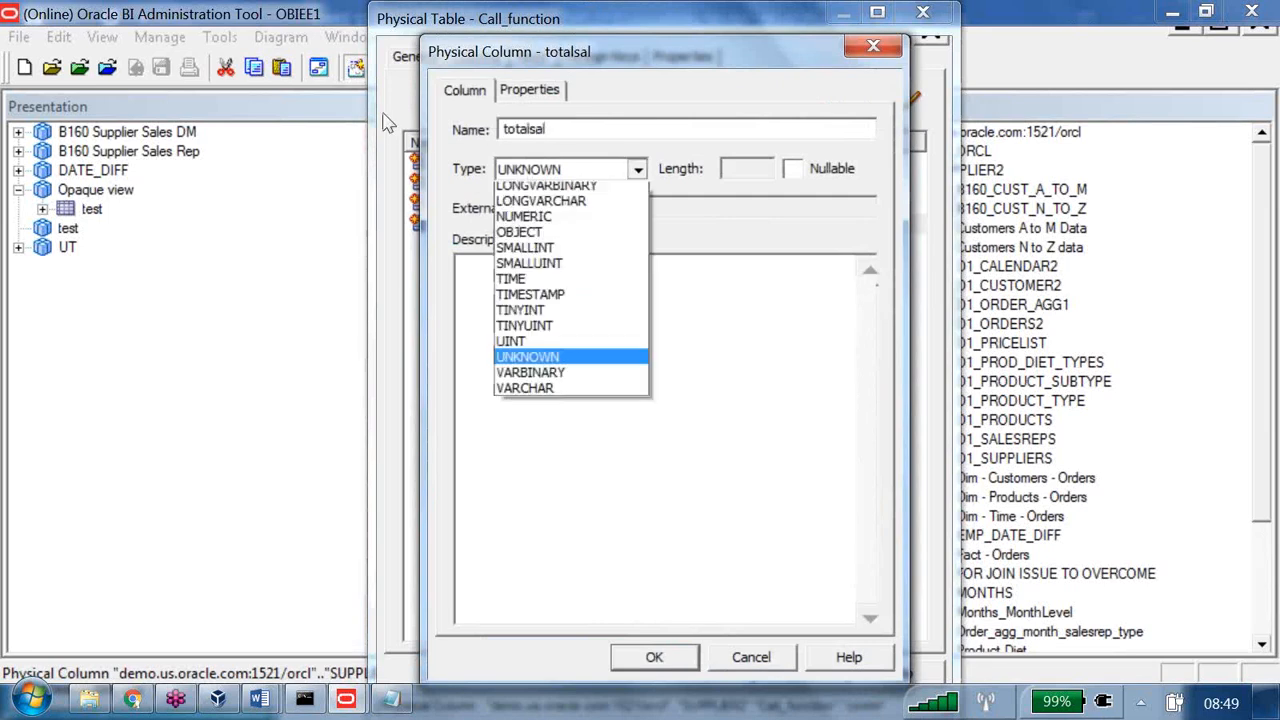
pyautogui.press('d')
pyautogui.press('d')
pyautogui.press('d')
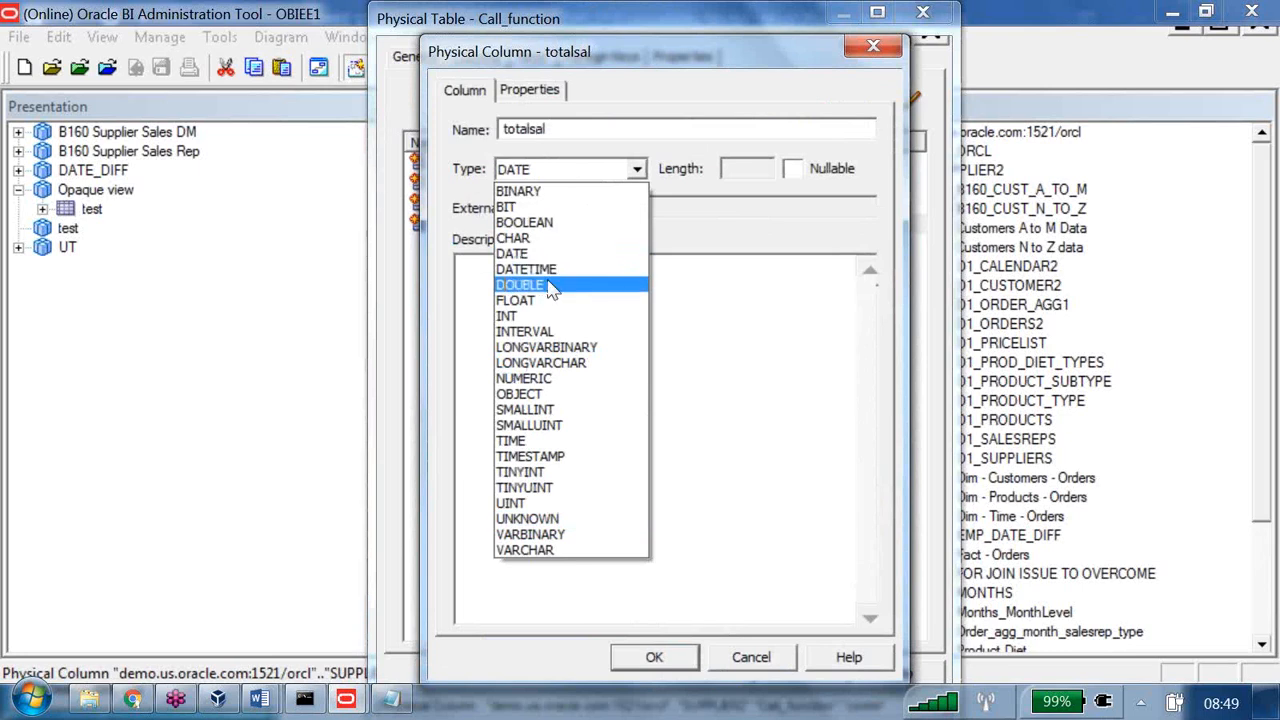
pyautogui.press('Return')
pyautogui.press('Return')
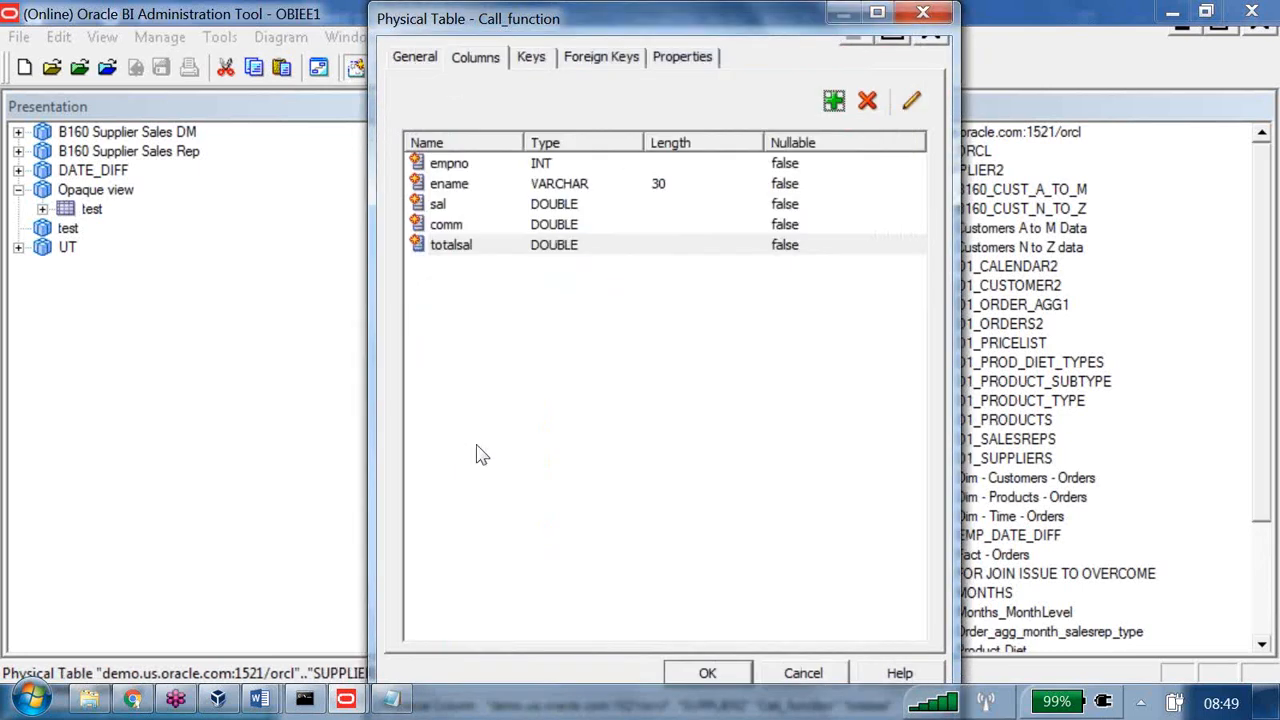
pyautogui.press('Return')
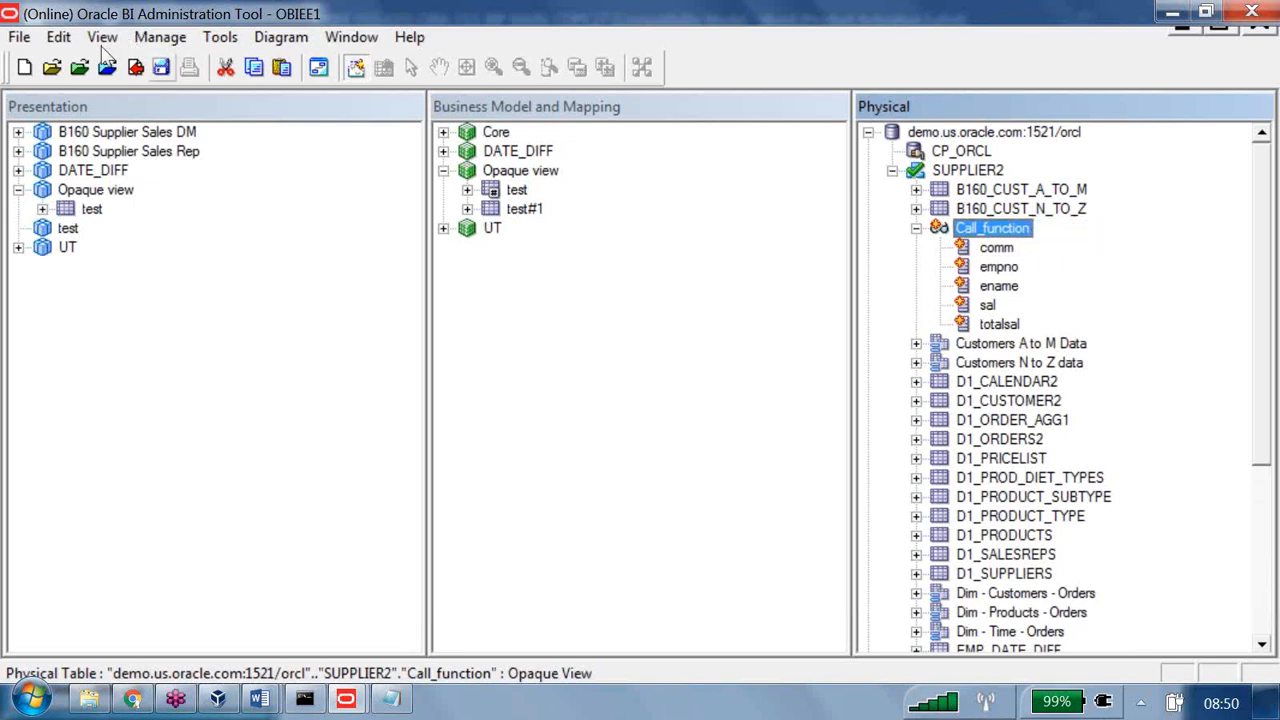
# Save the repository with a global consistency check and close the check results.
pyautogui.hotkey('ctrl', 's')
pyautogui.click(545, 408)
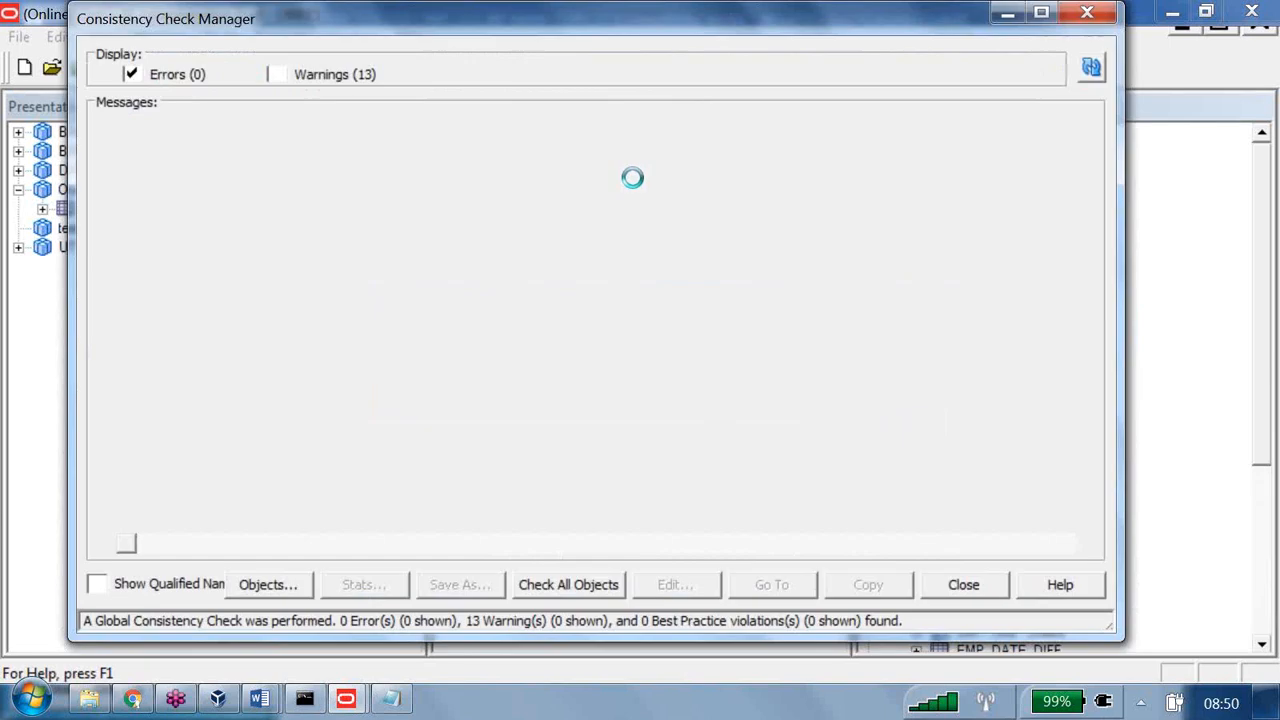
pyautogui.press('Return')
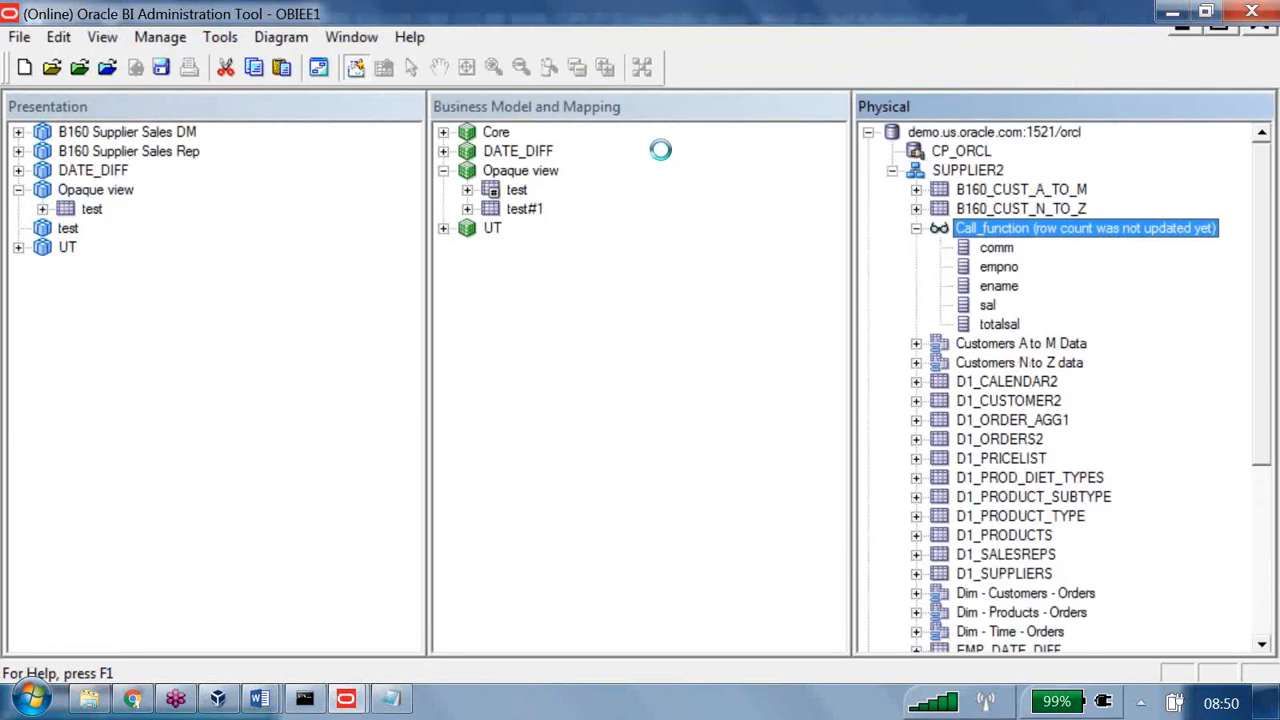
# View the data of the Call_function opaque view in the physical layer.
pyautogui.hotkey('shift', 'F10')
pyautogui.press('Down')
pyautogui.press('Down')
pyautogui.press('Down')
pyautogui.press('Return')
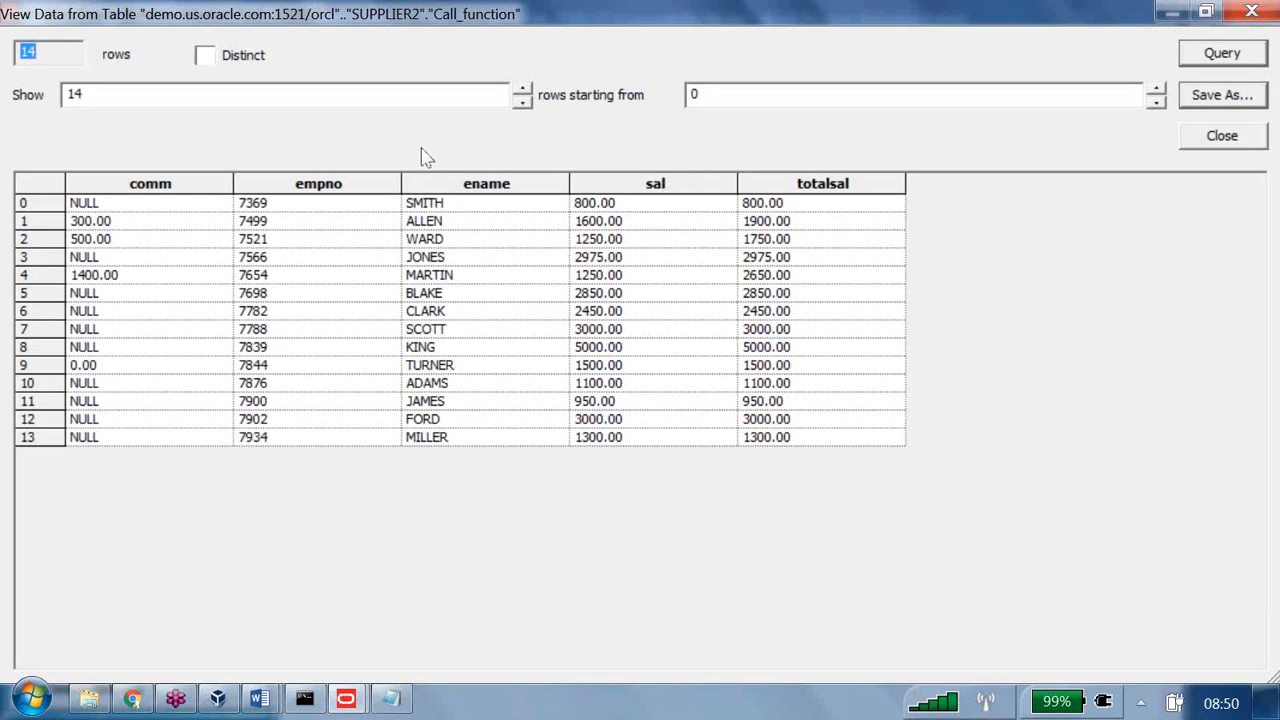
# Mark the sal, comm and totalsal values in row 1 to compare them, and close the data view.
pyautogui.click(100, 222)
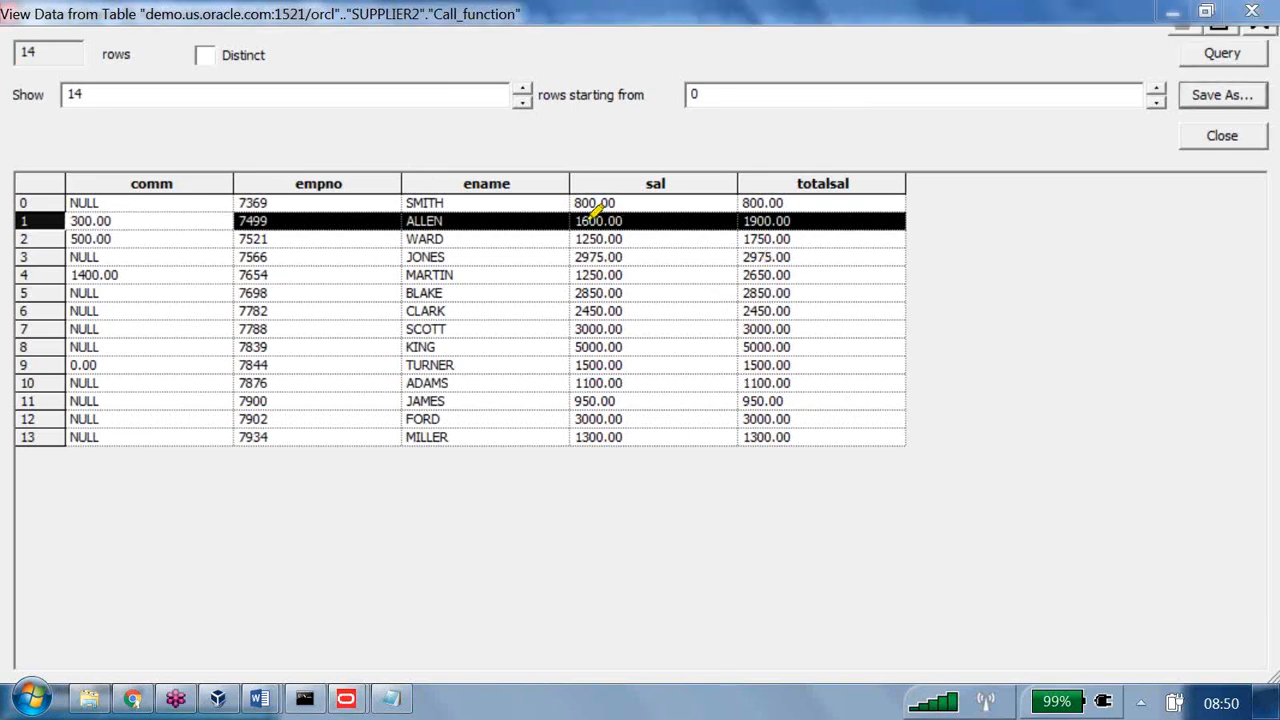
pyautogui.moveTo(581, 219); pyautogui.dragTo(618, 216)
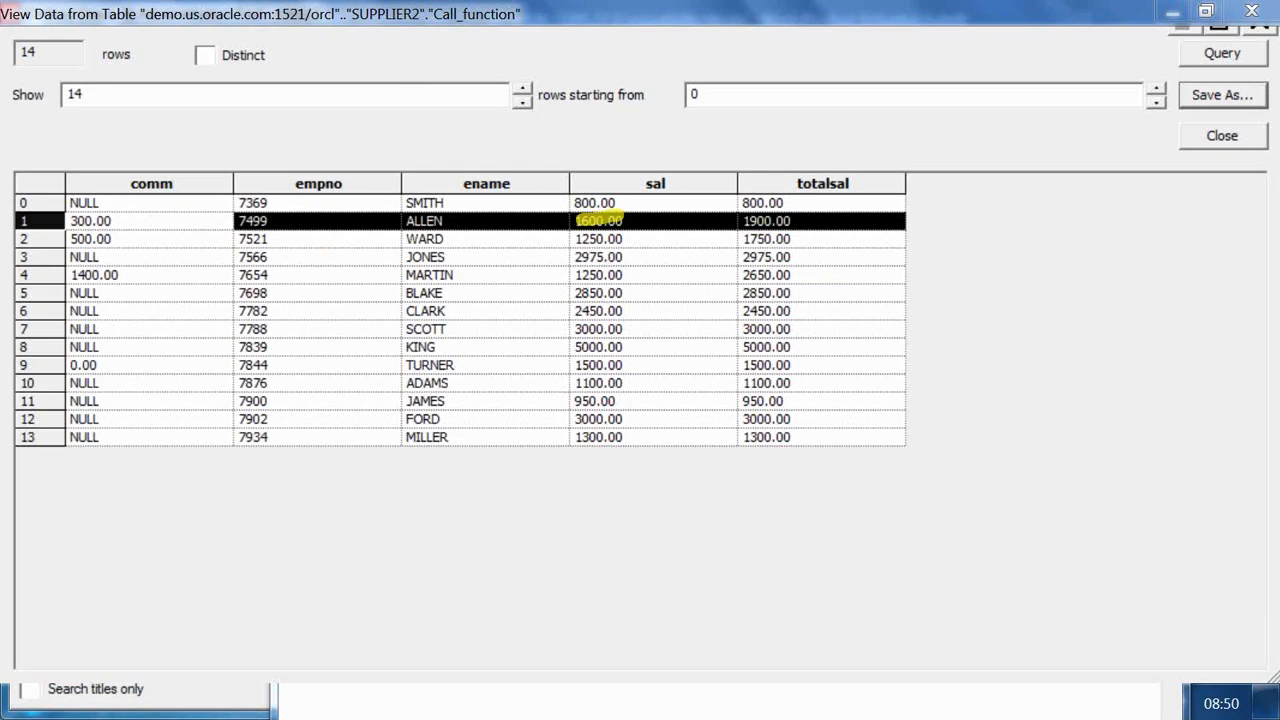
pyautogui.moveTo(70, 220); pyautogui.dragTo(116, 217)
pyautogui.moveTo(744, 221); pyautogui.dragTo(800, 216)
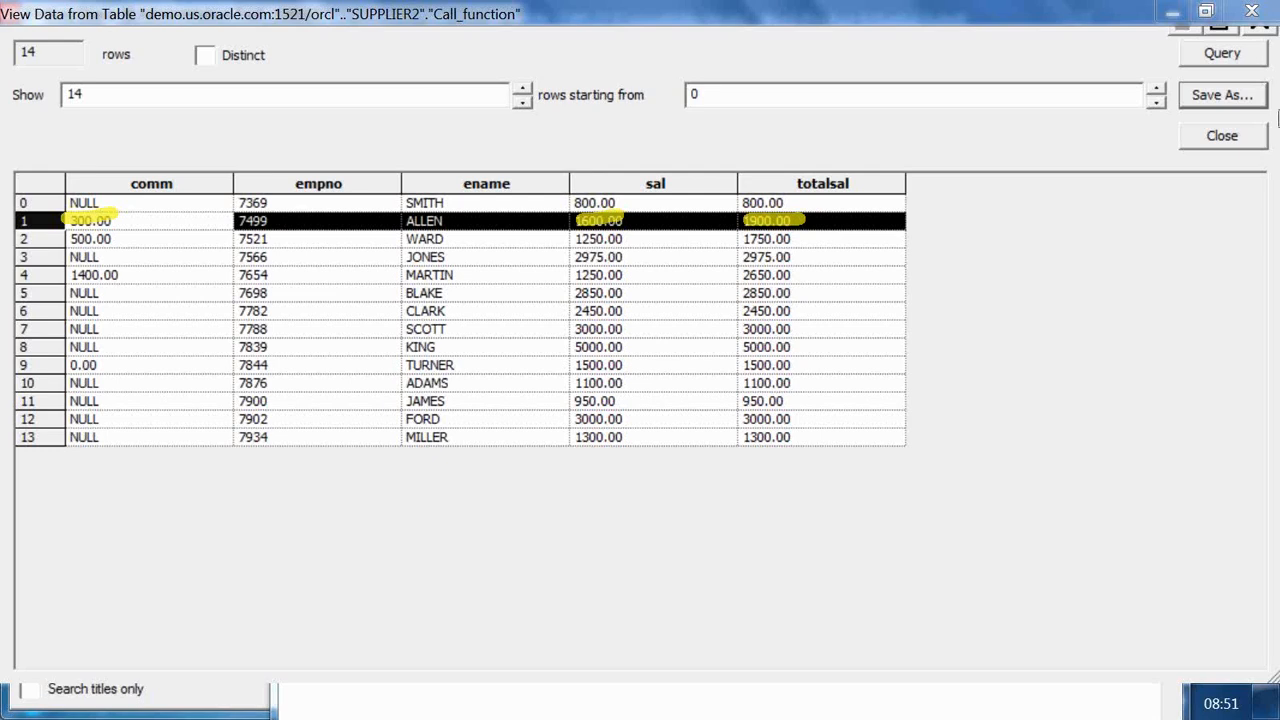
pyautogui.click(1222, 136)
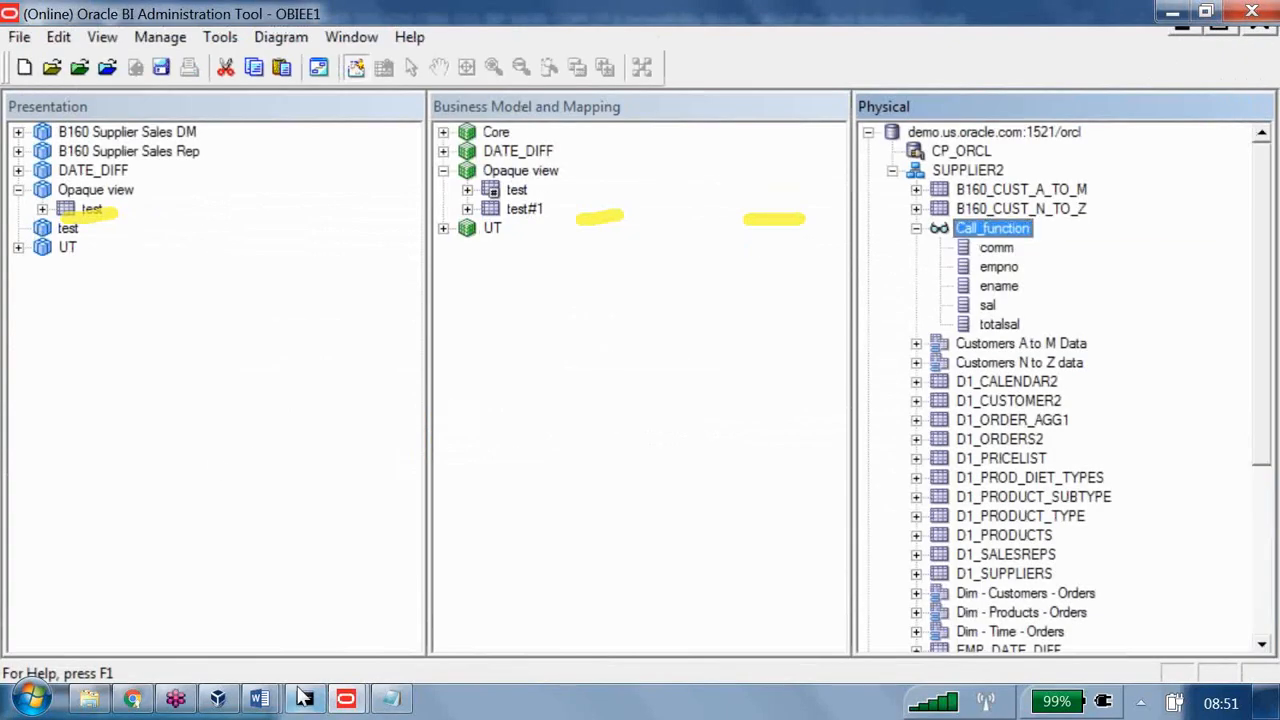
# Switch to the Word course document and review the "Hands on 29: Alias" section following the opaque view steps.
pyautogui.click(262, 697)
pyautogui.click(237, 620)
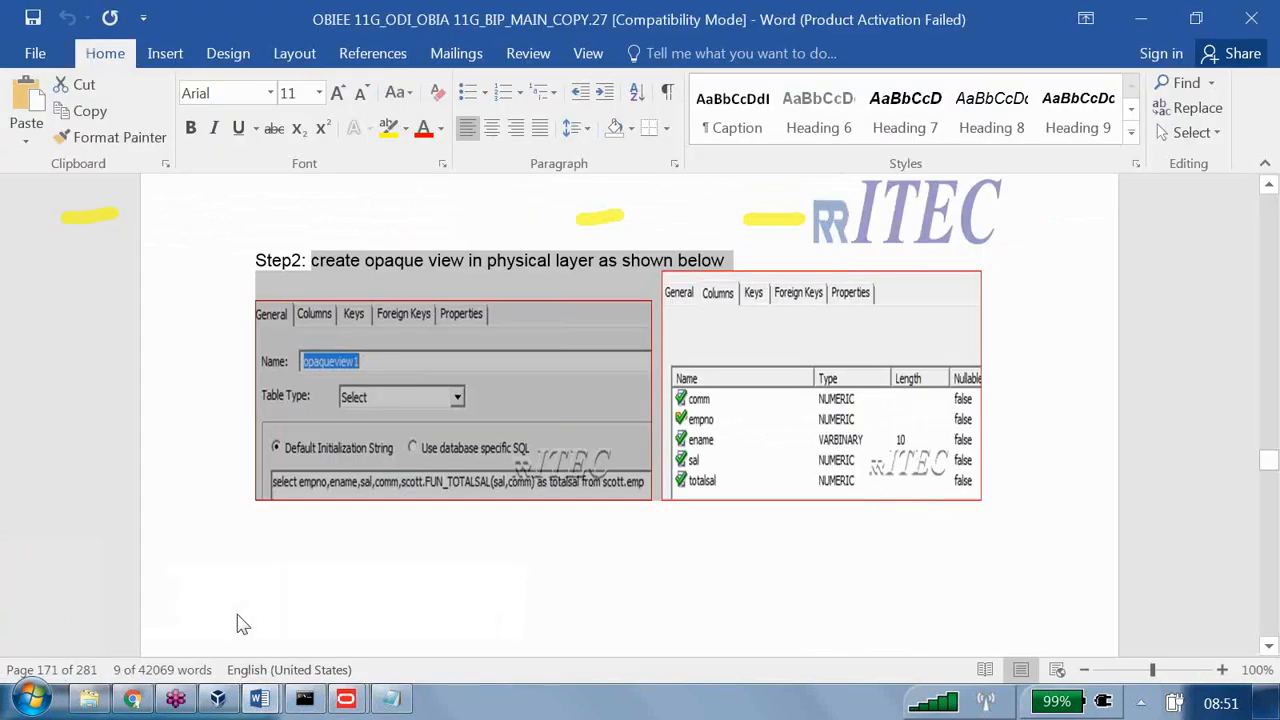
pyautogui.scroll(-3, 240, 614)
pyautogui.scroll(-10, 240, 614)
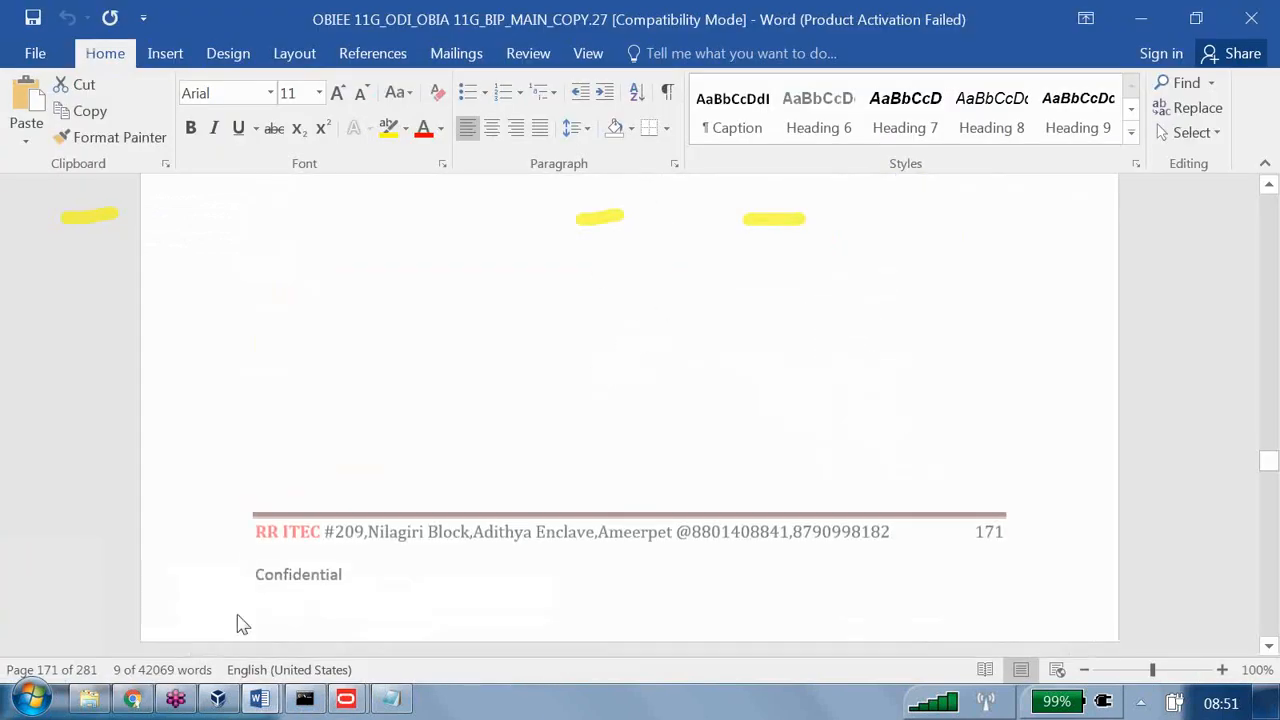
pyautogui.scroll(-3, 240, 614)
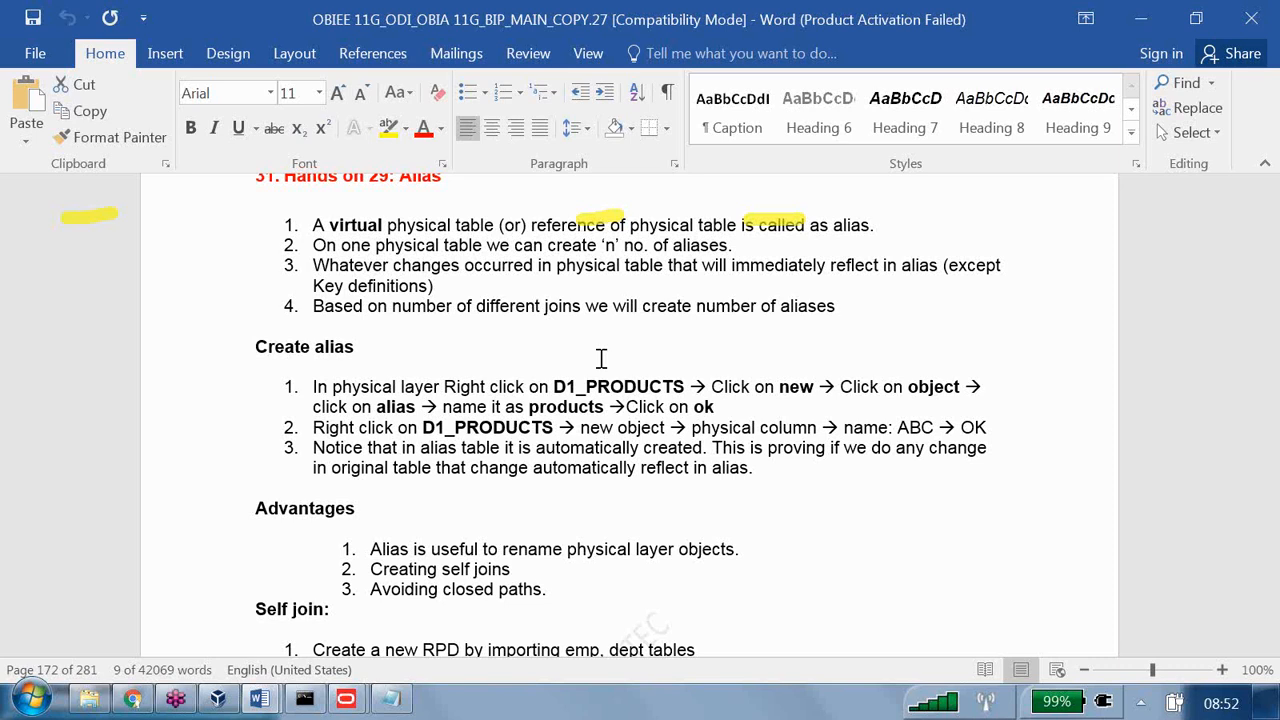
pyautogui.click(540, 352)
pyautogui.scroll(1, 540, 352)
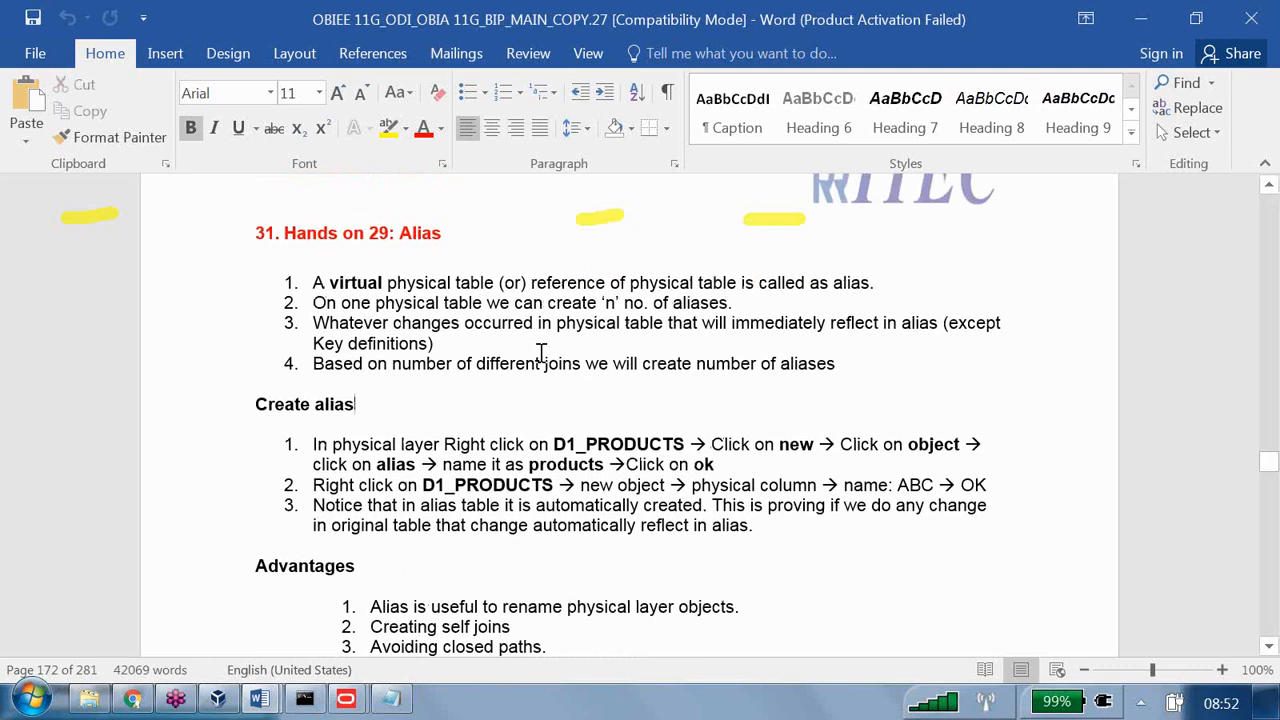
pyautogui.doubleClick(420, 234)
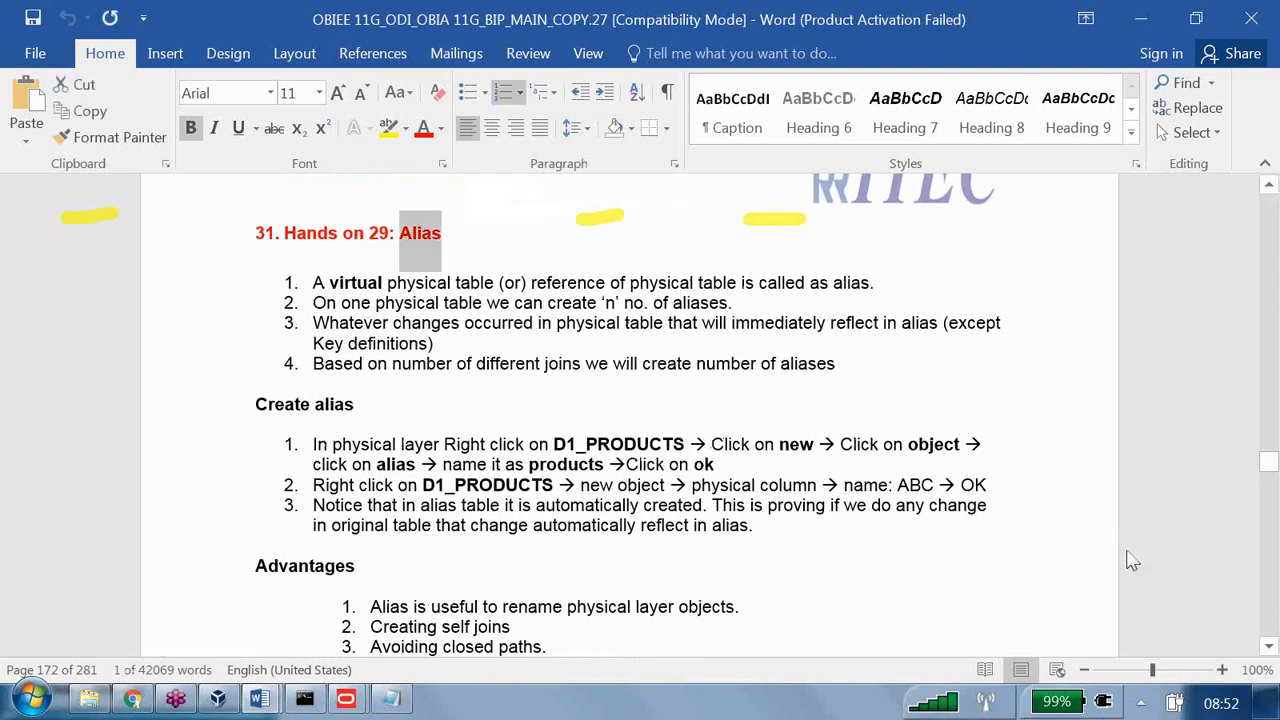
pyautogui.click(846, 427)
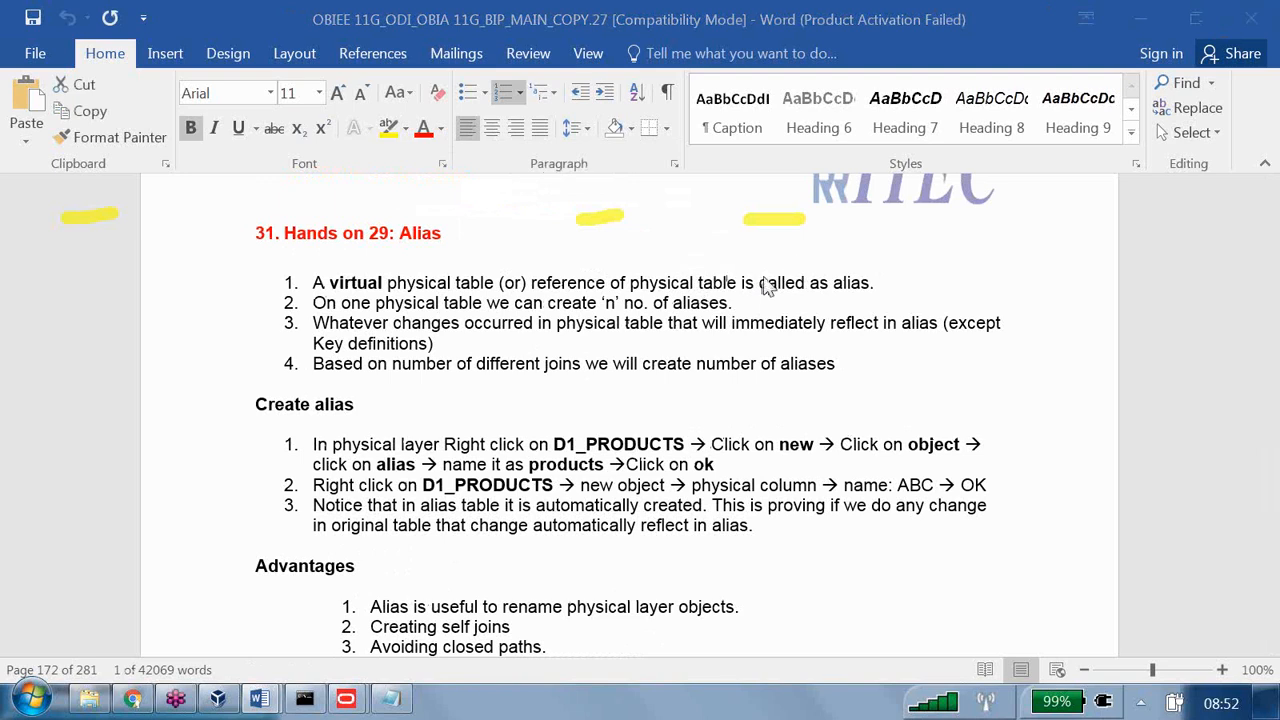
# Review the chat and attendee list in the GoToTraining control panel, and return to the Oracle BI Administration Tool.
pyautogui.moveTo(1232, 403); pyautogui.dragTo(1019, 386)
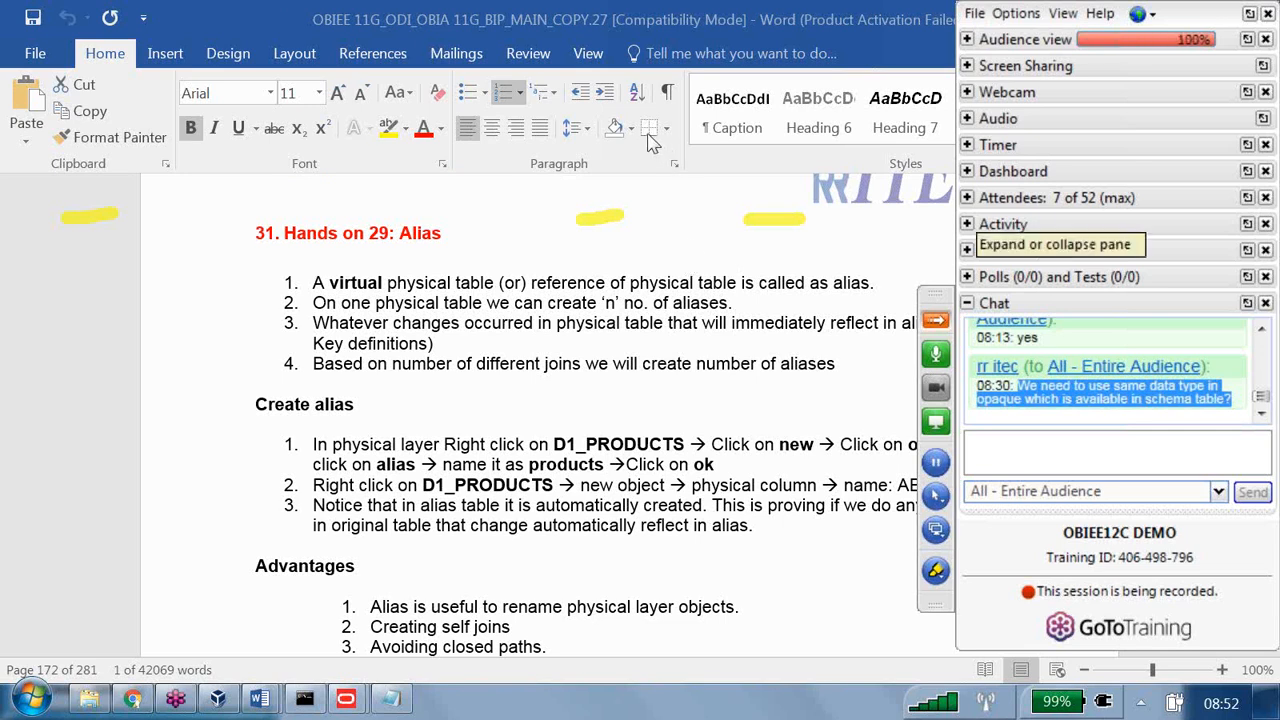
pyautogui.click(966, 197)
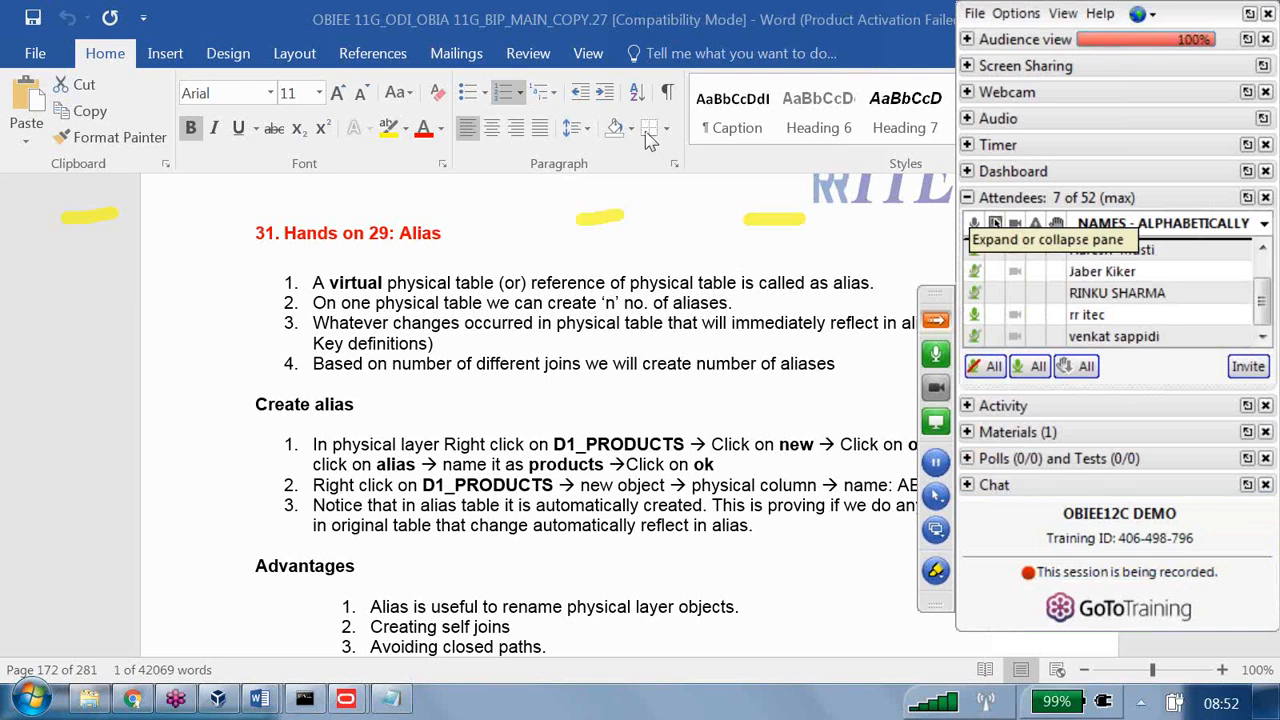
pyautogui.moveTo(352, 703)
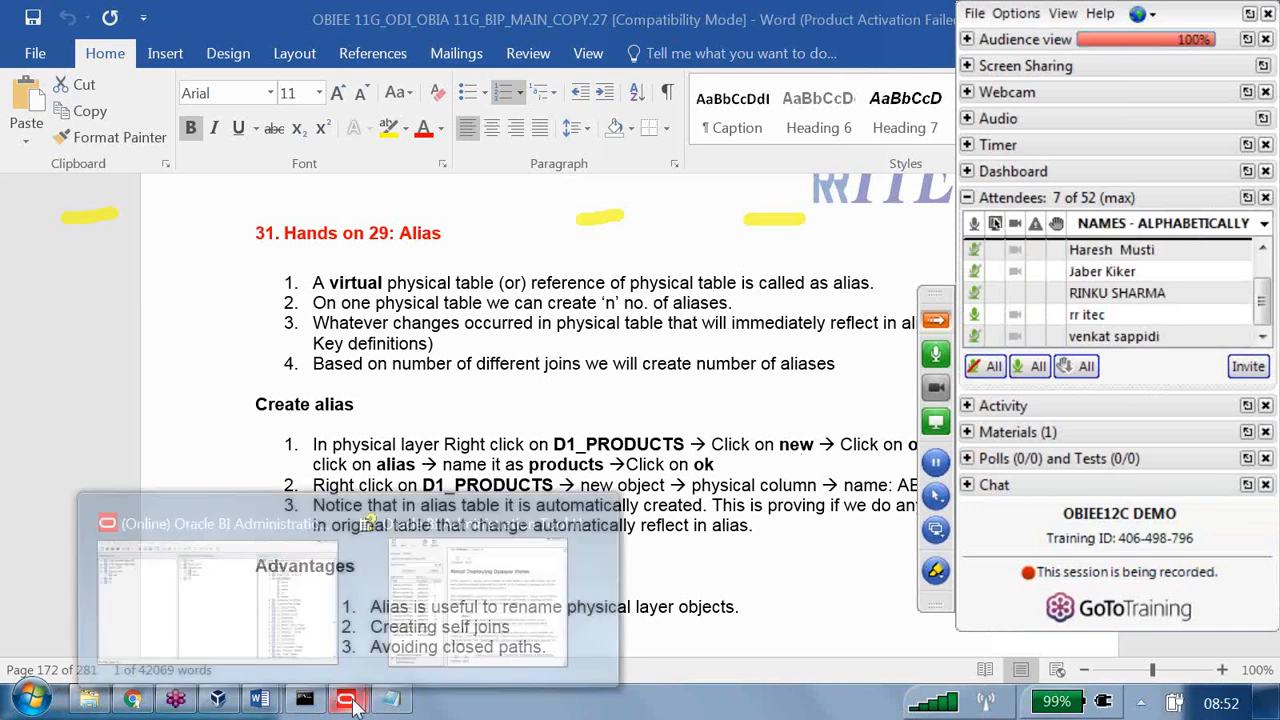
pyautogui.click(195, 570)
pyautogui.click(936, 321)
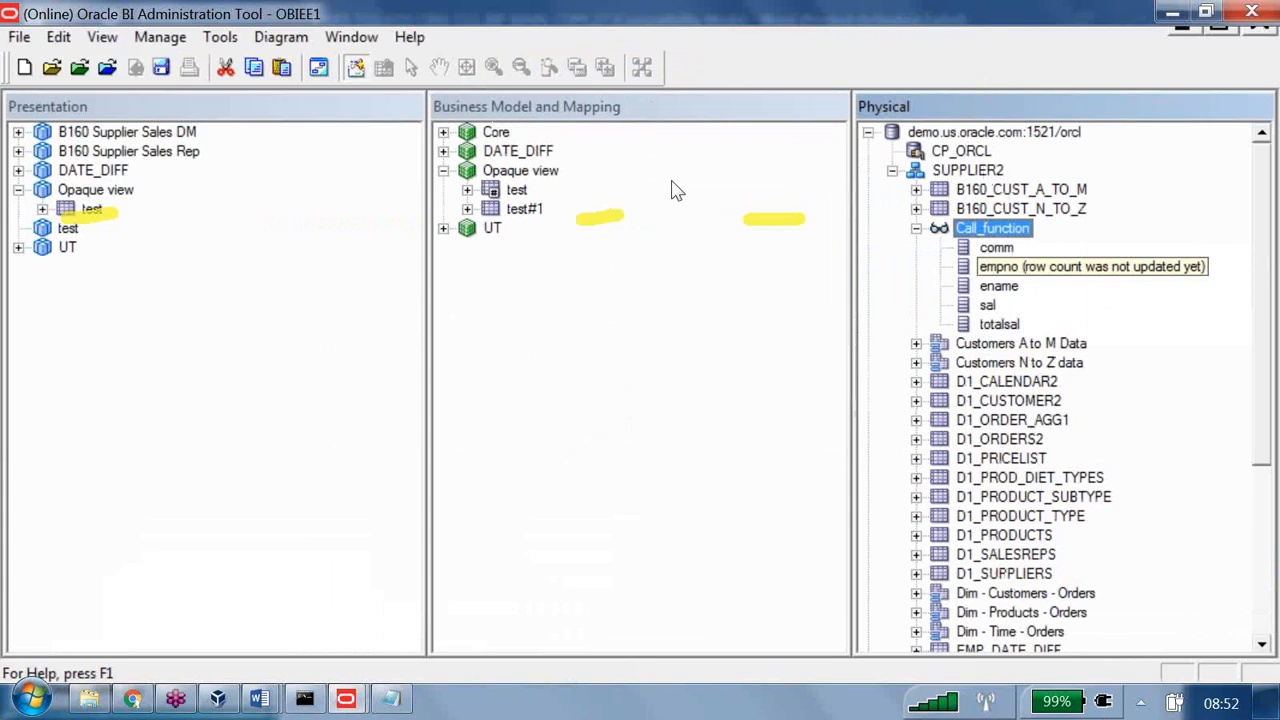
# Collapse Call_function and inspect the data type options of the year column in the test opaque view without changing them.
pyautogui.press('Left')
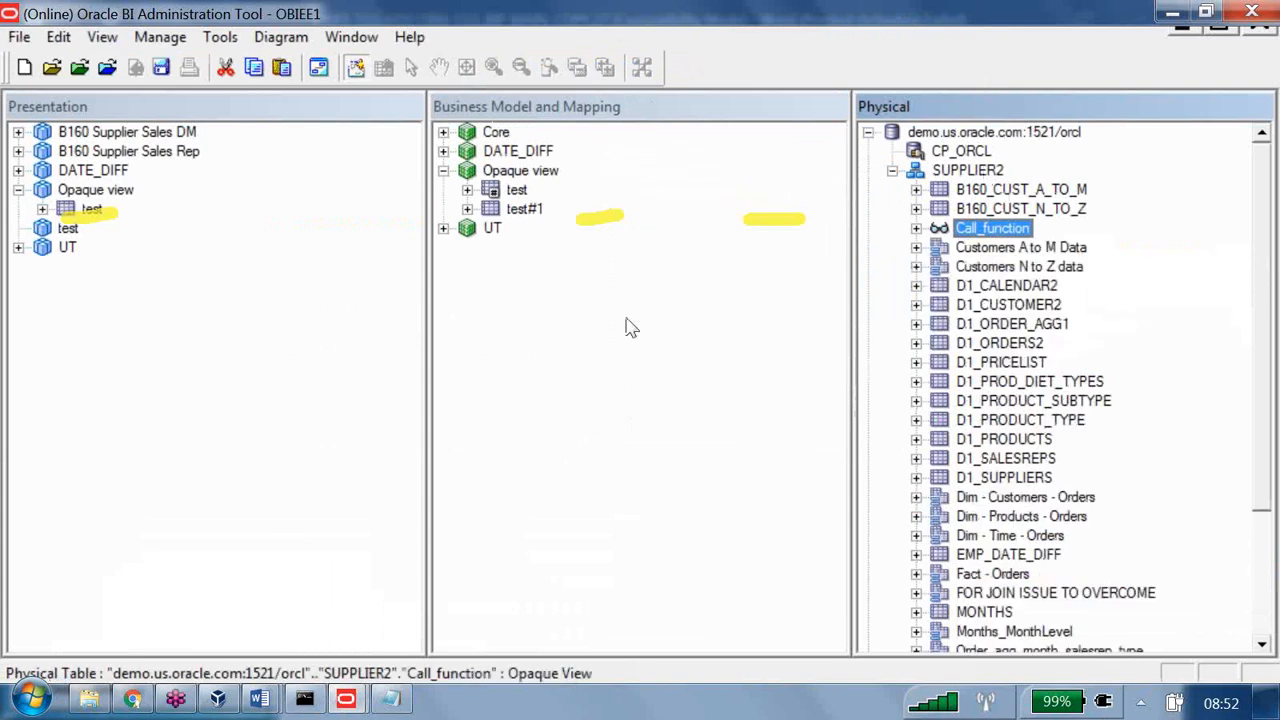
pyautogui.scroll(-3, 640, 390)
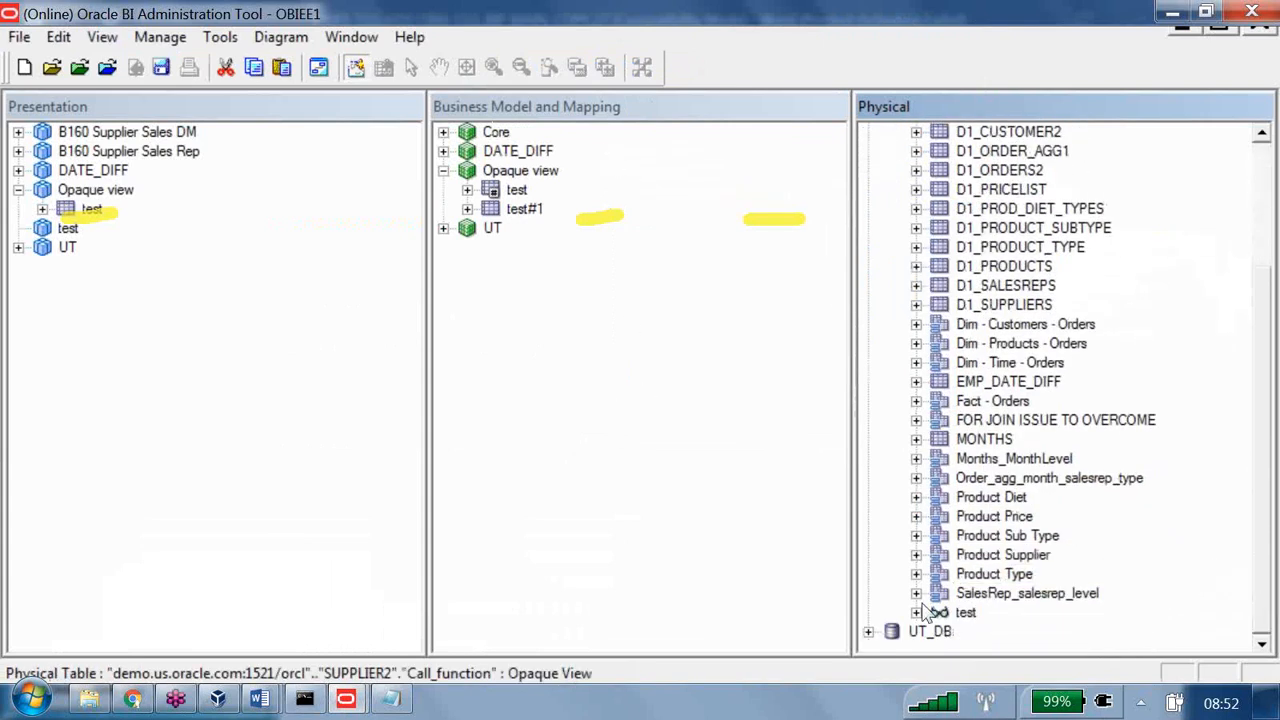
pyautogui.click(918, 612)
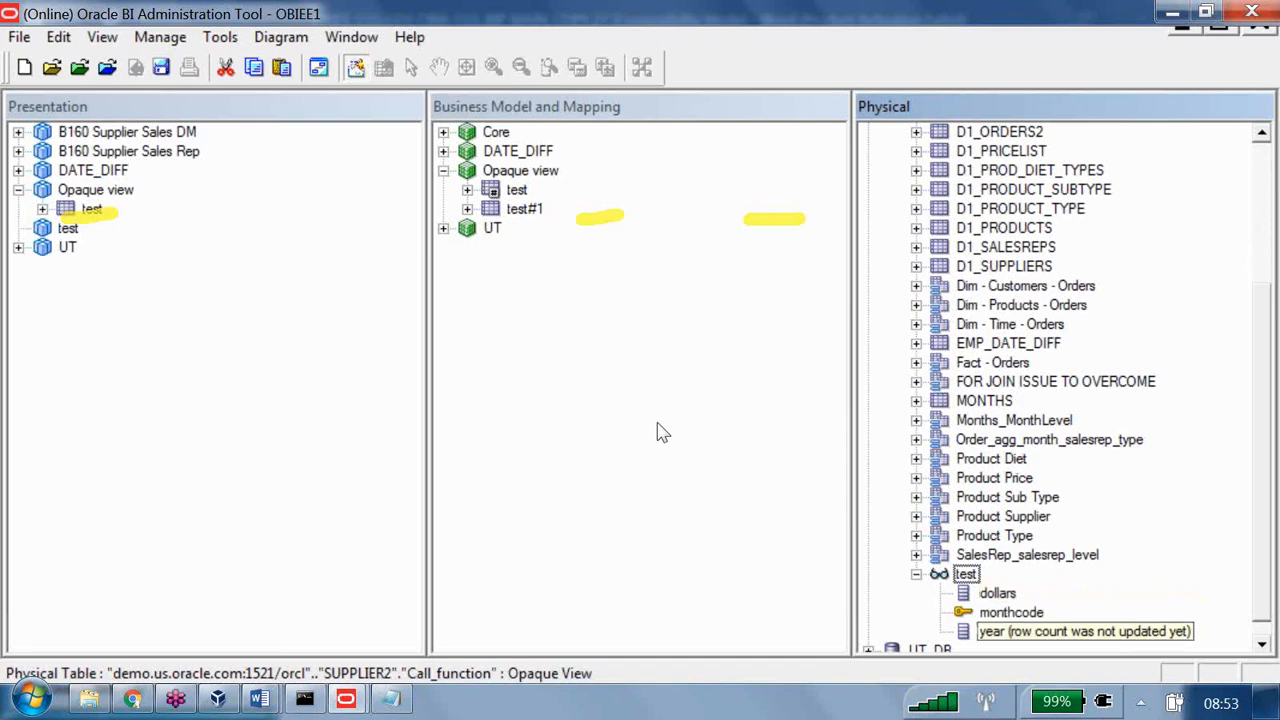
pyautogui.doubleClick(1000, 632)
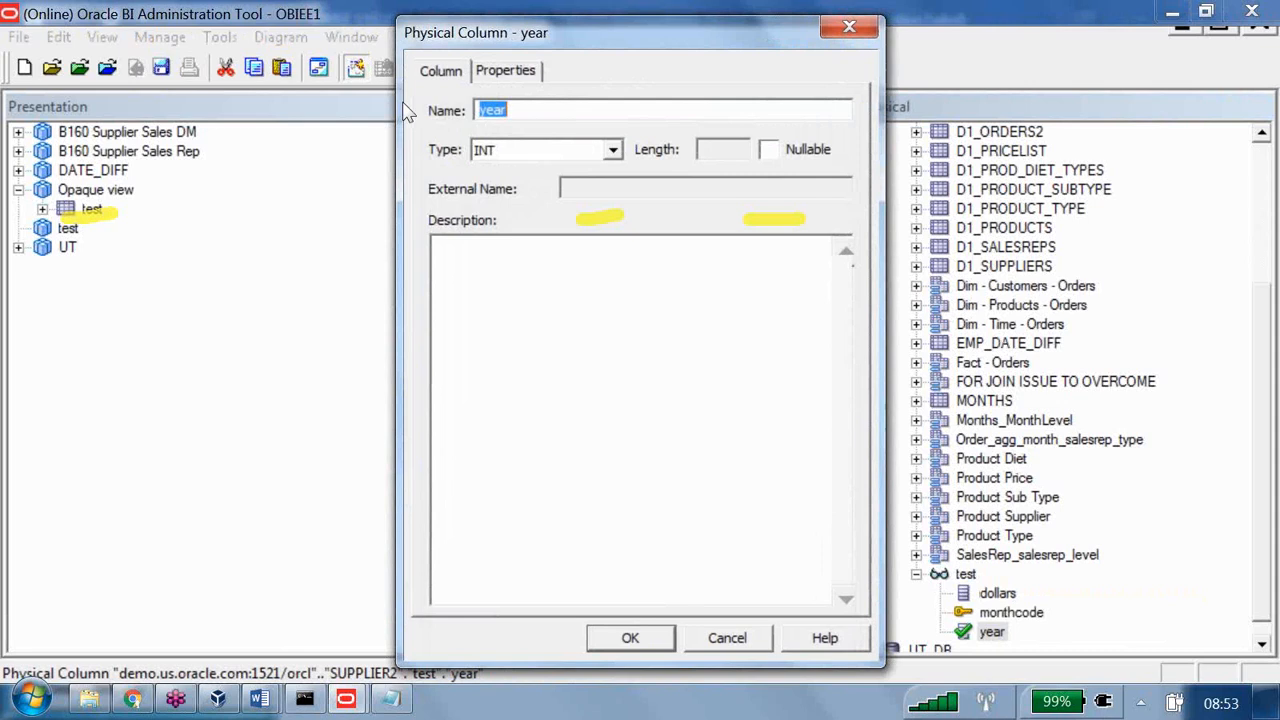
pyautogui.click(608, 151)
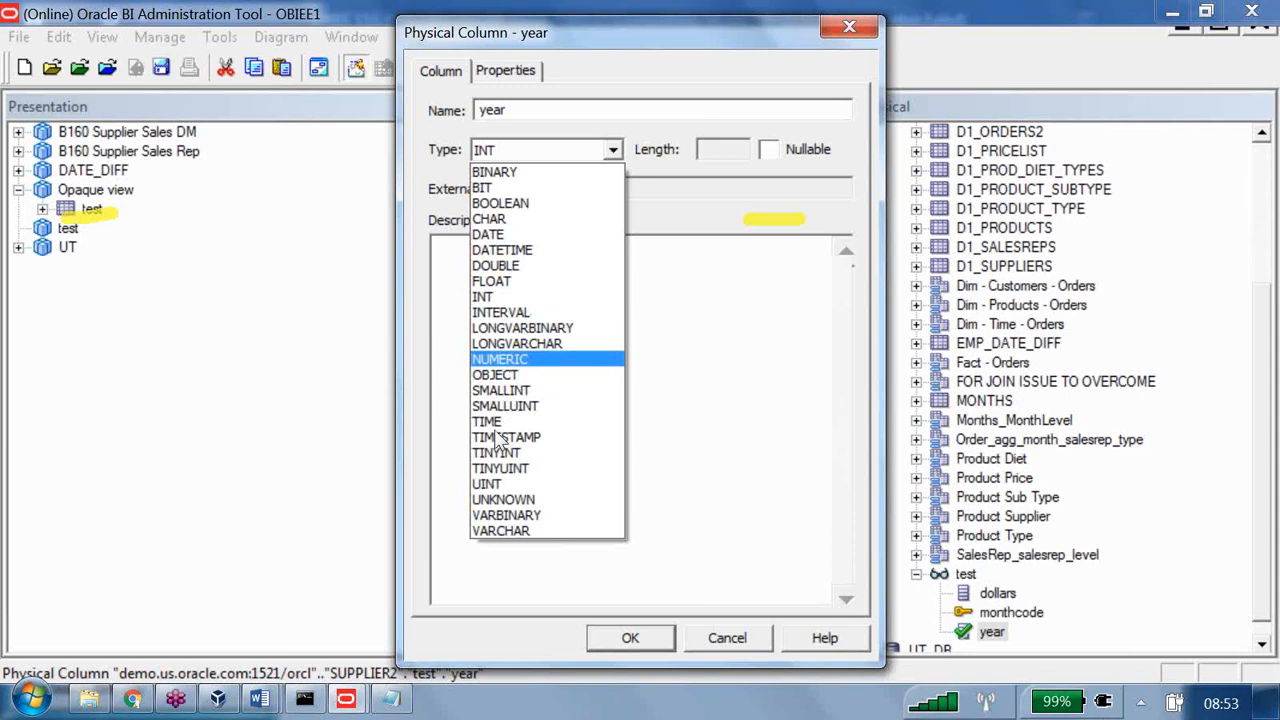
pyautogui.press('Escape')
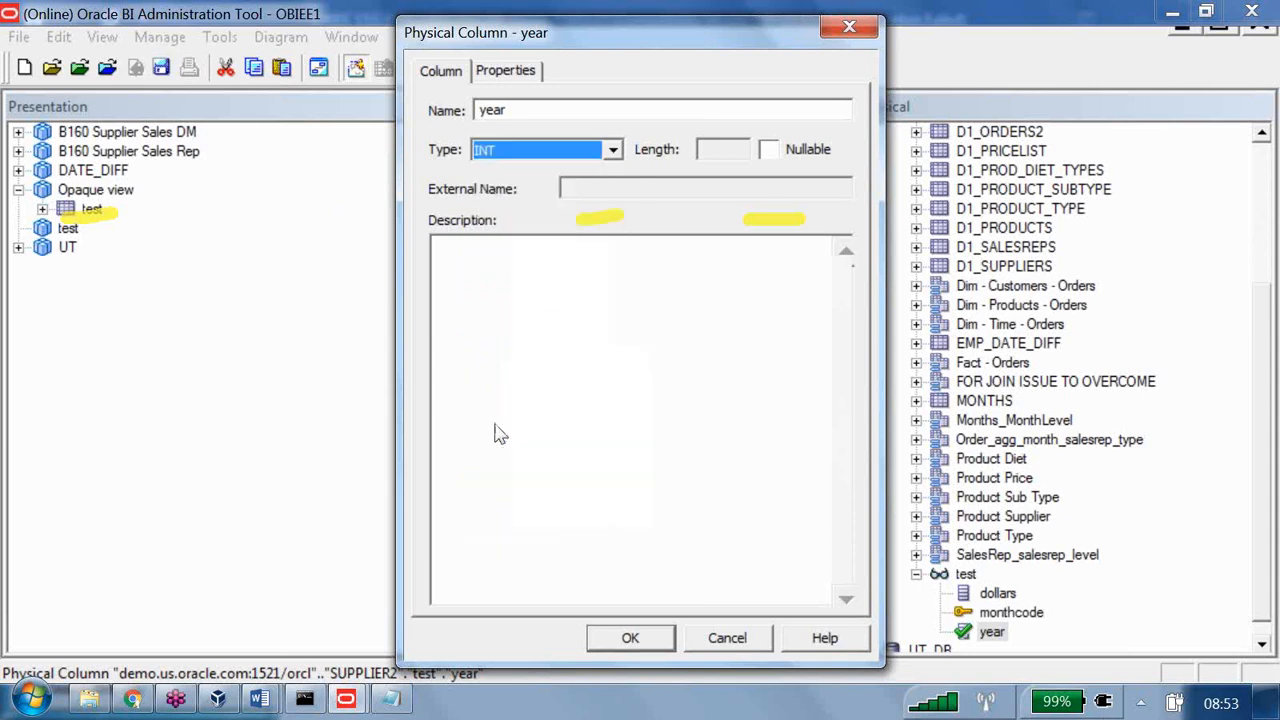
pyautogui.press('Escape')
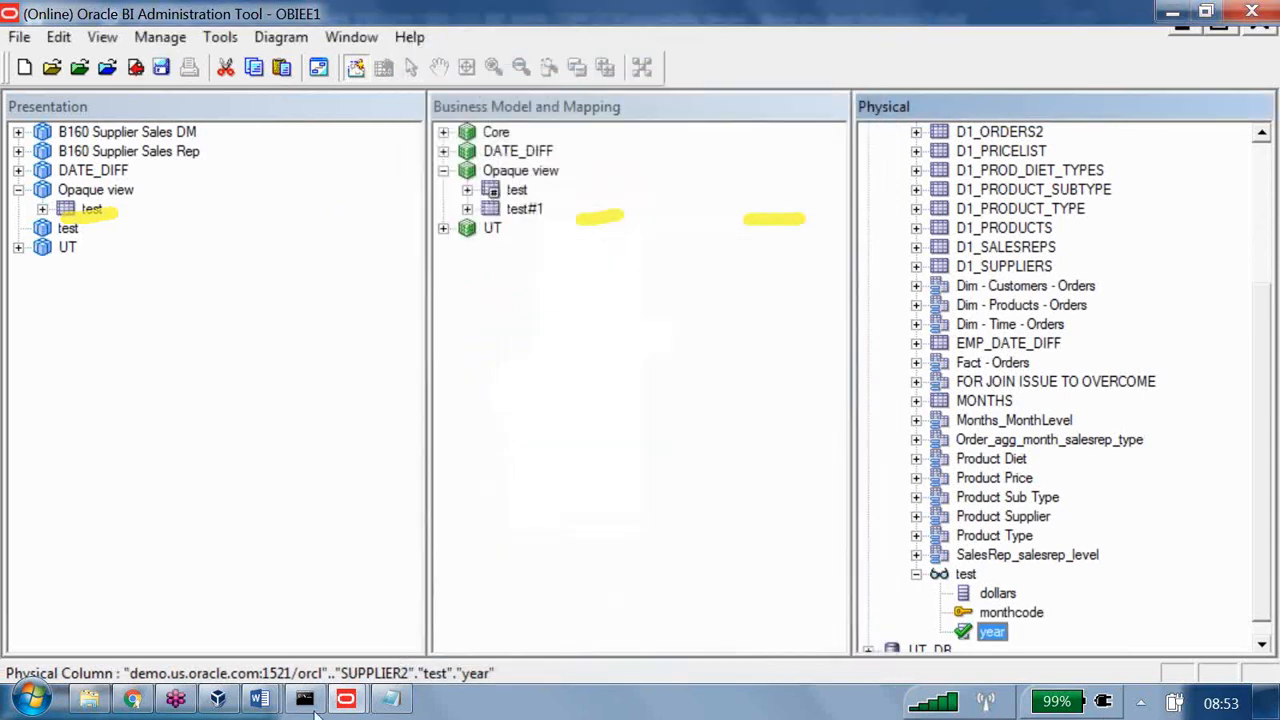
# Switch to SQL Developer in the VirtualBox machine and collapse the B160_SCOTT, BIEE_BIPLATFORM and BPMJune2017 connections.
pyautogui.click(218, 698)
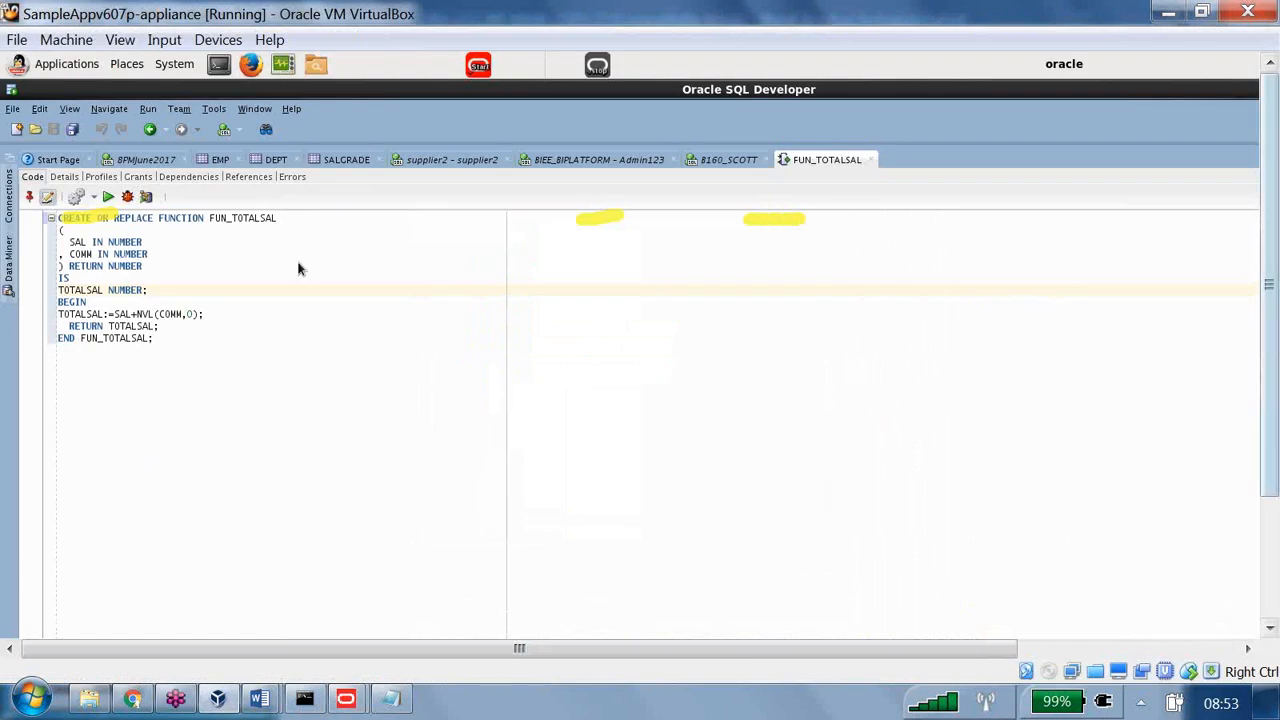
pyautogui.moveTo(12, 200)
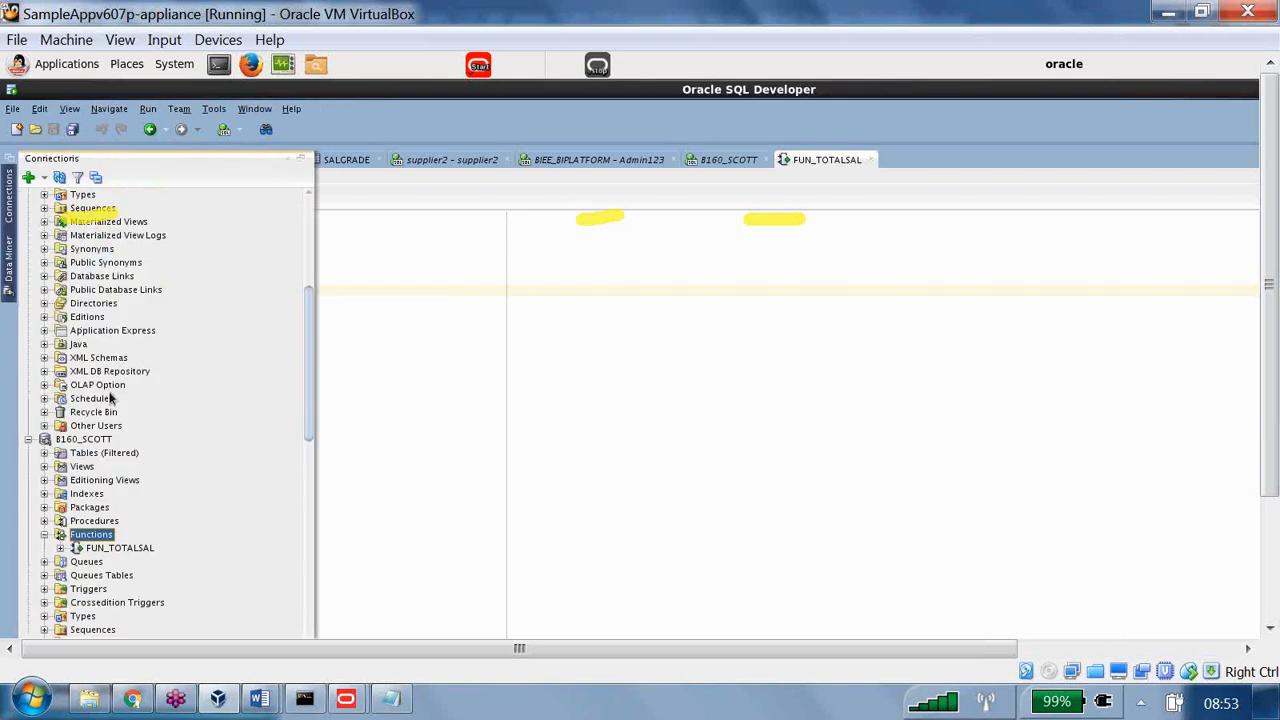
pyautogui.click(28, 440)
pyautogui.scroll(-6, 137, 571)
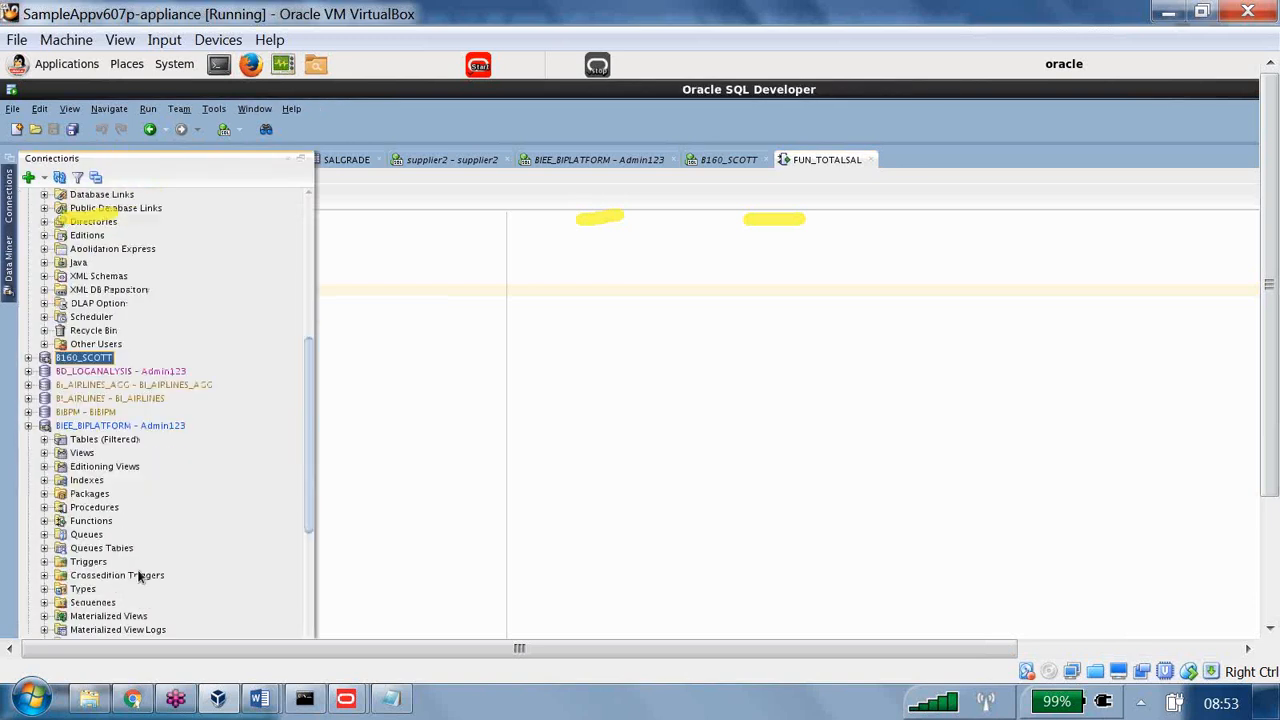
pyautogui.click(28, 262)
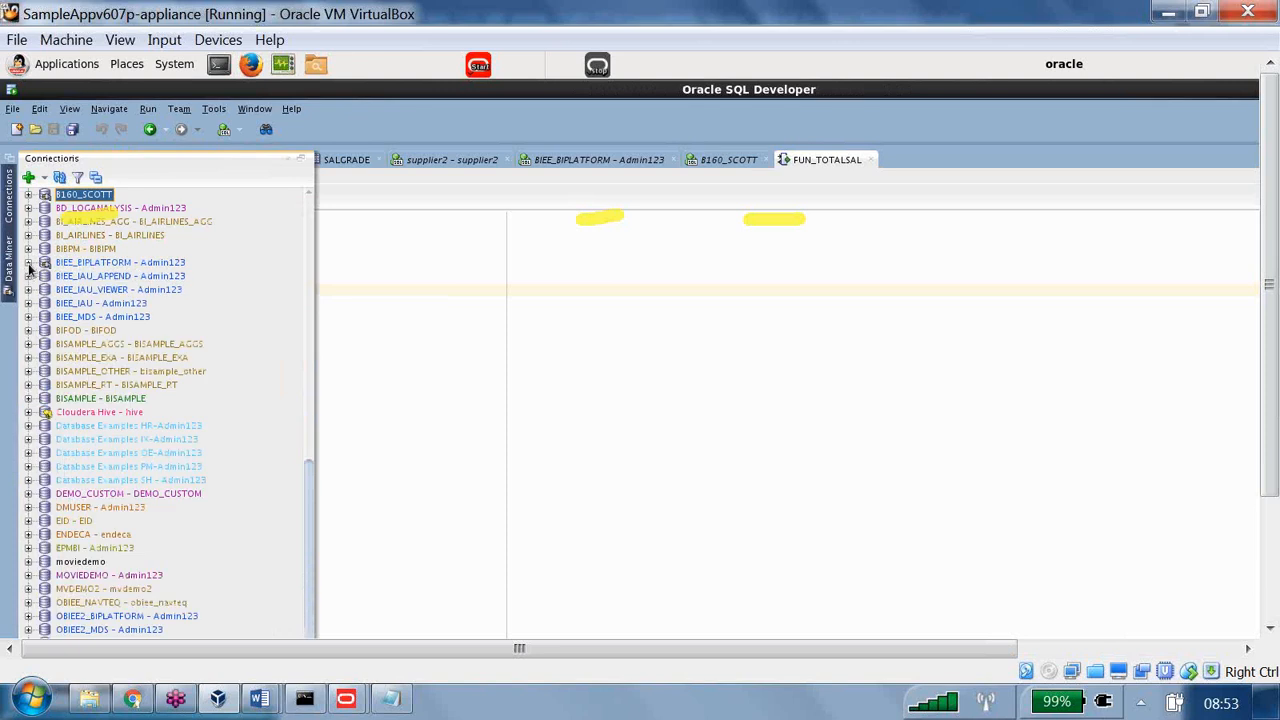
pyautogui.scroll(-1, 130, 411)
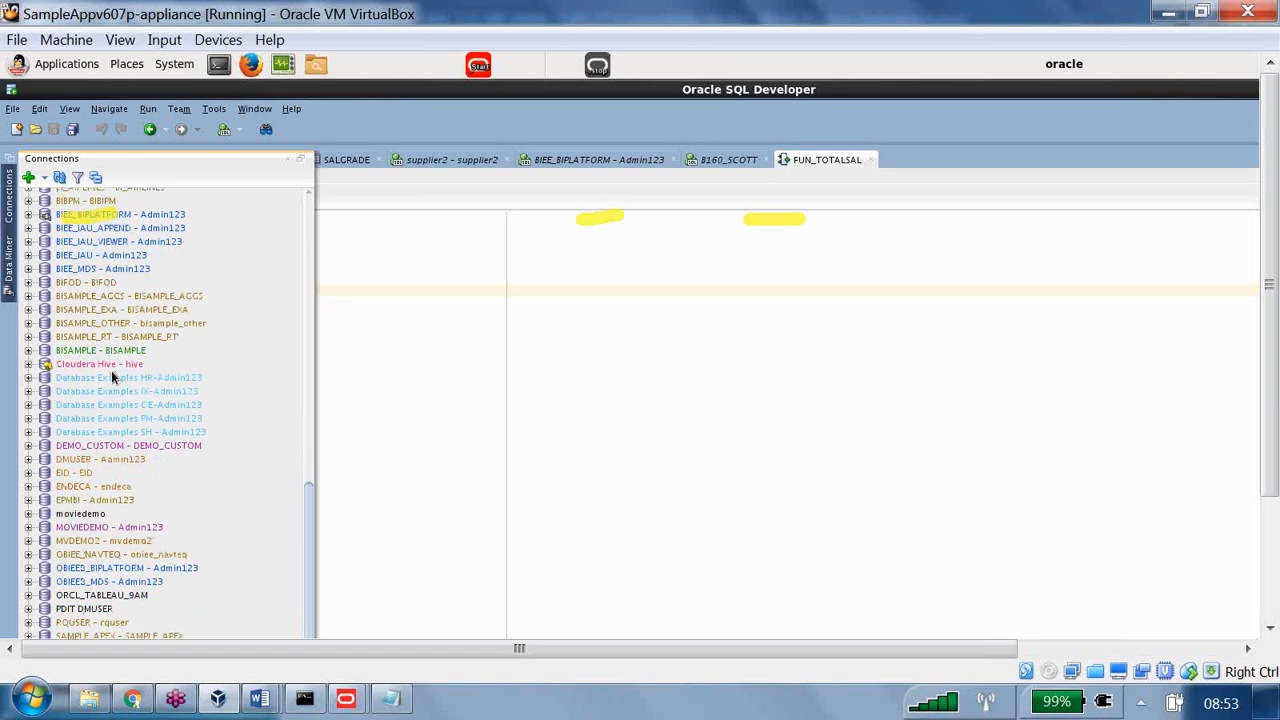
pyautogui.click(112, 623)
pyautogui.moveTo(308, 555); pyautogui.dragTo(315, 231)
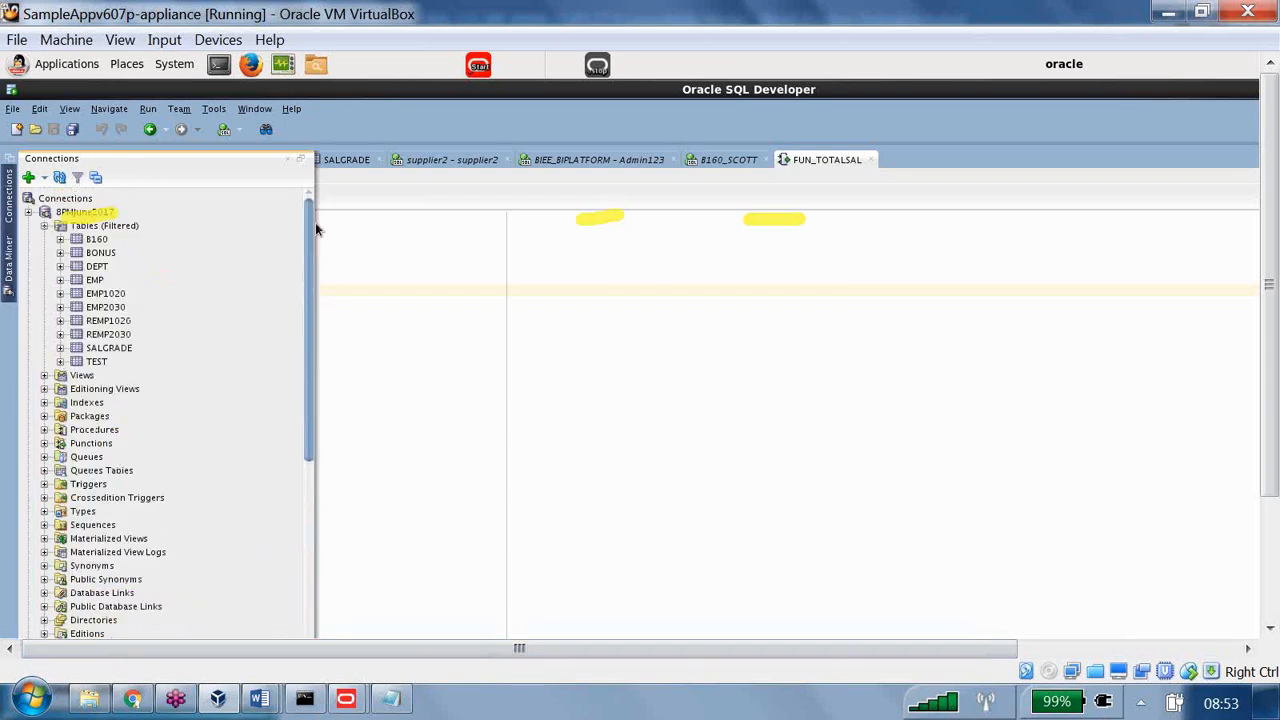
pyautogui.click(28, 212)
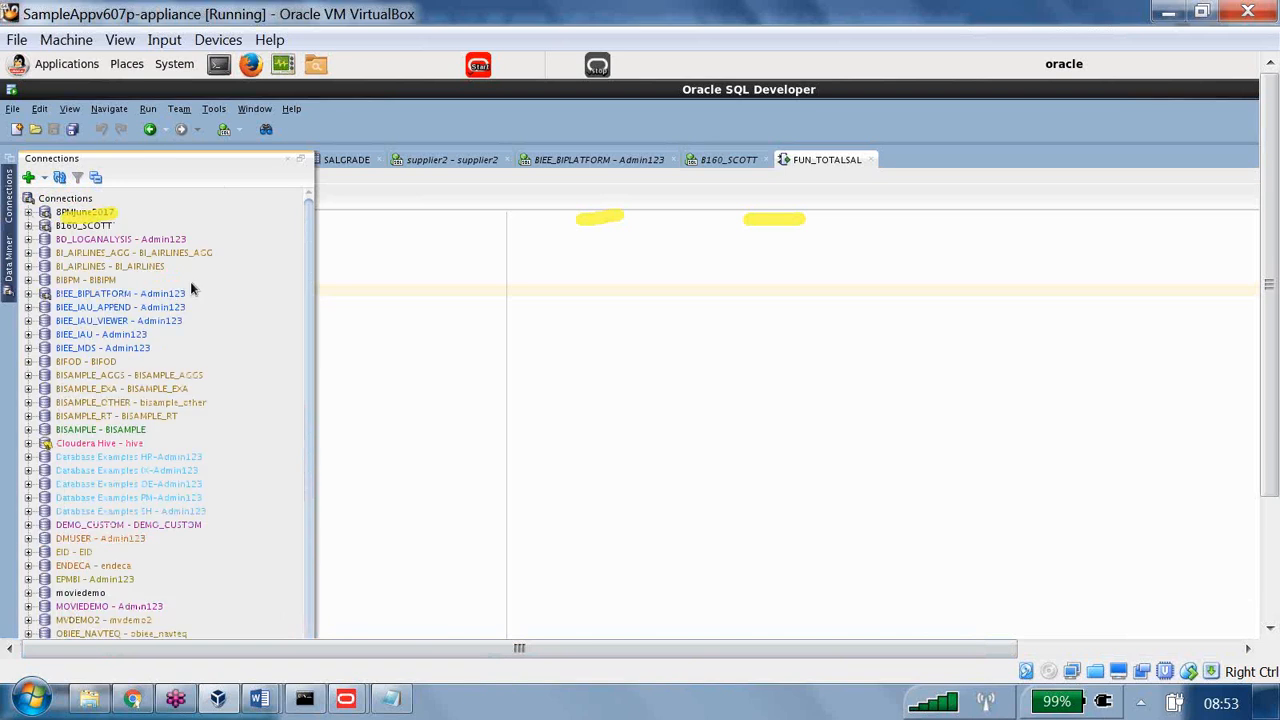
# Run "desc d1_calendar2" in the supplier2 worksheet and select the YEAR row in the script output.
pyautogui.scroll(-2, 308, 305)
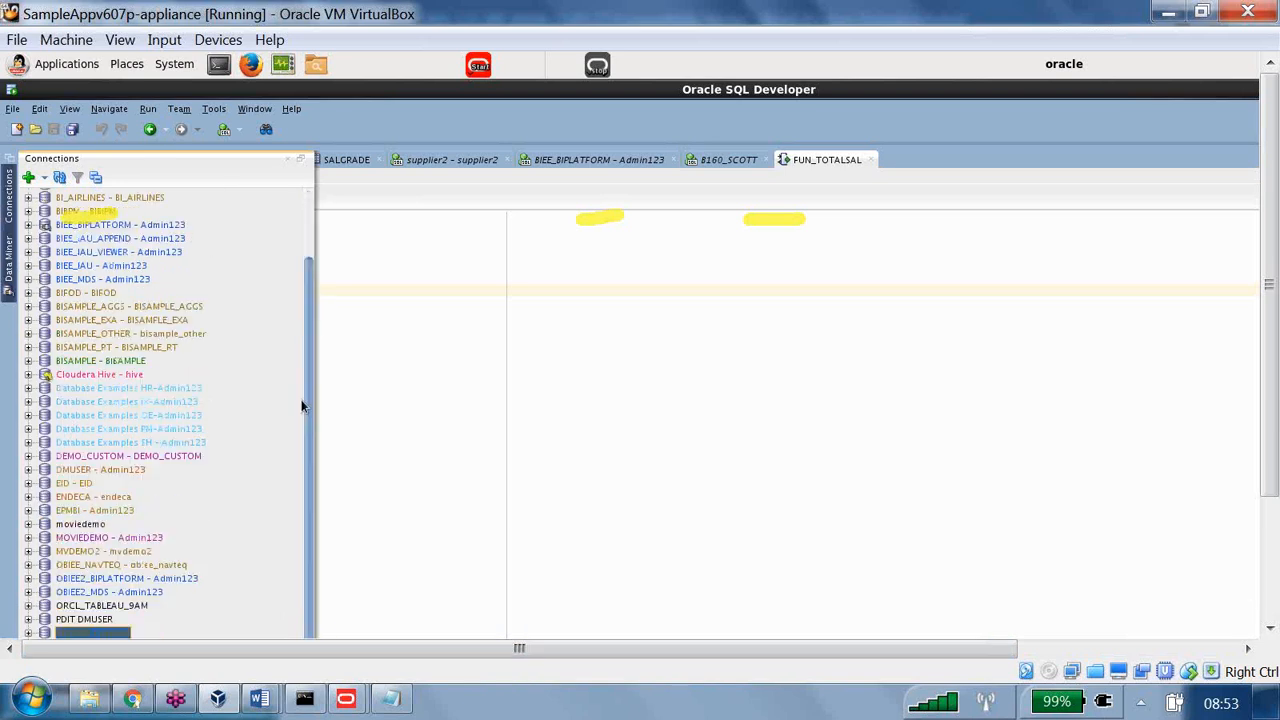
pyautogui.click(125, 596)
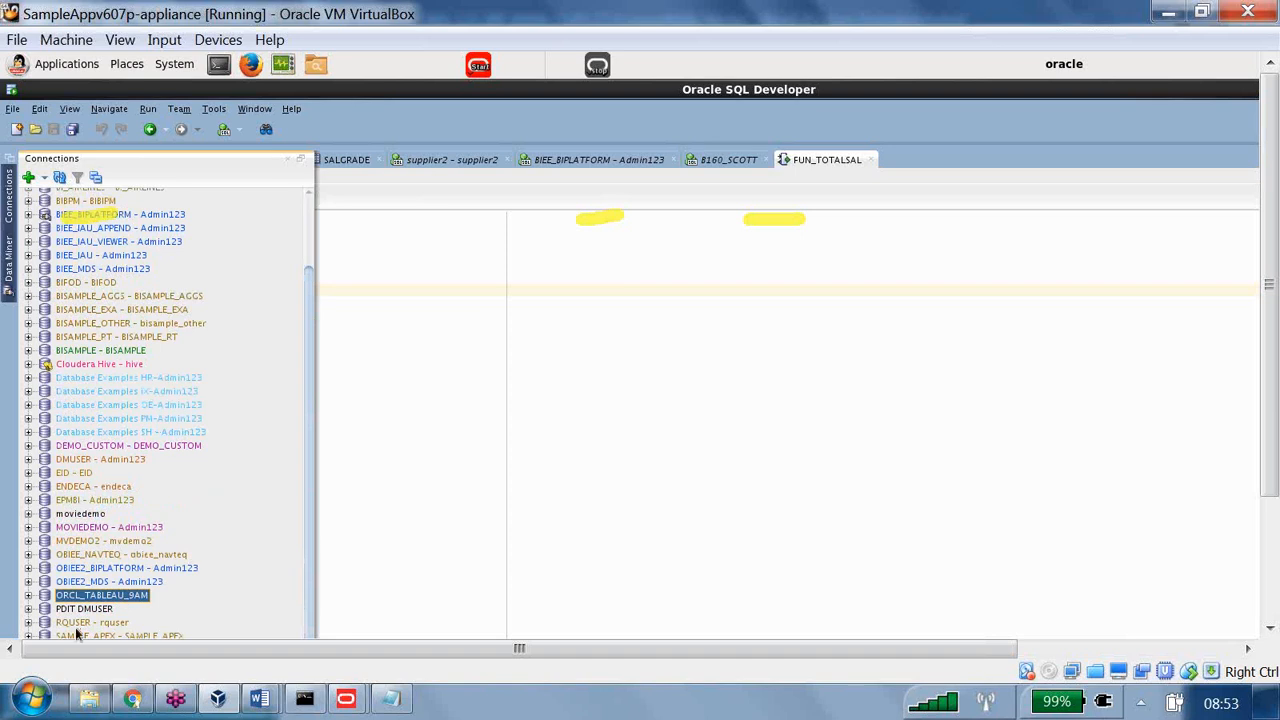
pyautogui.scroll(2, 98, 472)
pyautogui.scroll(-2, 98, 472)
pyautogui.moveTo(309, 350); pyautogui.dragTo(299, 236)
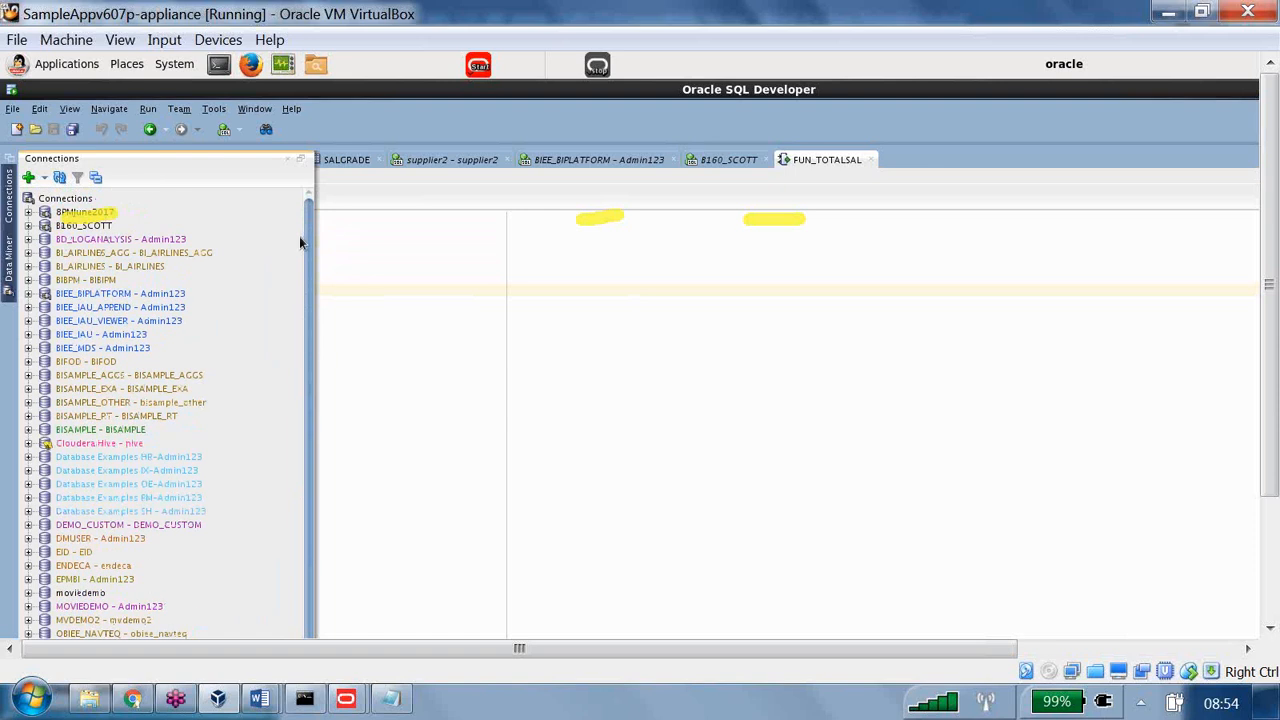
pyautogui.click(425, 159)
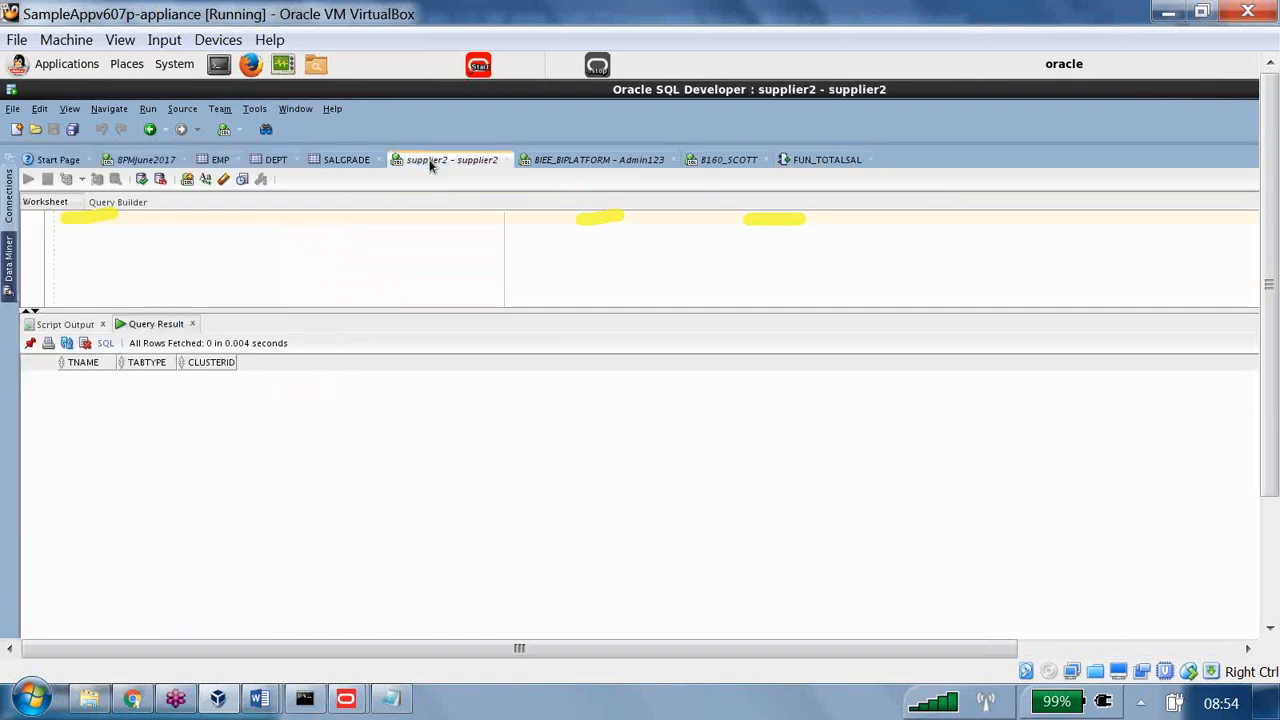
pyautogui.write('de')
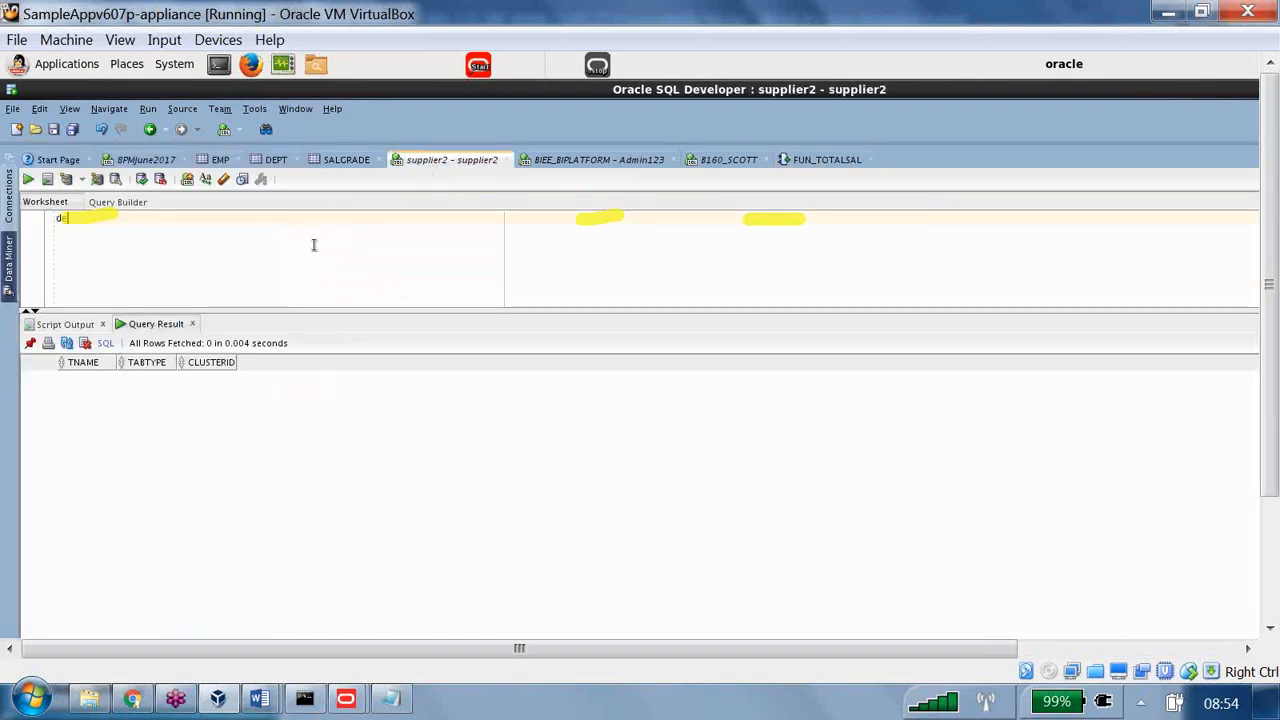
pyautogui.write('sc d1')
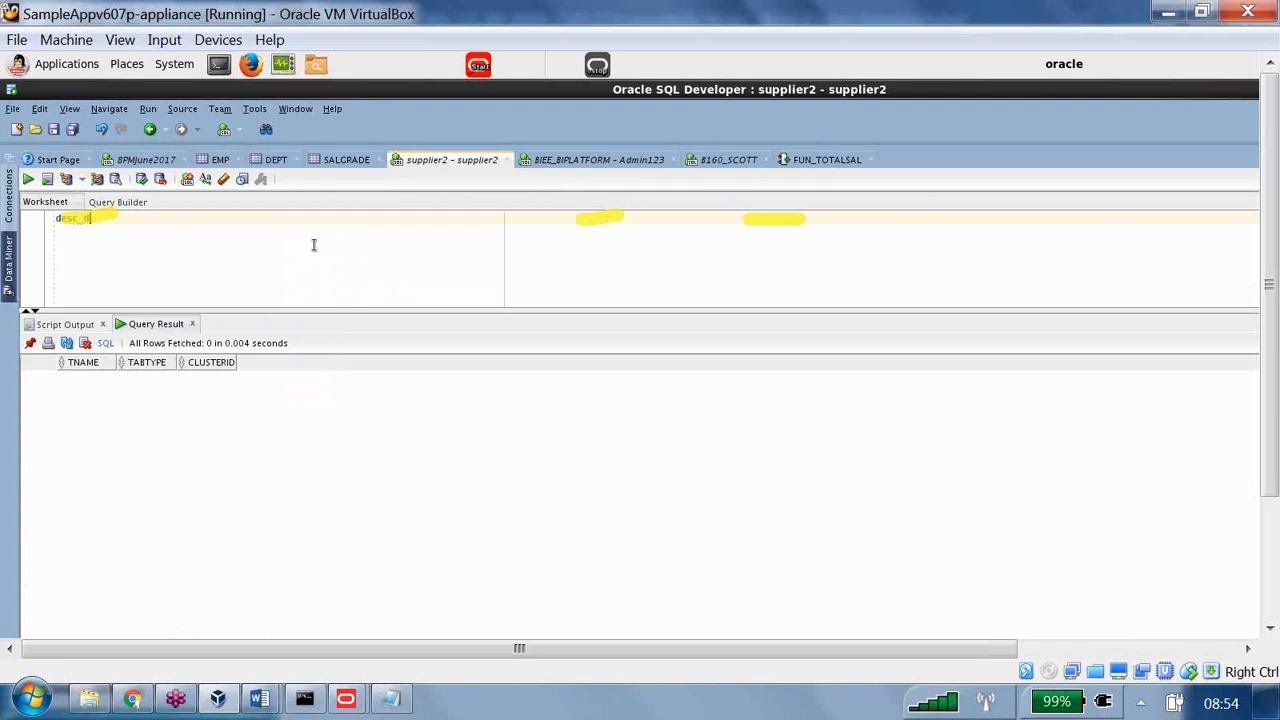
pyautogui.write('_calendar2')
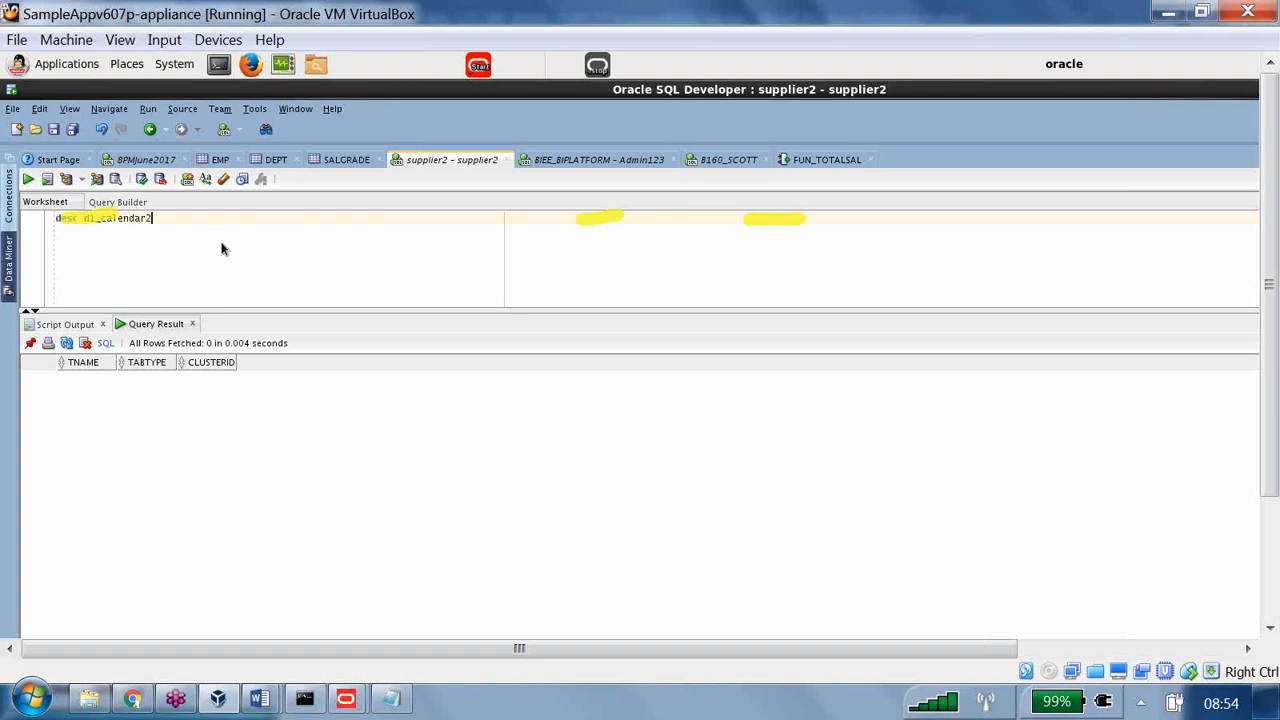
pyautogui.click(28, 179)
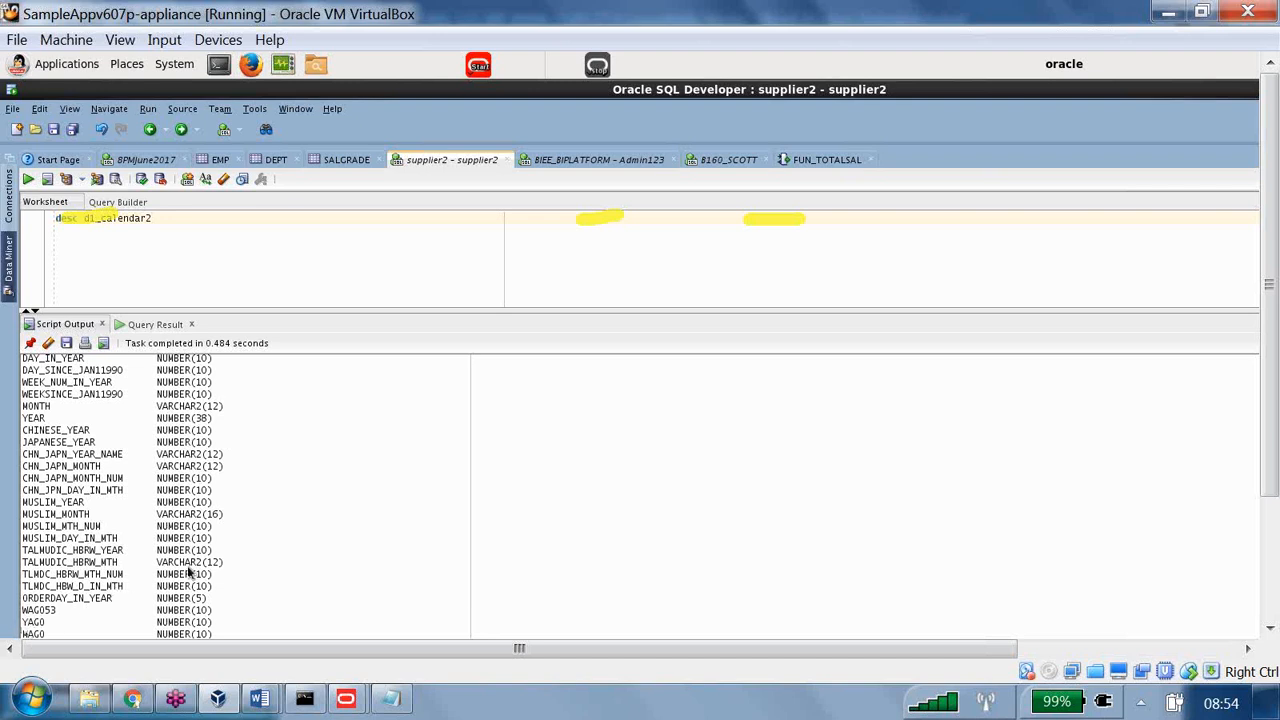
pyautogui.moveTo(26, 418); pyautogui.dragTo(208, 424)
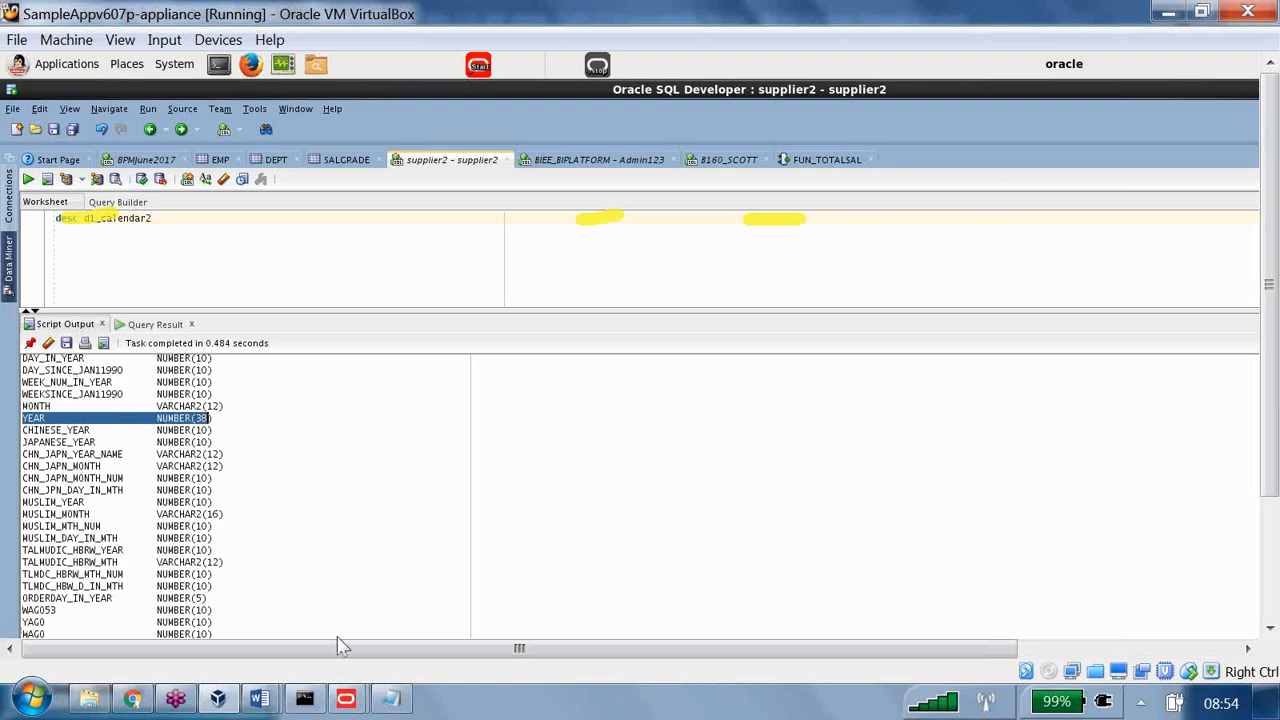
# Return to the Oracle BI Administration Tool, inspect the D1_CALENDAR2 YEAR column's data type options, try NUMERIC, and discard the change.
pyautogui.moveTo(345, 698)
pyautogui.click(443, 630)
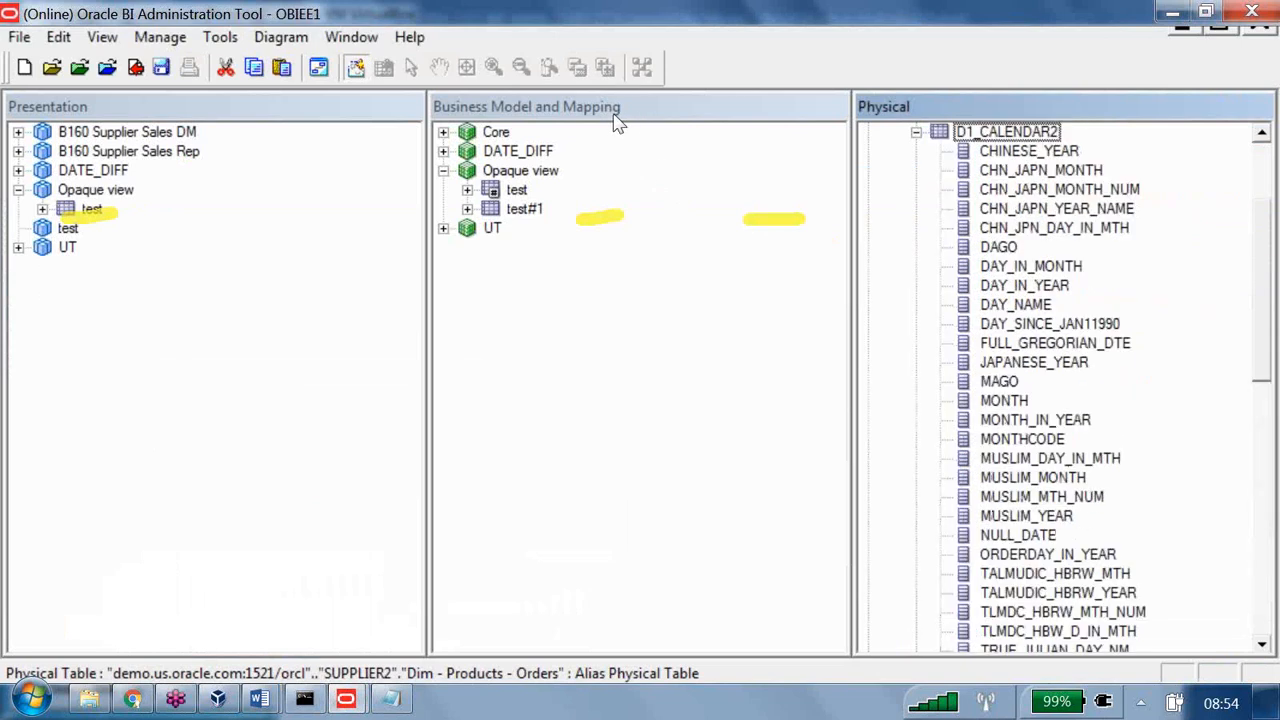
pyautogui.scroll(-2, 1055, 310)
pyautogui.scroll(-2, 1058, 308)
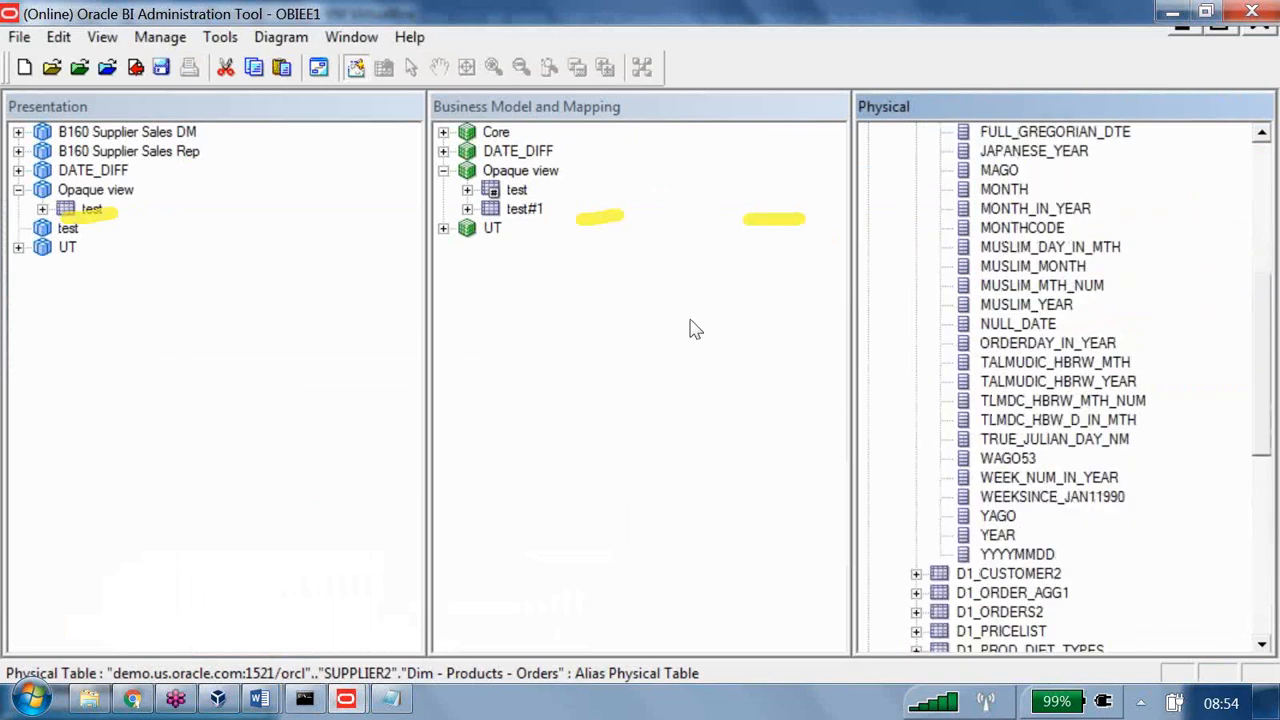
pyautogui.doubleClick(998, 537)
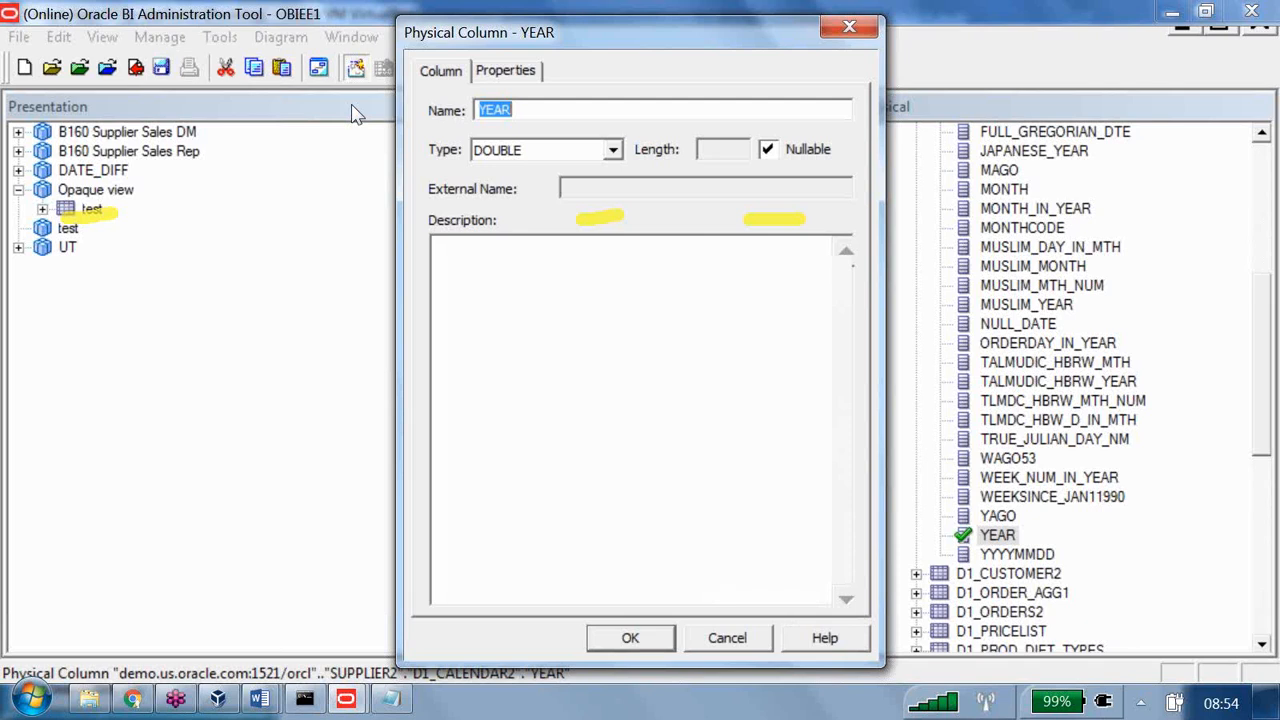
pyautogui.click(613, 150)
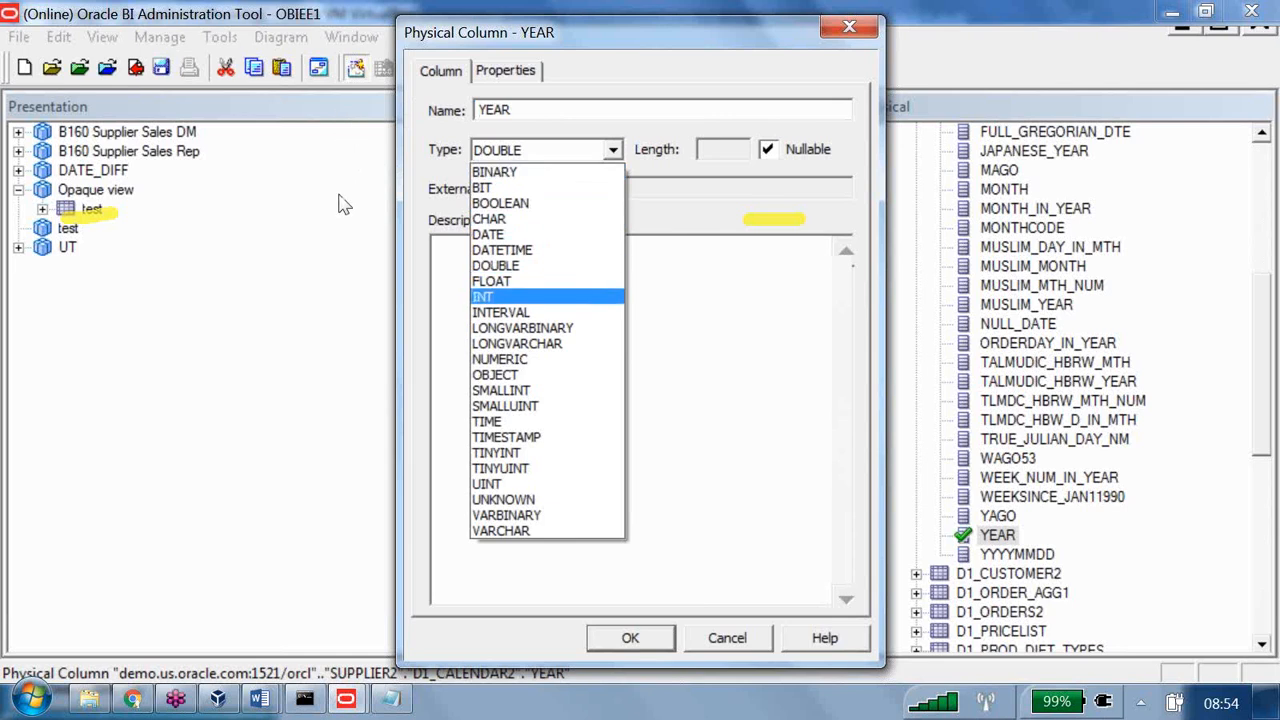
pyautogui.press('Return')
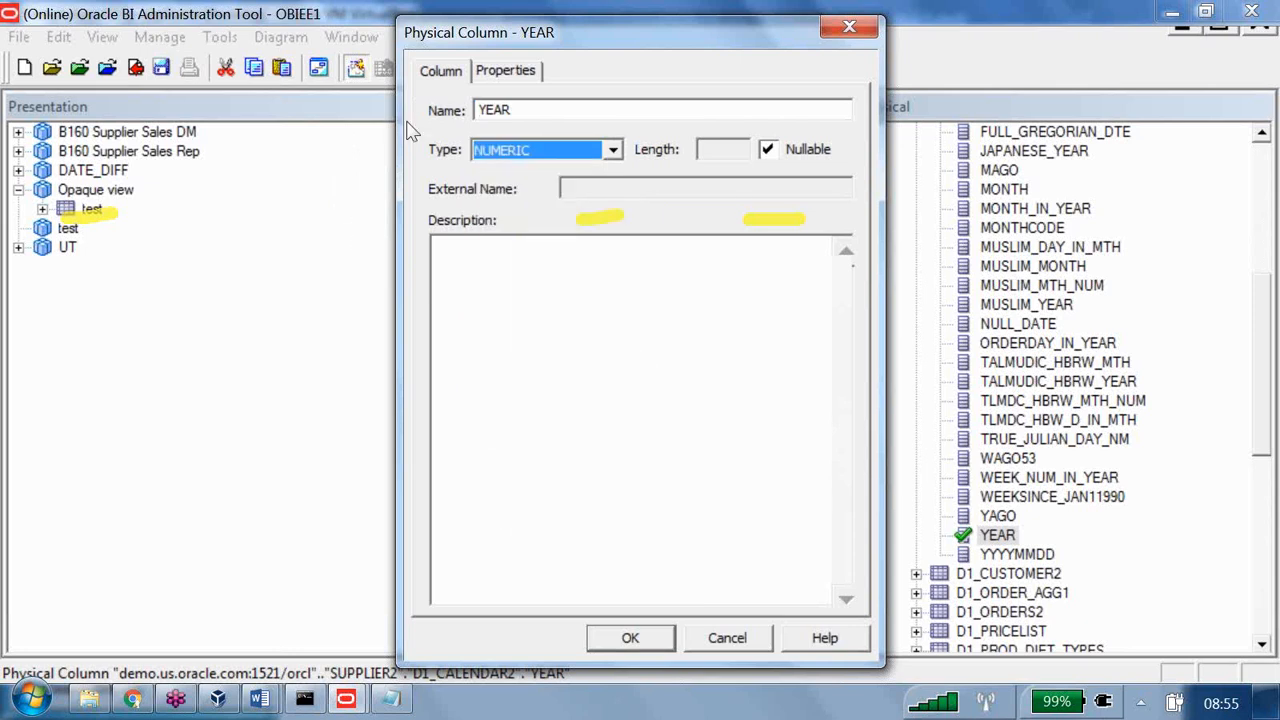
pyautogui.click(613, 150)
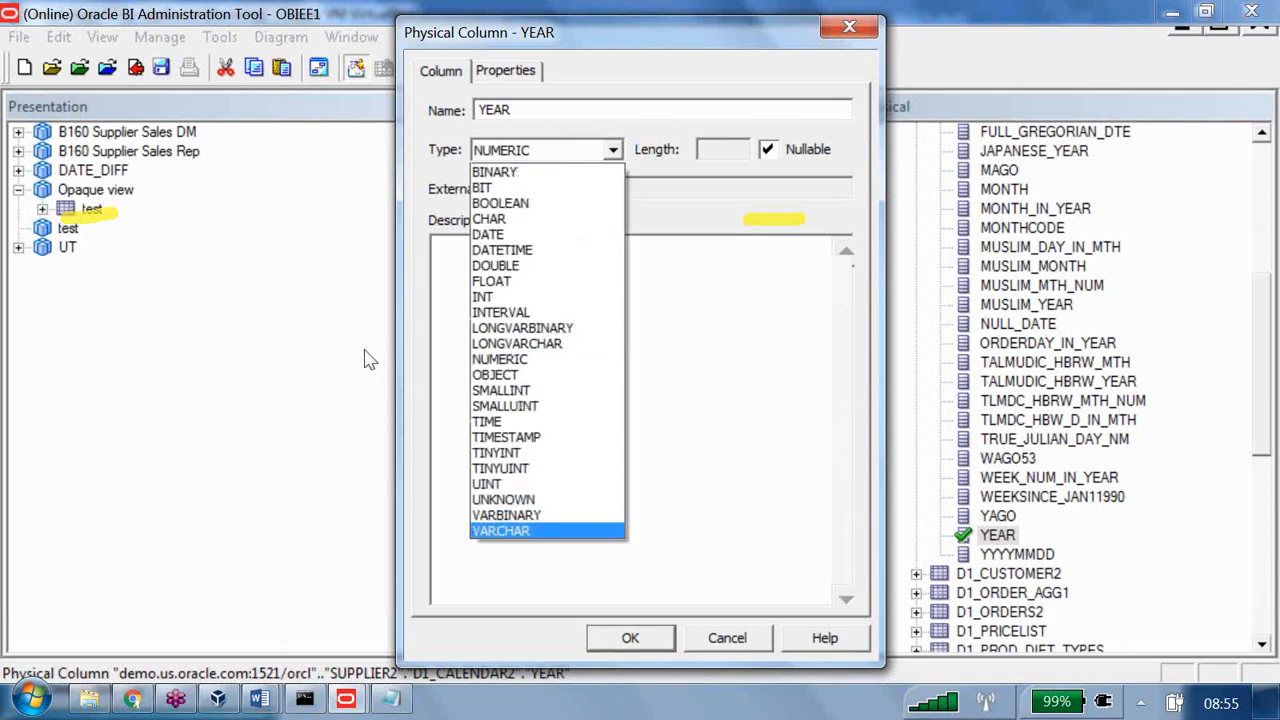
pyautogui.click(727, 638)
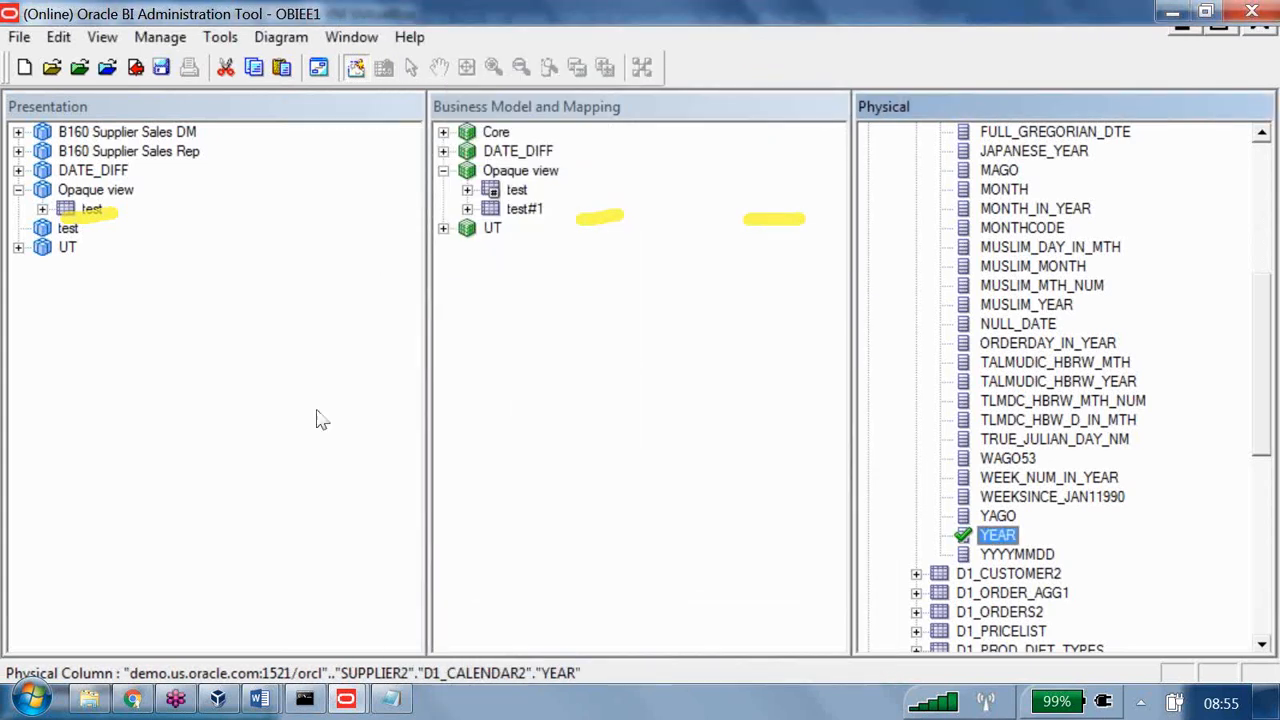
# Switch to the Word course document and mark the alias definition in the first point of "Hands on 29: Alias".
pyautogui.moveTo(259, 700)
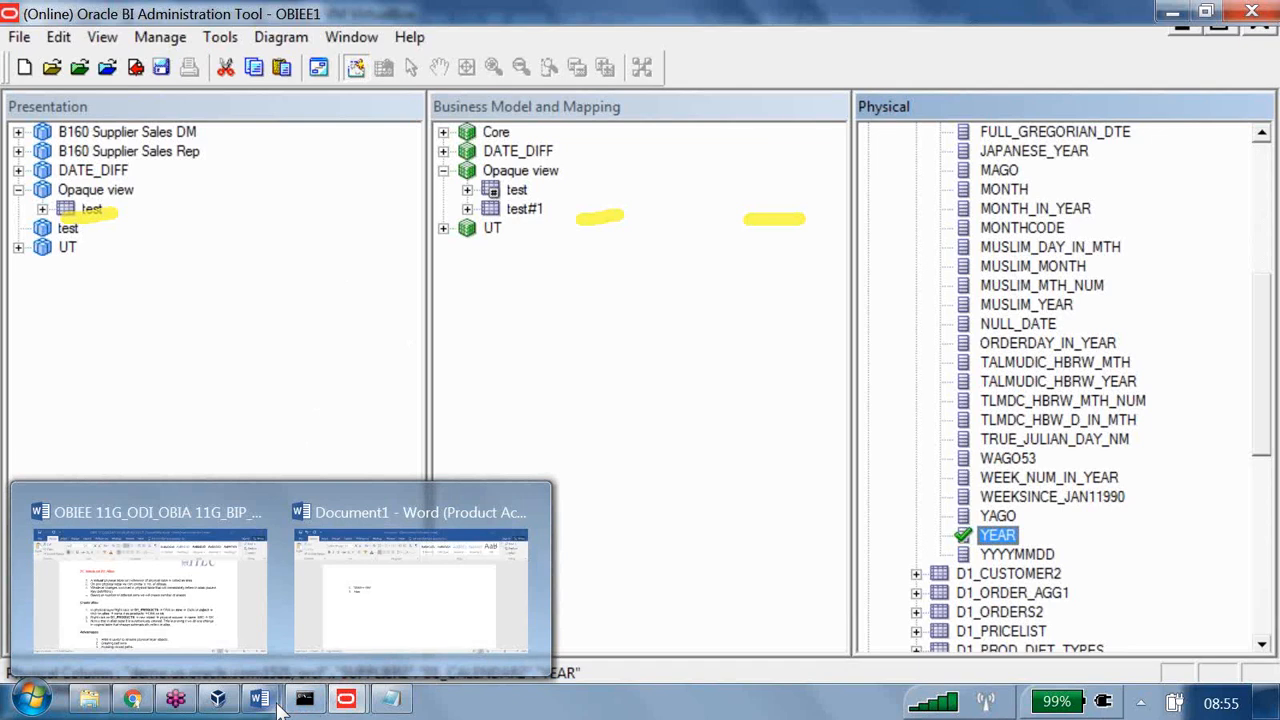
pyautogui.click(218, 627)
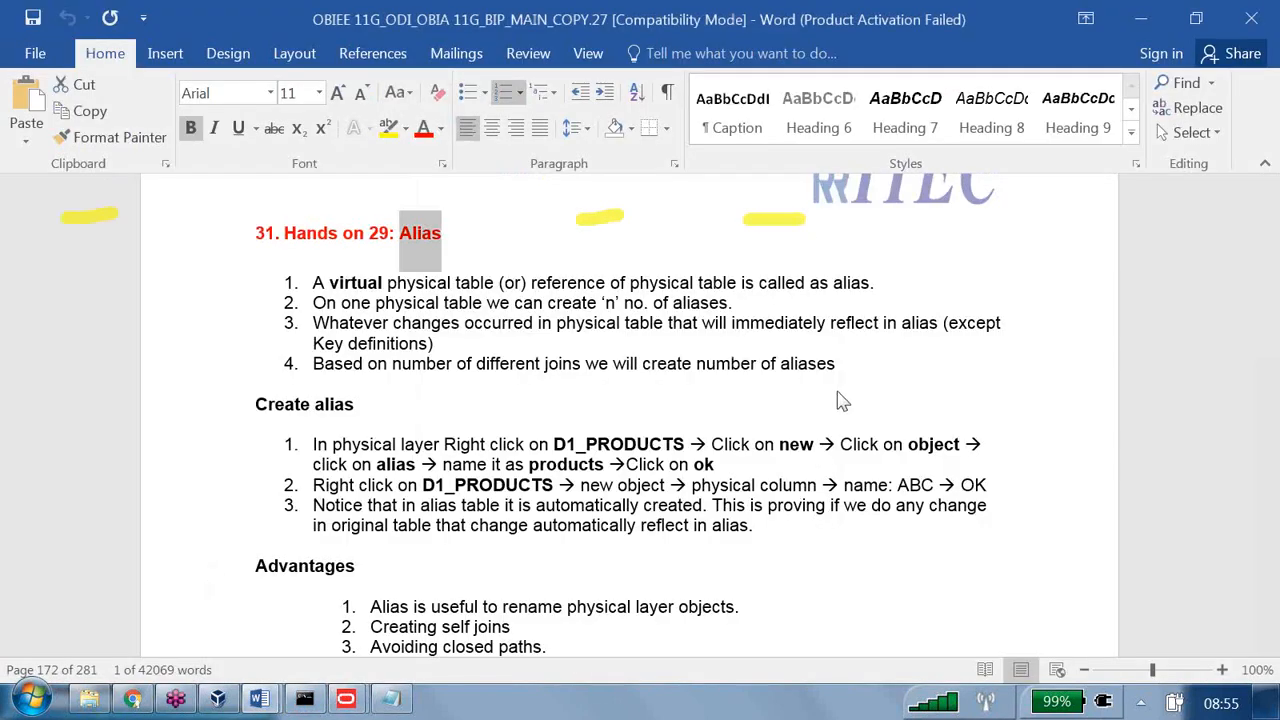
pyautogui.rightClick(662, 310)
pyautogui.click(725, 323)
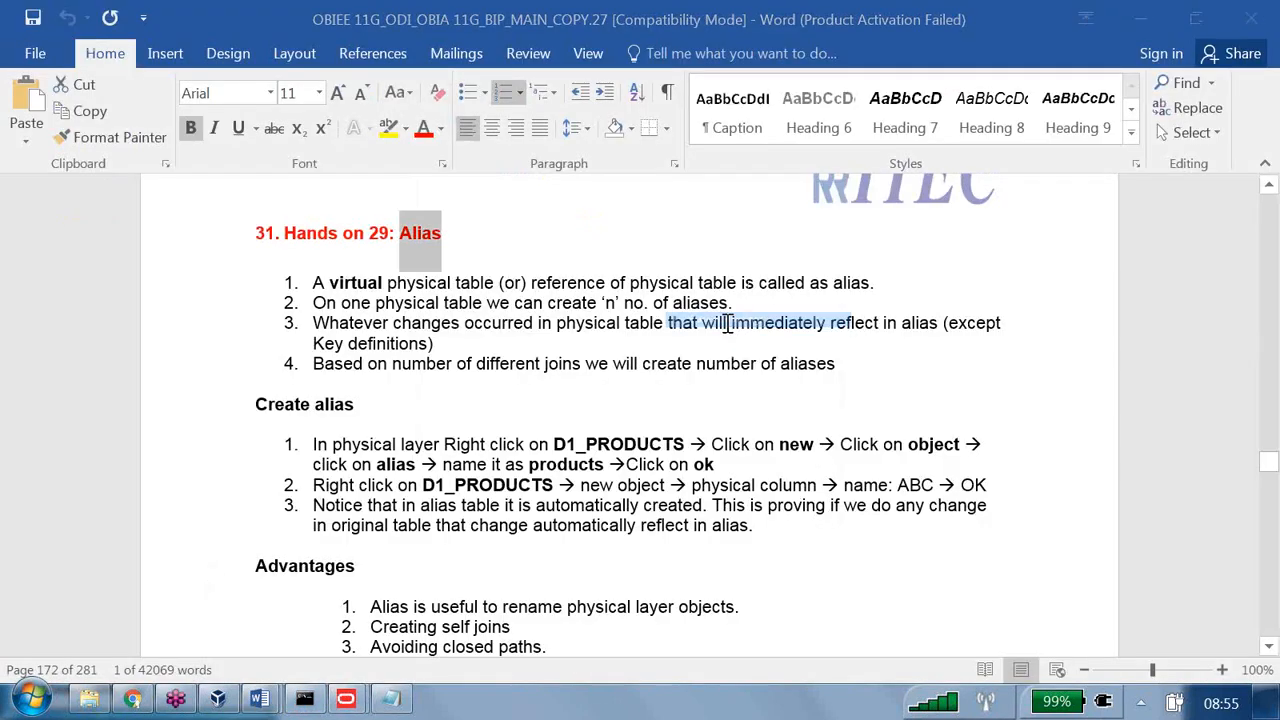
pyautogui.click(512, 281)
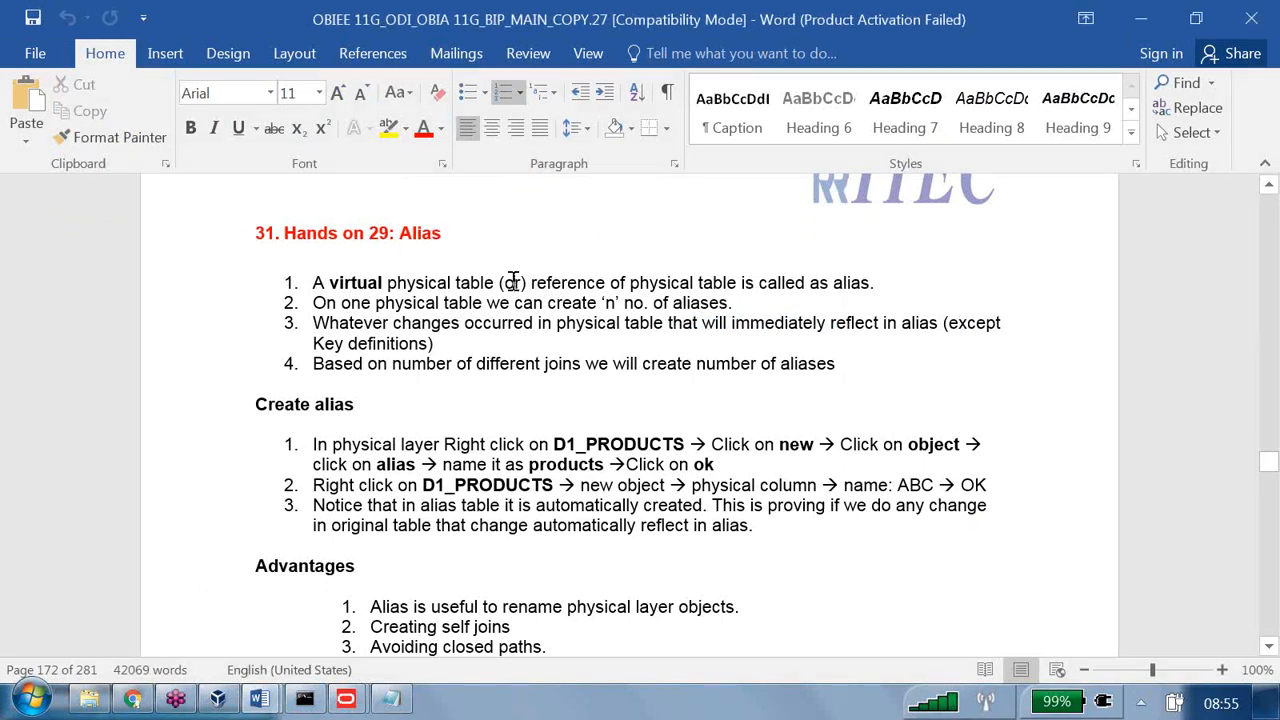
pyautogui.click(325, 282)
pyautogui.moveTo(362, 284); pyautogui.dragTo(800, 287)
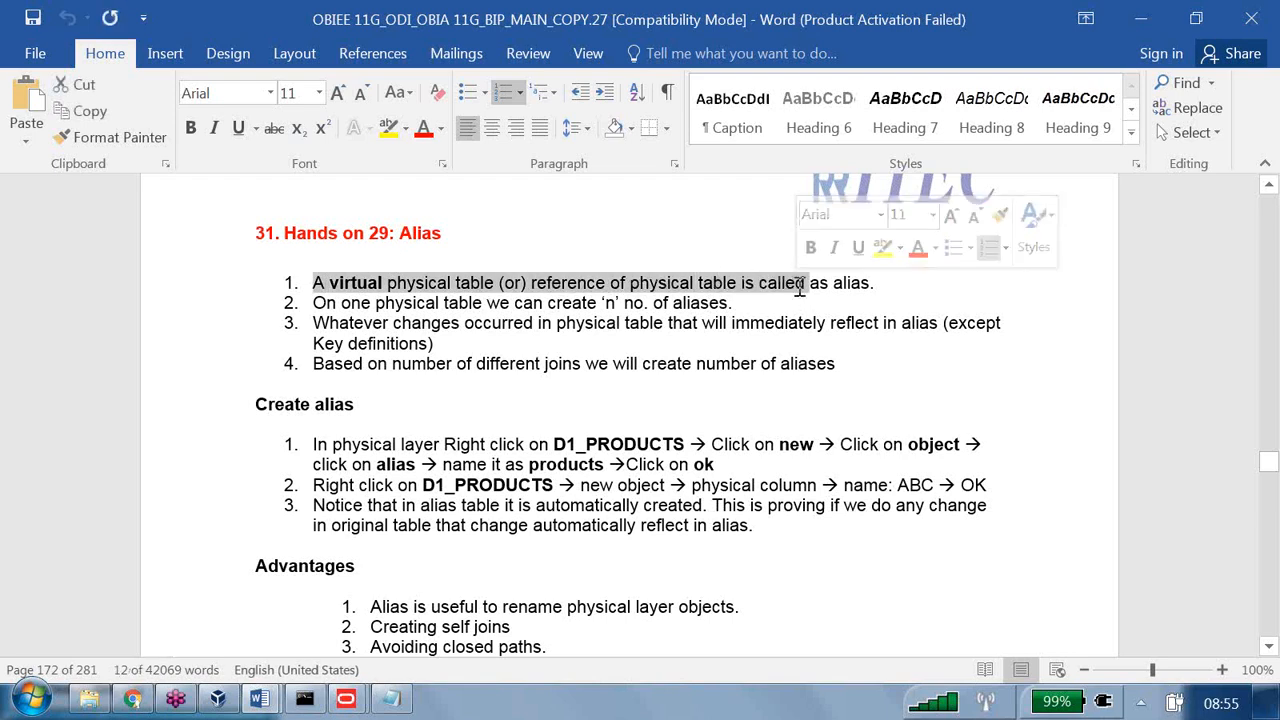